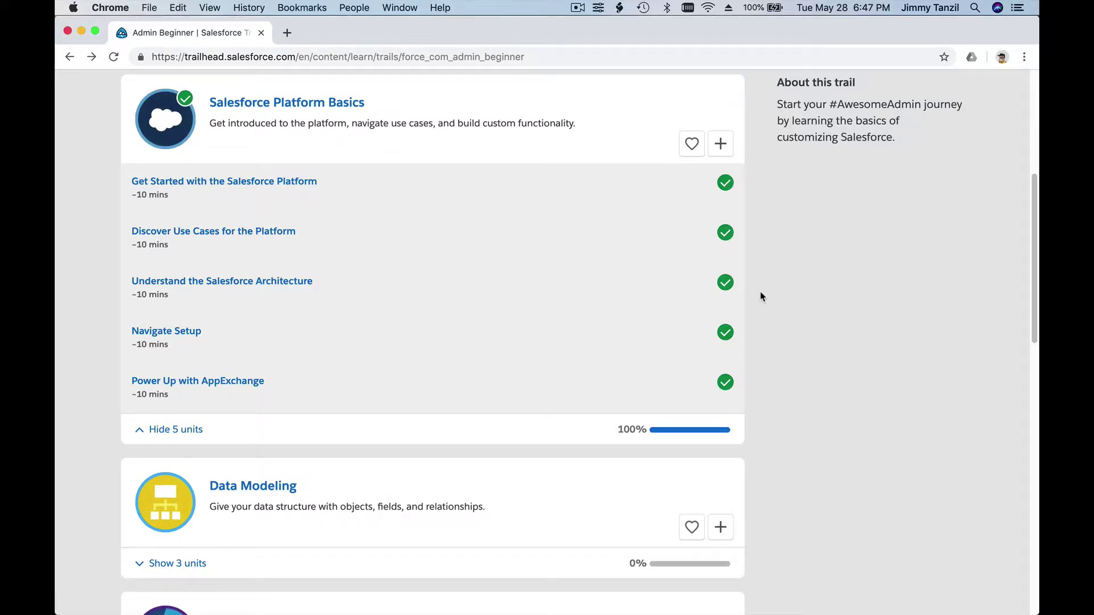
- Expand the Data Modeling module's unit list and open the Understand Custom & Standard Objects unit
scroll(760, 293, "down", 5)
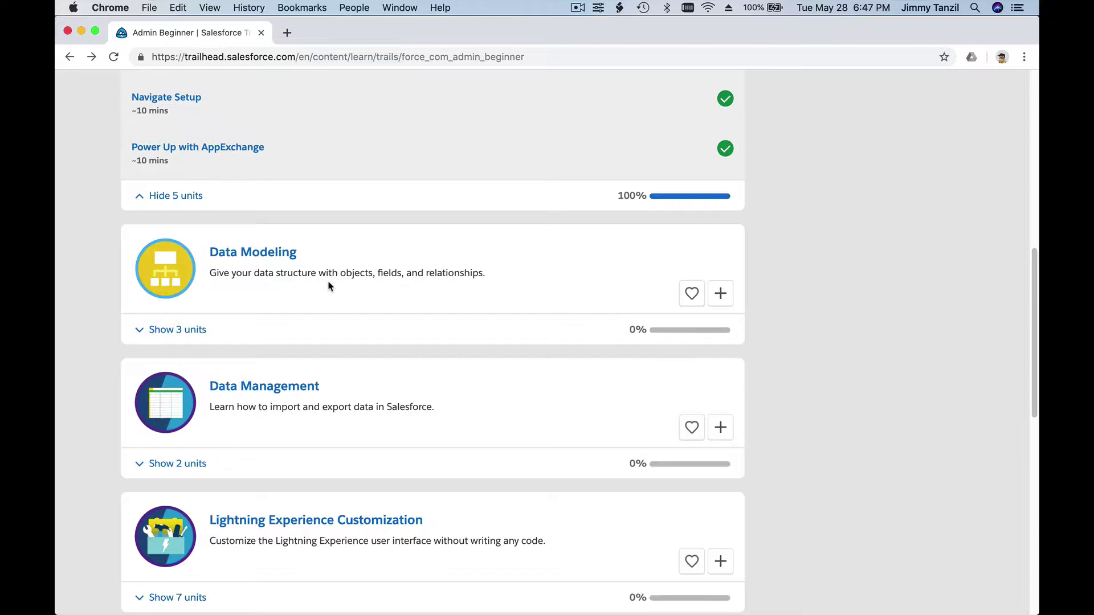
left_click(183, 329)
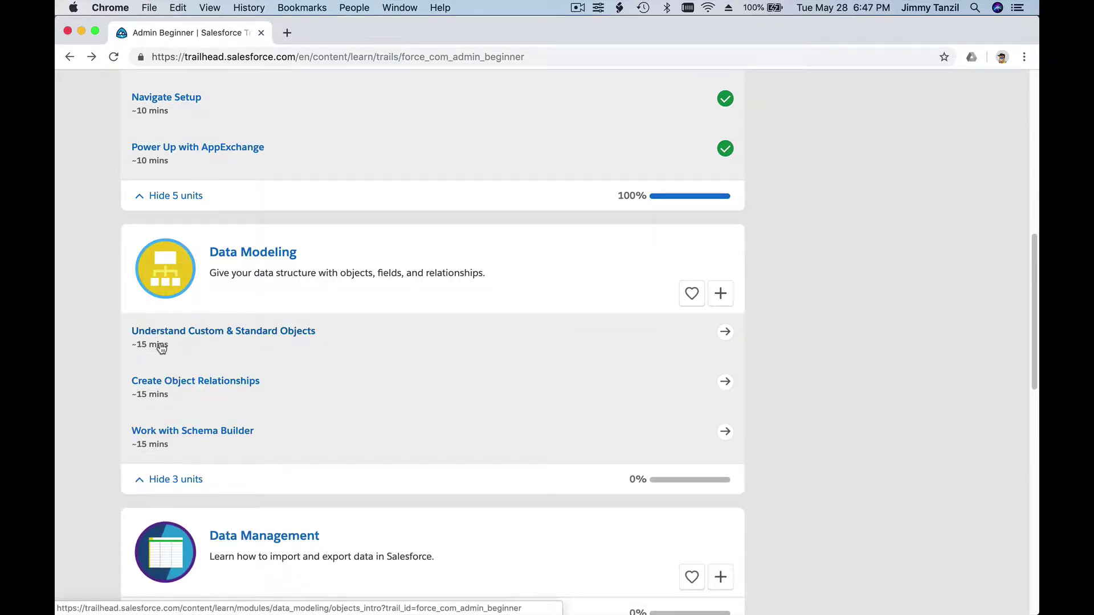
left_click(819, 349)
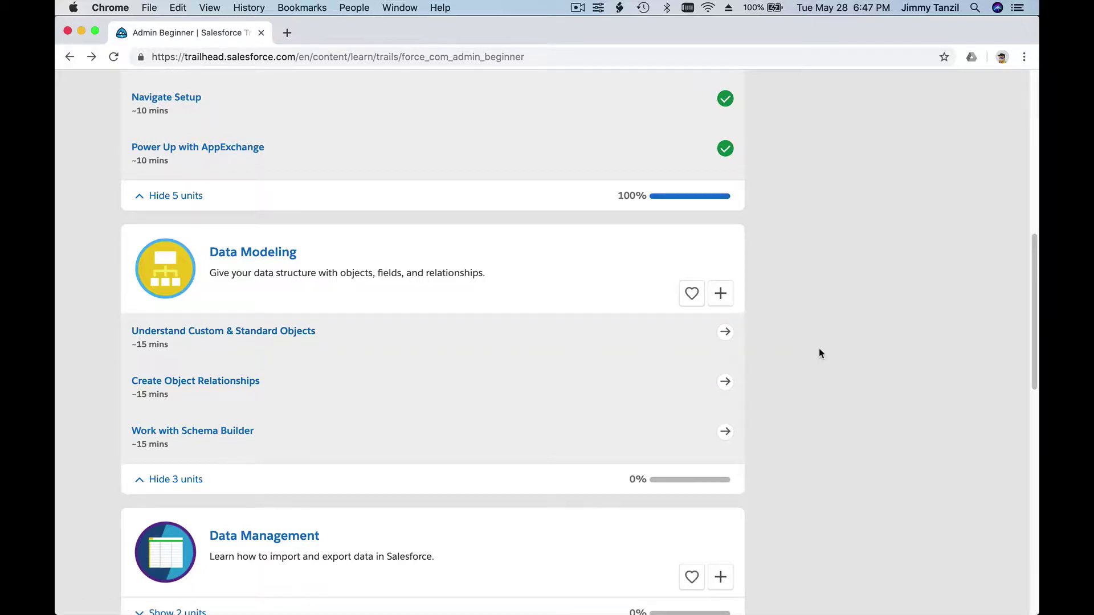
scroll(819, 352, "down", 1)
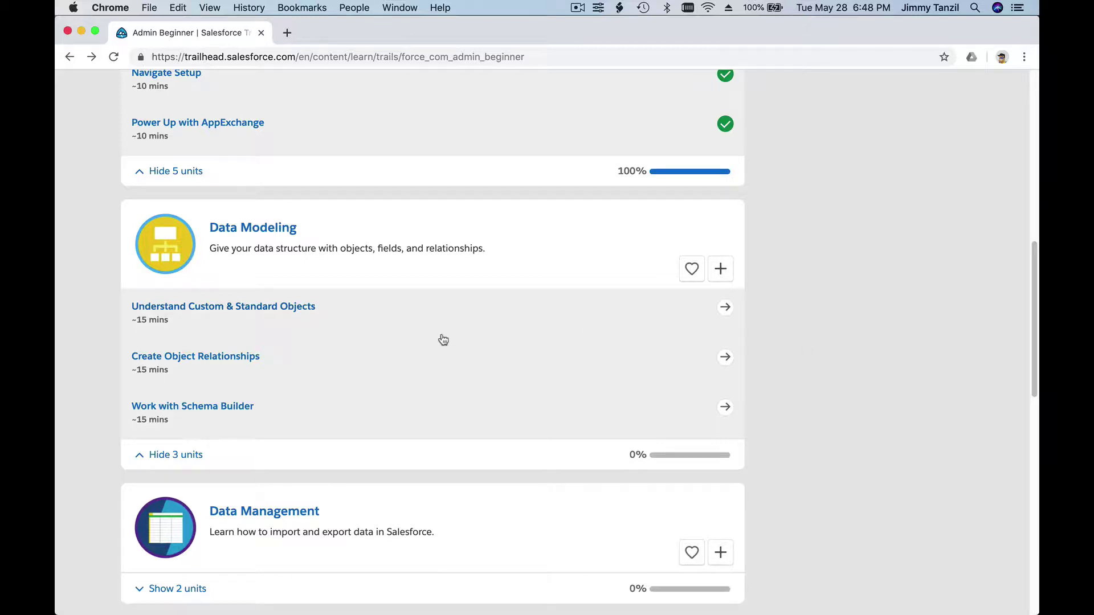
left_click(274, 307)
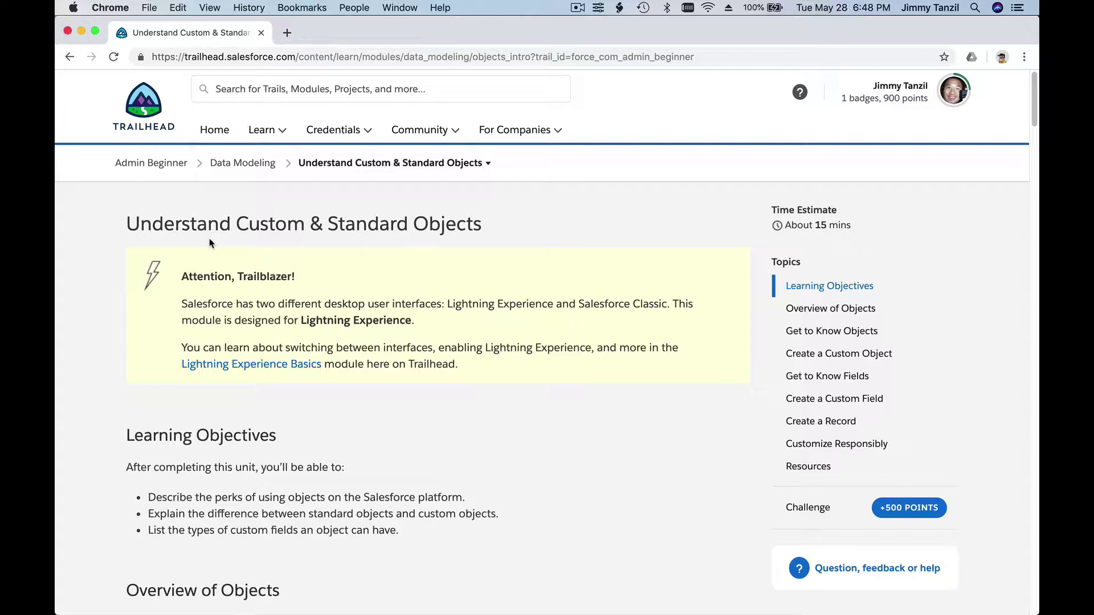
- Read the Overview of Objects section, examining the property spreadsheet example and the Property record with its fields
scroll(211, 243, "down", 5)
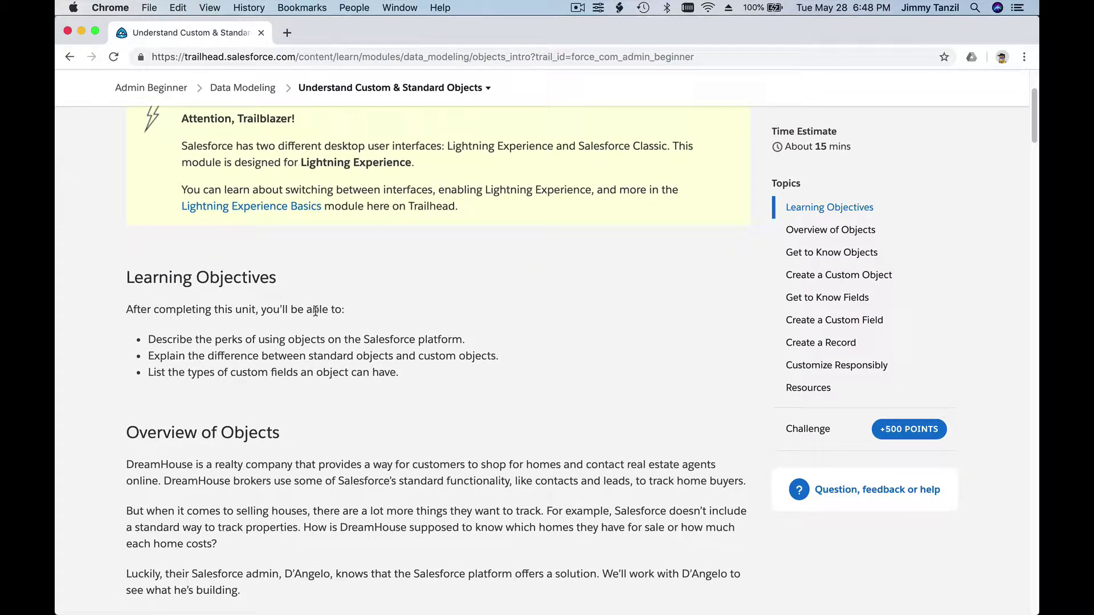
scroll(316, 315, "down", 8)
scroll(316, 315, "down", 1)
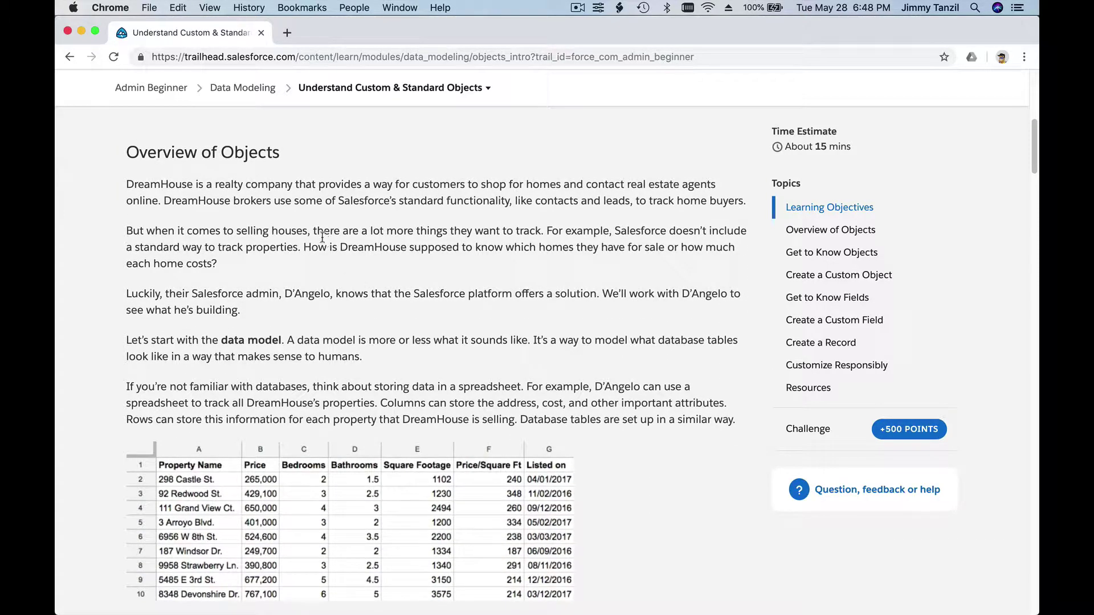
scroll(322, 237, "down", 1)
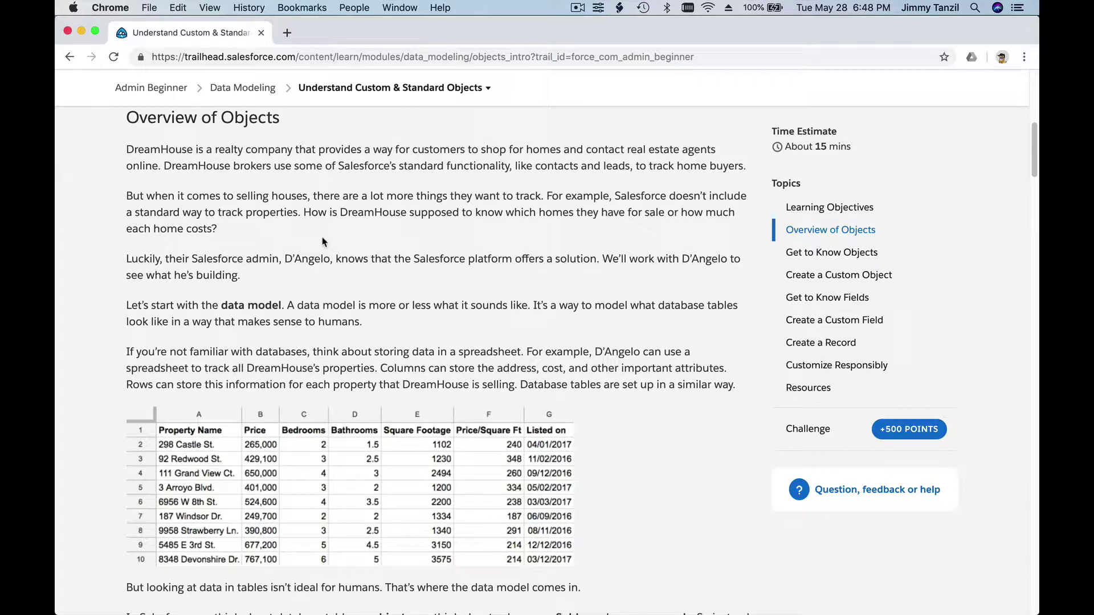
scroll(323, 242, "down", 5)
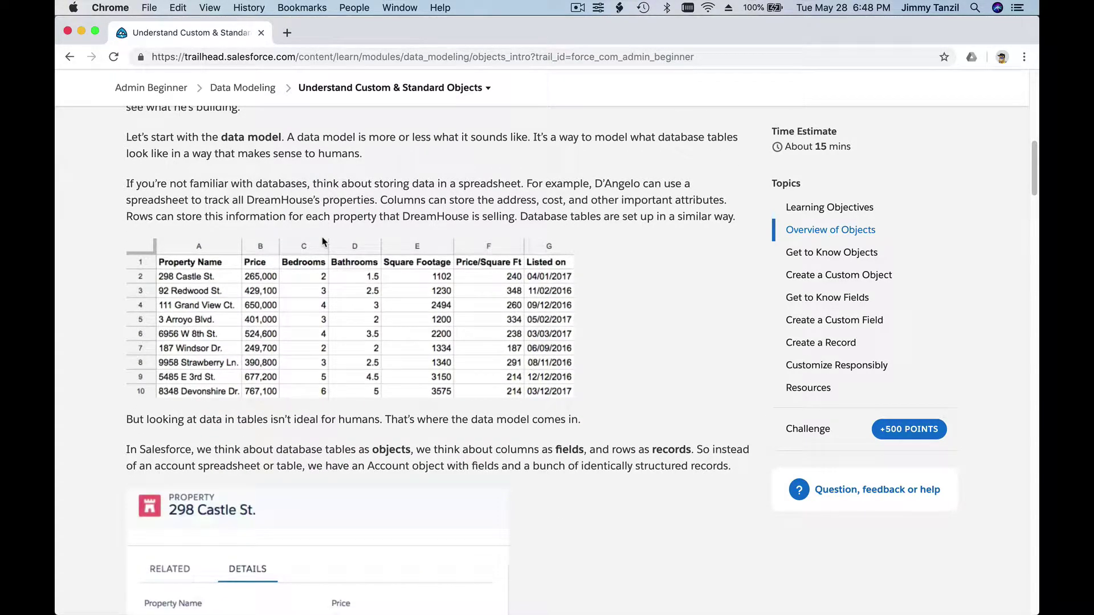
scroll(322, 241, "down", 3)
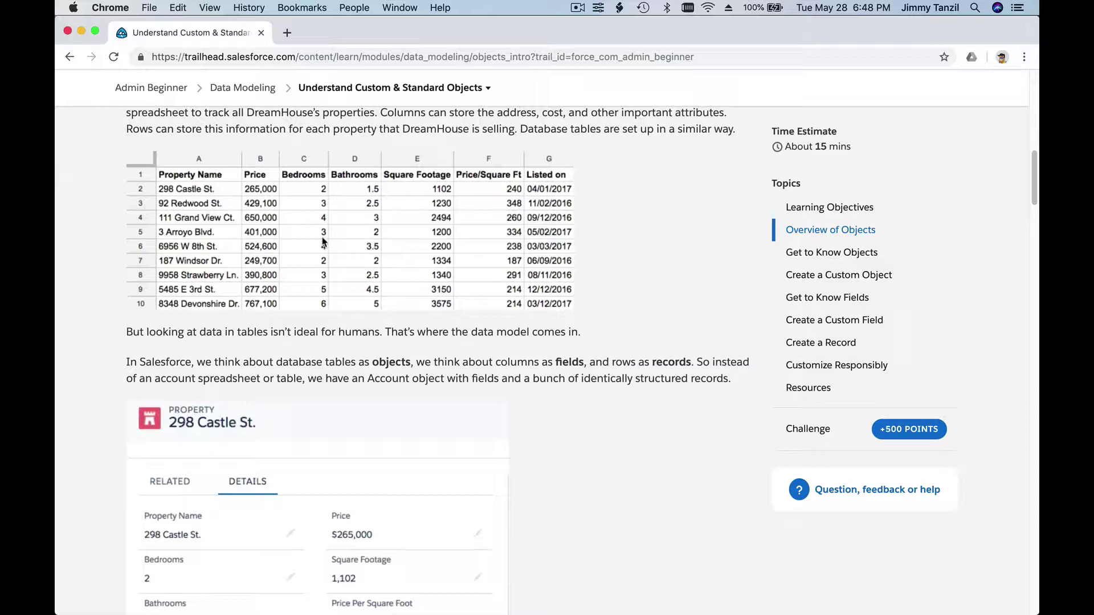
scroll(322, 242, "down", 1)
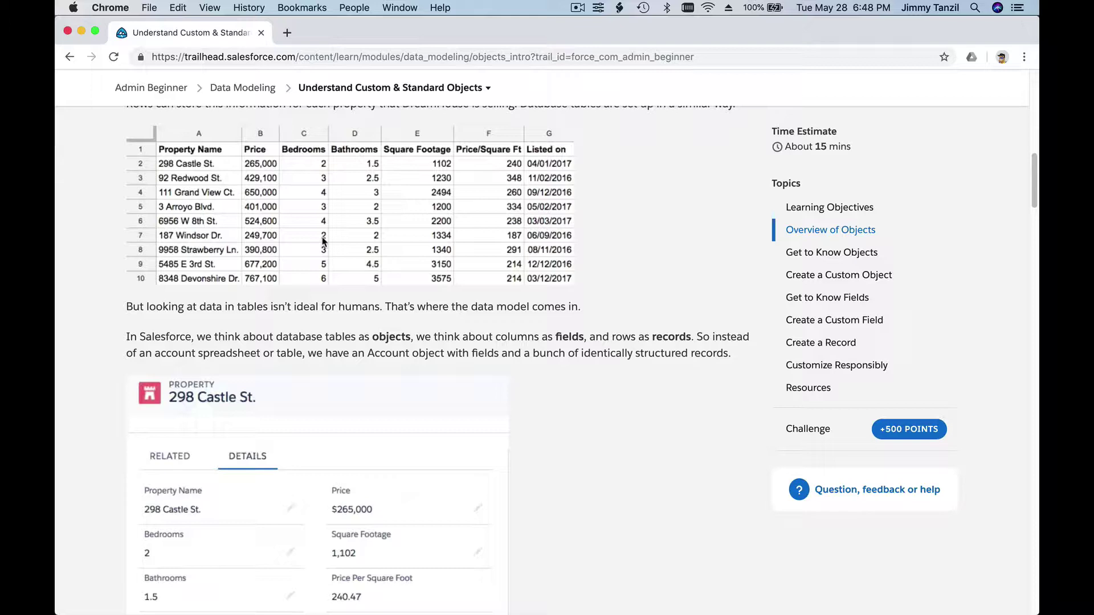
scroll(322, 241, "down", 1)
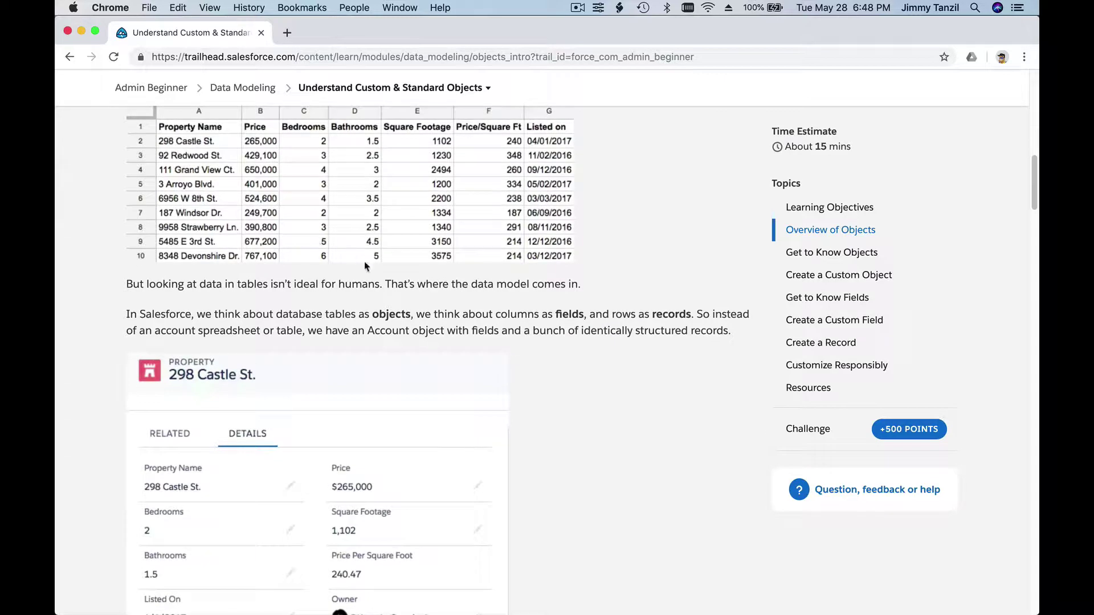
scroll(365, 265, "up", 5)
scroll(365, 266, "up", 2)
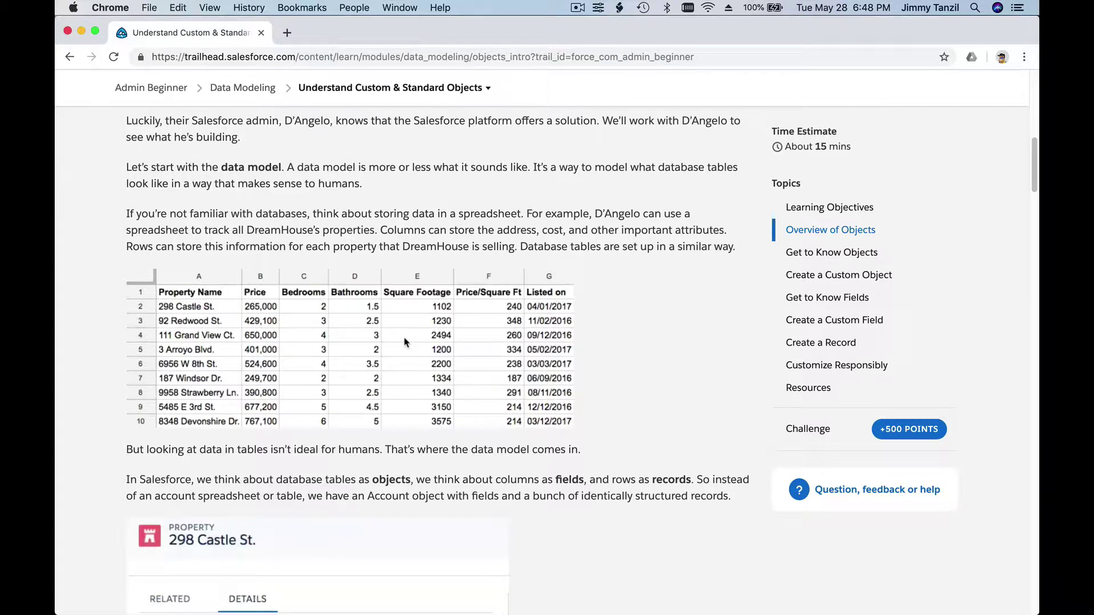
scroll(405, 342, "down", 4)
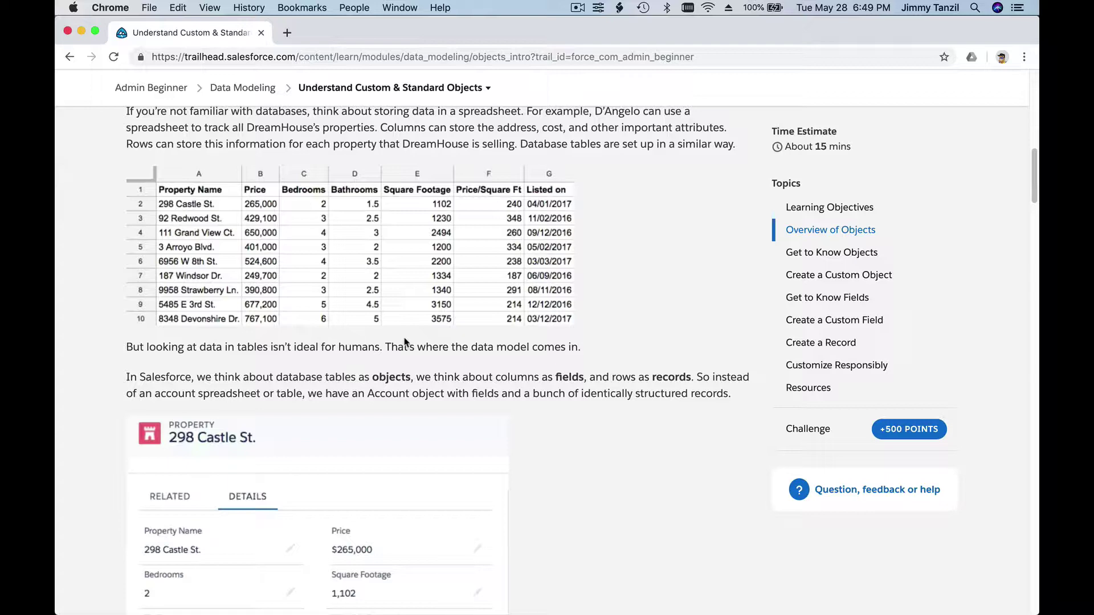
scroll(538, 369, "down", 7)
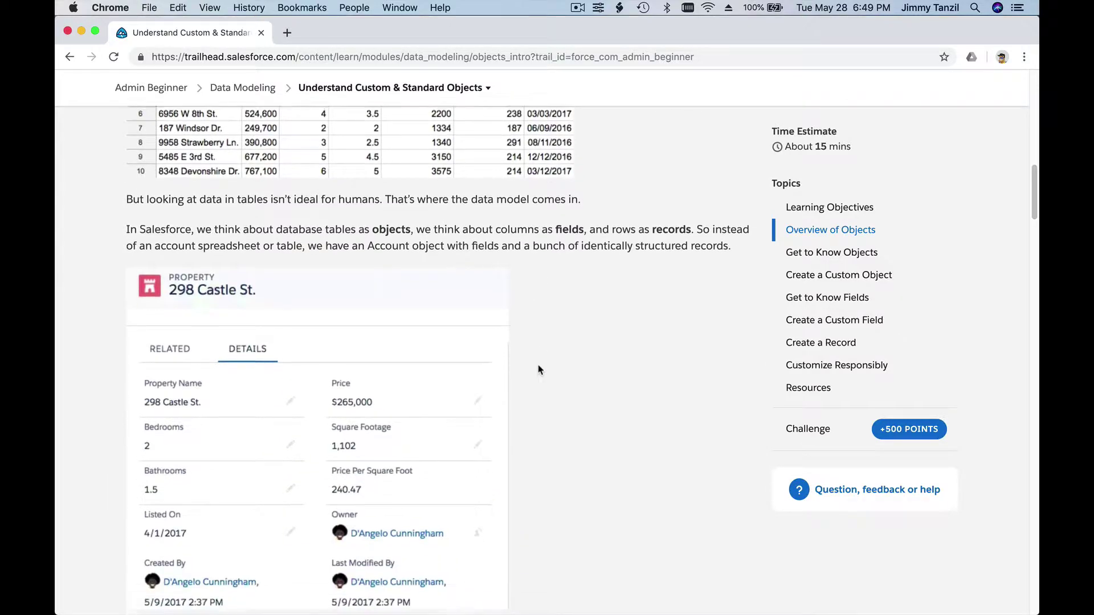
scroll(538, 369, "down", 7)
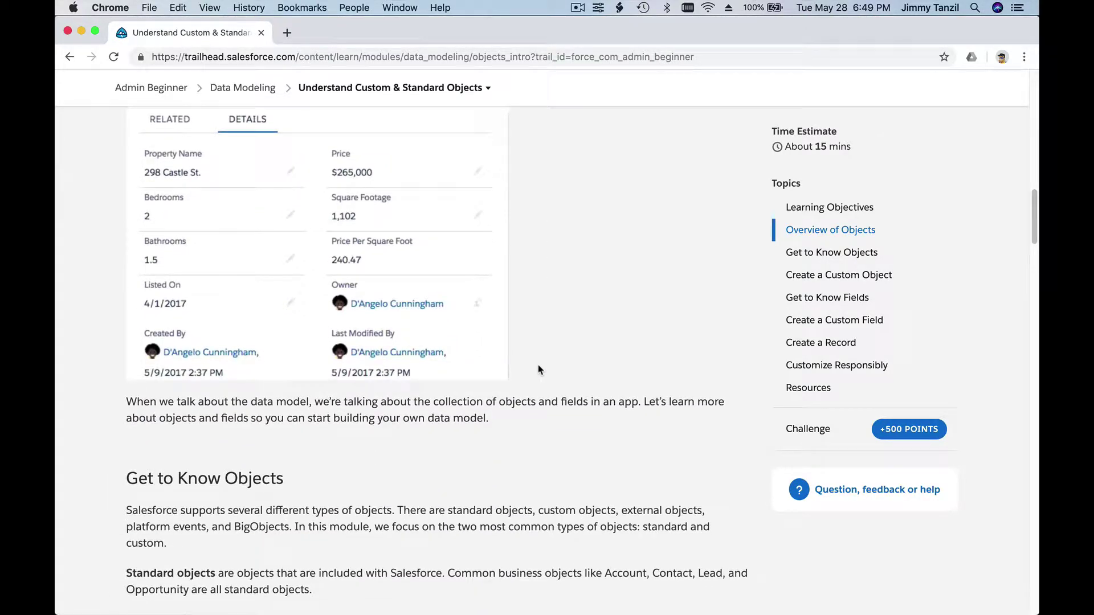
scroll(538, 369, "up", 4)
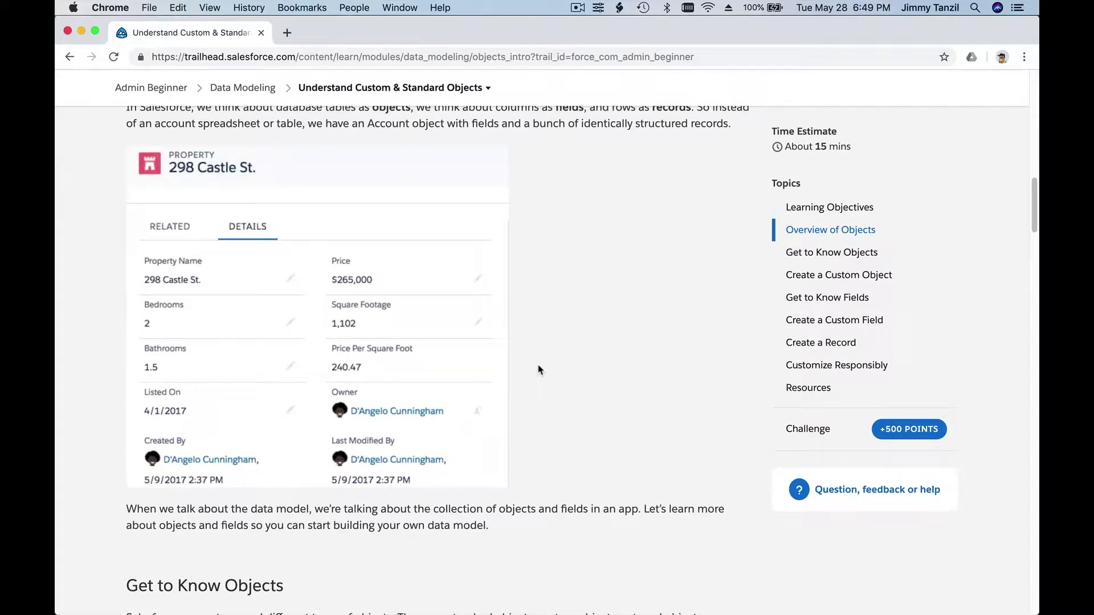
scroll(540, 370, "up", 2)
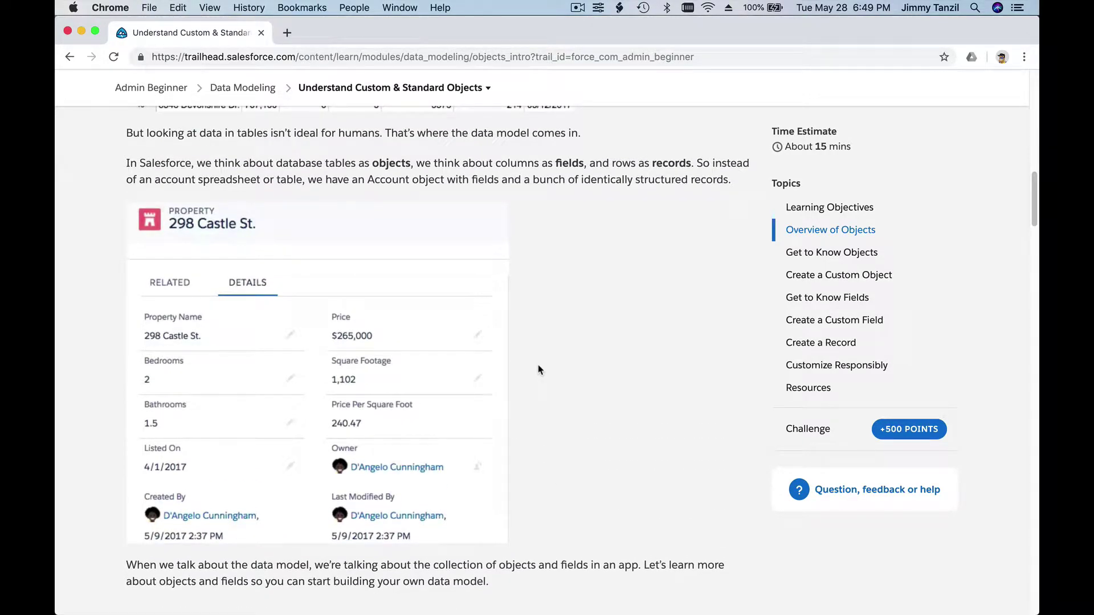
- Switch to the blank Word document and write "Student" on the first line
mouse_move(57, 279)
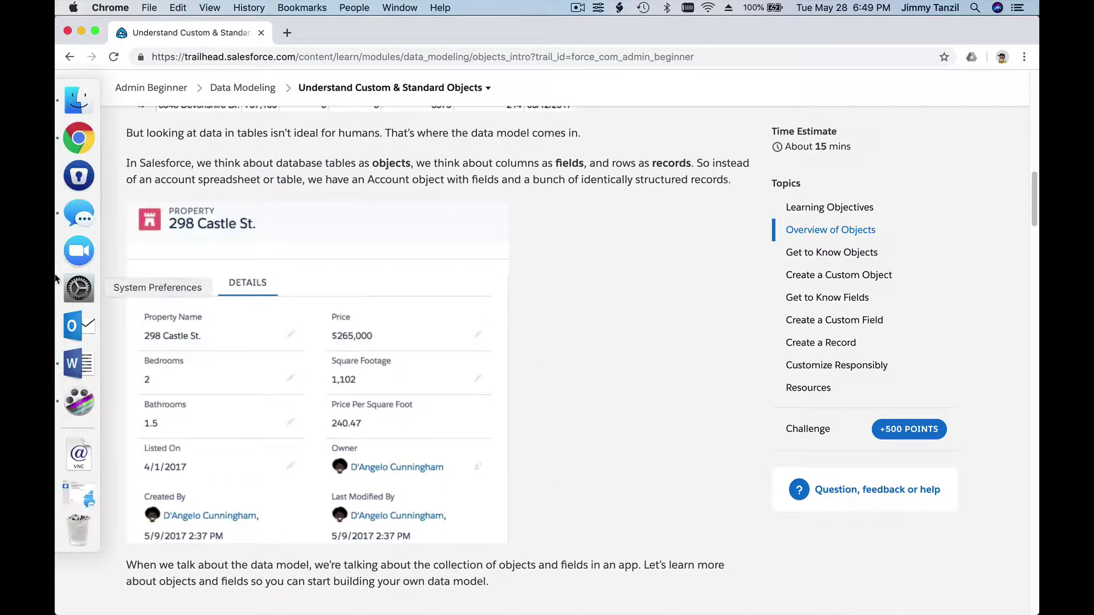
left_click(80, 365)
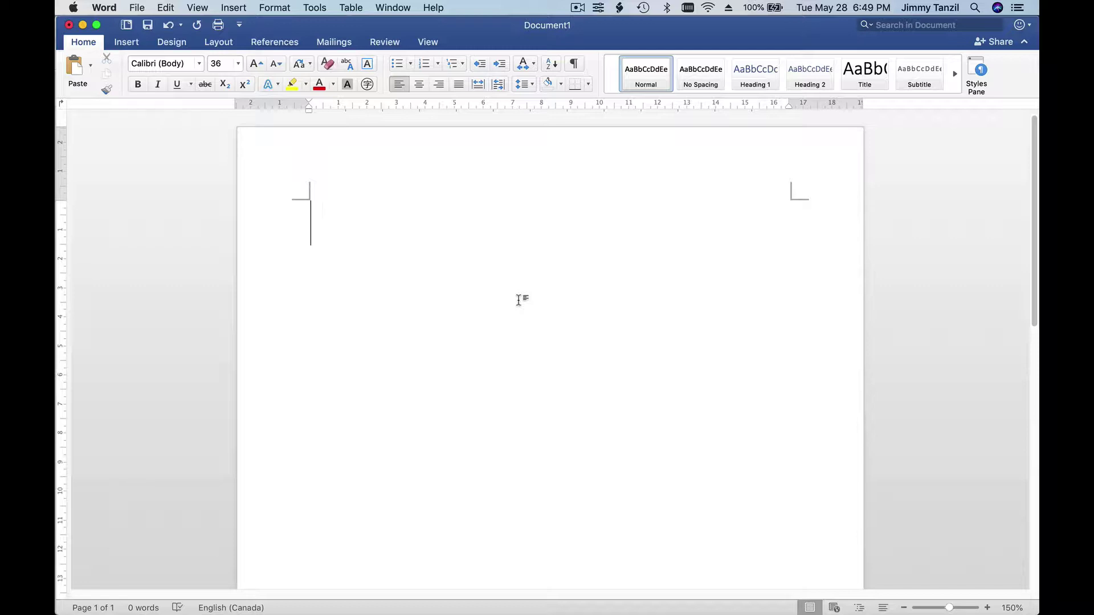
type("Stu")
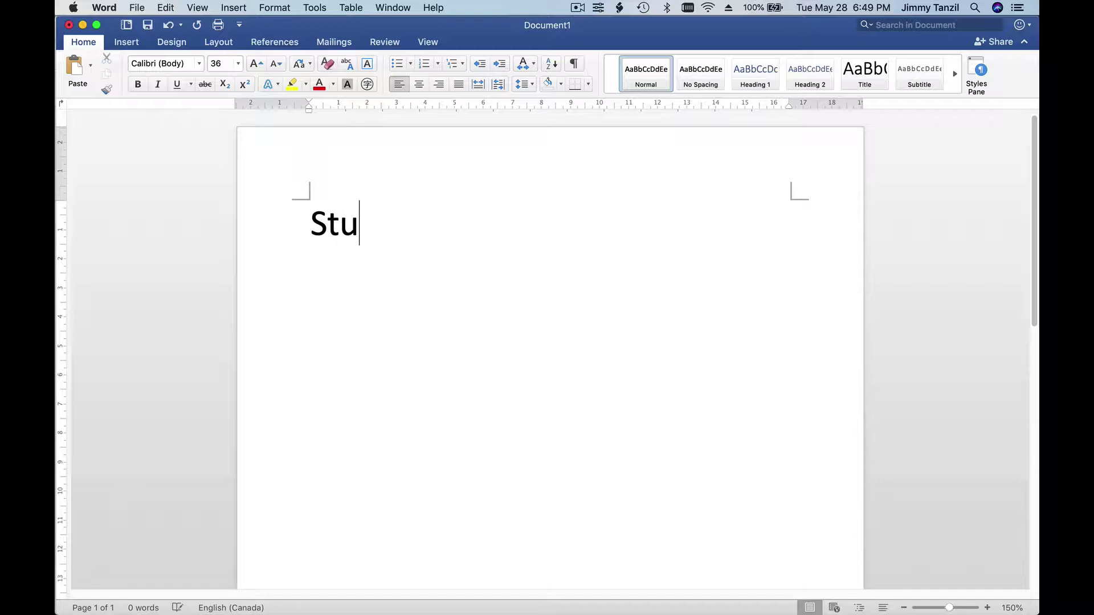
type("dent")
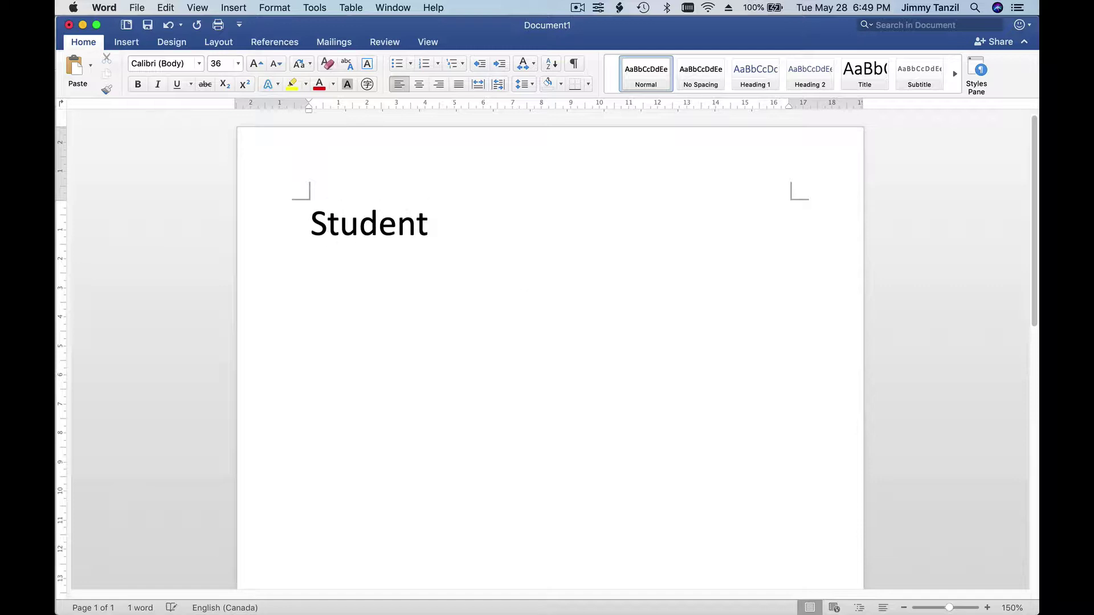
- Replace the example object name in the document with "Teacher"
key("BackSpace")
key("BackSpace")
key("BackSpace")
key("BackSpace")
key("BackSpace")
key("BackSpace")
key("BackSpace")
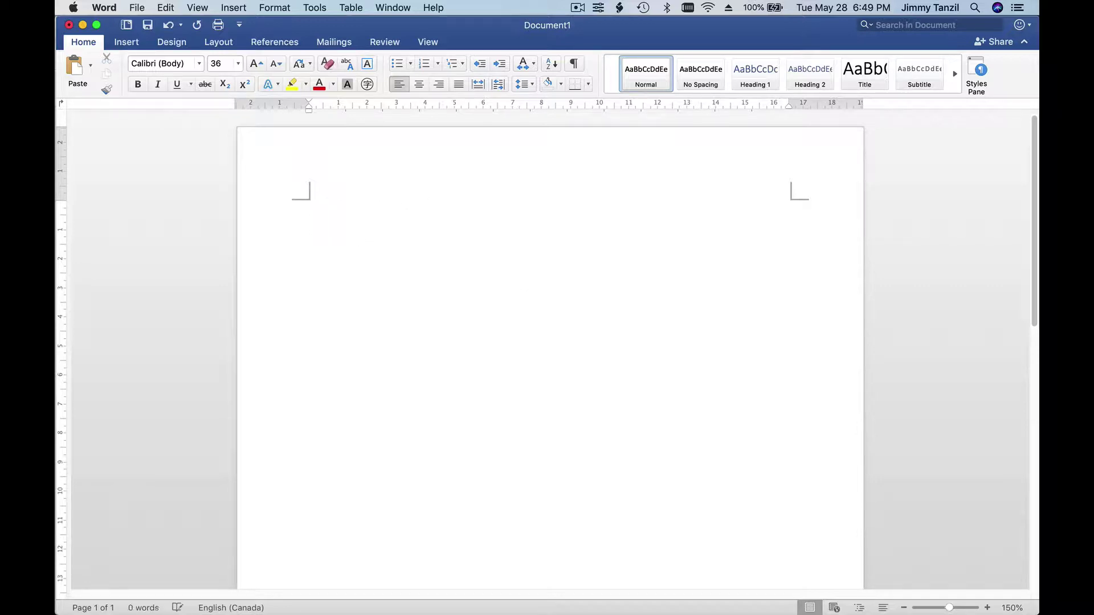
type("Teacher")
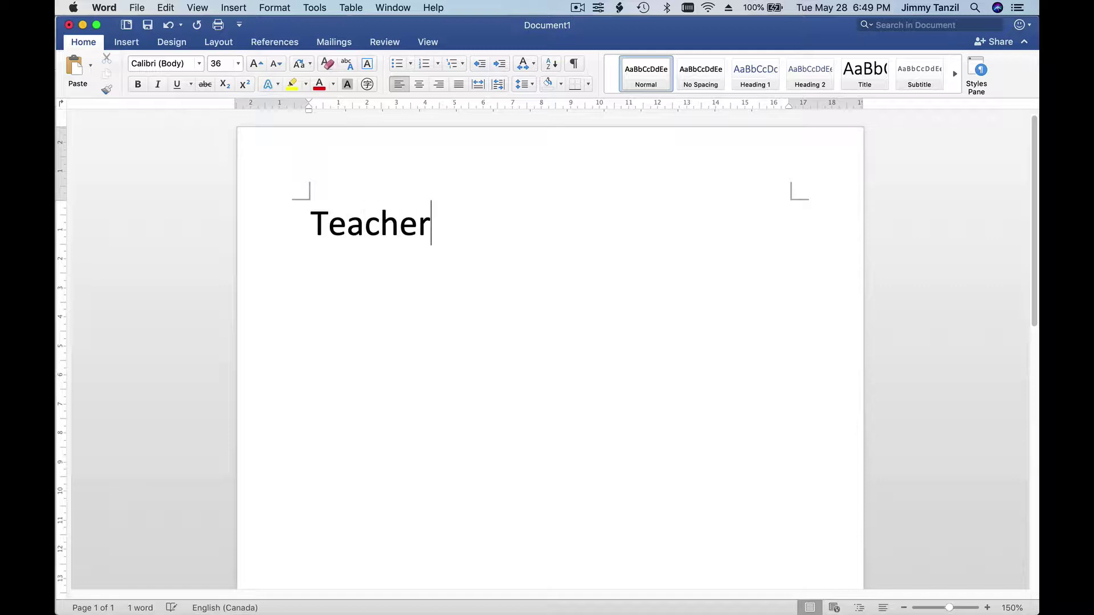
- Replace the example object name in the document with "Movie Star"
key("BackSpace")
key("BackSpace")
key("BackSpace")
key("BackSpace")
key("BackSpace")
key("BackSpace")
key("BackSpace")
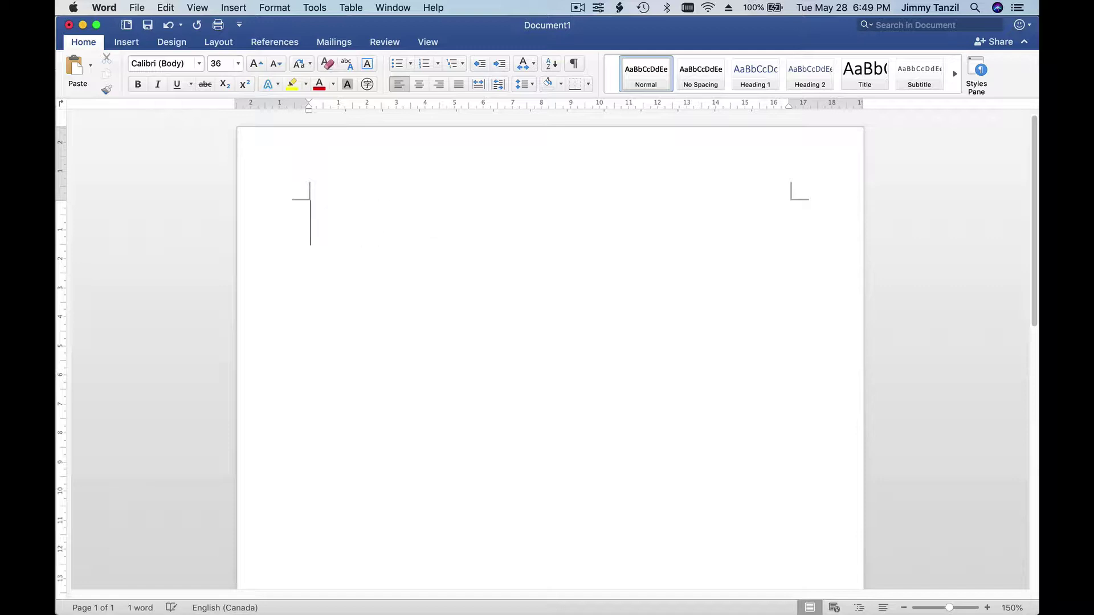
type("Star")
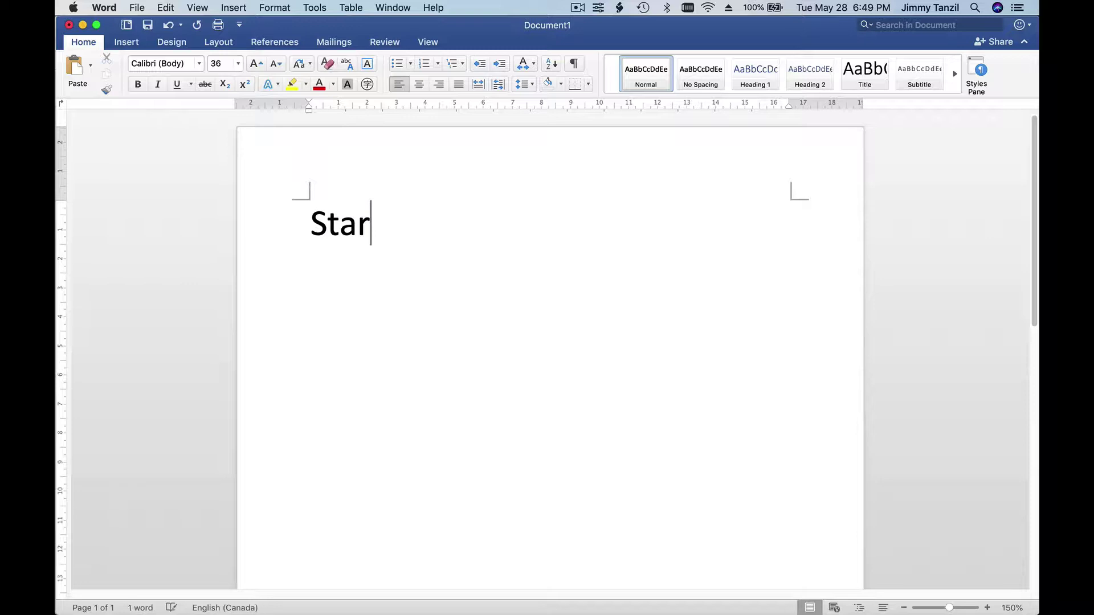
key("BackSpace")
key("BackSpace")
key("BackSpace")
key("BackSpace")
type("Movie")
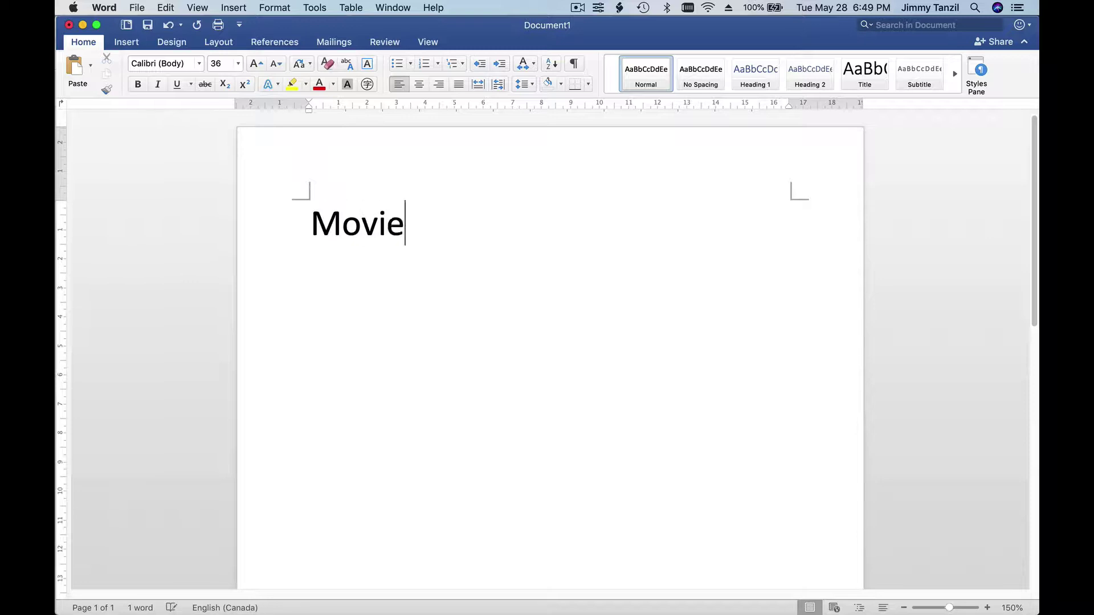
type(" Star")
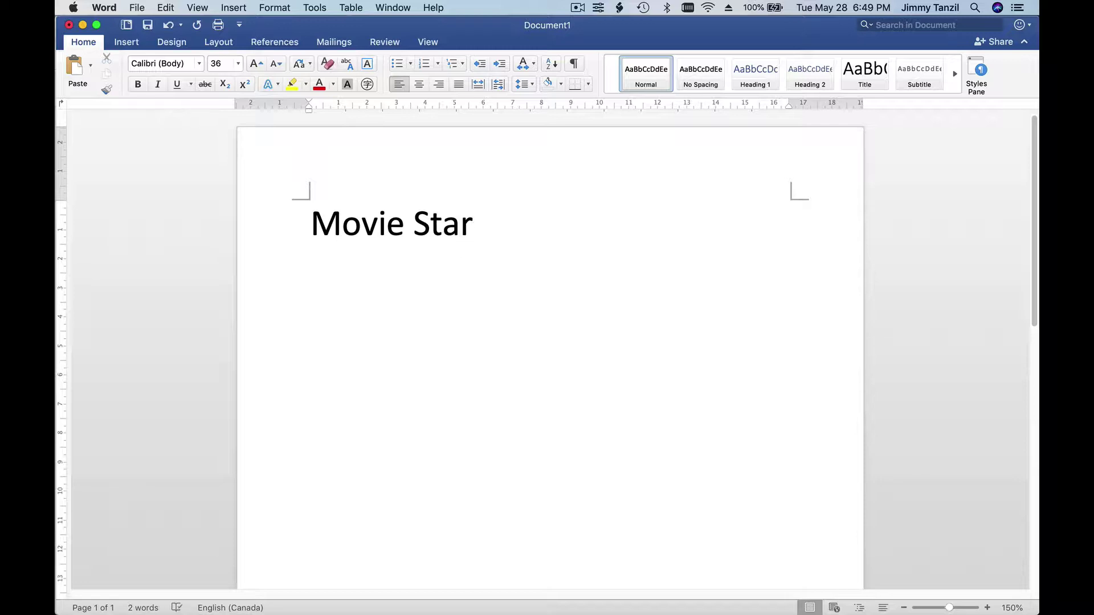
- Replace the example object name in the document with "Planet"
key("BackSpace")
key("BackSpace")
key("BackSpace")
key("BackSpace")
key("BackSpace")
key("BackSpace")
key("BackSpace")
key("BackSpace")
key("BackSpace")
key("BackSpace")
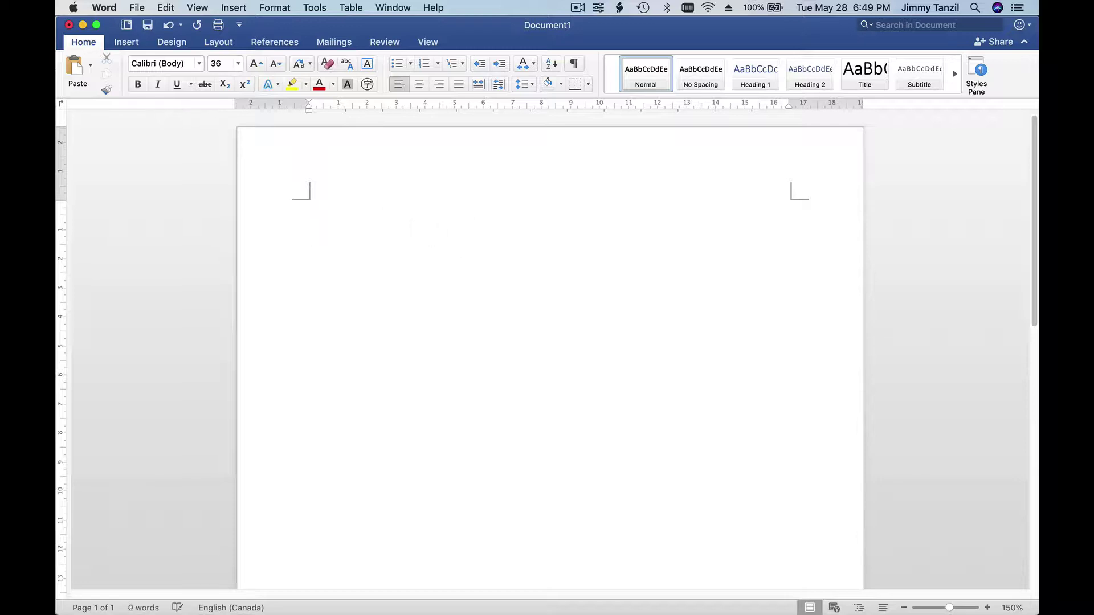
type("Planet")
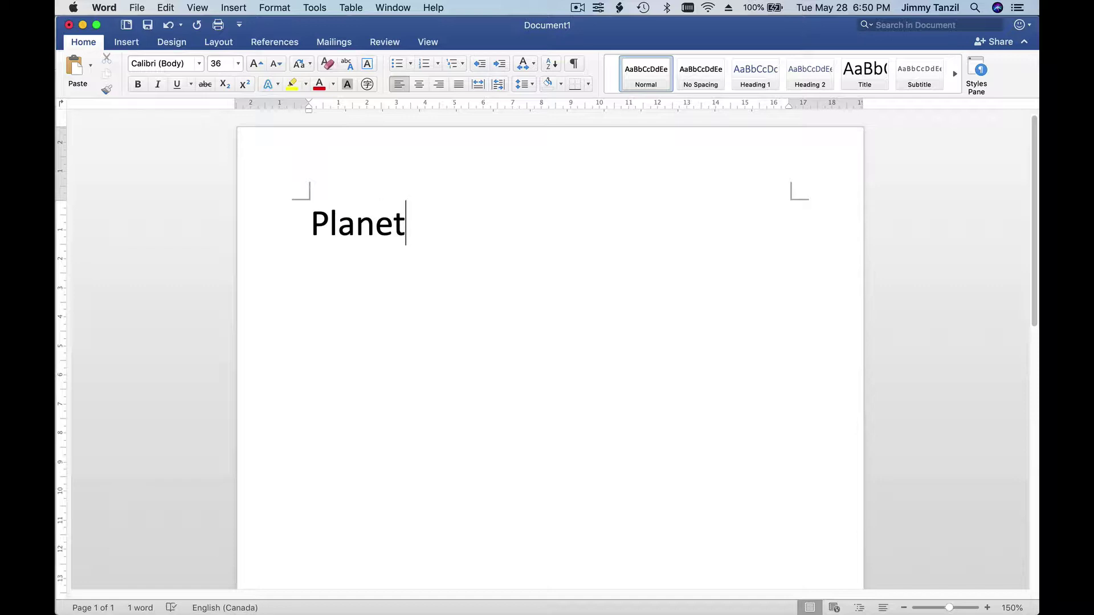
- Replace the example object name in the document with "Car"
key("BackSpace")
key("BackSpace")
key("BackSpace")
key("BackSpace")
key("BackSpace")
key("BackSpace")
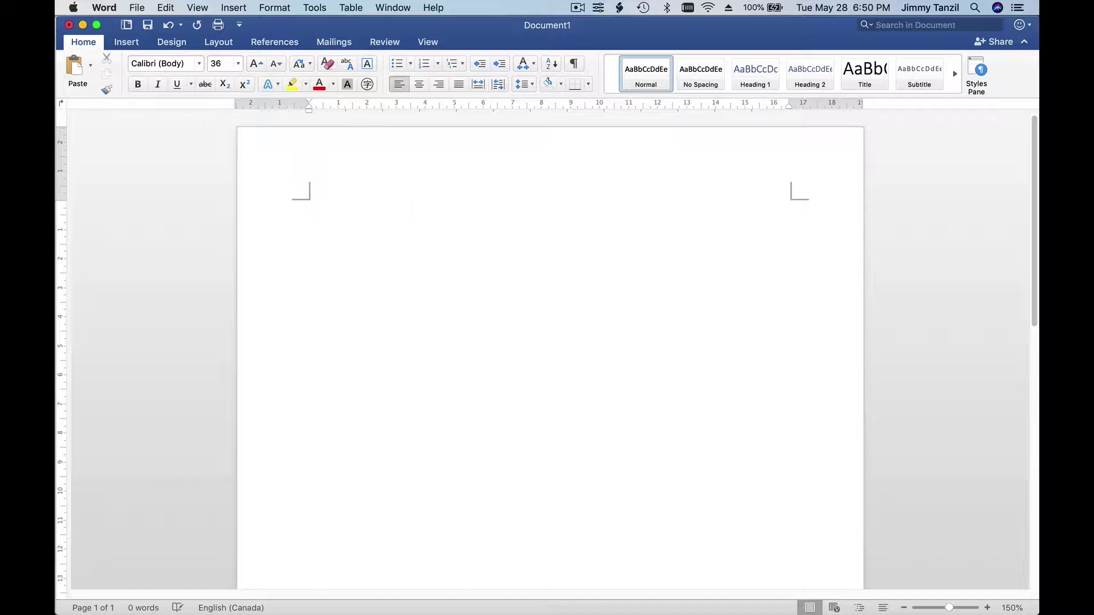
type("Car")
- Replace the example object name in the document with "Animal"
key("BackSpace")
key("BackSpace")
key("BackSpace")
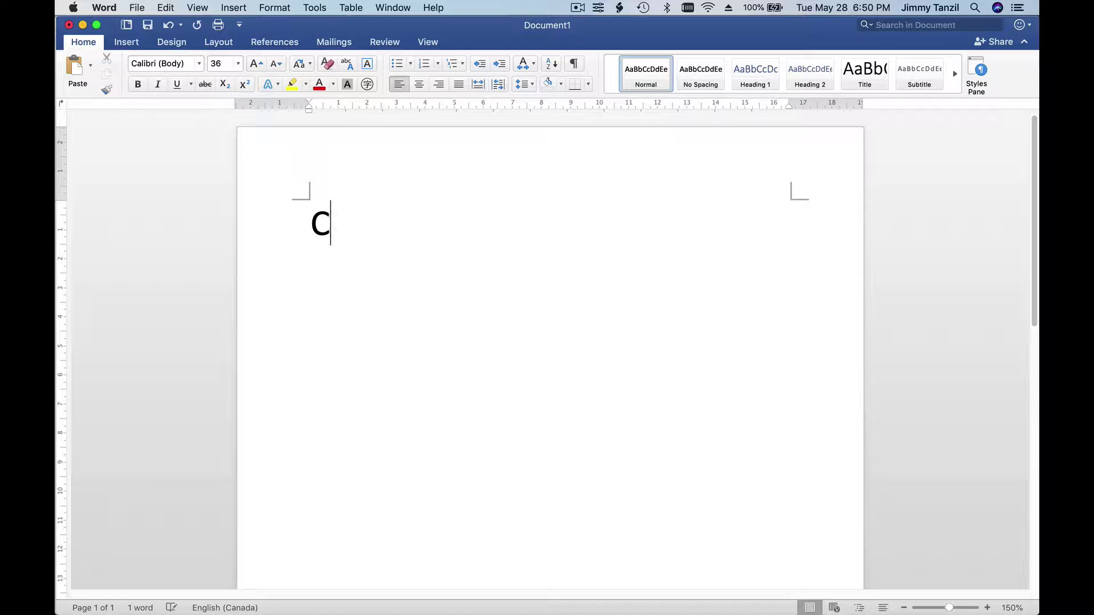
type("Animal")
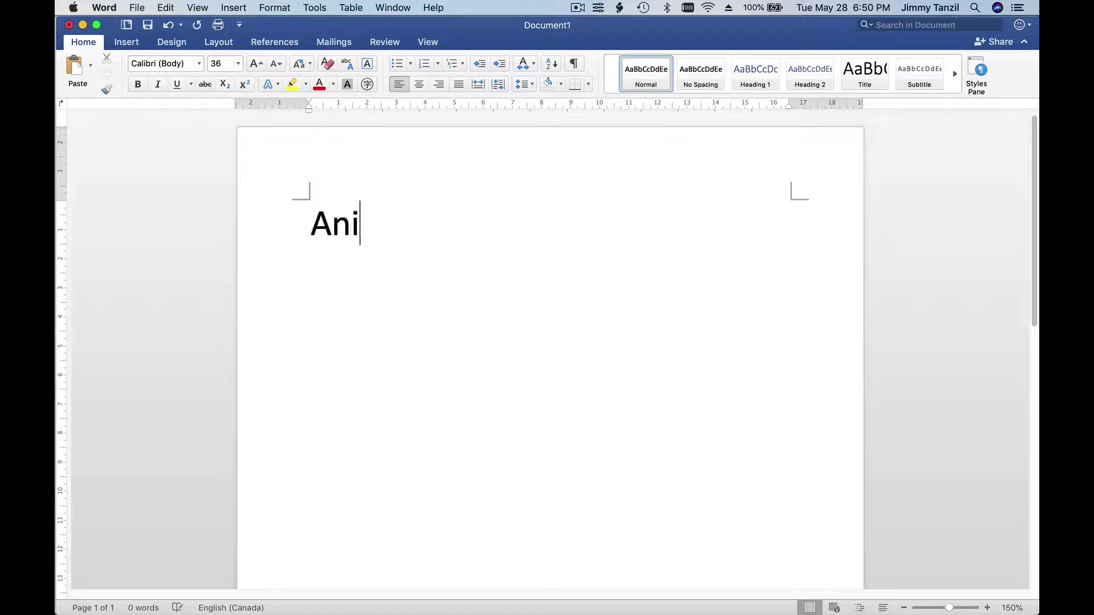
- Replace the example object name in the document with "Pets"
key("BackSpace")
key("BackSpace")
key("BackSpace")
key("BackSpace")
key("BackSpace")
key("BackSpace")
type("{e")
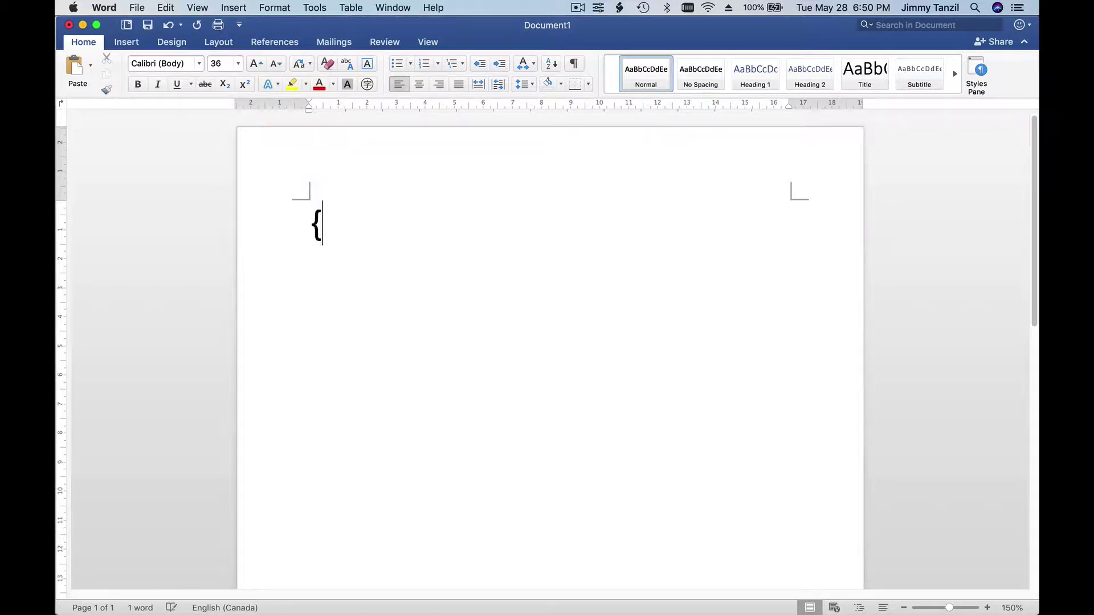
key("BackSpace")
key("BackSpace")
type("Pets")
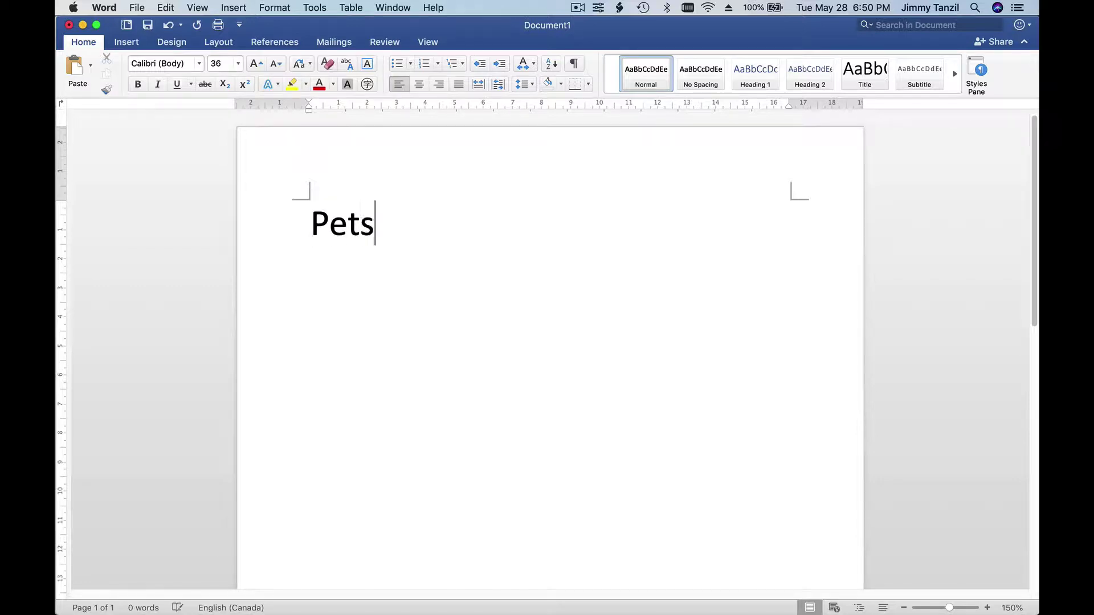
- Replace the example object name in the document with "Ranks"
key("BackSpace")
key("BackSpace")
key("BackSpace")
key("BackSpace")
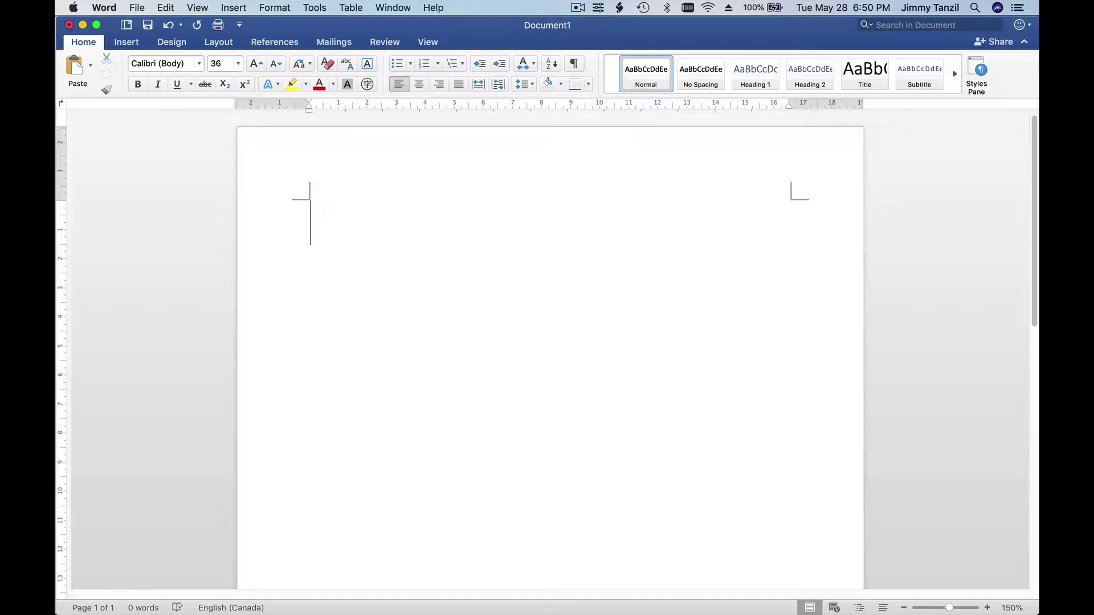
type("Ranks")
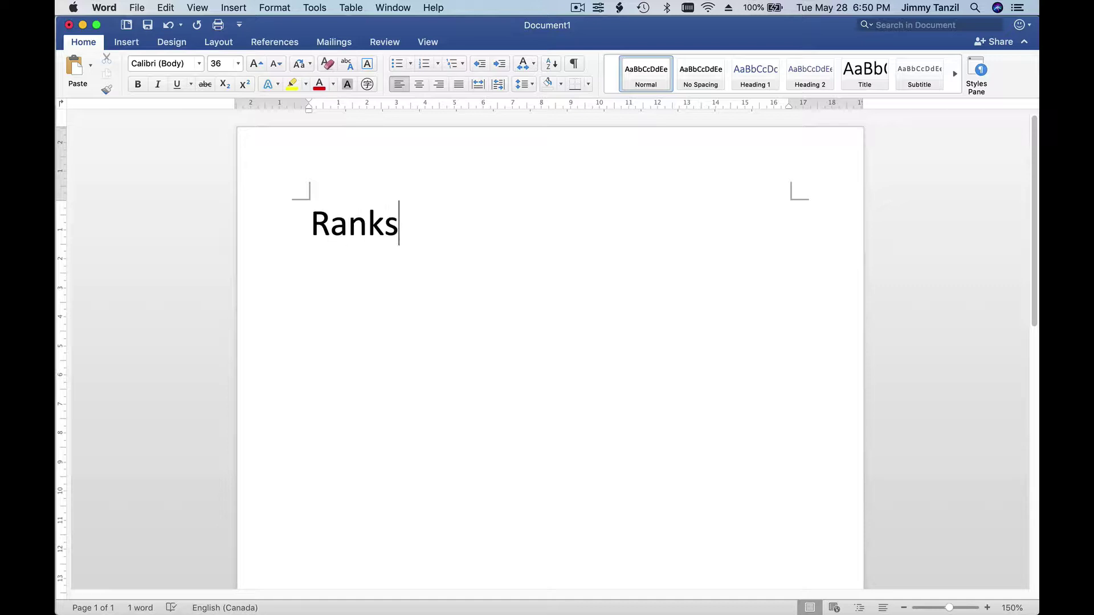
- Replace the example object name in the document with "Military Ranks"
key("BackSpace")
key("BackSpace")
key("BackSpace")
key("BackSpace")
key("BackSpace")
type("Mi")
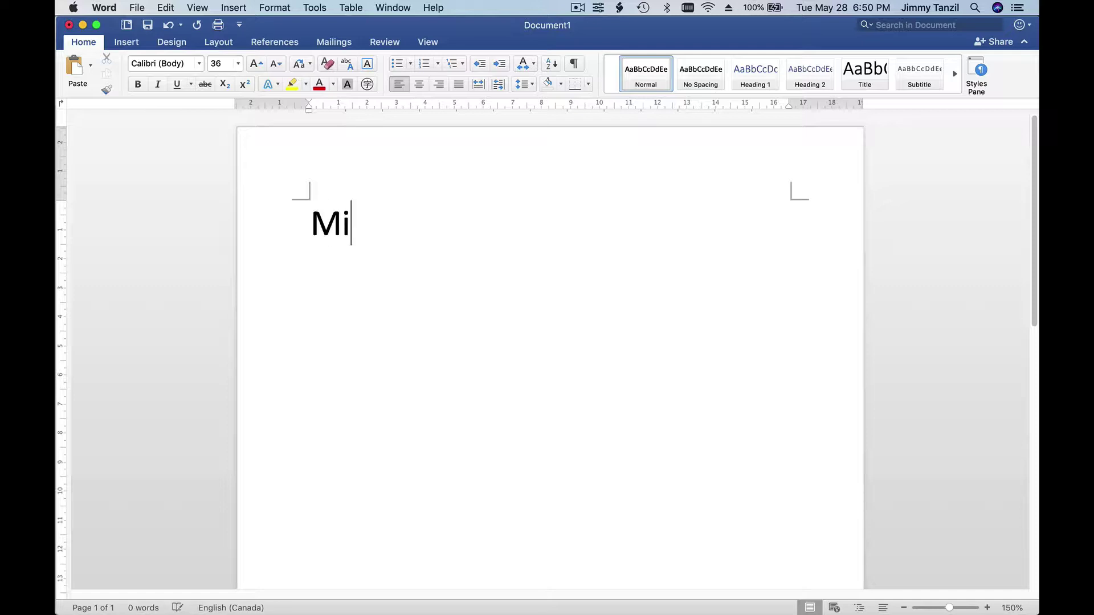
type("litary Ranks")
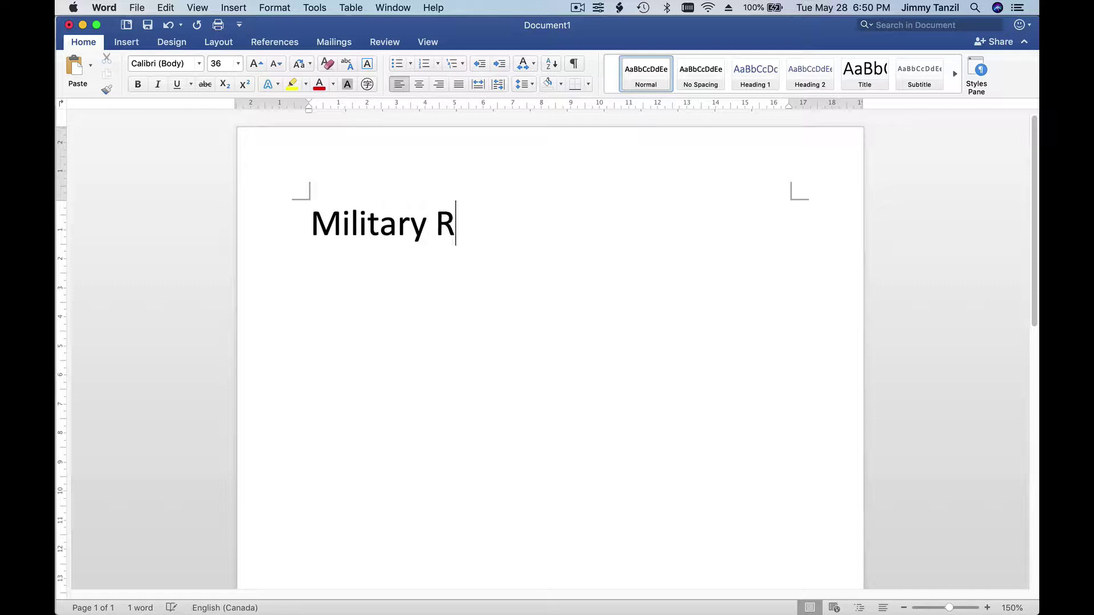
- Replace the example object name in the document with "Orders"
key("BackSpace")
key("BackSpace")
key("BackSpace")
key("BackSpace")
key("BackSpace")
key("BackSpace")
key("BackSpace")
key("BackSpace")
key("BackSpace")
key("BackSpace")
key("BackSpace")
key("BackSpace")
key("BackSpace")
key("BackSpace")
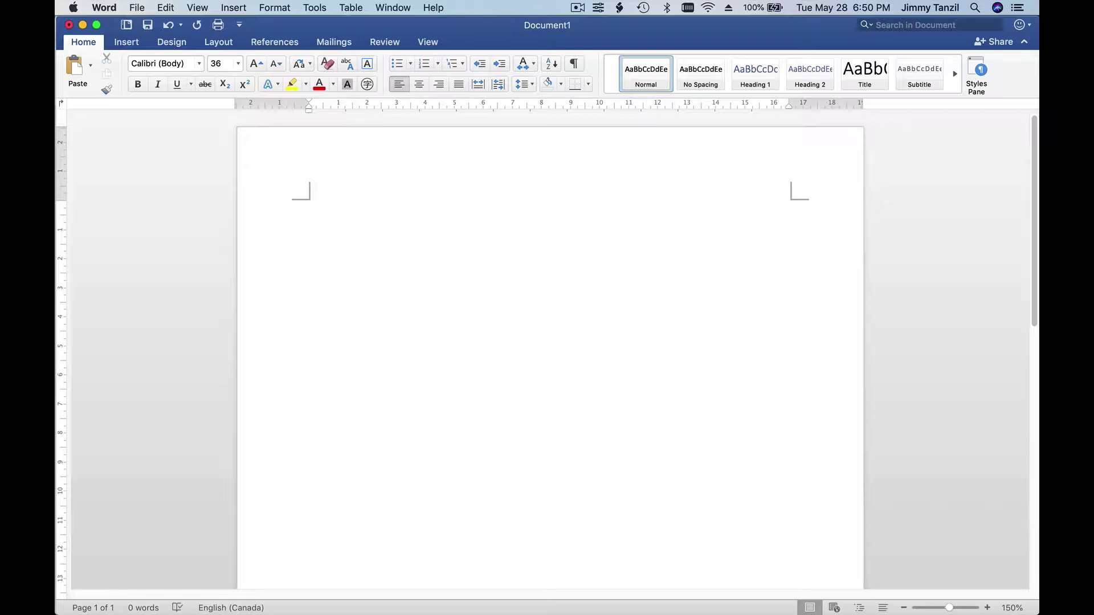
type("Orders")
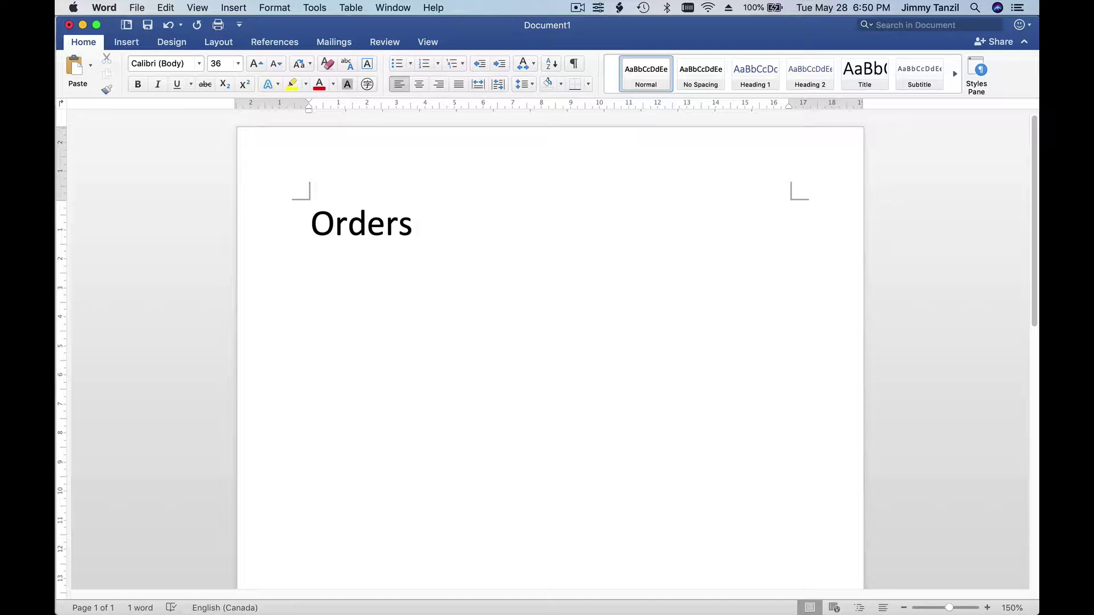
- Replace the example object name in the document with "Shipment"
key("BackSpace")
key("BackSpace")
key("BackSpace")
key("BackSpace")
key("BackSpace")
key("BackSpace")
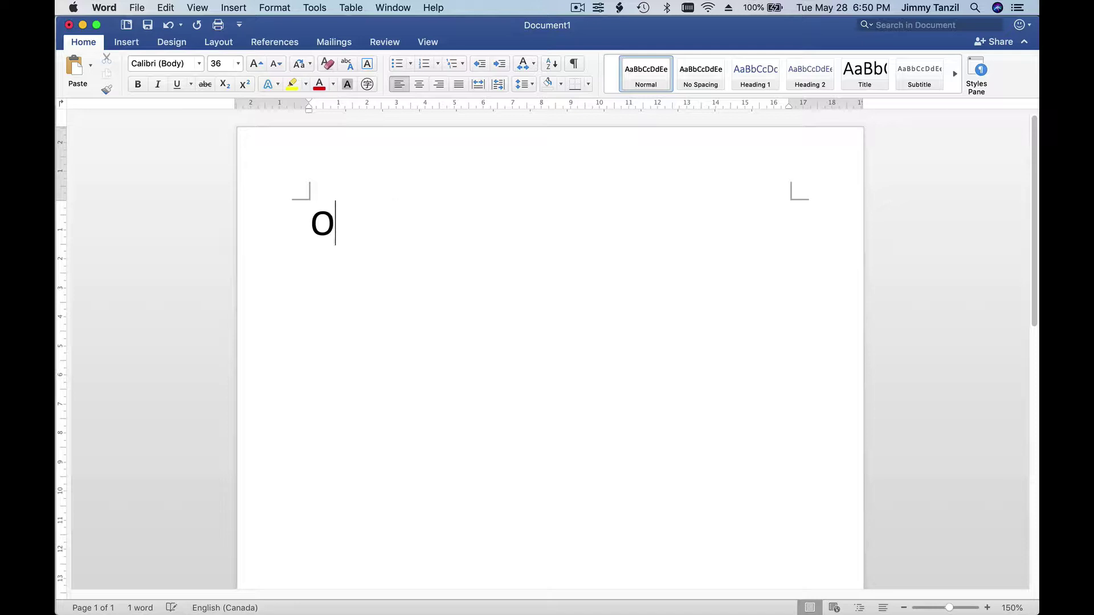
type("Shop")
key("BackSpace")
key("BackSpace")
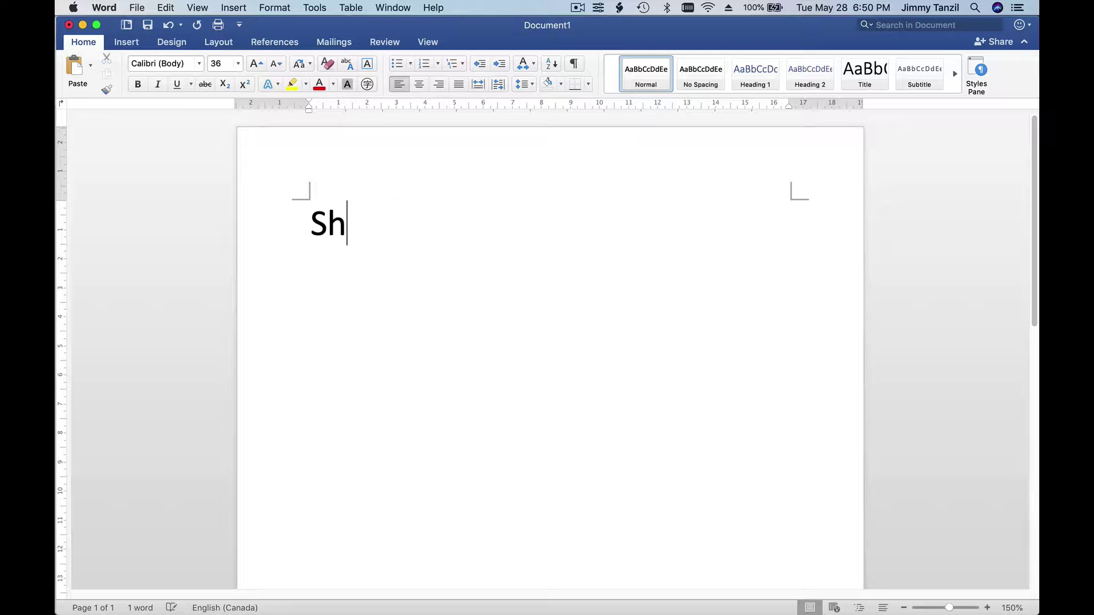
type("ipment")
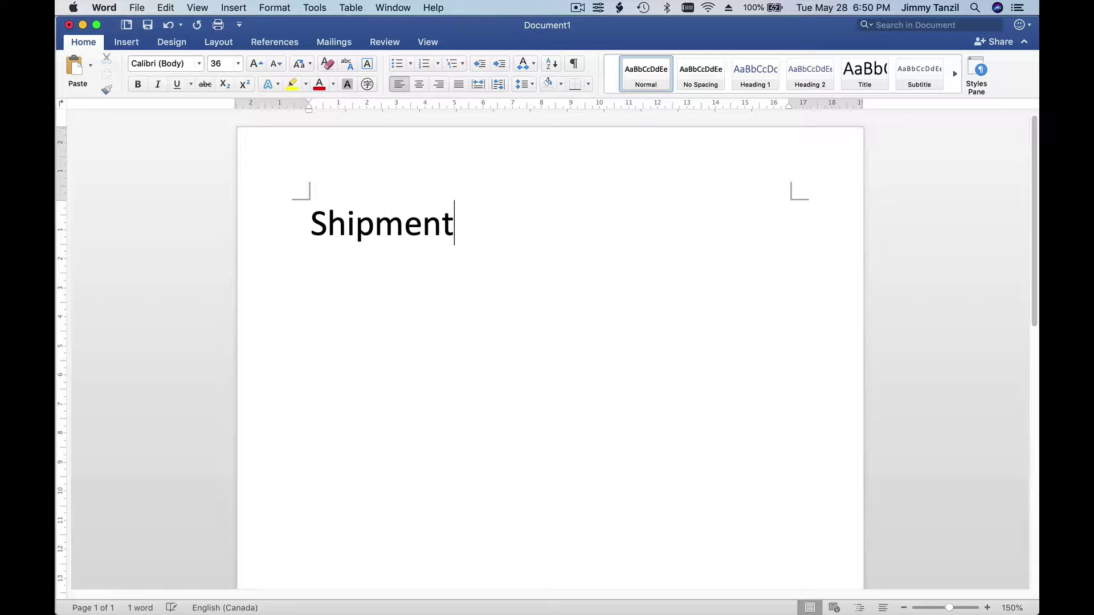
- Replace the example object name in the document with the heading line "Student (Object)"
key("BackSpace")
key("BackSpace")
key("BackSpace")
key("BackSpace")
key("BackSpace")
key("BackSpace")
key("BackSpace")
key("BackSpace")
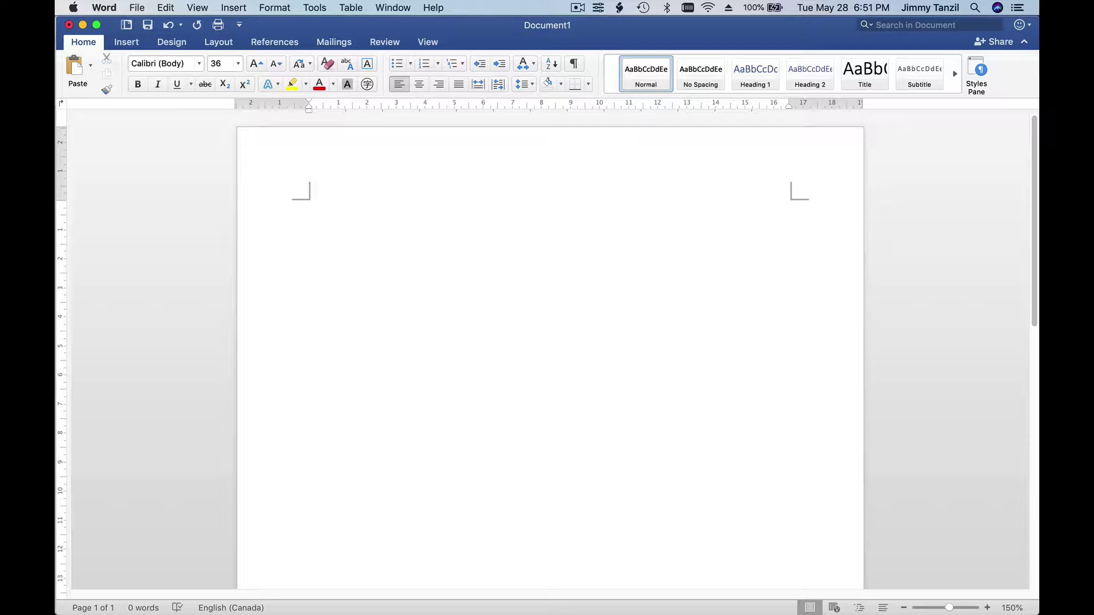
type("Studen")
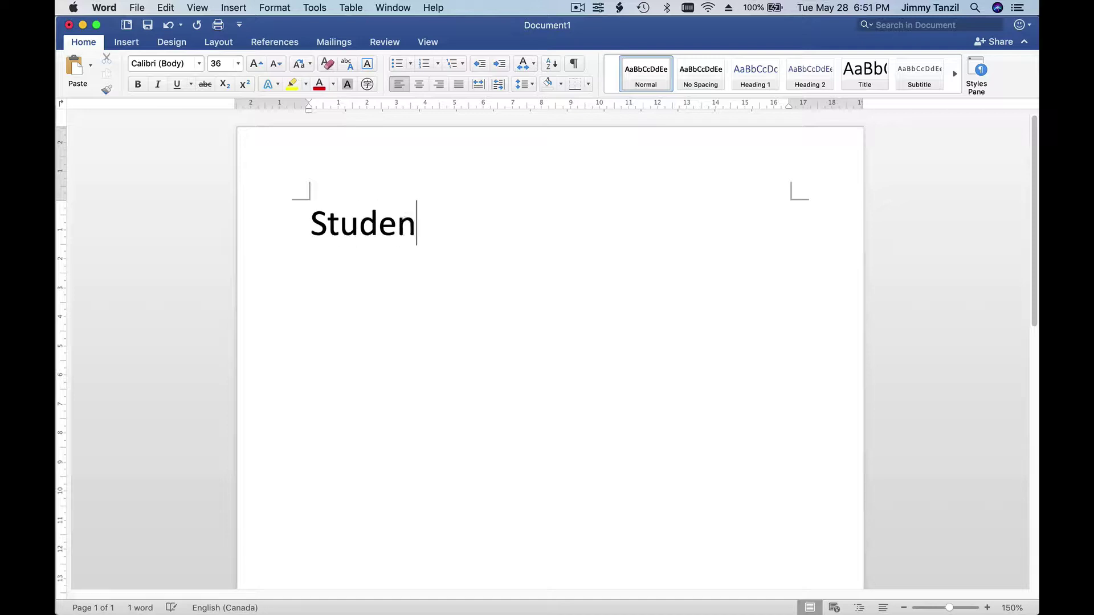
type("t (Obhe")
key("BackSpace")
key("BackSpace")
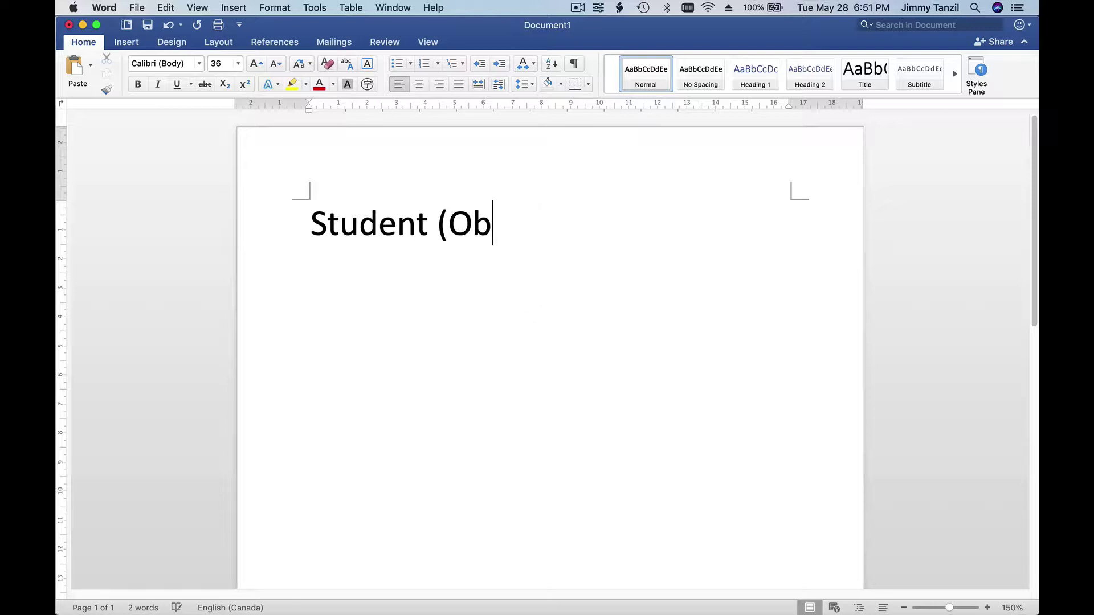
type("ject")
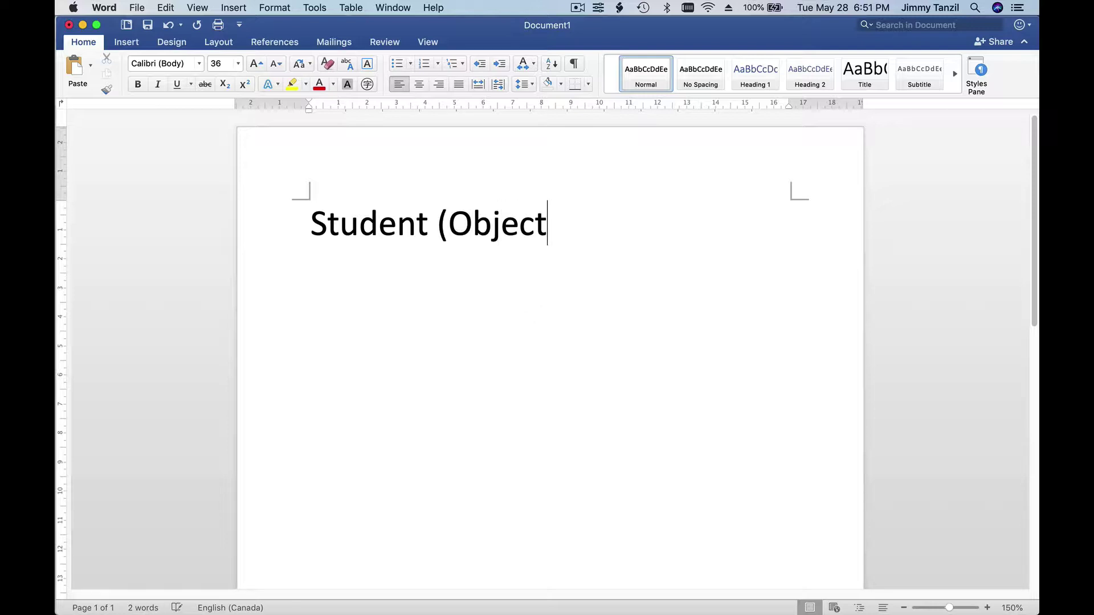
type(")")
- Start a bulleted list below the Student line with the field names "First Name" and "Last Name"
key("Return")
left_click(399, 63)
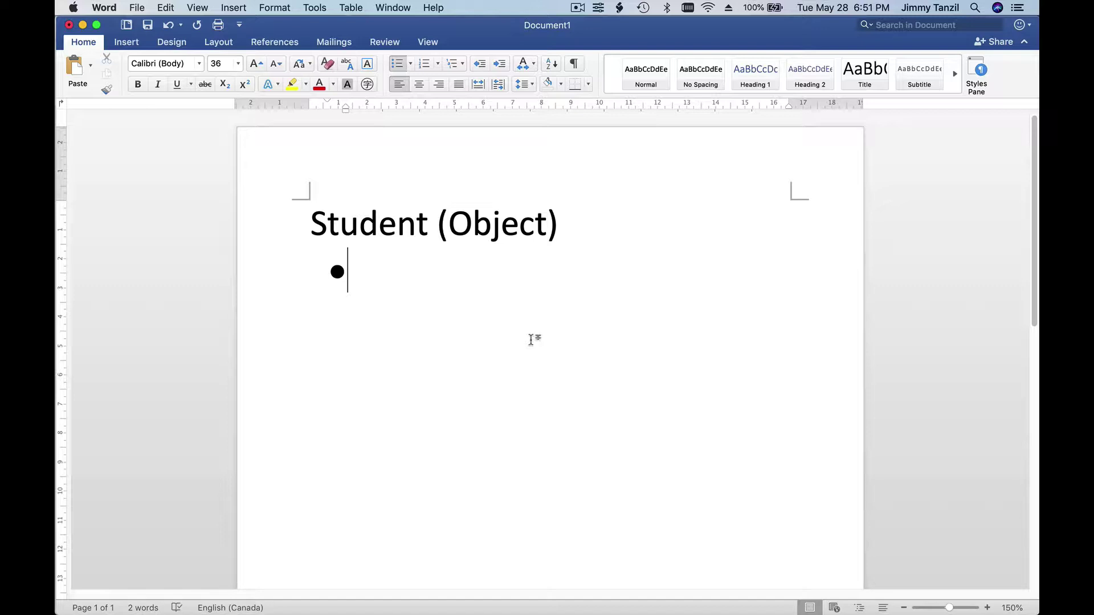
type("Name")
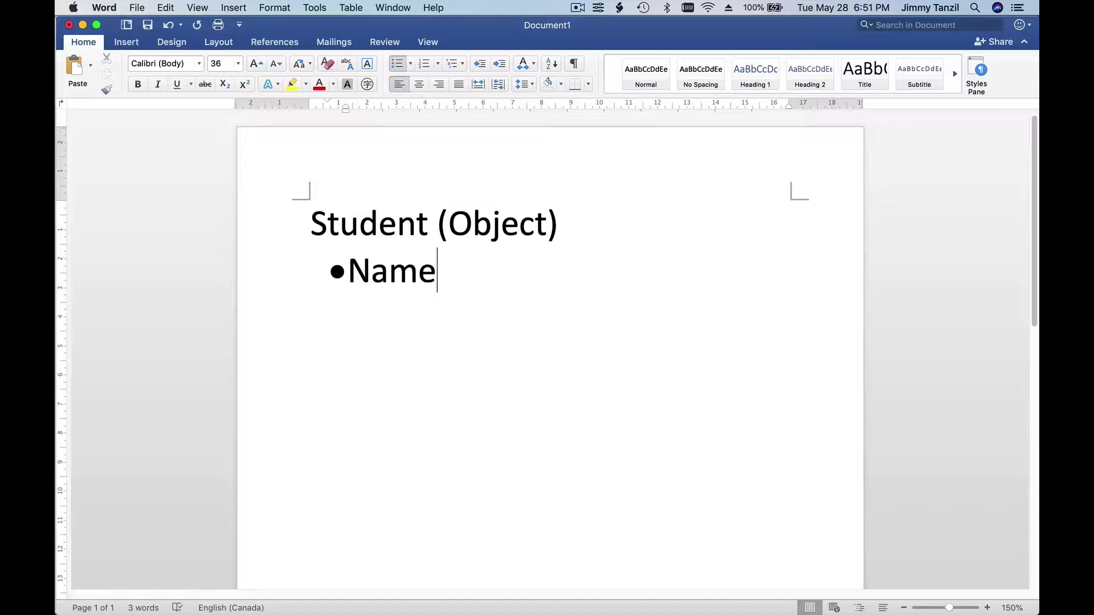
key("BackSpace")
key("BackSpace")
key("BackSpace")
key("BackSpace")
type("First Name")
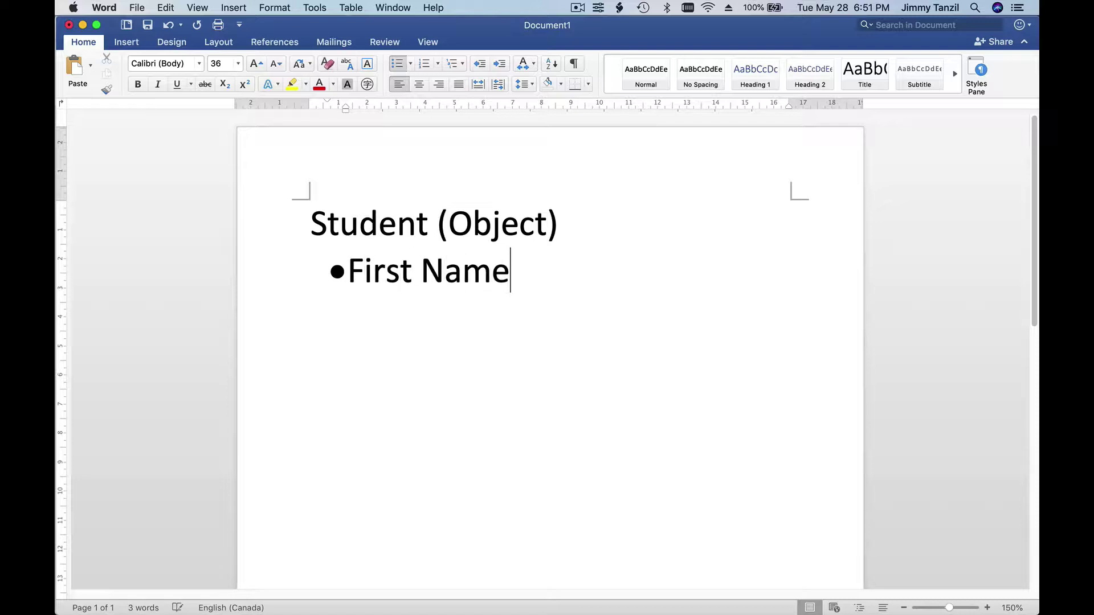
key("Return")
type("Last Name")
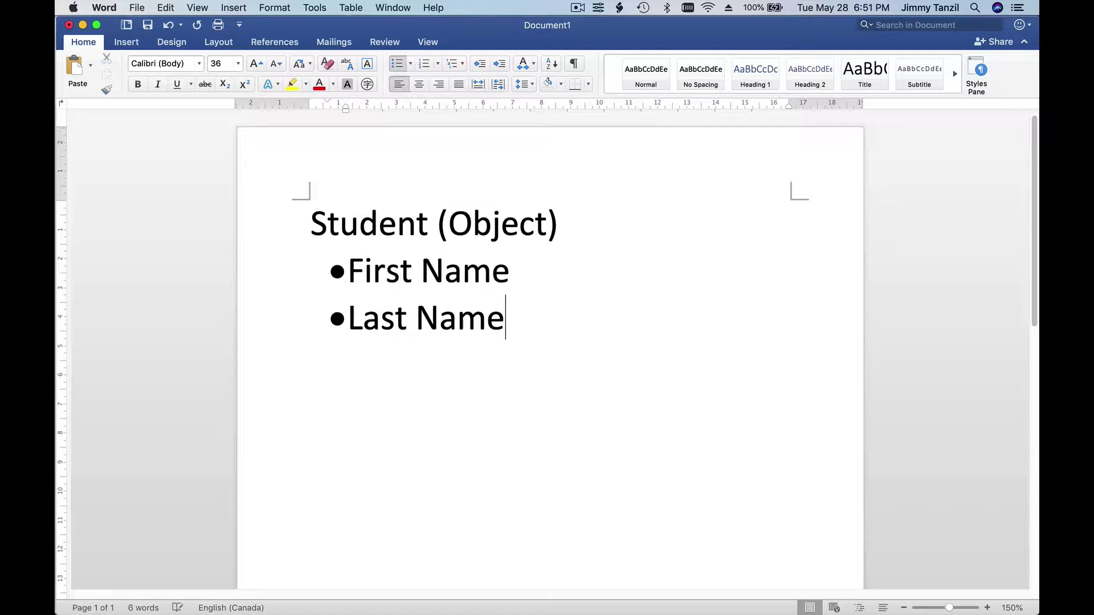
- Add the bullets "Age", "Date of Birth", "Height" and "Weight" to the Student field list
key("Return")
type("Age")
key("Return")
type("Date of ")
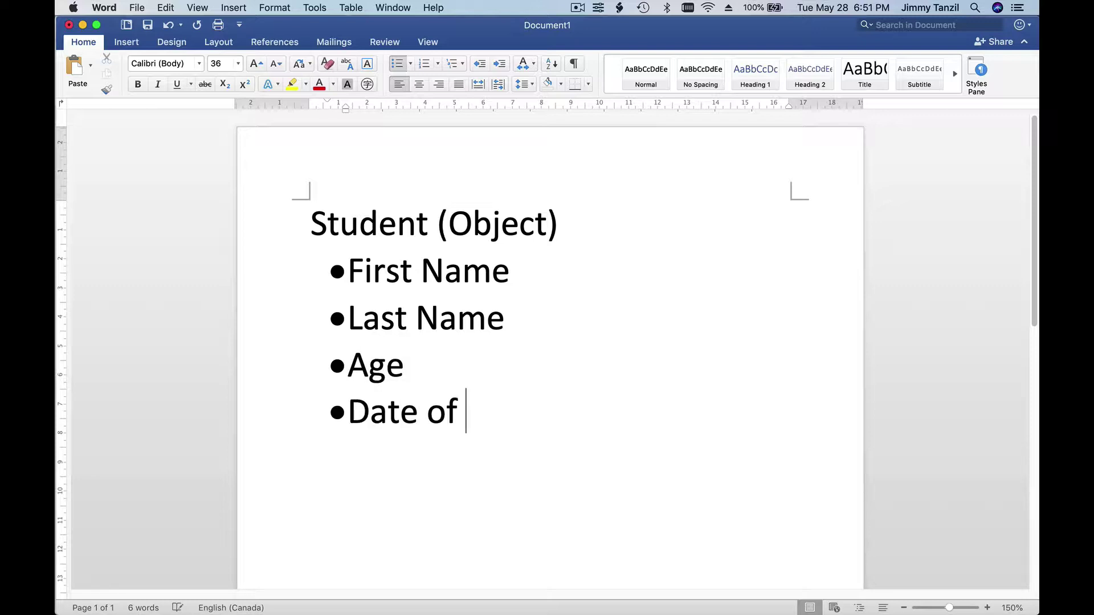
type("Birth")
key("Return")
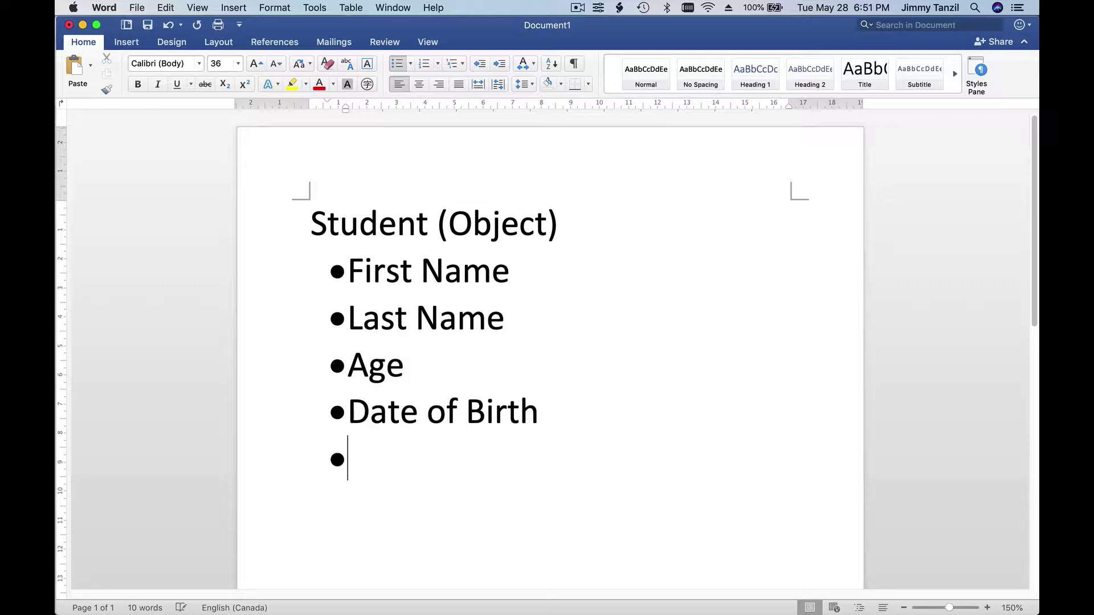
type("Height")
key("Return")
type("We")
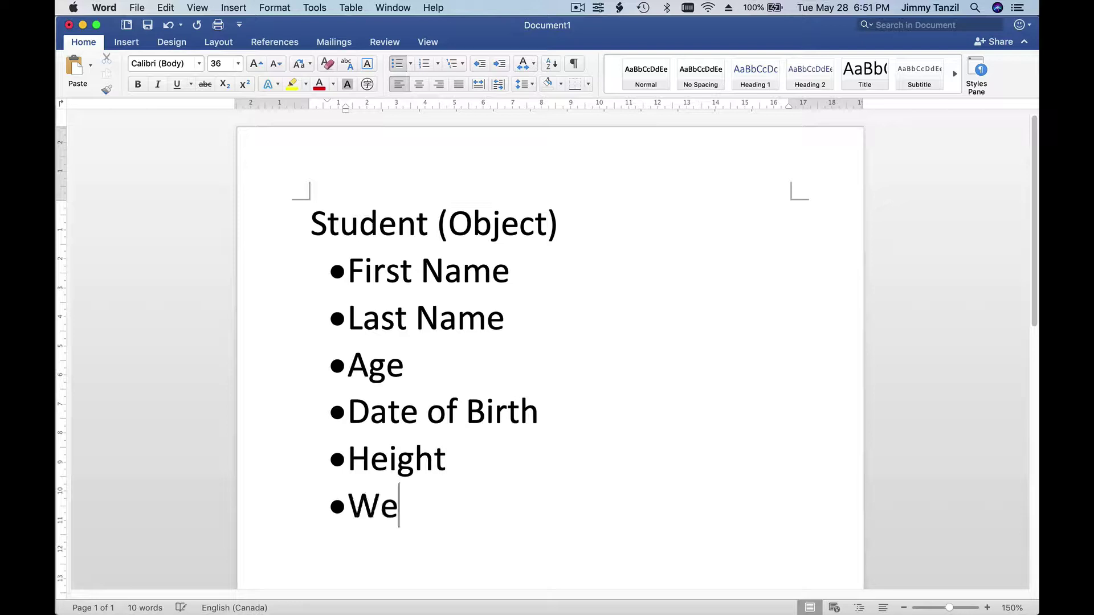
type("ight")
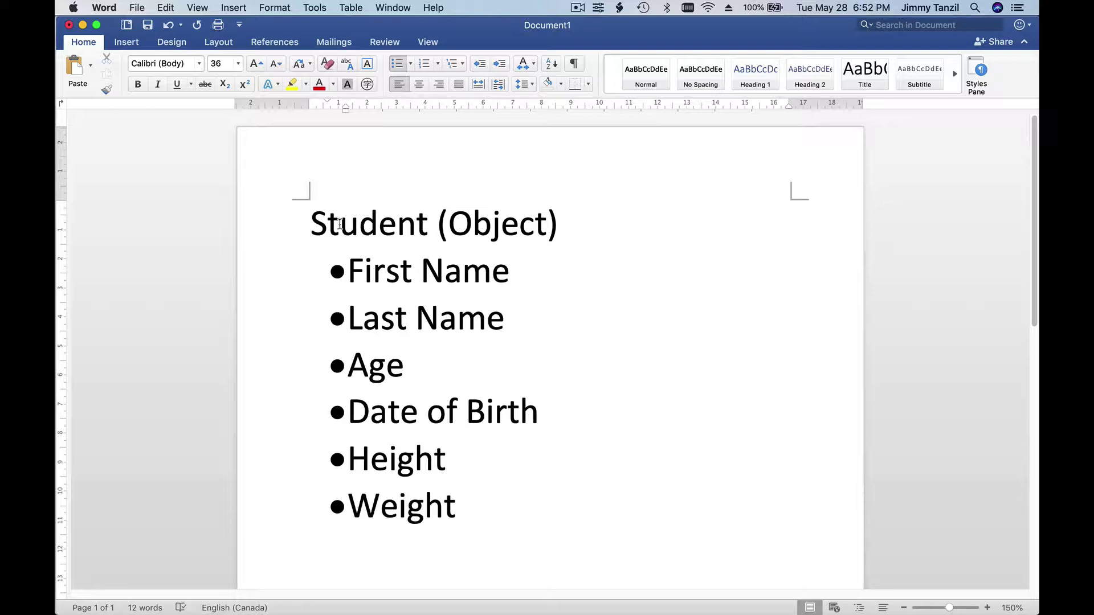
- Replace the whole Student example, including its bullets, with the heading line "Animal (Object):"
left_click(319, 226, "shift")
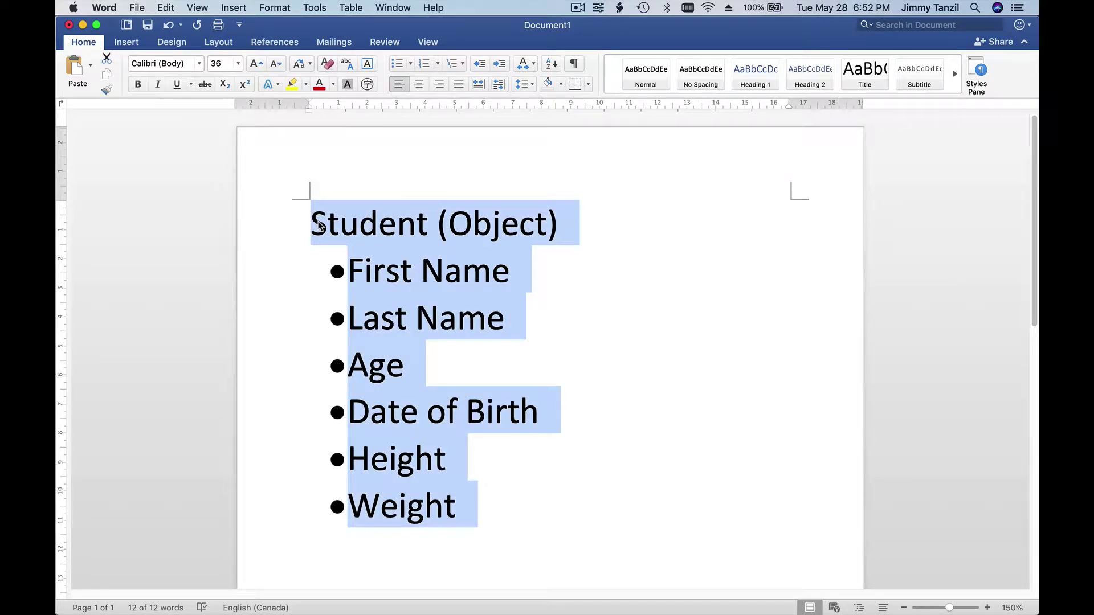
type("An")
key("BackSpace")
key("BackSpace")
key("BackSpace")
key("BackSpace")
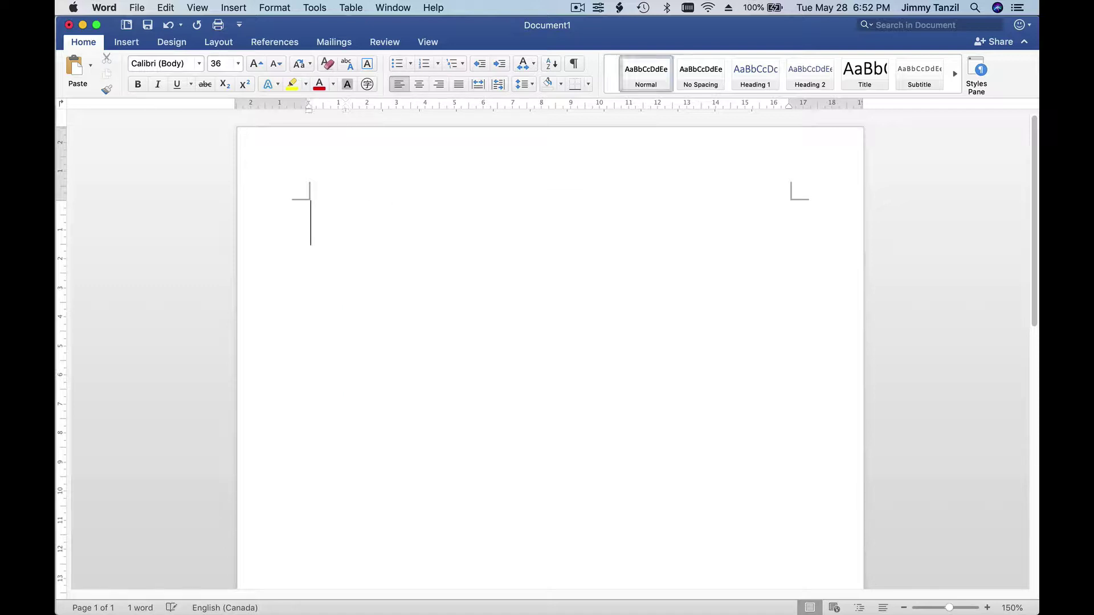
type("N")
key("BackSpace")
type("Animna")
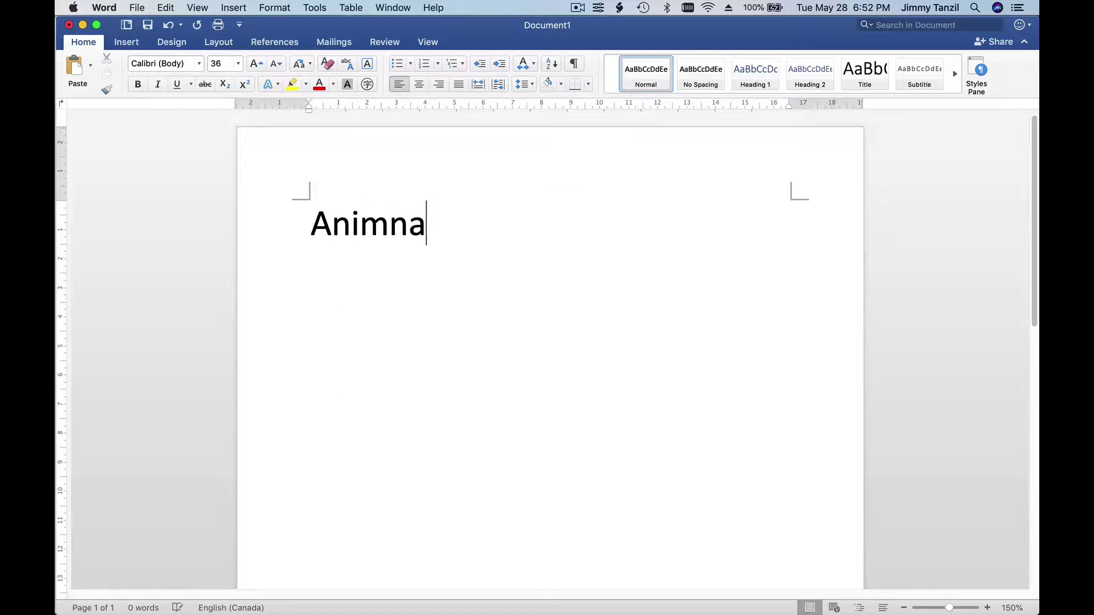
key("BackSpace")
key("BackSpace")
type("al (")
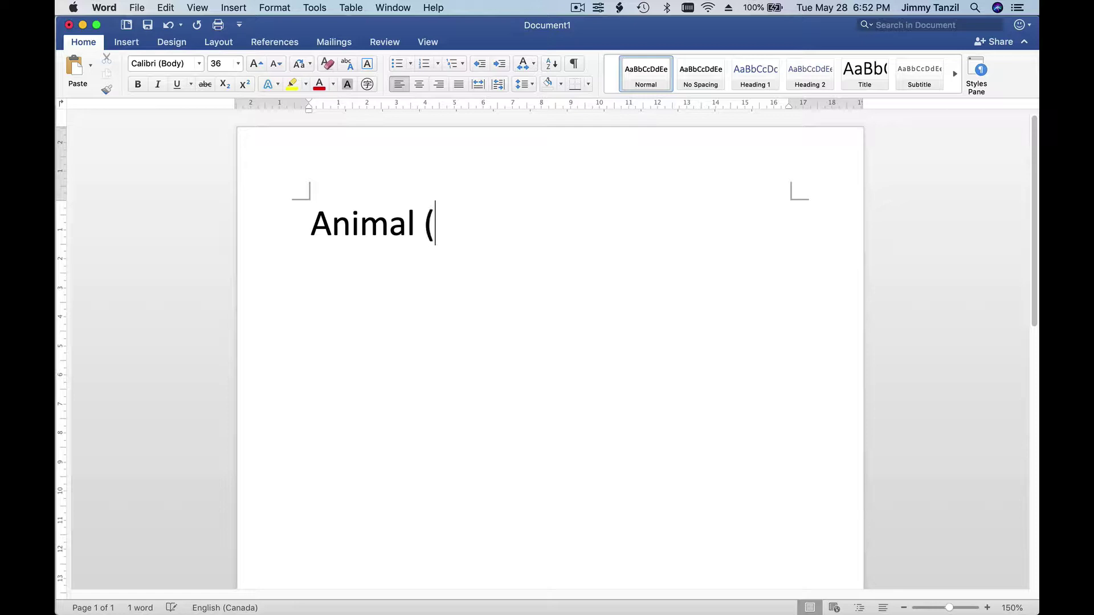
type("Objec")
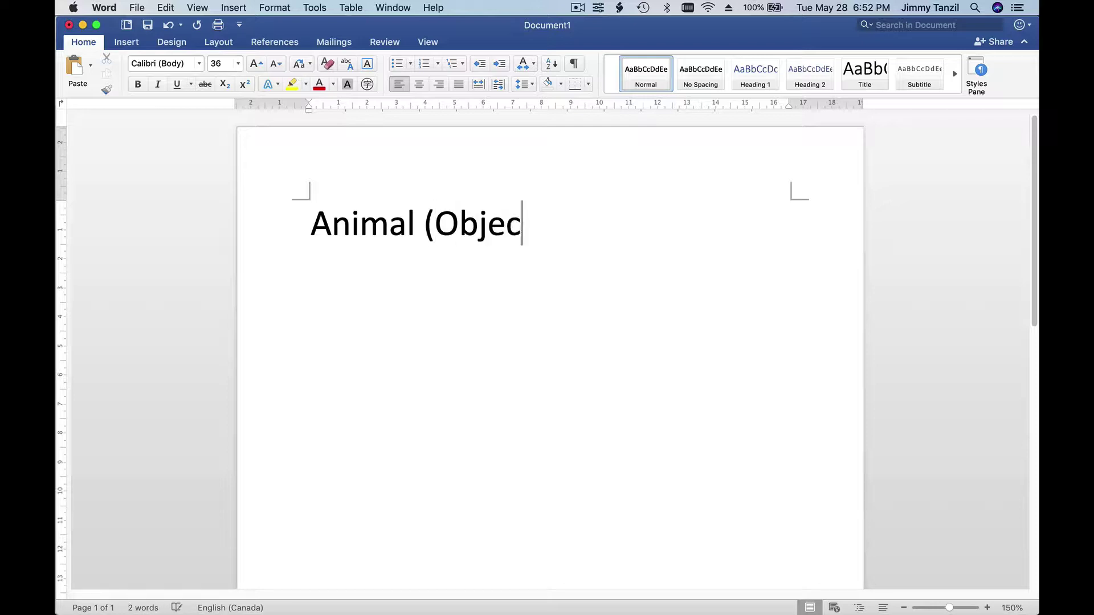
type("t):")
- Create a bulleted list below the Animal line with the fields "Kind", "Breed" and "Gender"
key("Return")
left_click(397, 63)
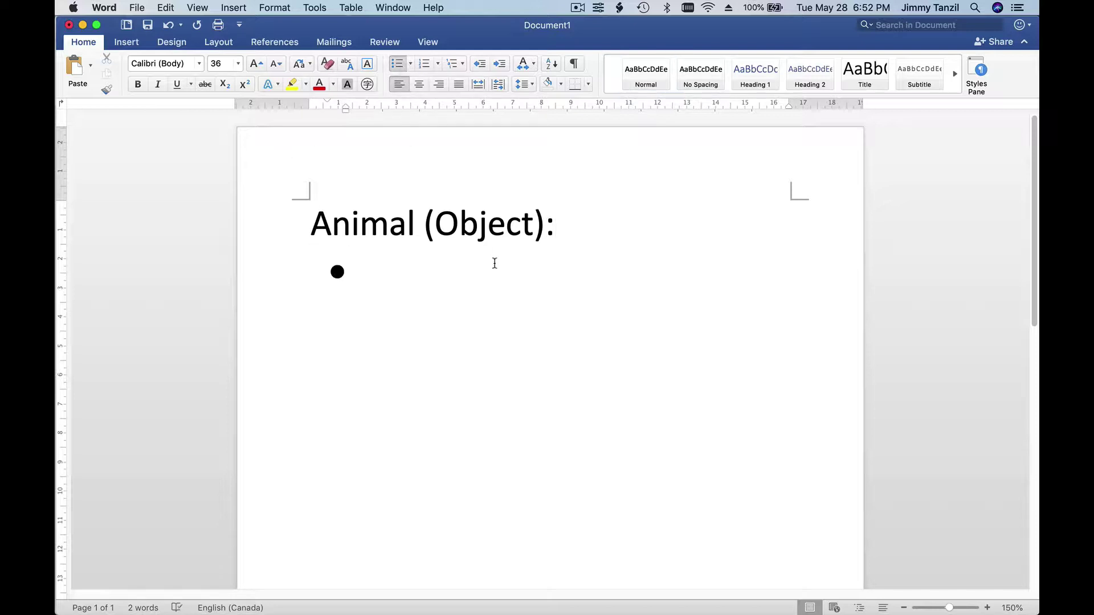
type("Kind")
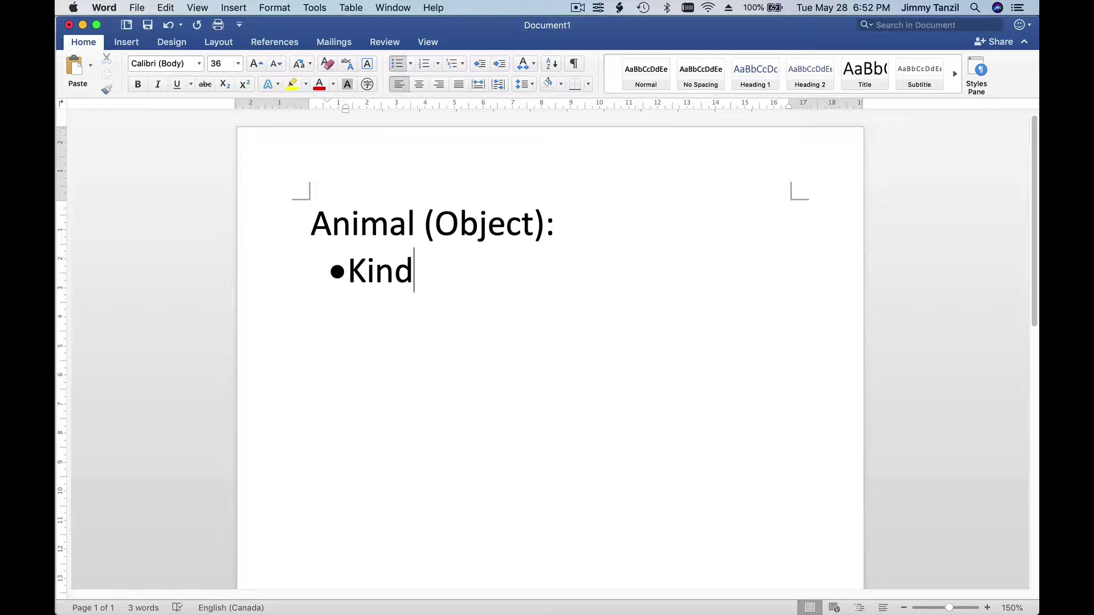
key("Return")
type("Breed")
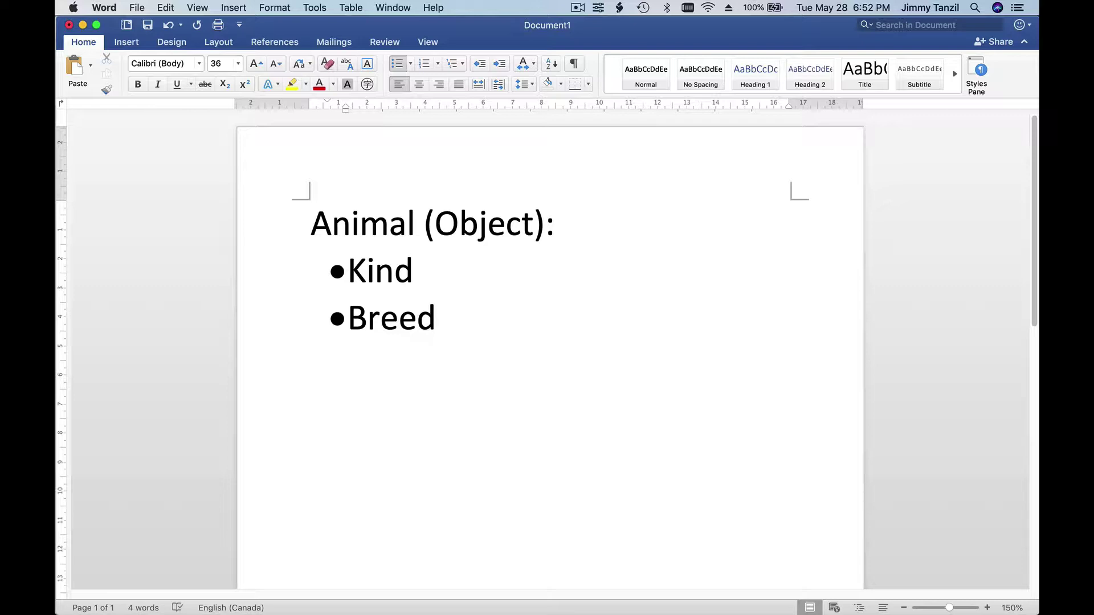
key("Return")
type("e")
key("BackSpace")
type("Gender")
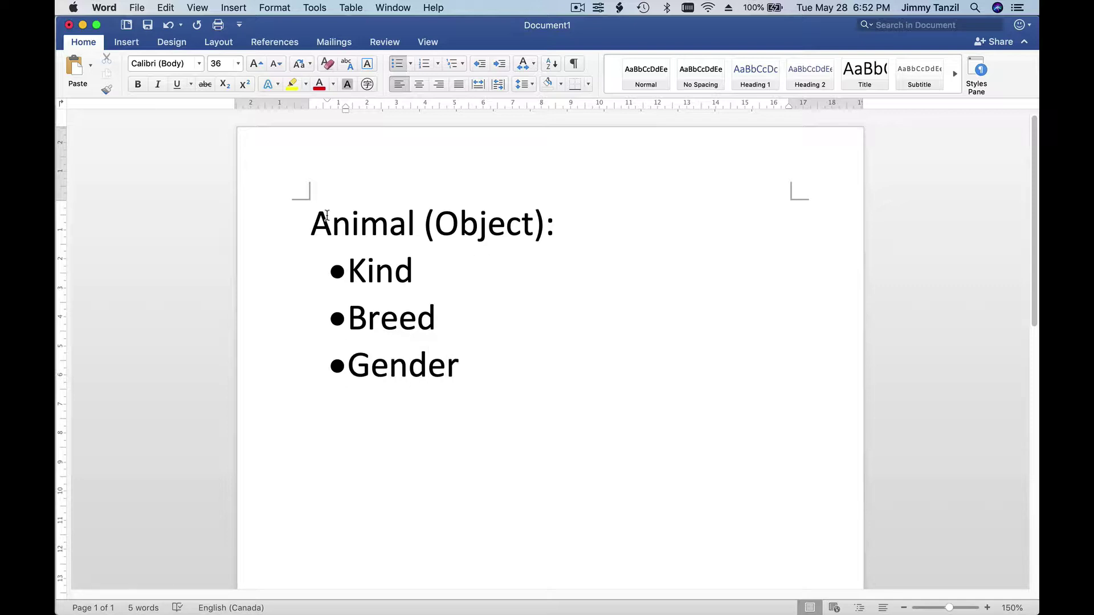
- Replace the whole Animal example with the heading line "School (Object)" and start a bulleted list below it
key("super+a")
key("BackSpace")
key("BackSpace")
key("BackSpace")
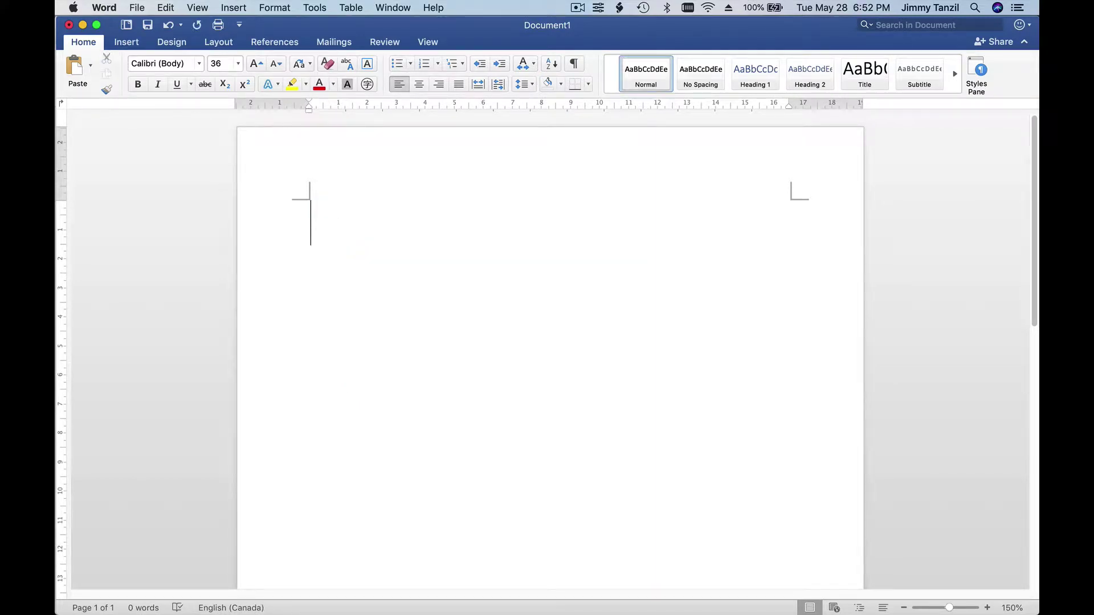
type("Schoo")
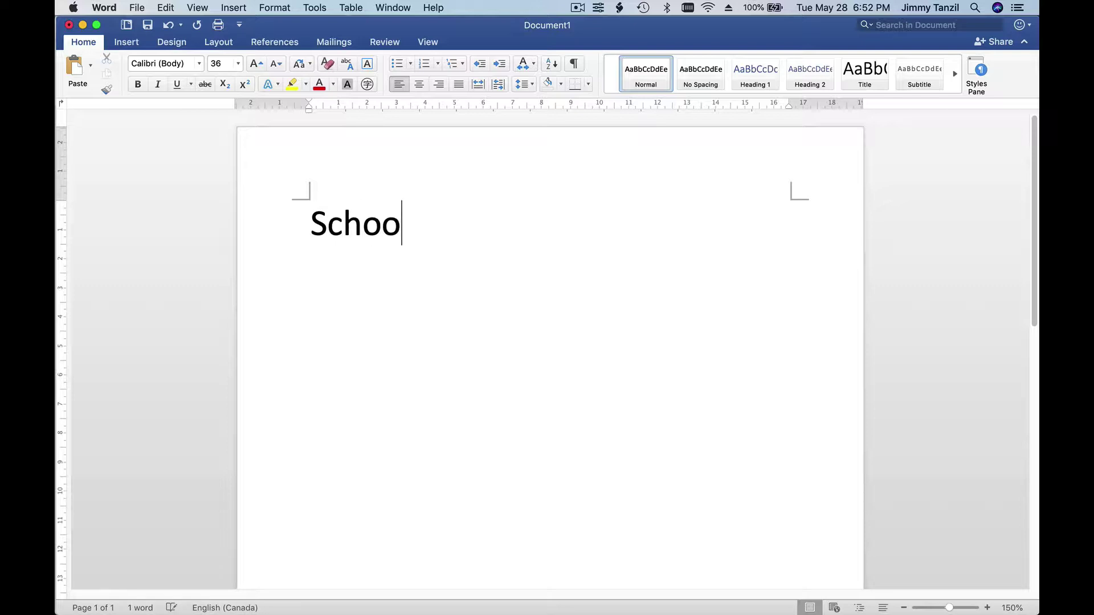
type("l (O")
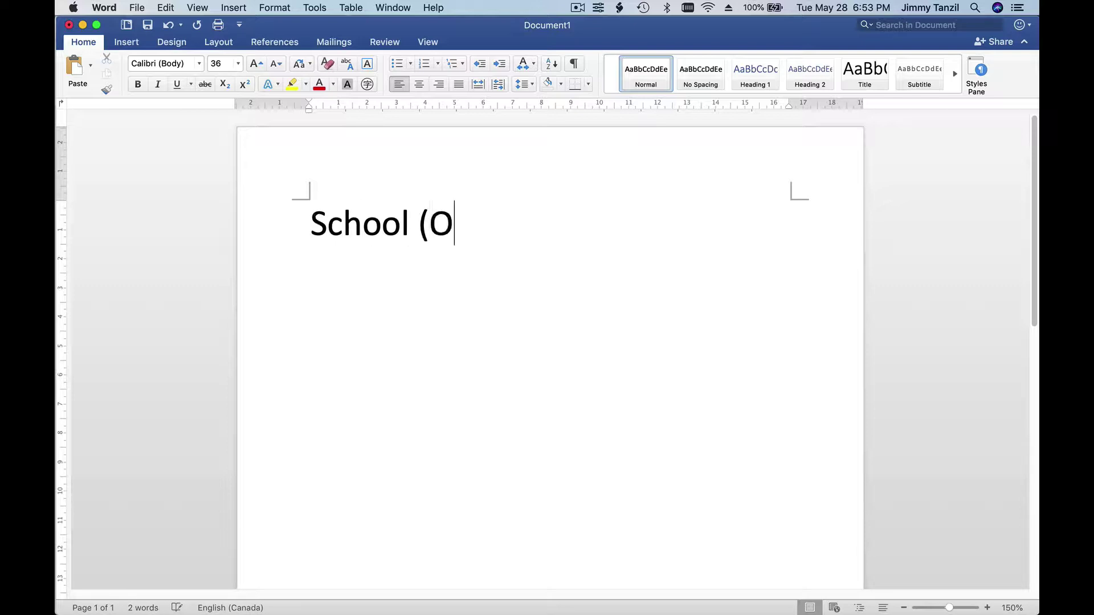
type("bject)")
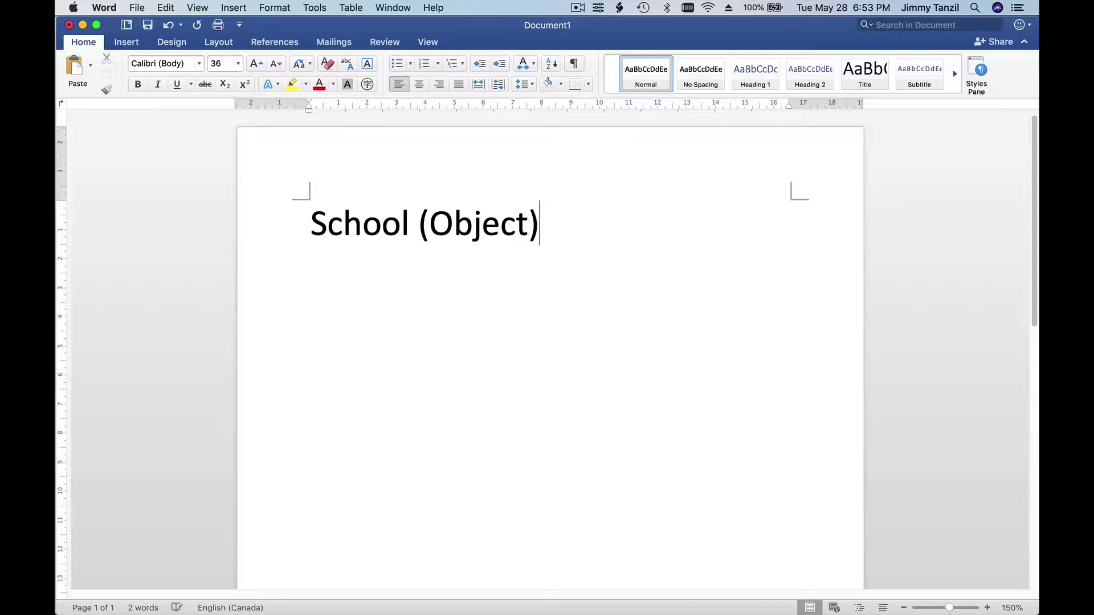
key("Return")
left_click(397, 64)
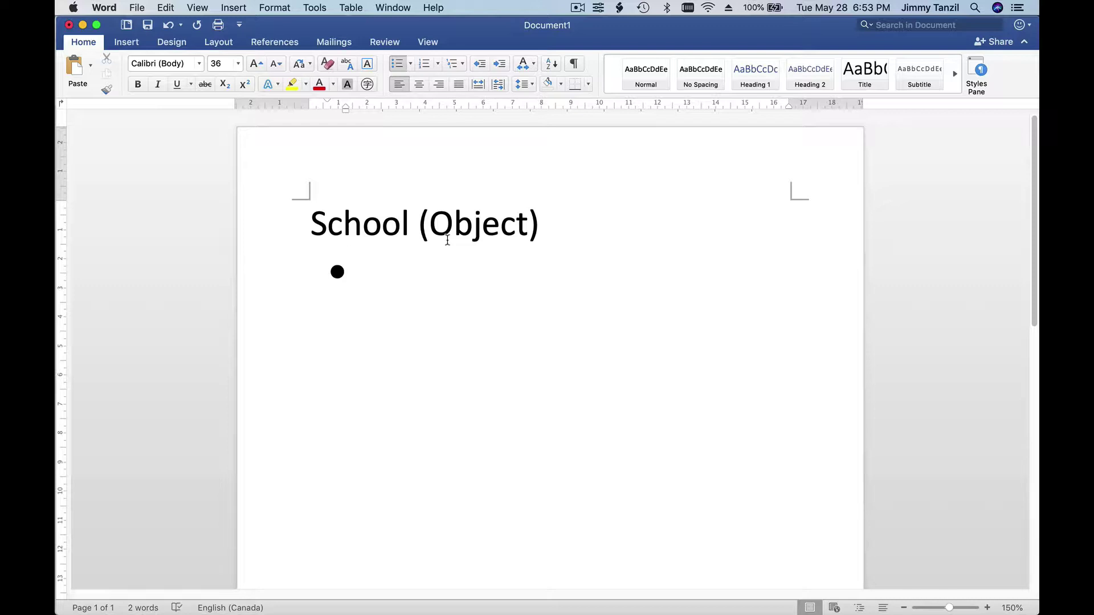
- Add the bullets "Address", "Grades Available", "Number of Classes" and "State" to the School field list
type("Address")
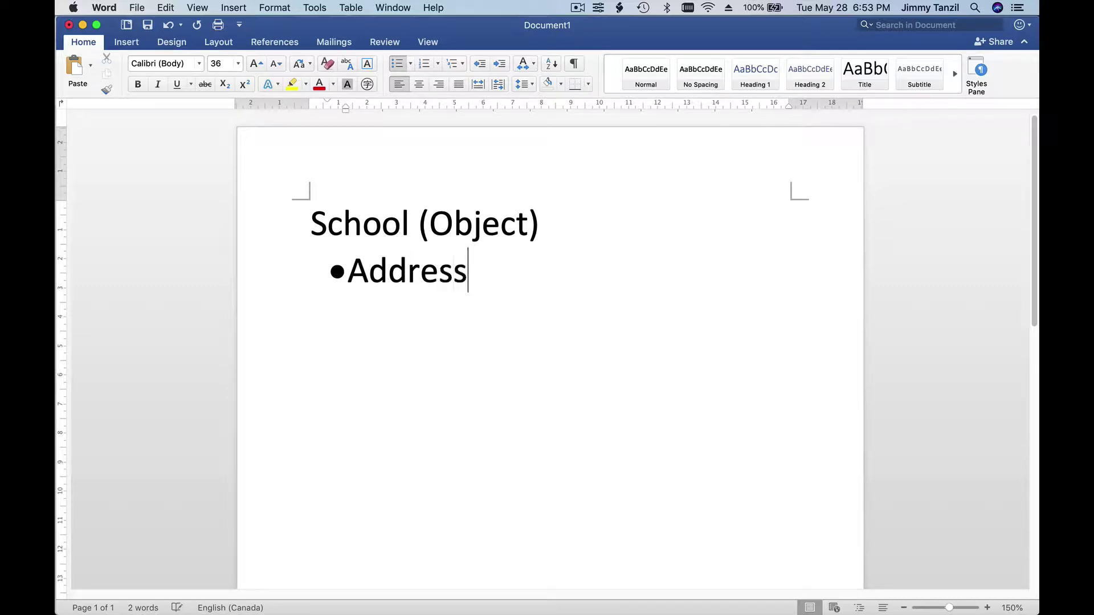
key("Return")
type("Grad")
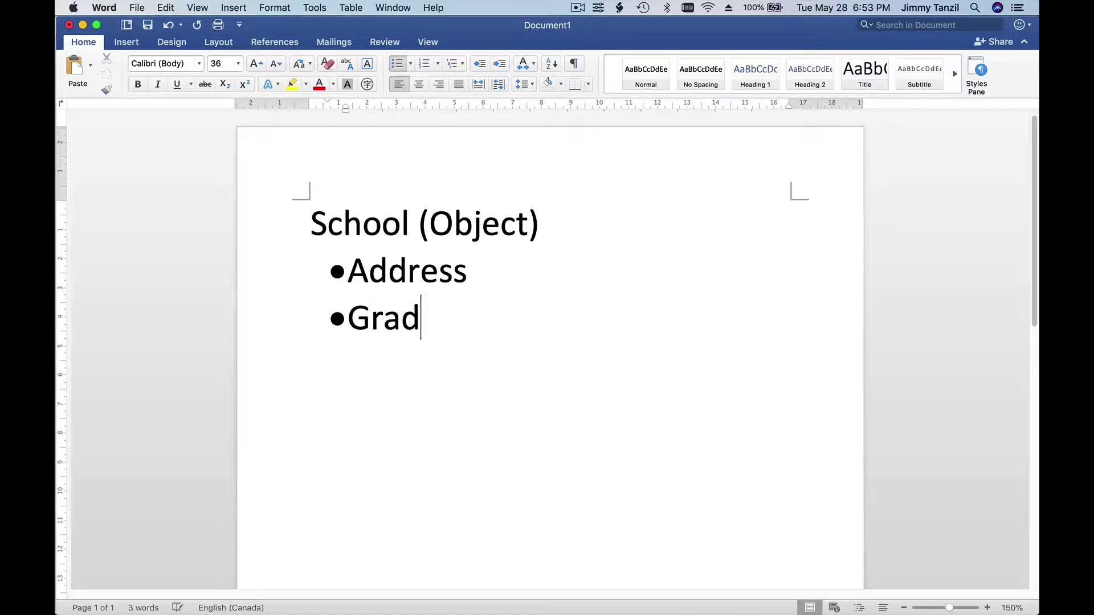
type("es Available")
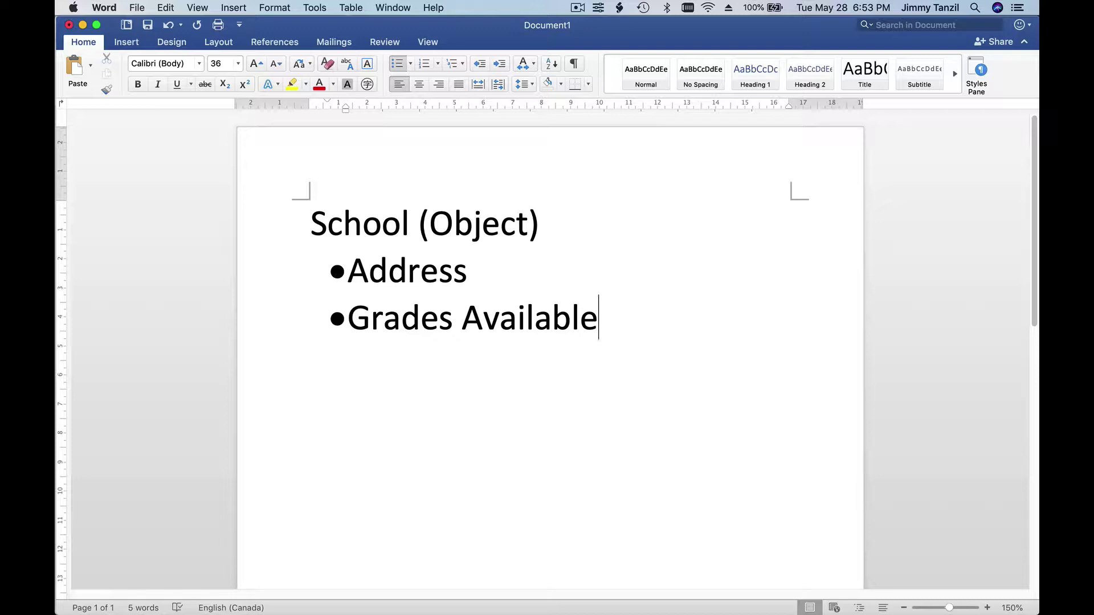
key("Return")
type("Number ")
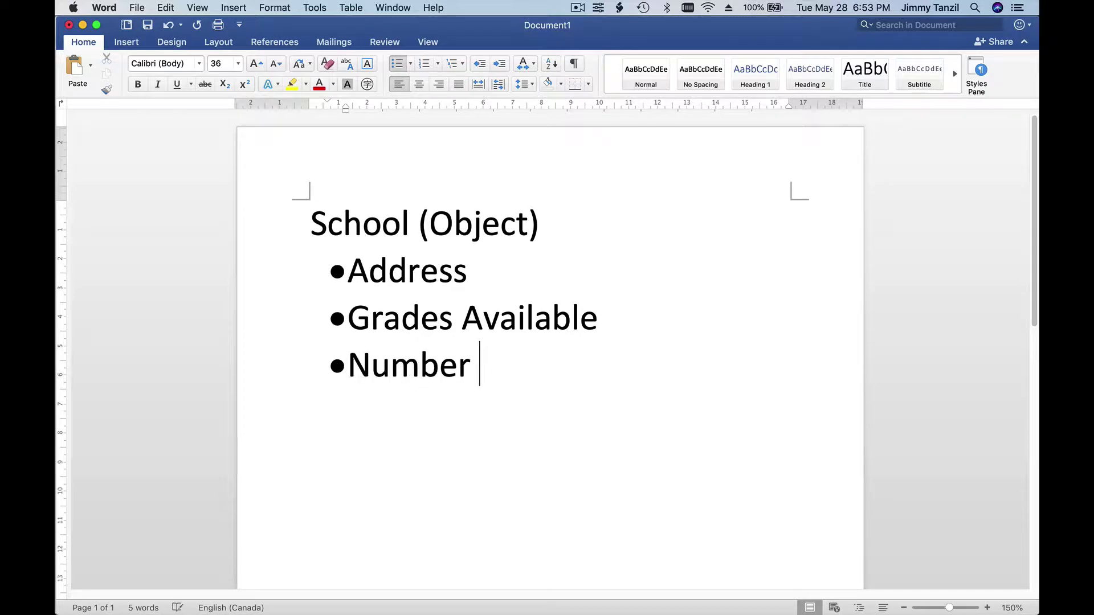
type("of Classes")
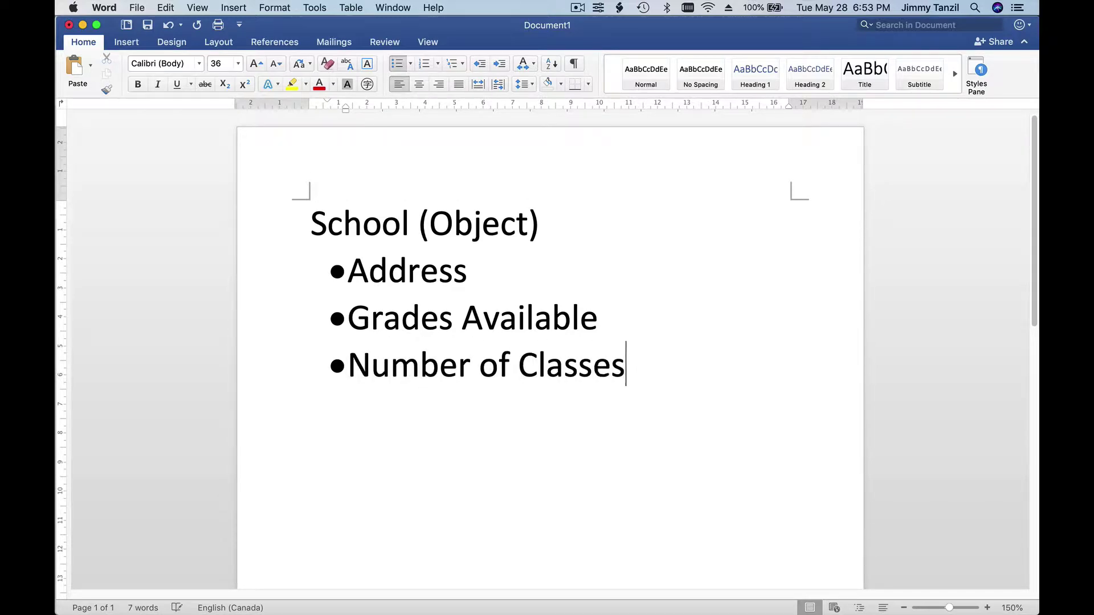
key("Return")
type("State")
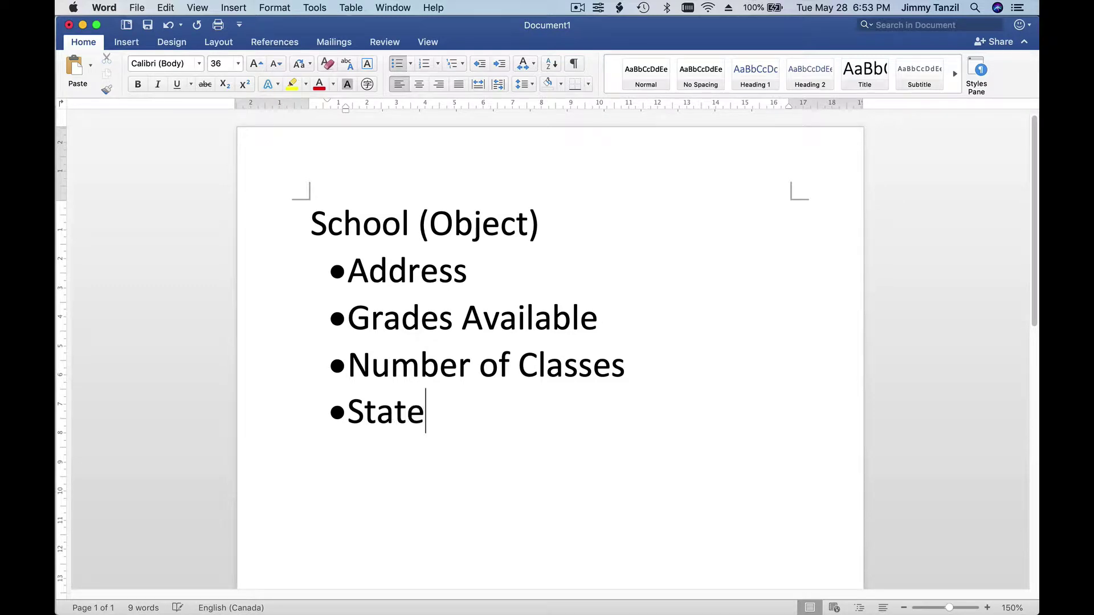
key("Return")
- Replace the whole School example, including its bullets, with the heading line "Cookies (object)"
left_click(314, 221, "shift")
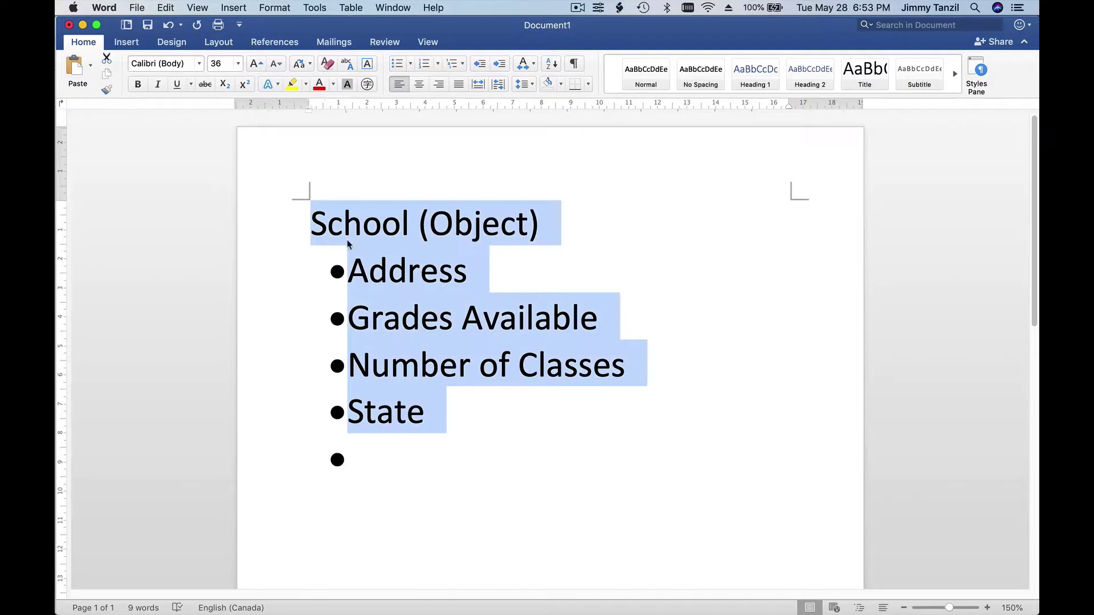
key("BackSpace")
key("BackSpace")
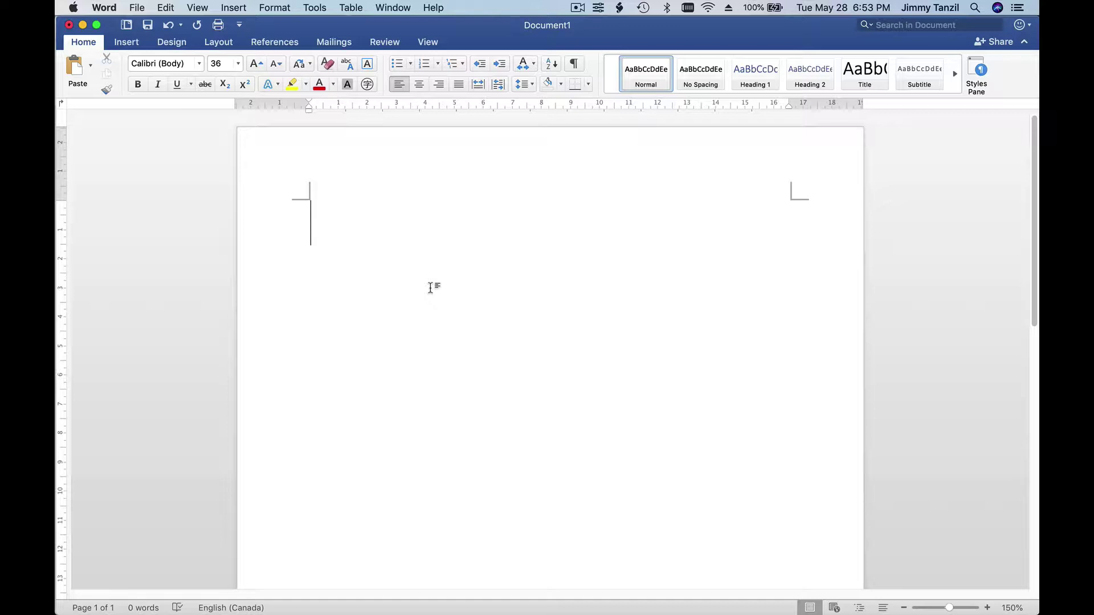
type("Cook")
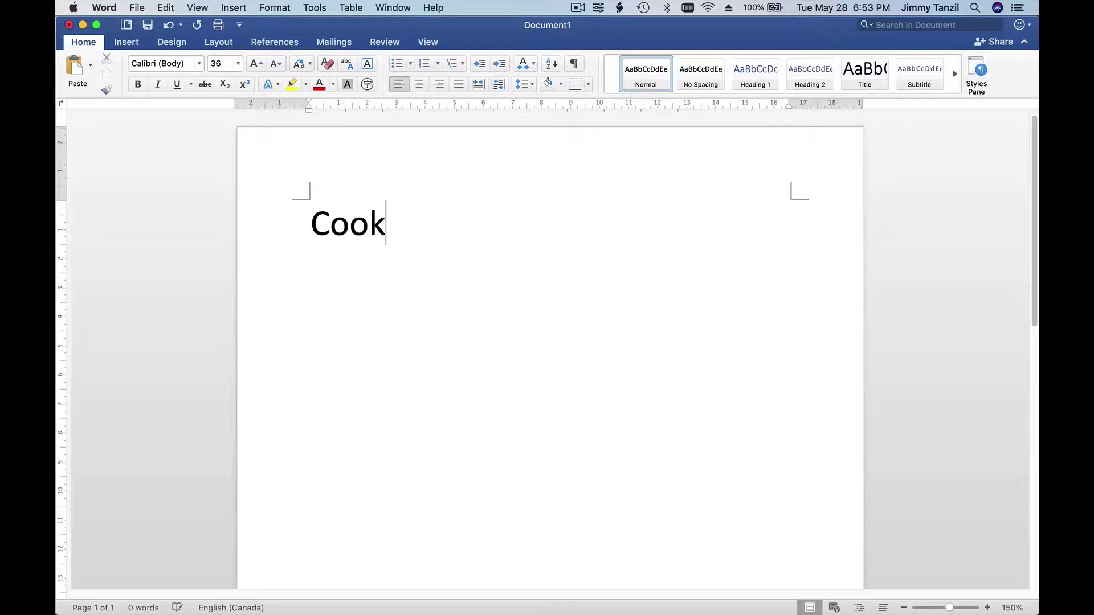
type("ies")
key("Return")
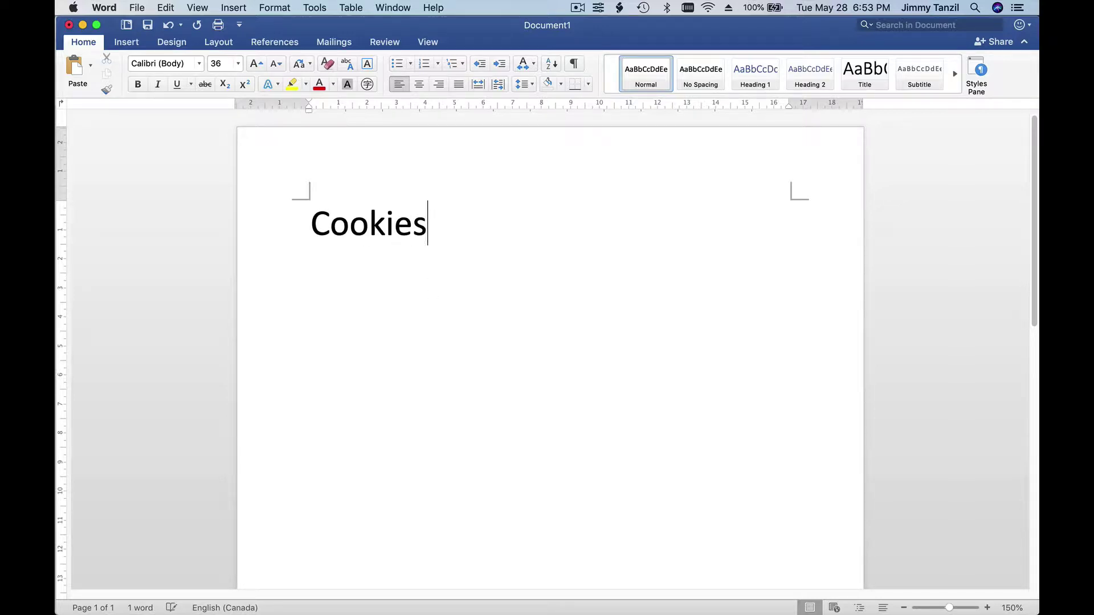
type("(objec")
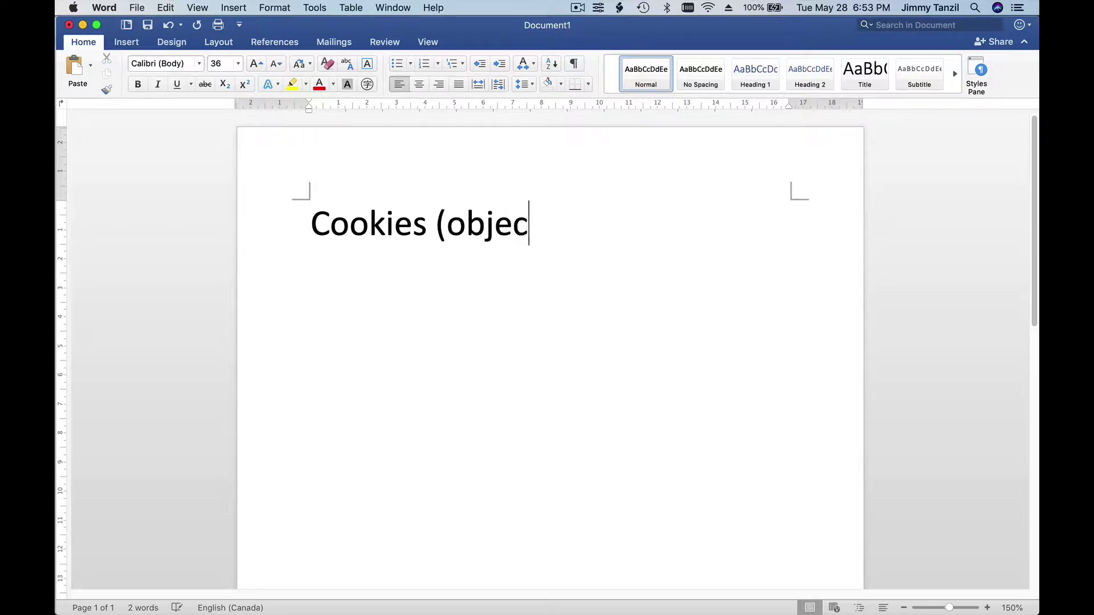
type("t)")
key("Return")
- Create a bulleted list below the Cookies line with the fields "Flavor", "Baker" and "Date Baked"
left_click(397, 64)
type("Fal")
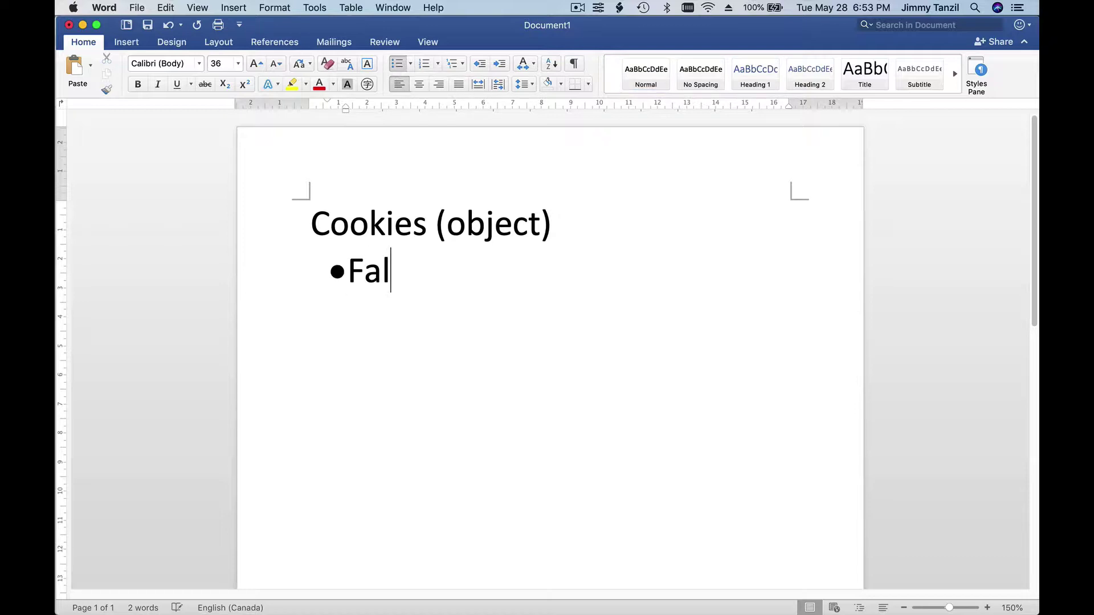
key("BackSpace")
key("BackSpace")
type("lavor")
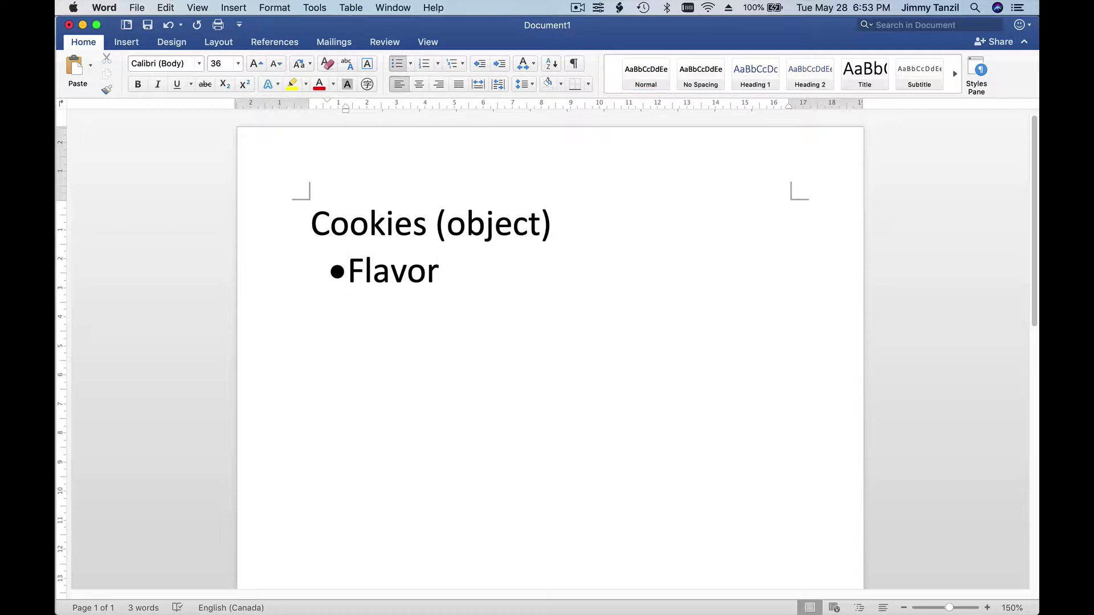
key("Return")
type("Baker")
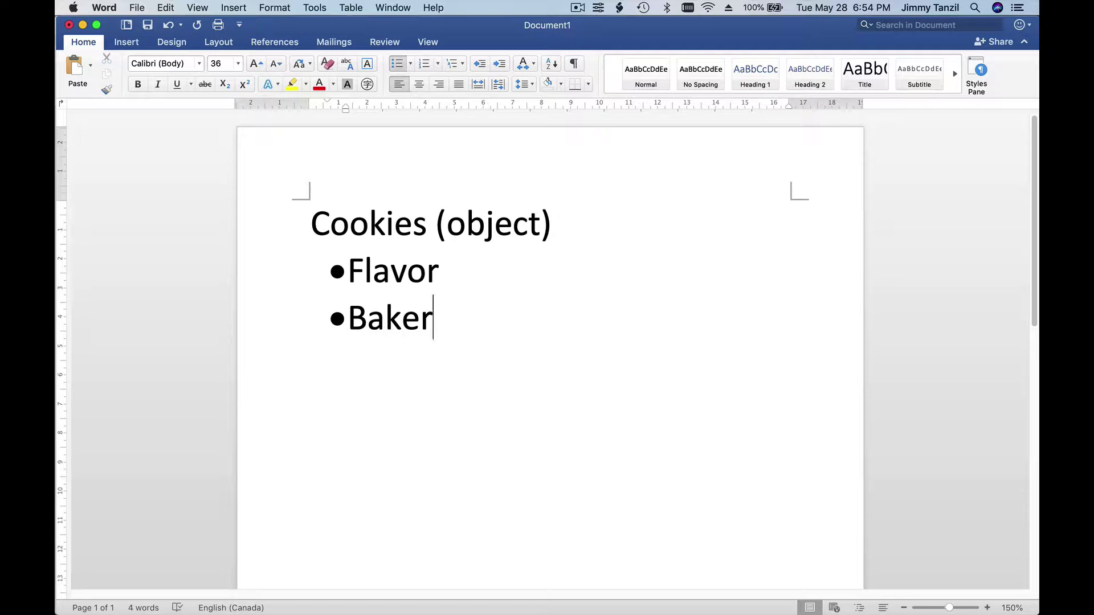
key("Return")
type("Date Bae")
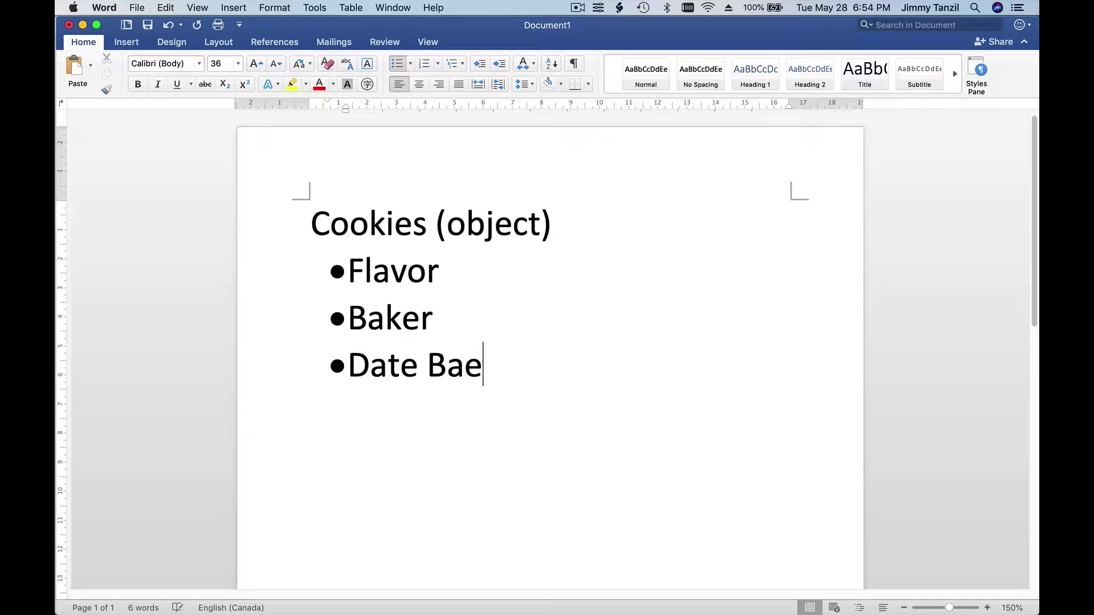
key("BackSpace")
type("ked")
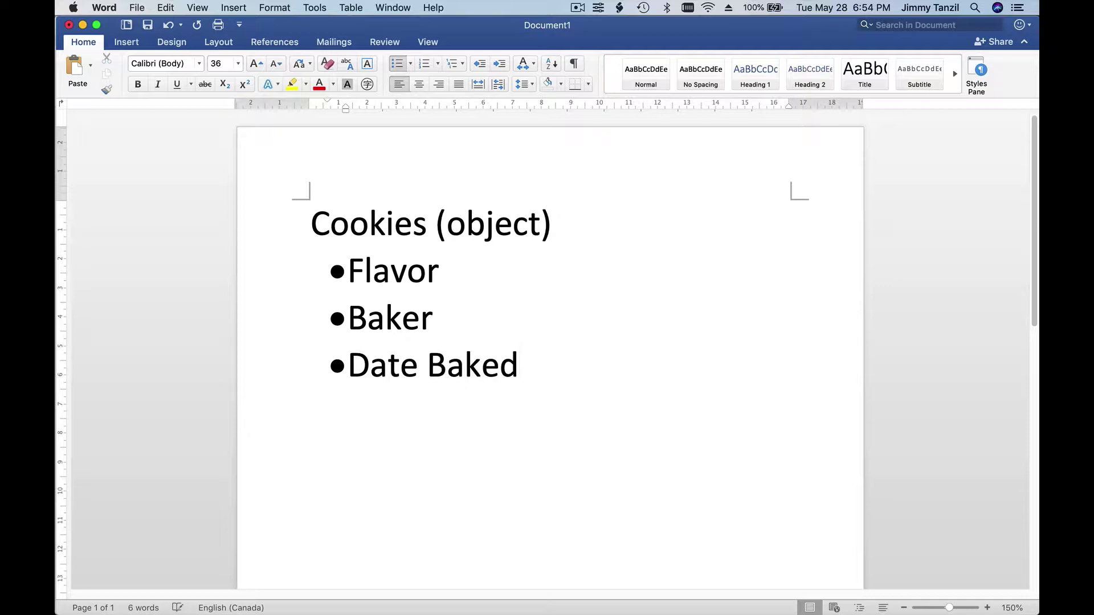
key("Return")
- Delete the whole Cookies example, both its field bullets and its heading line, to clear the document
left_click(365, 270, "shift")
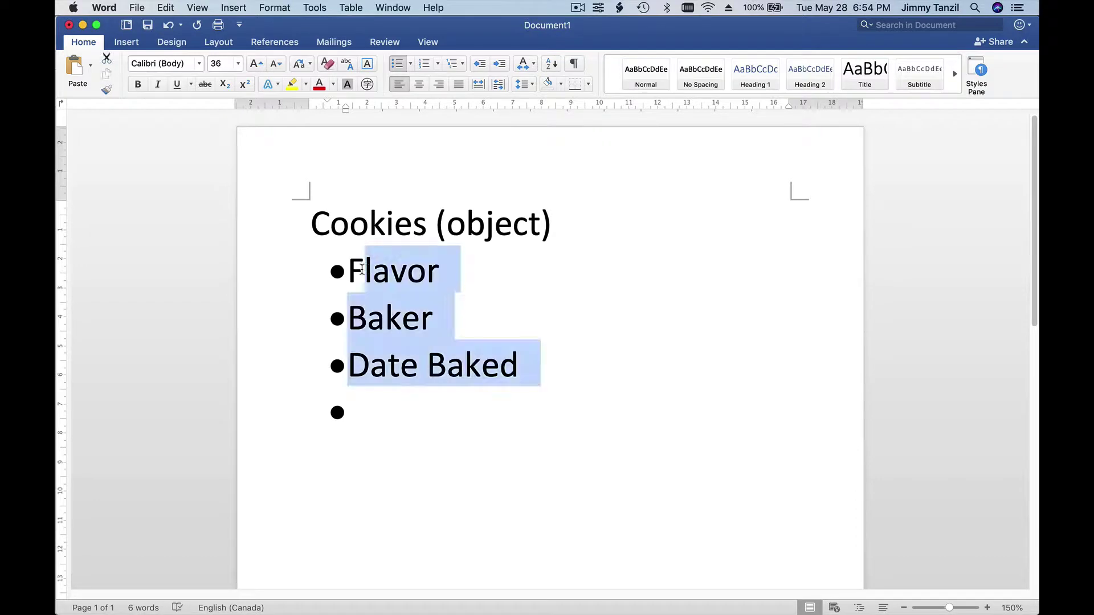
left_click(344, 266)
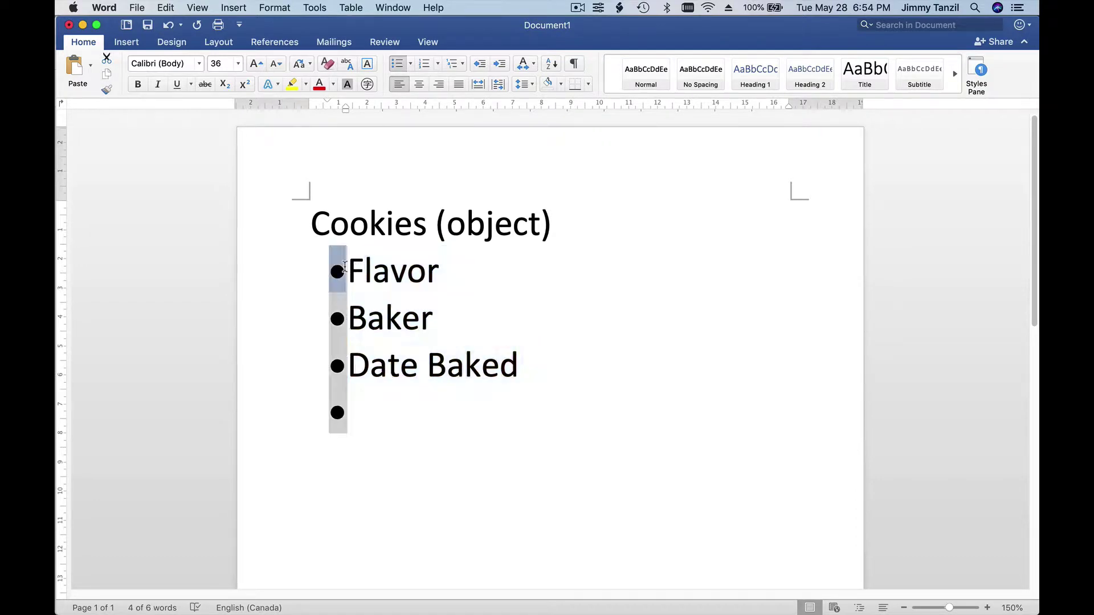
left_click(480, 329)
left_click_drag(508, 401, 405, 252)
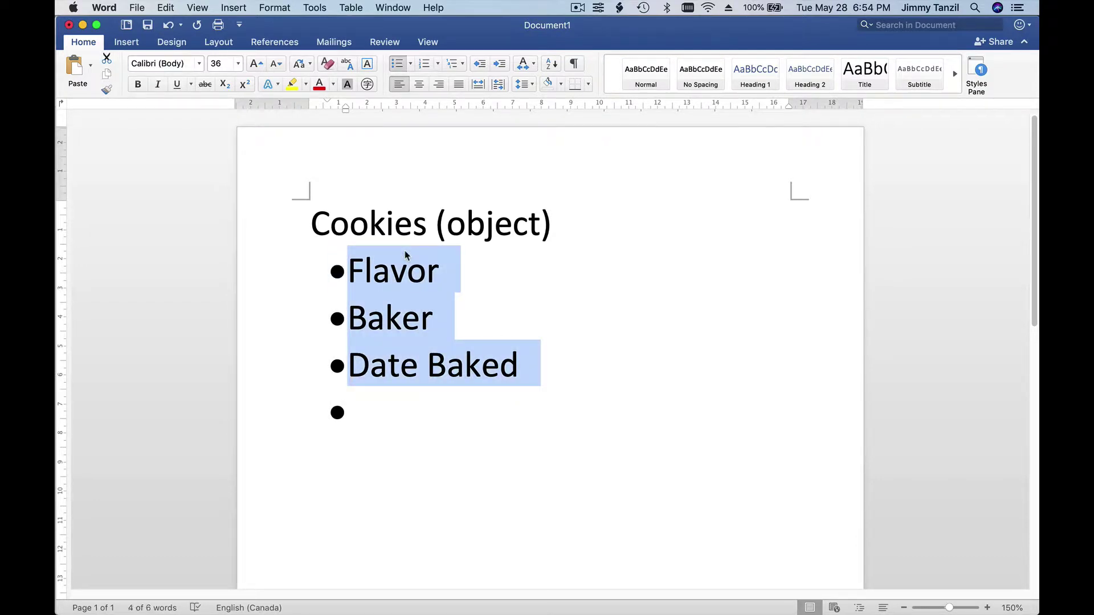
key("BackSpace")
key("BackSpace")
key("BackSpace")
key("BackSpace")
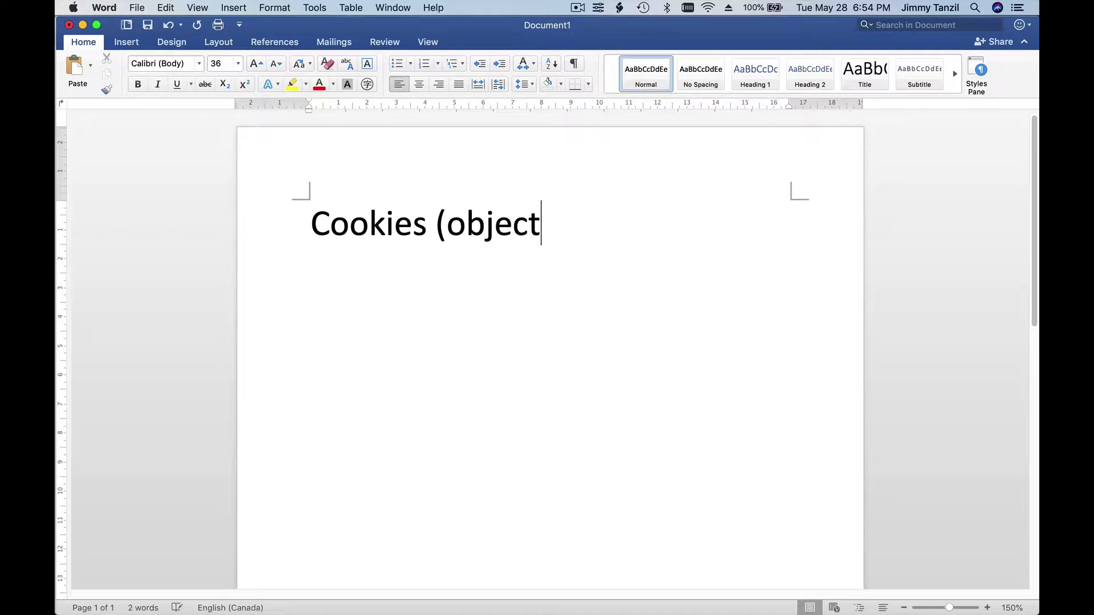
key("BackSpace")
key("BackSpace")
key("BackSpace")
key("BackSpace")
key("BackSpace")
key("BackSpace")
key("BackSpace")
key("BackSpace")
key("BackSpace")
key("BackSpace")
key("BackSpace")
key("BackSpace")
key("BackSpace")
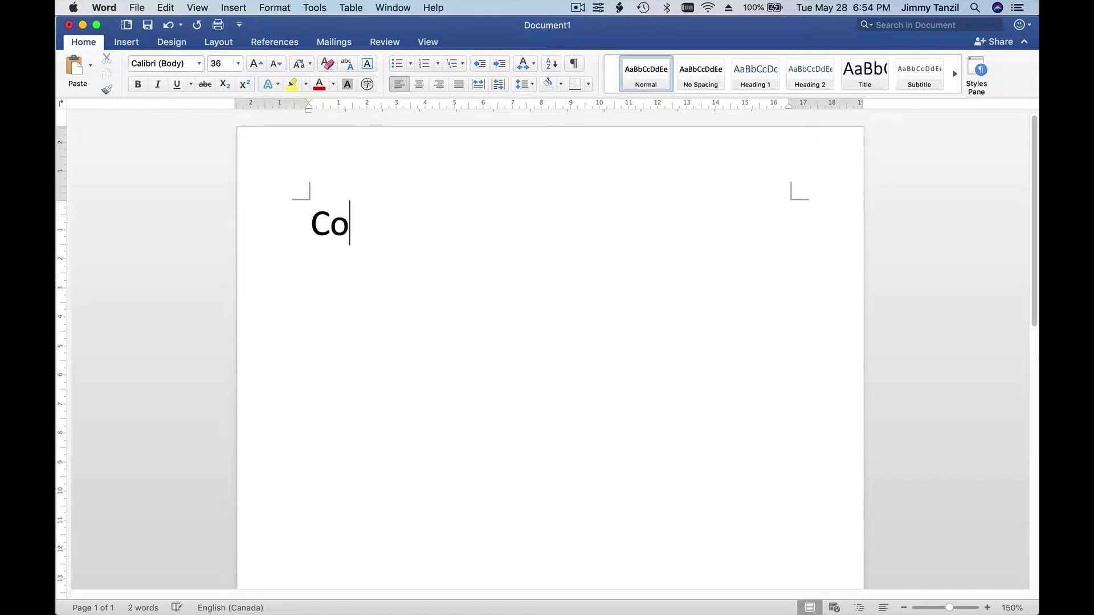
key("BackSpace")
key("BackSpace")
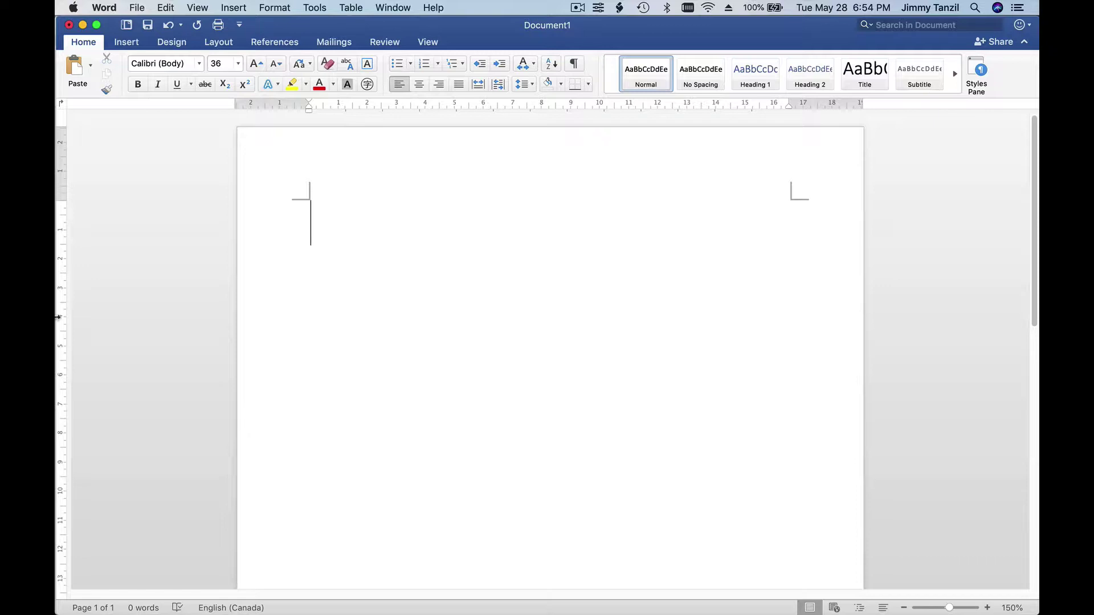
- Switch to the Trailhead unit in Chrome and look through its sections from the objects overview to the custom Offer object challenge
mouse_move(57, 318)
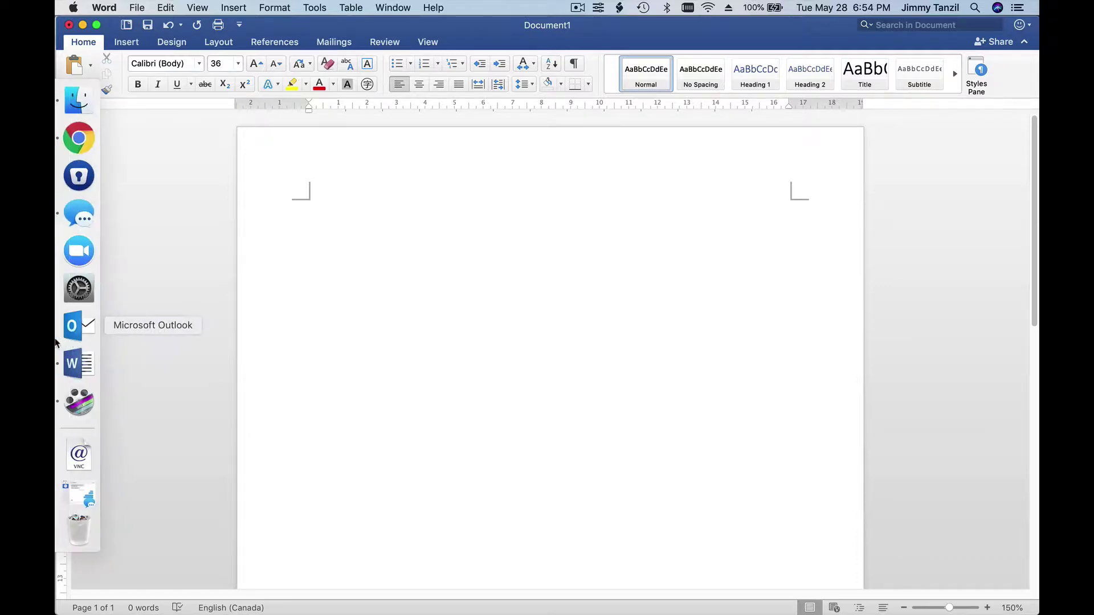
left_click(79, 139)
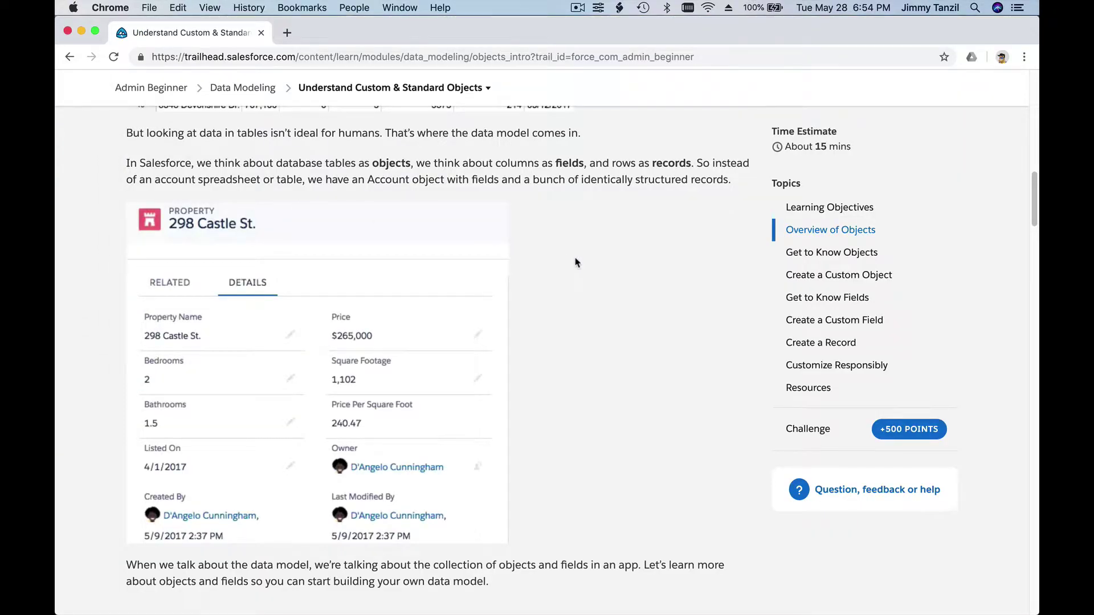
scroll(577, 262, "up", 2)
scroll(576, 262, "down", 10)
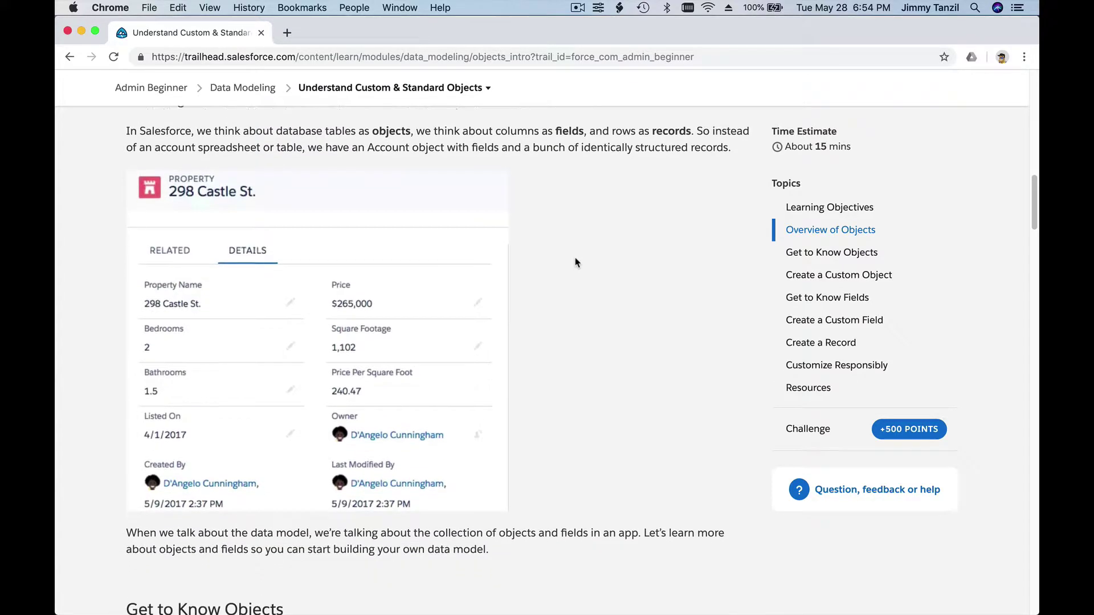
scroll(575, 262, "down", 3)
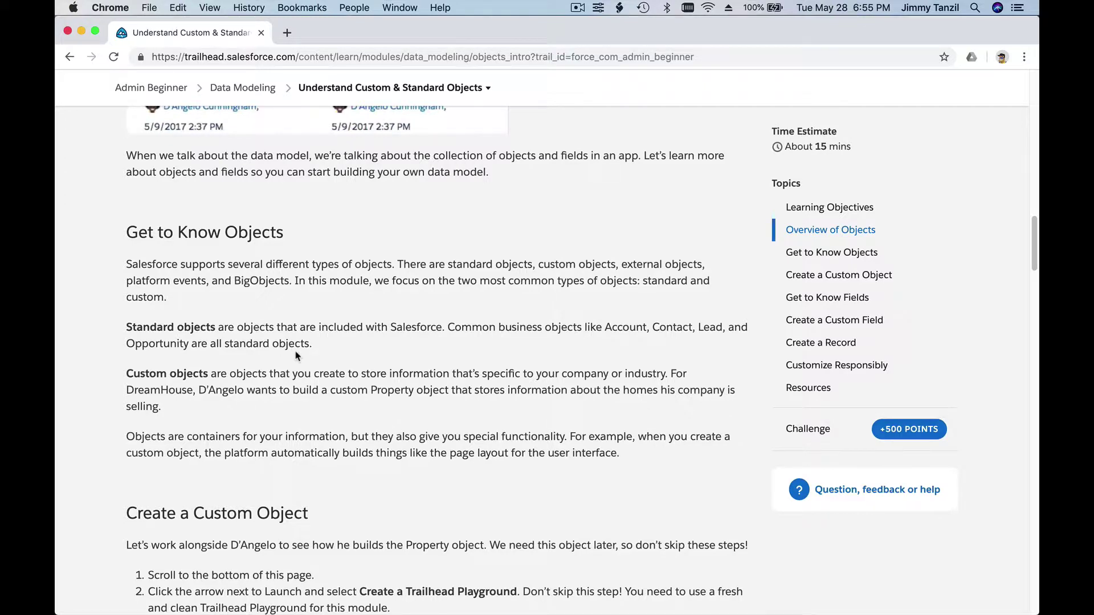
scroll(319, 319, "down", 8)
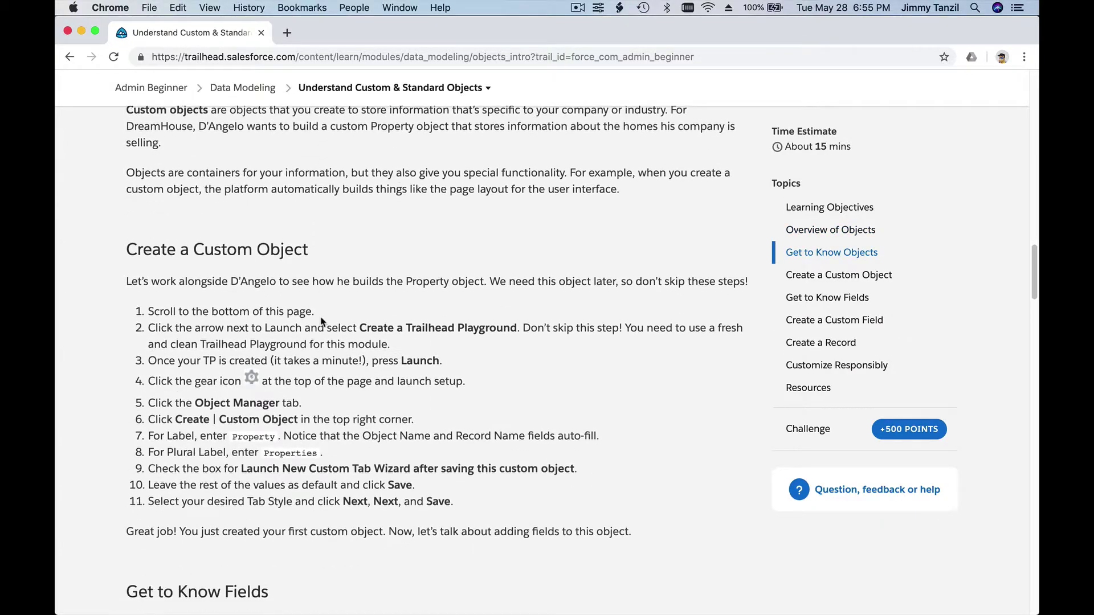
scroll(321, 318, "down", 20)
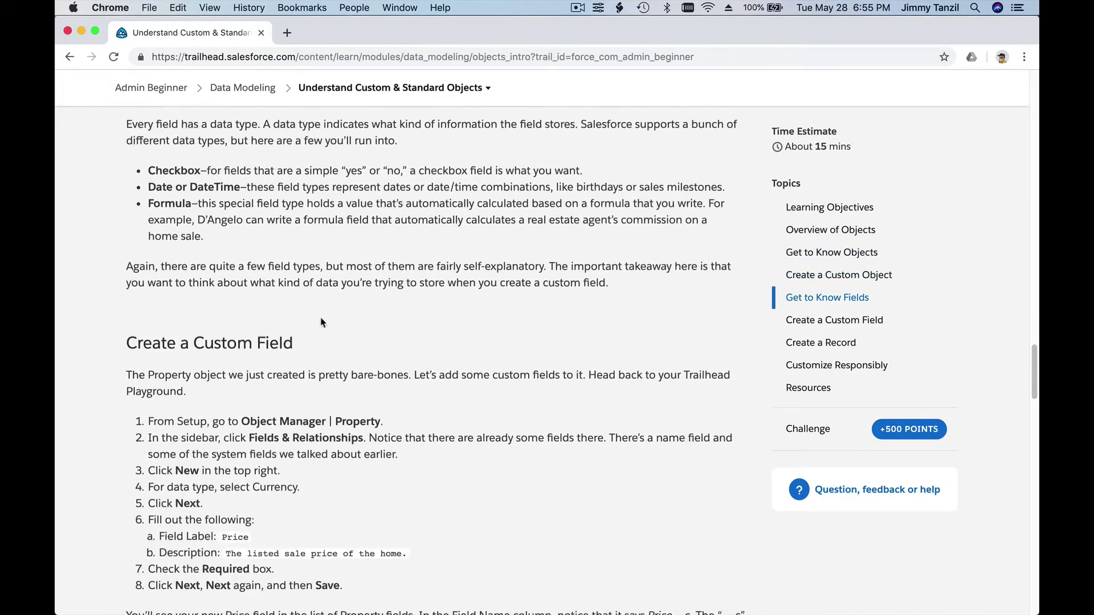
scroll(320, 322, "down", 16)
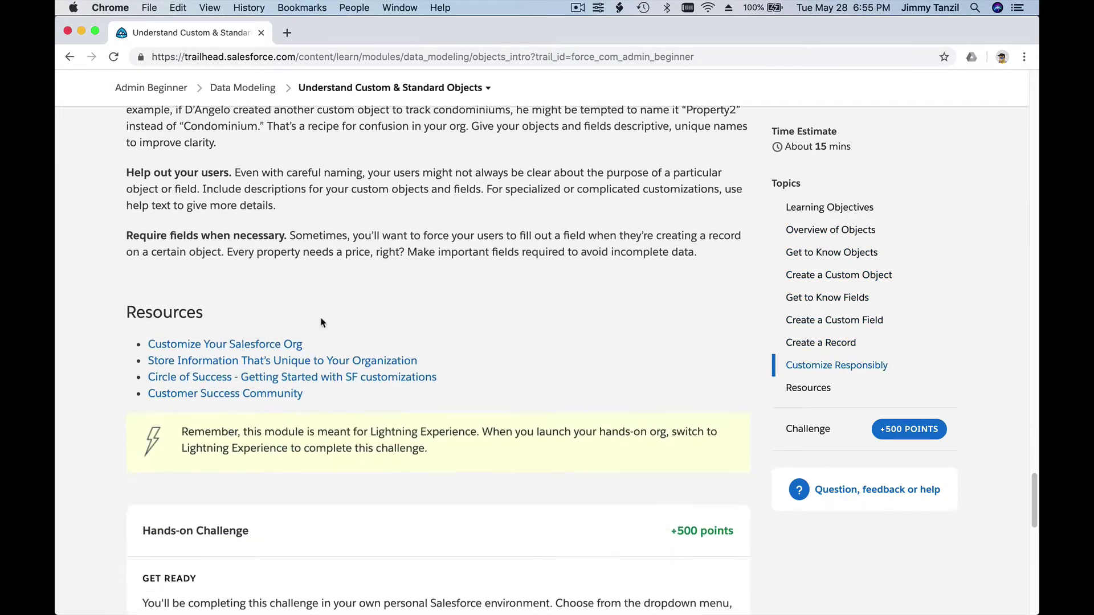
scroll(320, 322, "down", 9)
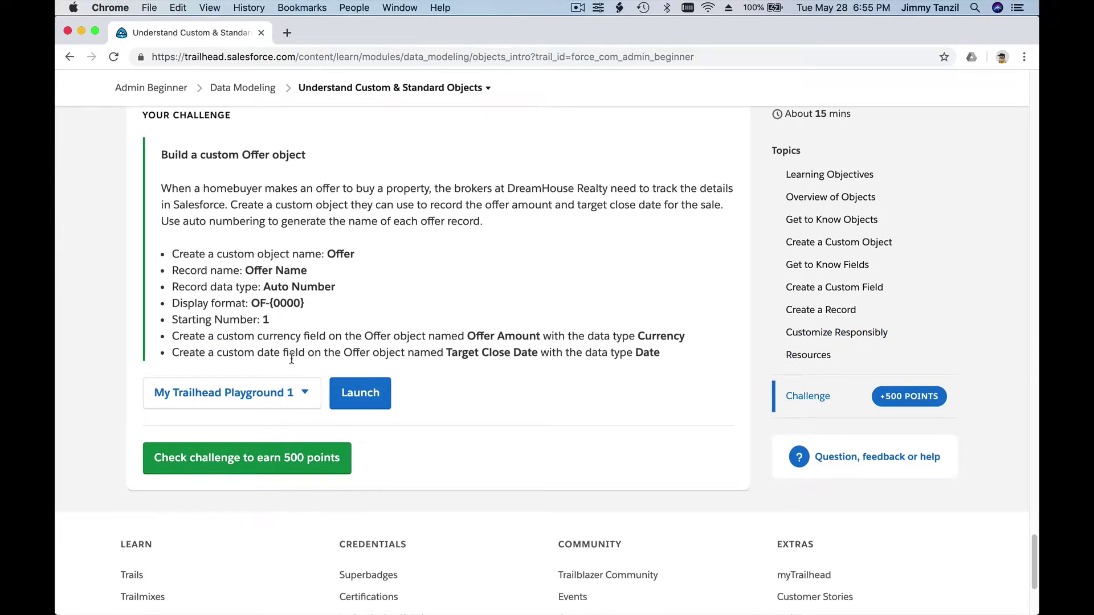
- Launch My Trailhead Playground 1 from the challenge and open Setup for the current app
left_click(360, 393)
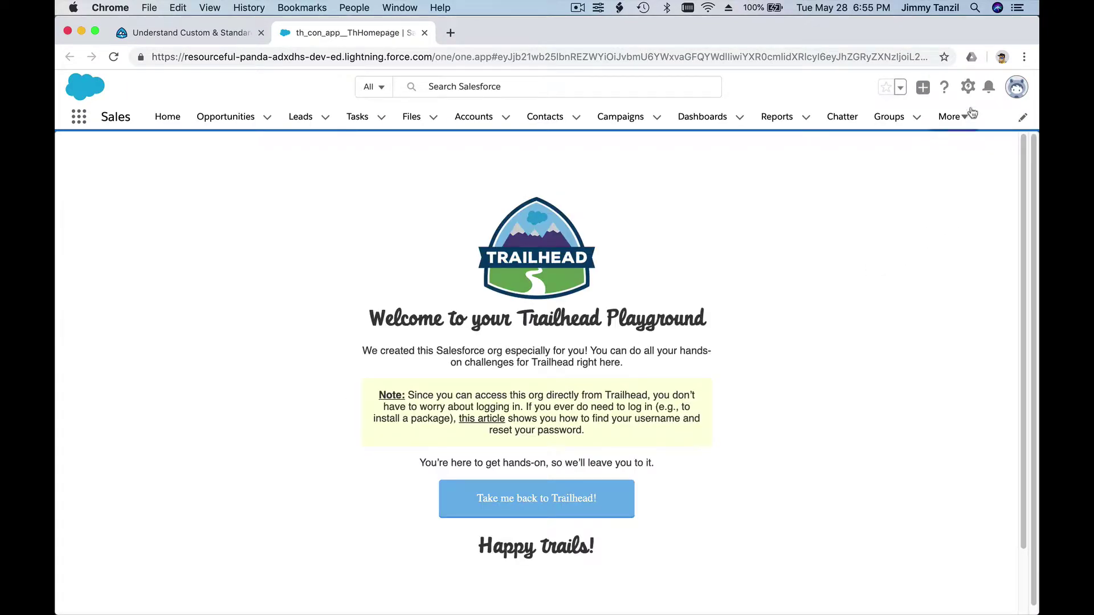
left_click(968, 88)
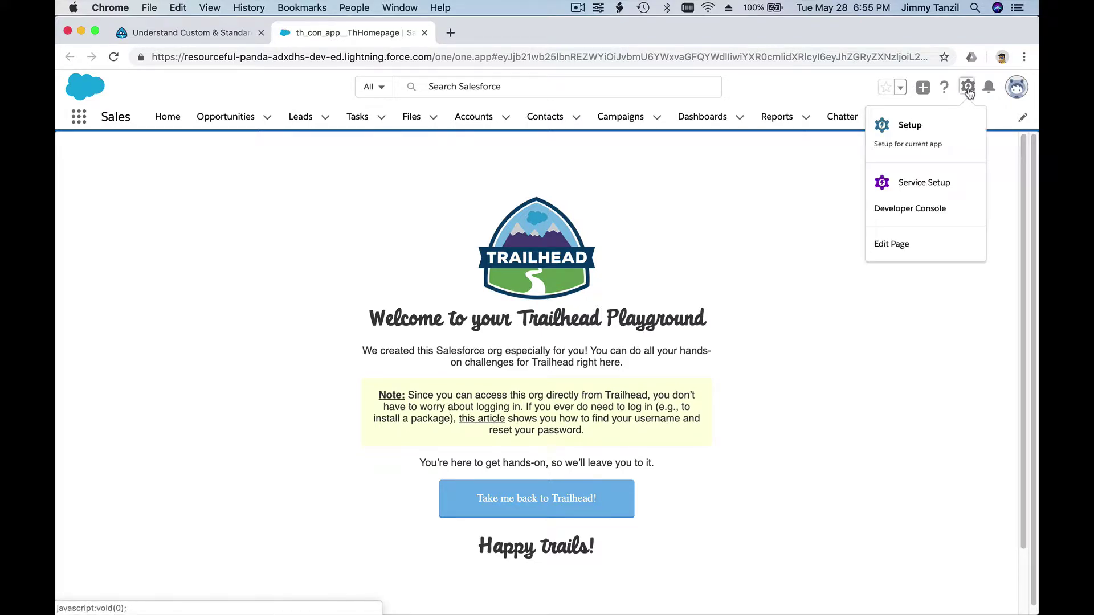
left_click(934, 131)
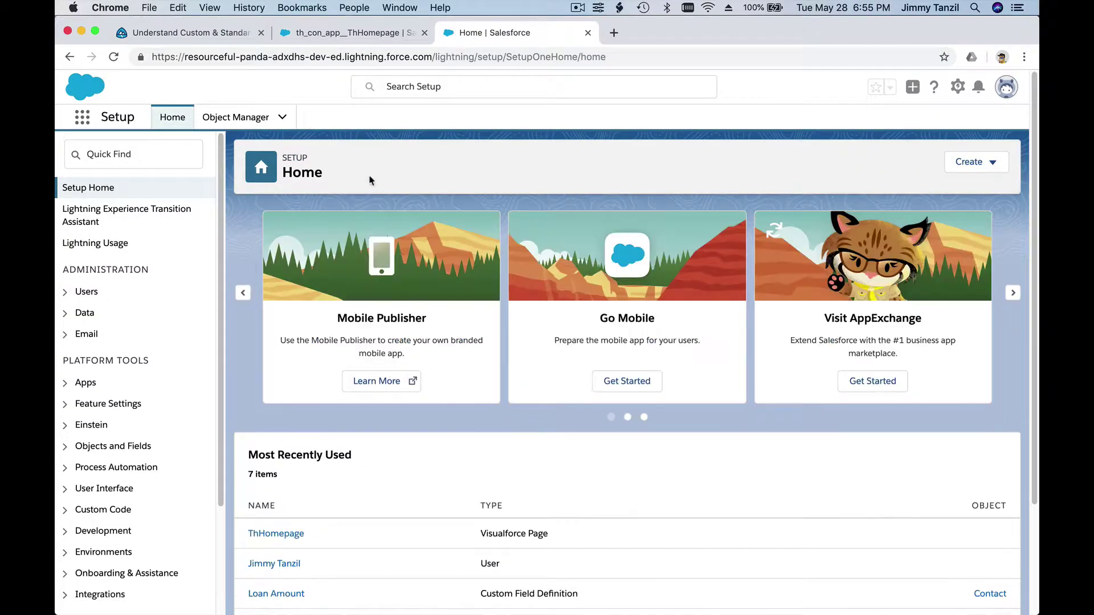
- Open the Object Manager and check the Create options for a custom object without starting one
left_click(229, 119)
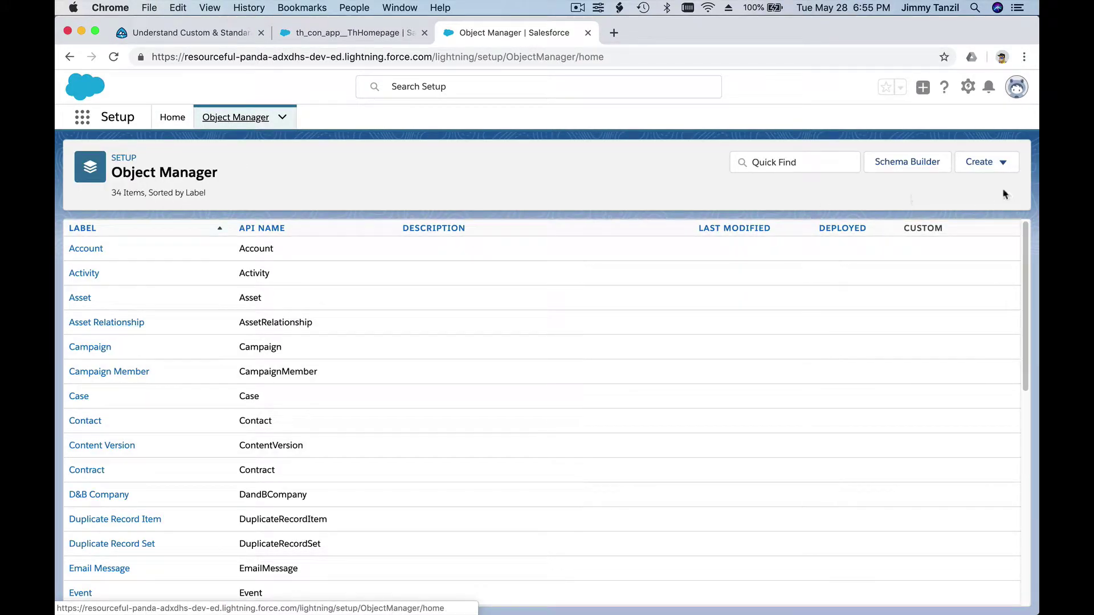
left_click(997, 166)
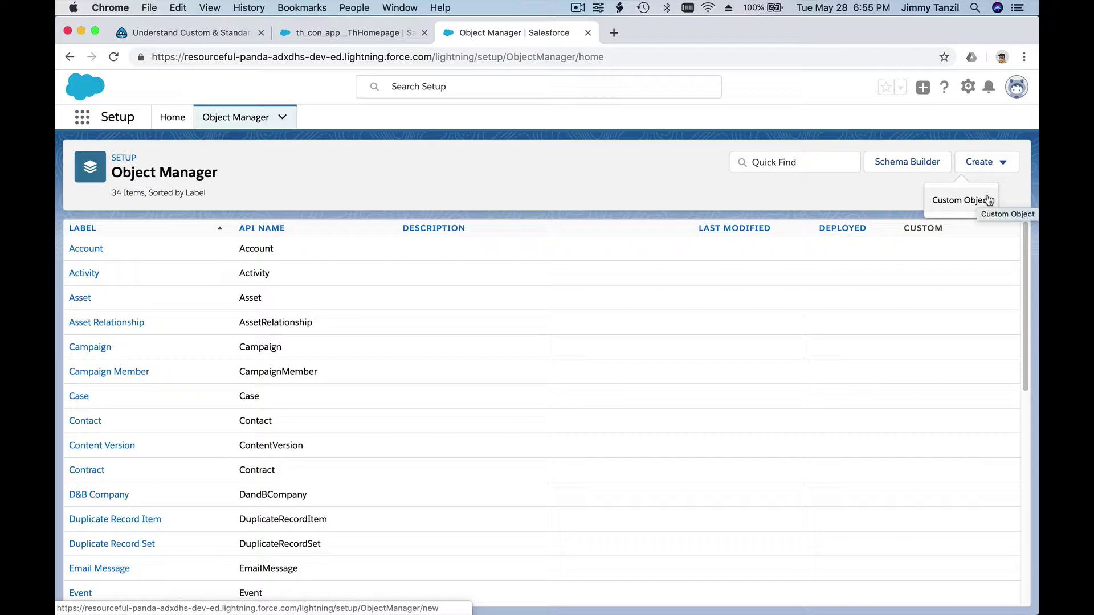
left_click(579, 180)
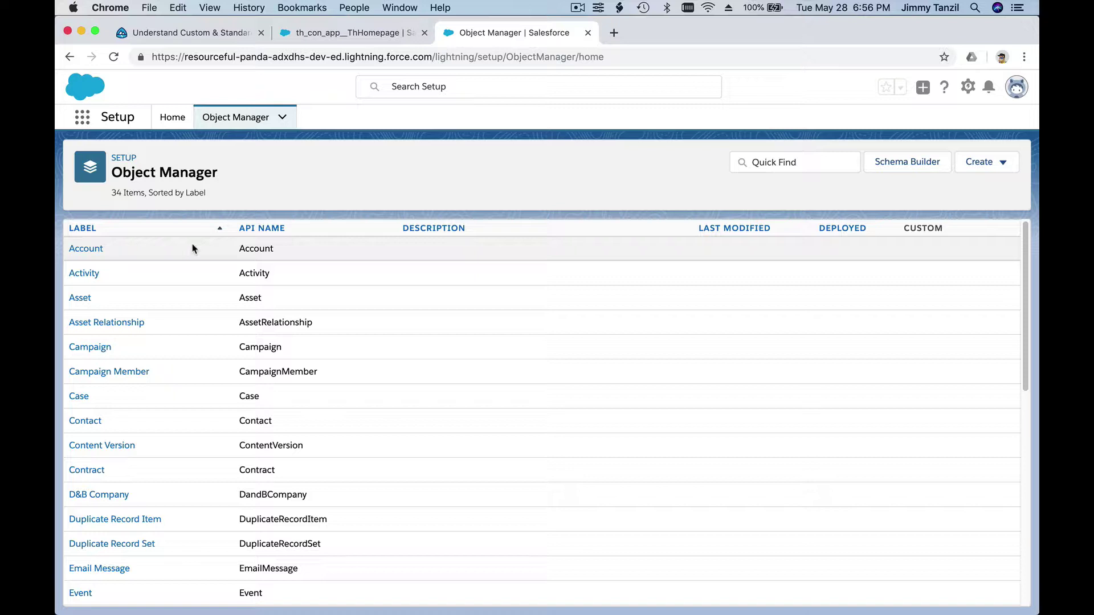
- Look through the Object Manager list, comparing the standard objects with the custom Student object and its API name
scroll(192, 248, "down", 1)
scroll(188, 248, "up", 1)
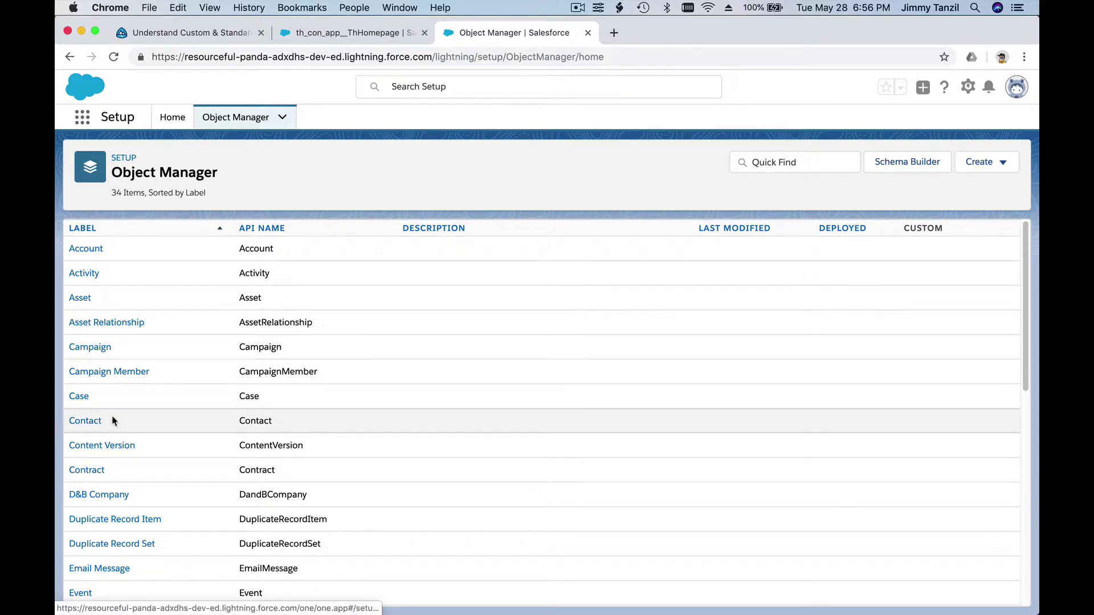
scroll(112, 421, "down", 1)
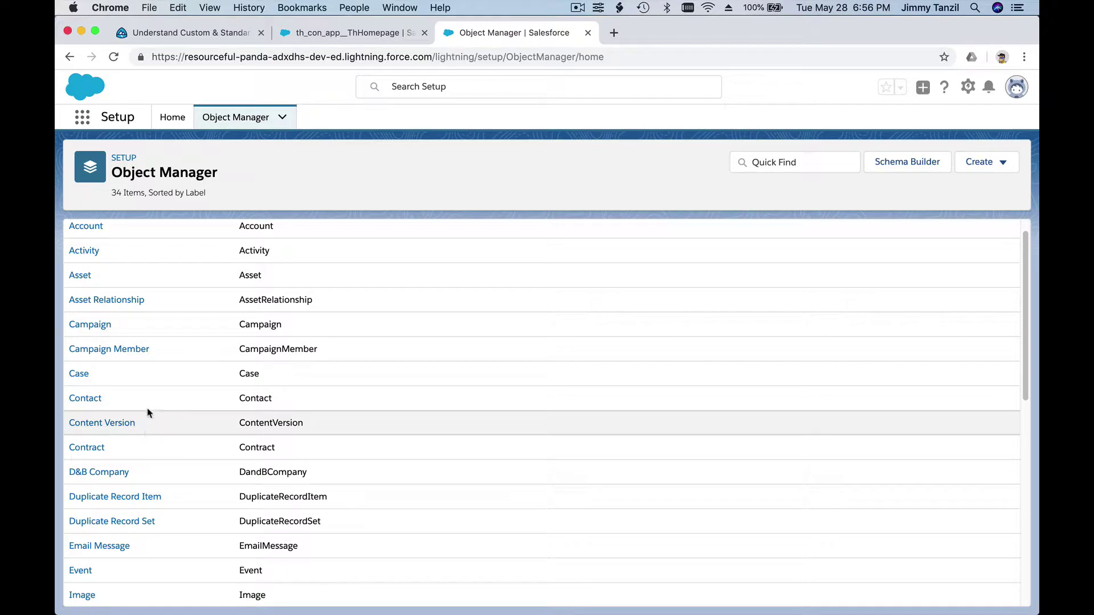
scroll(171, 356, "down", 3)
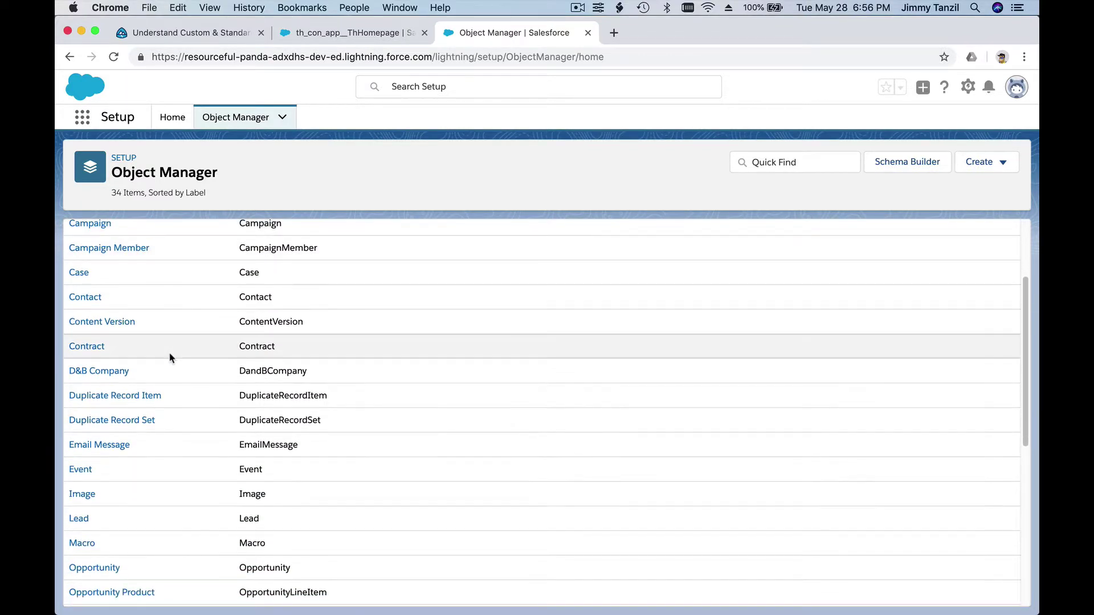
scroll(171, 357, "up", 1)
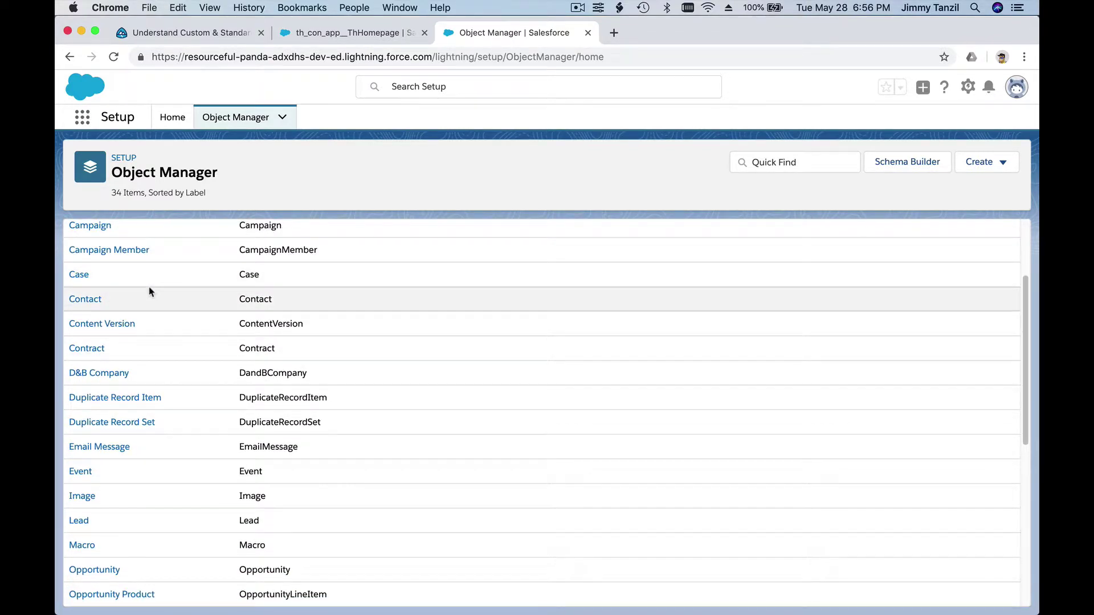
scroll(150, 291, "down", 2)
scroll(150, 289, "down", 3)
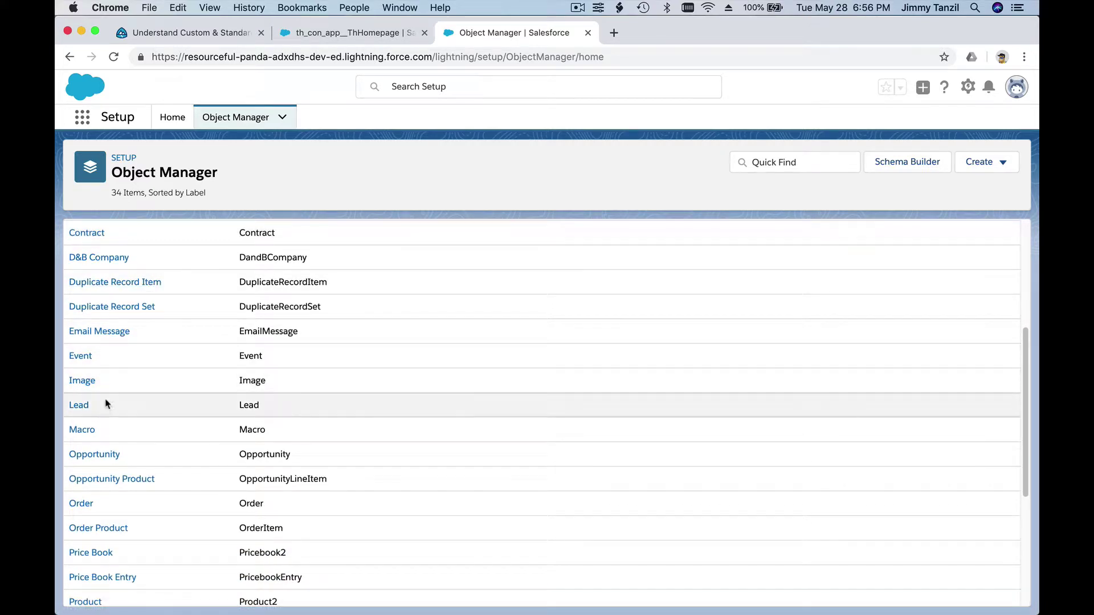
scroll(106, 403, "down", 2)
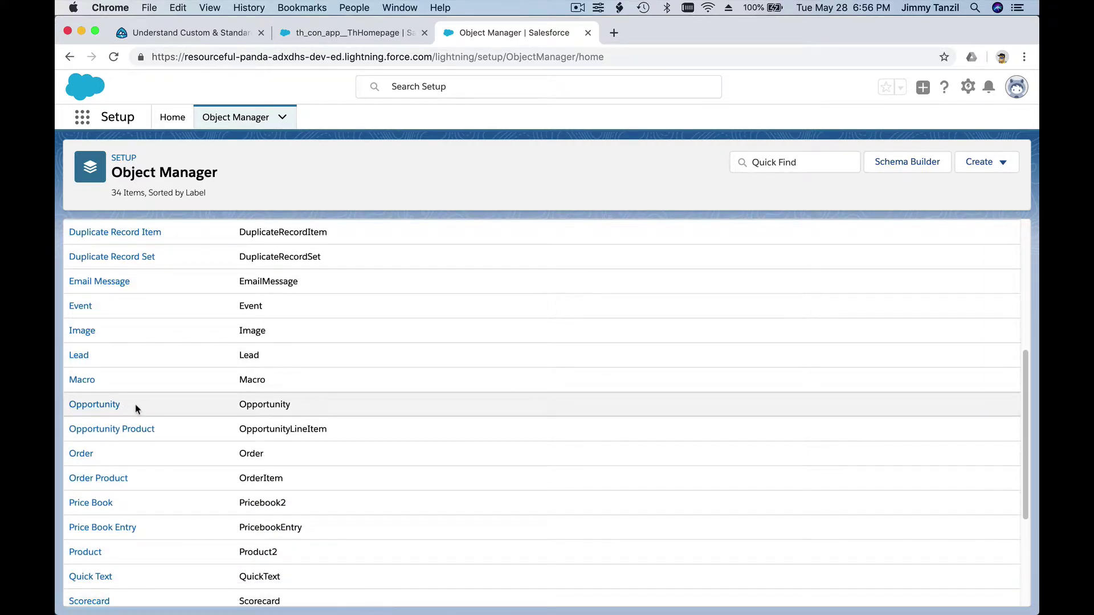
scroll(137, 409, "down", 8)
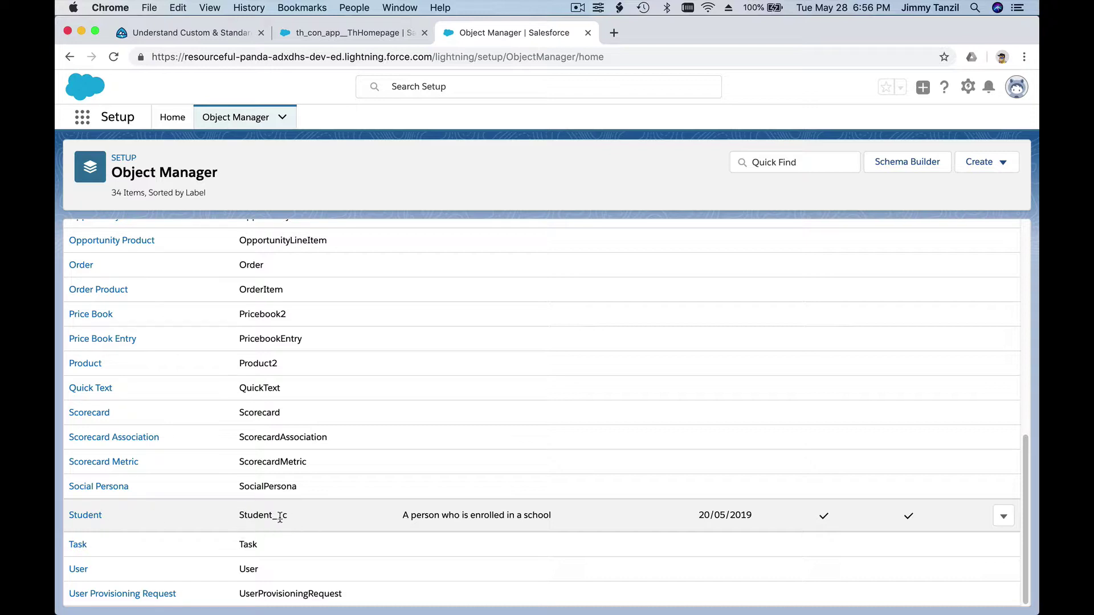
left_click_drag(289, 517, 242, 514)
left_click(269, 515)
scroll(269, 515, "up", 5)
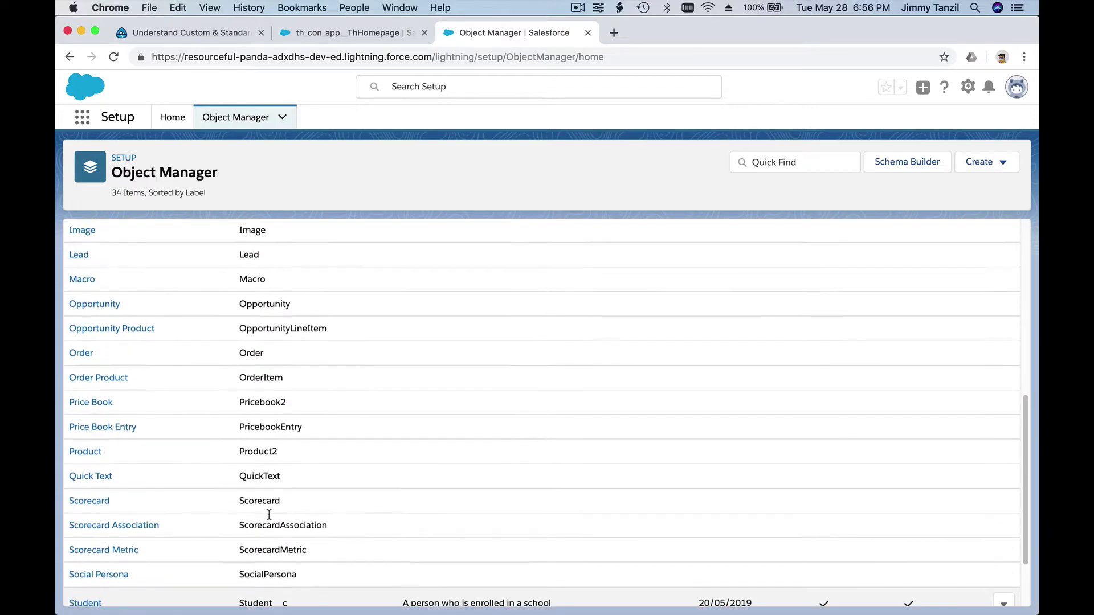
scroll(269, 515, "up", 3)
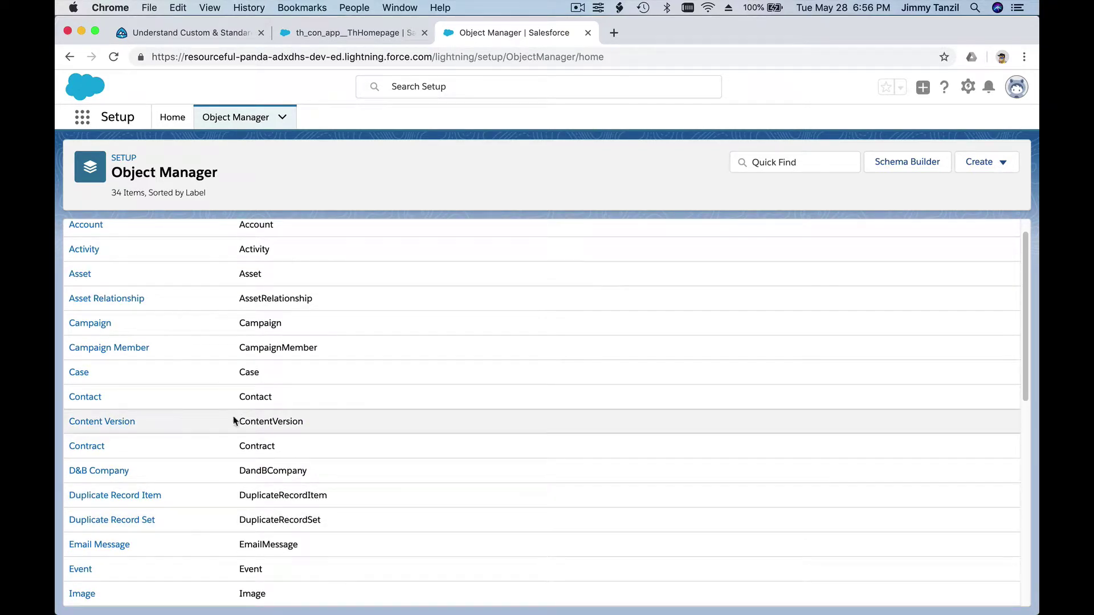
- Open the Contact object's Fields & Relationships and examine its list of standard and custom fields
left_click(80, 398)
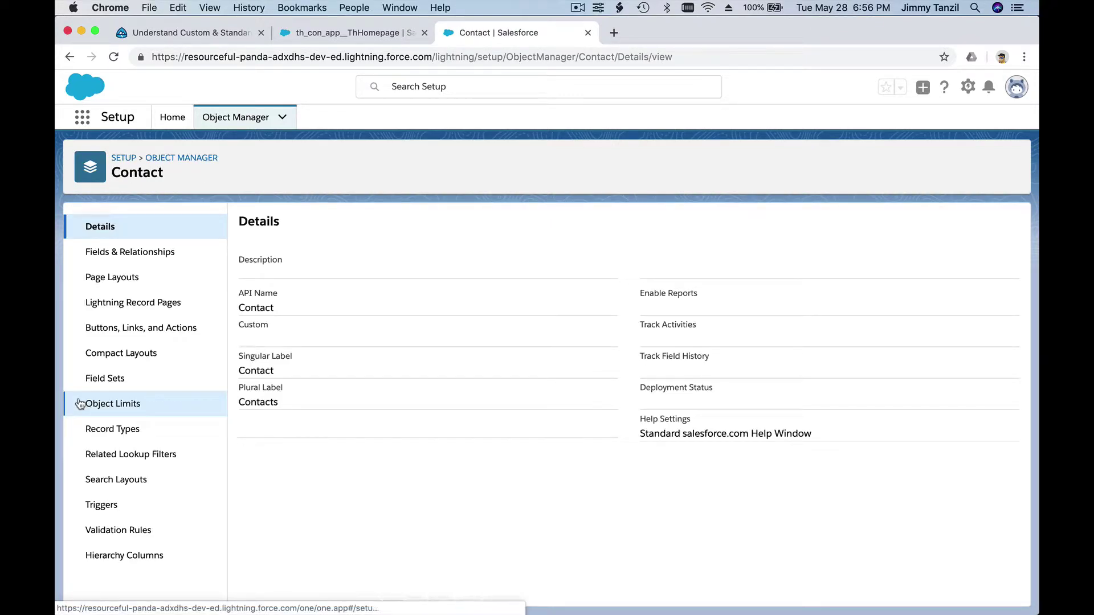
left_click(115, 258)
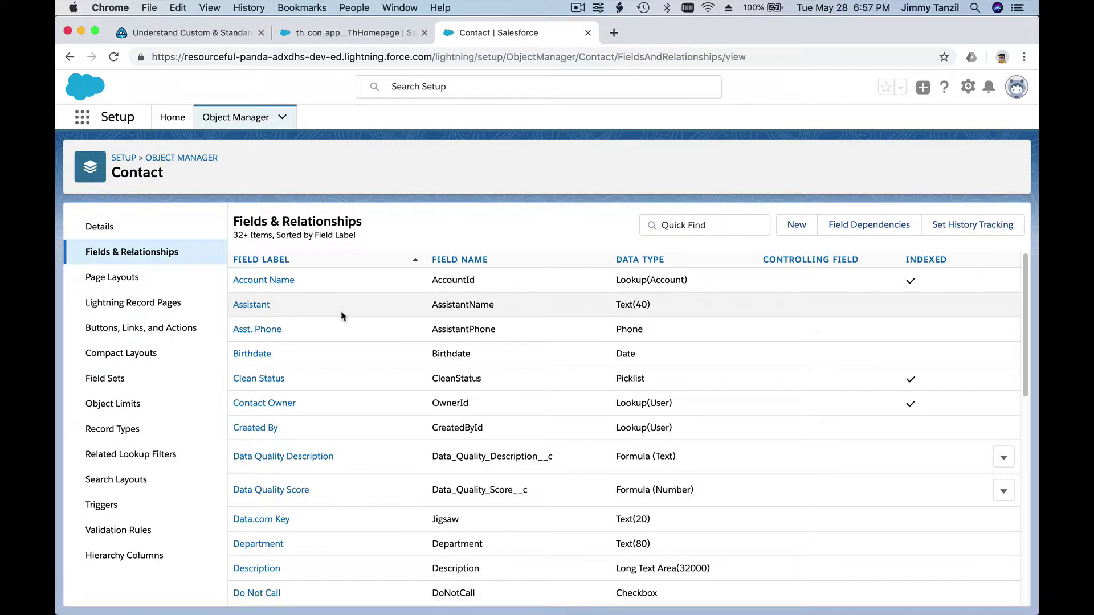
scroll(342, 314, "down", 1)
scroll(342, 314, "up", 1)
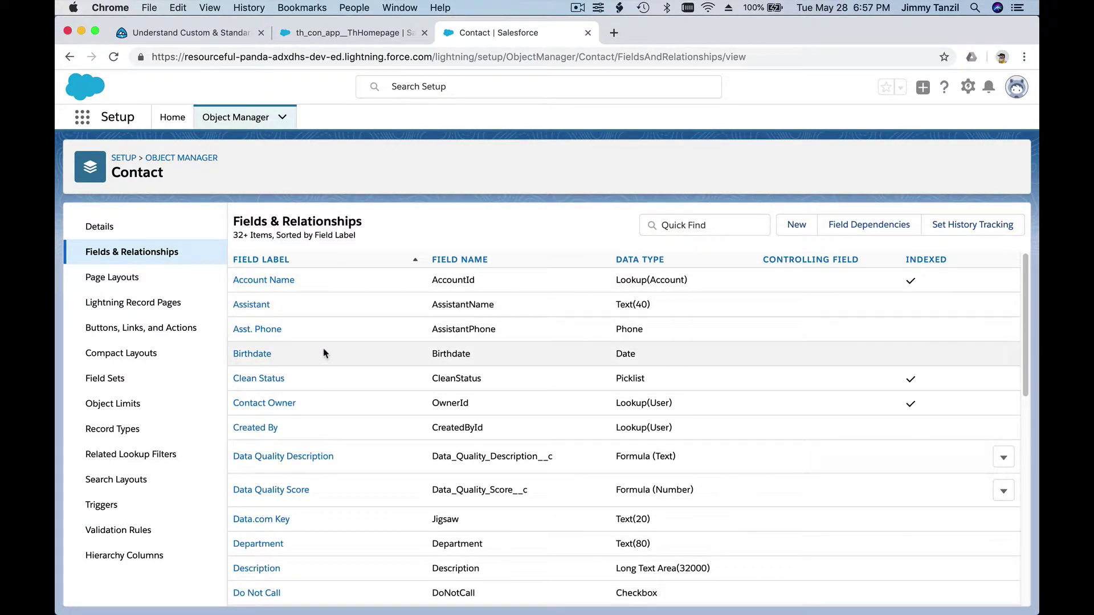
scroll(323, 353, "down", 1)
scroll(323, 353, "down", 5)
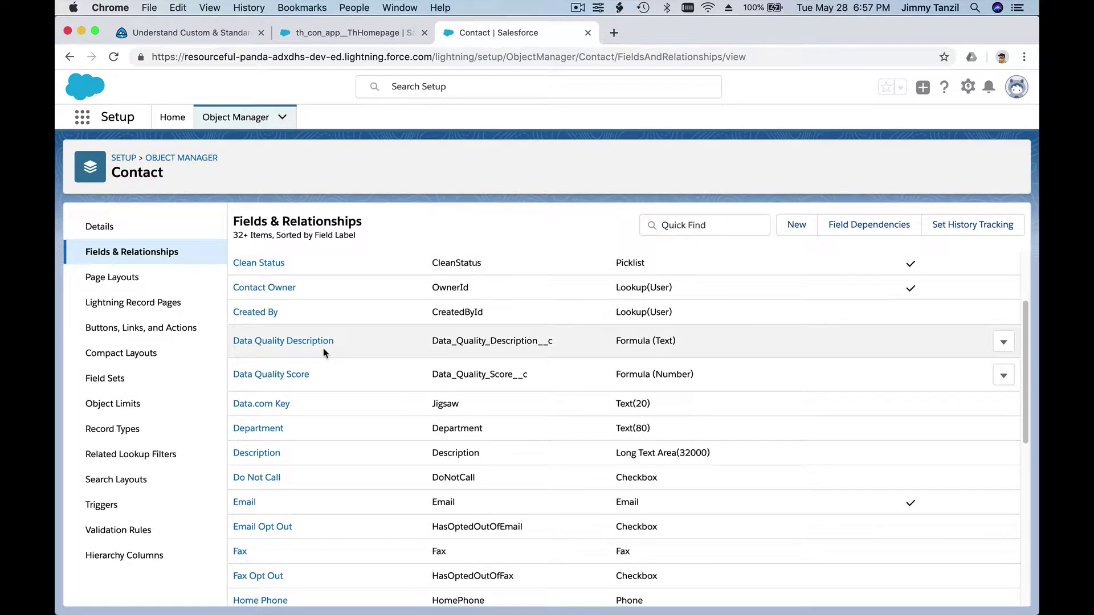
scroll(323, 353, "down", 2)
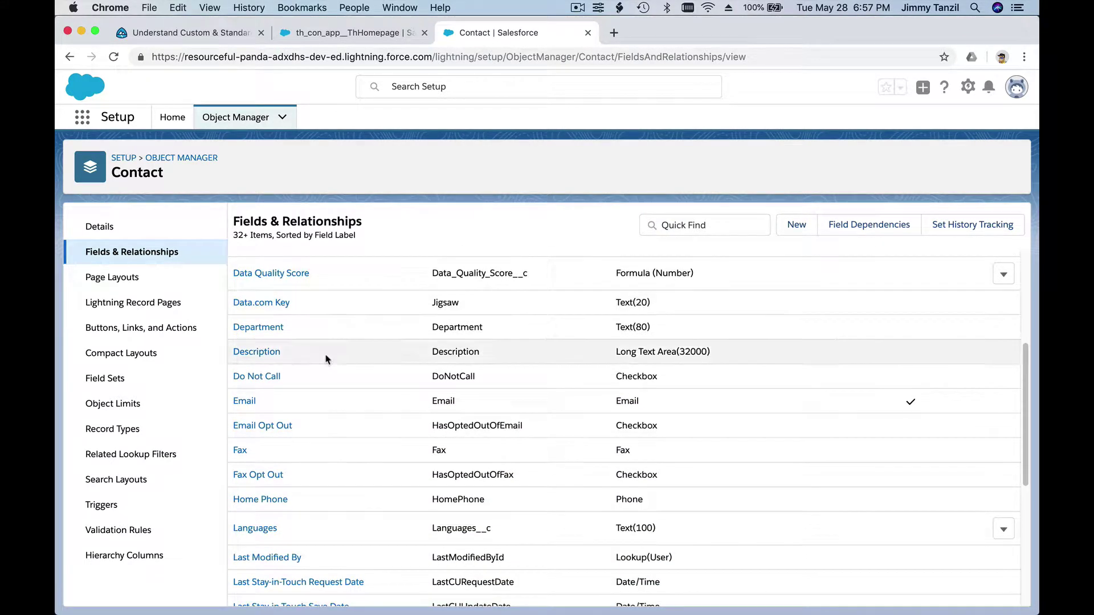
scroll(285, 405, "down", 1)
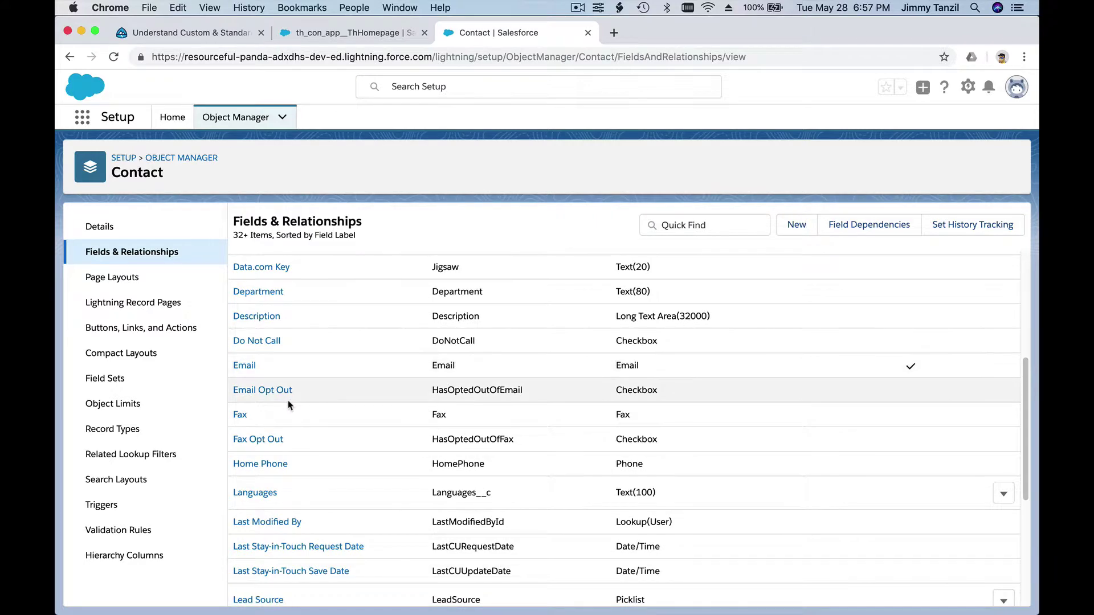
scroll(288, 405, "down", 1)
scroll(289, 406, "down", 3)
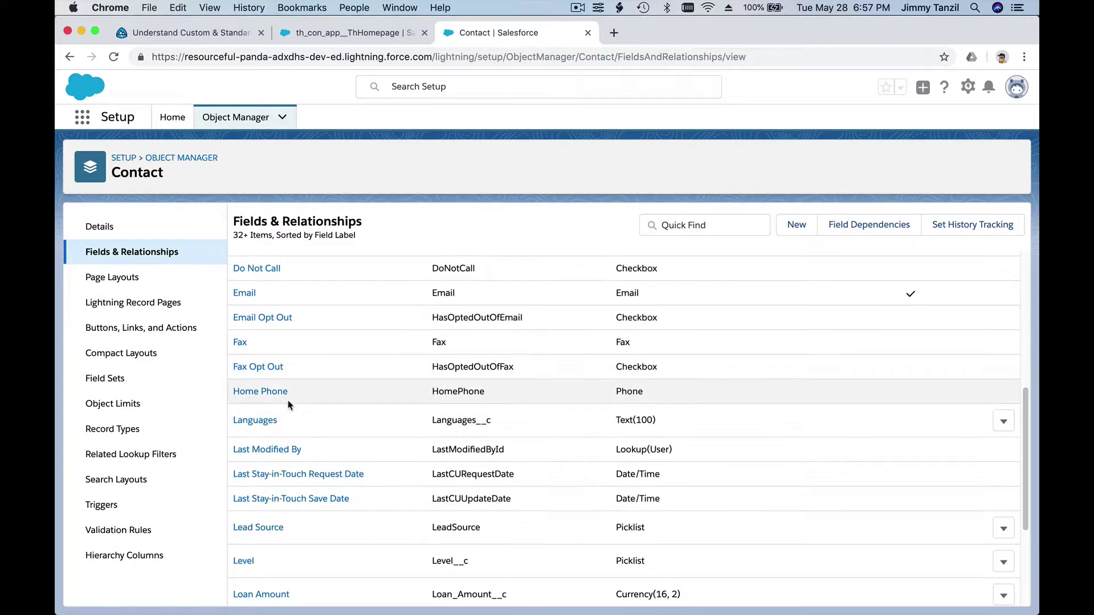
scroll(289, 405, "down", 6)
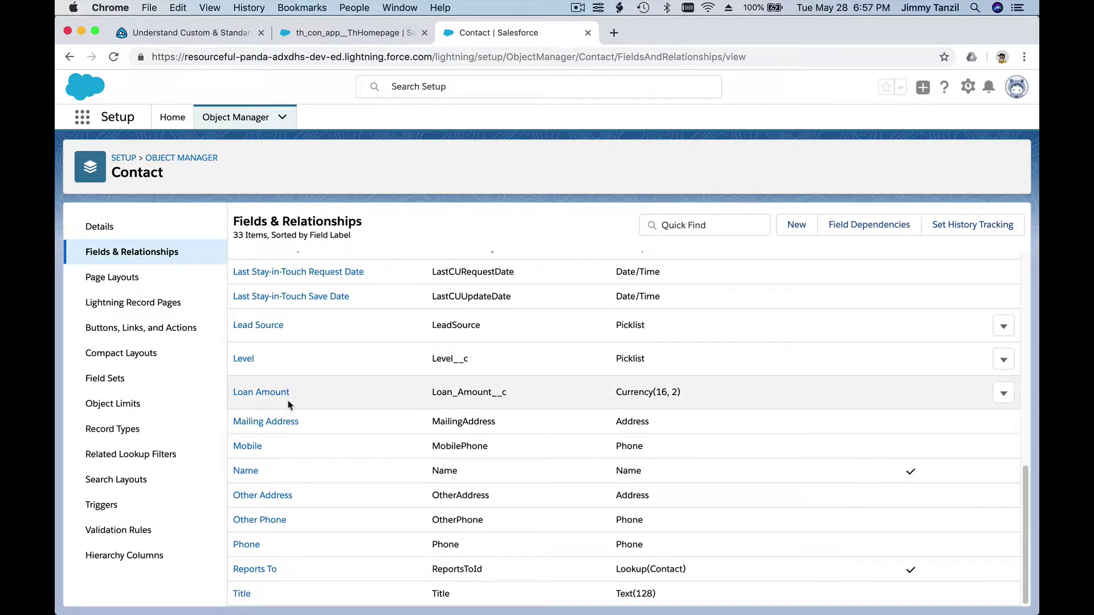
scroll(288, 404, "up", 12)
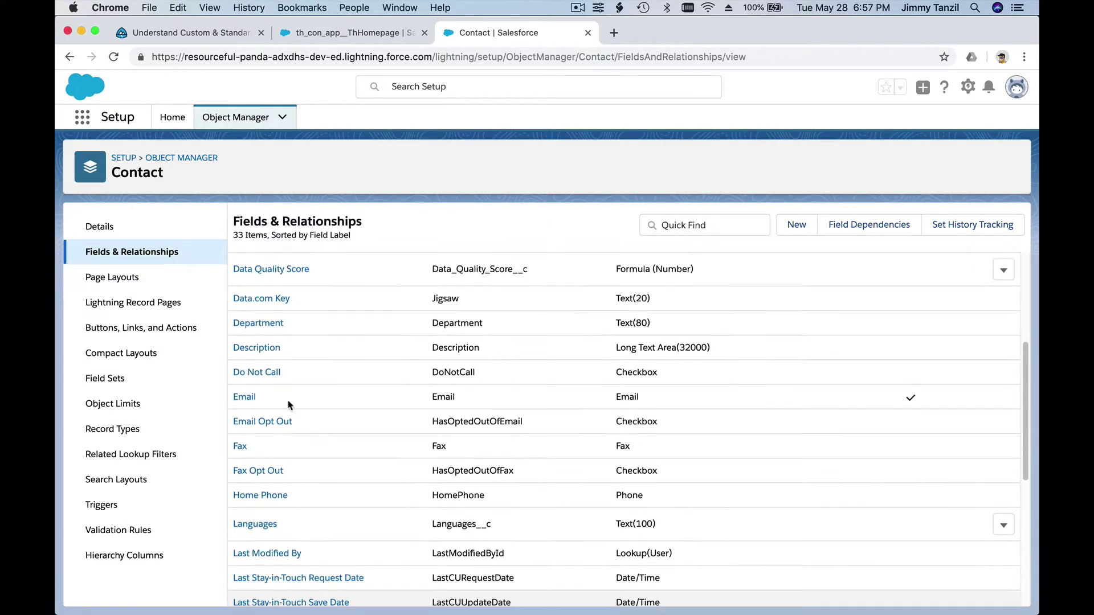
scroll(289, 405, "up", 3)
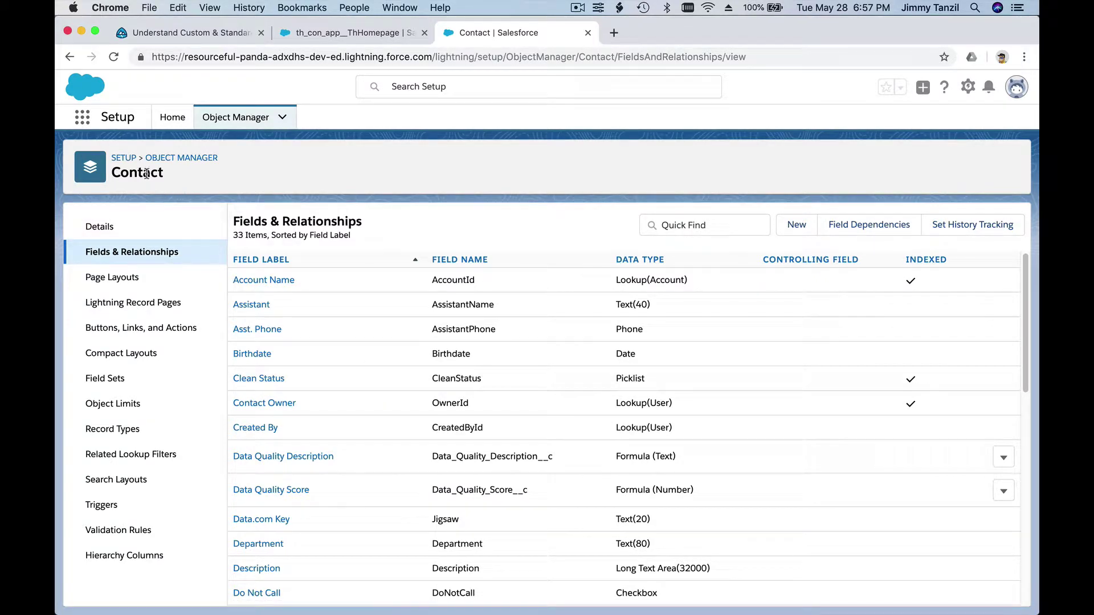
double_click(125, 172)
left_click(144, 195)
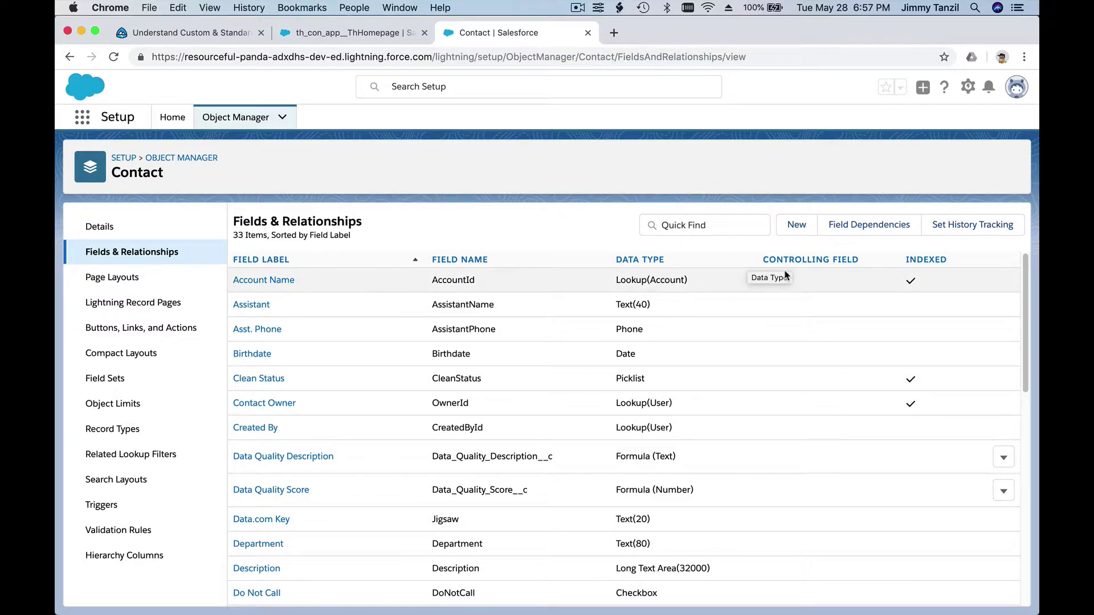
- Start a new custom field on the Contact object with the Text Area data type
left_click(800, 233)
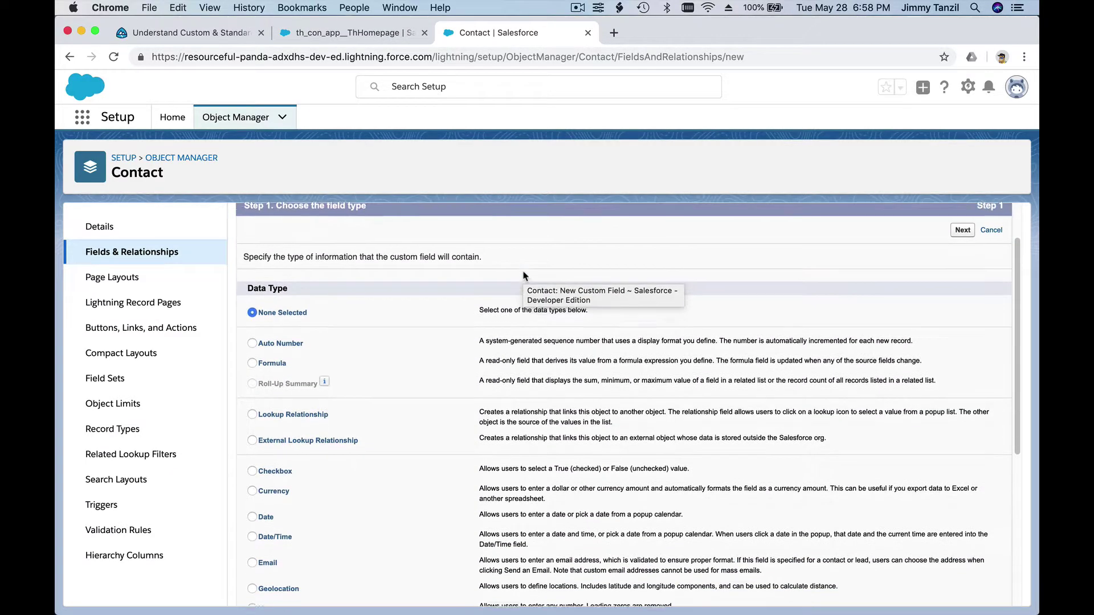
scroll(410, 306, "down", 2)
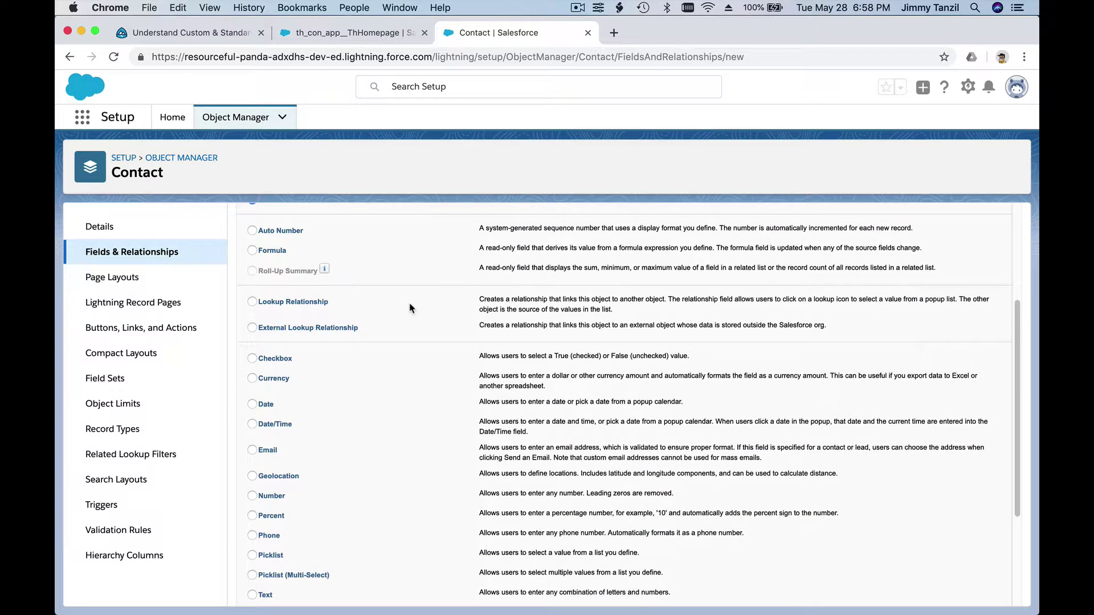
scroll(411, 307, "down", 2)
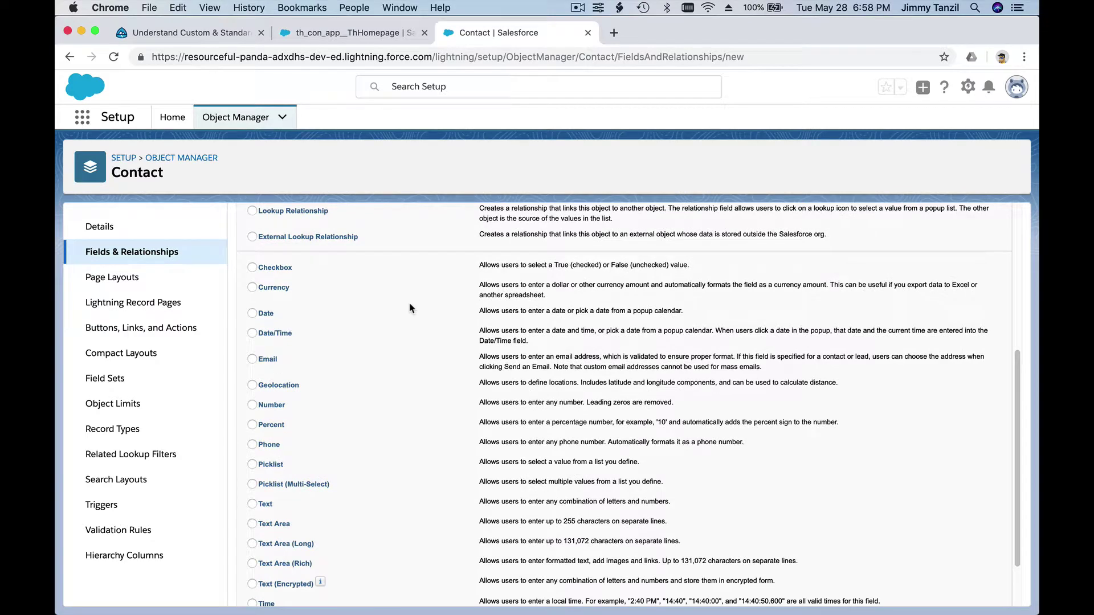
scroll(410, 308, "down", 2)
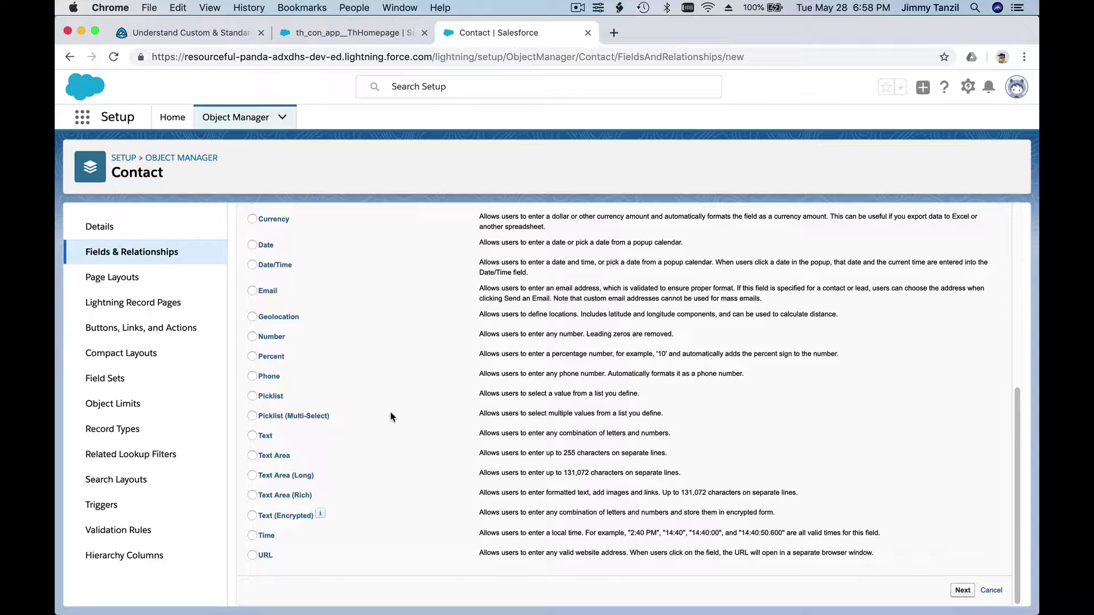
left_click(252, 456)
left_click(962, 591)
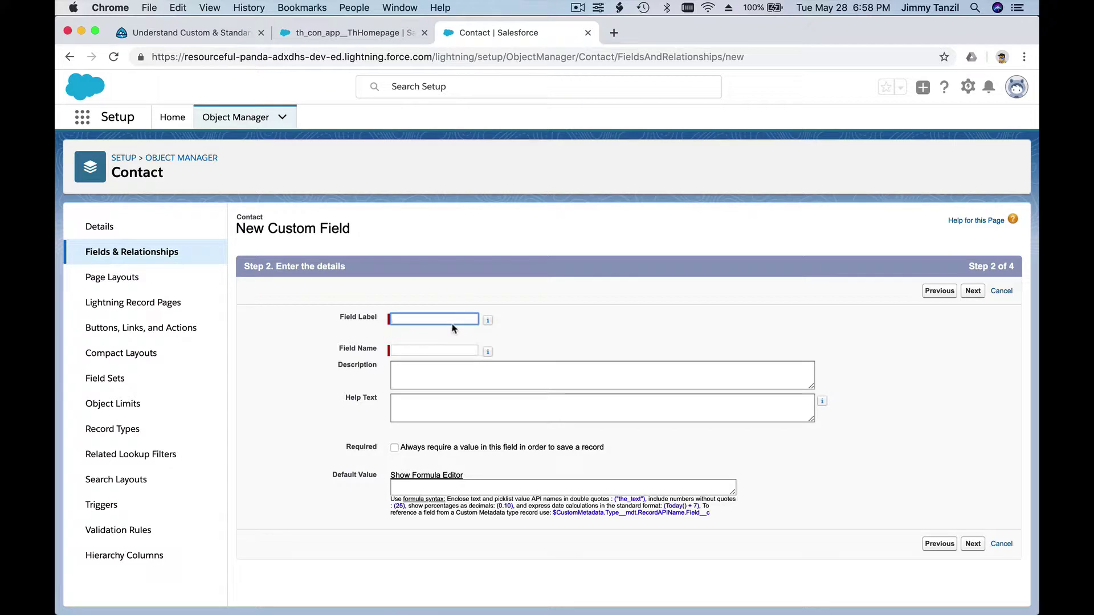
- Label the new field "Hobby", describe it as "What do you like to do every day", and continue to the field-level security settings
type("Hobby")
key("Tab")
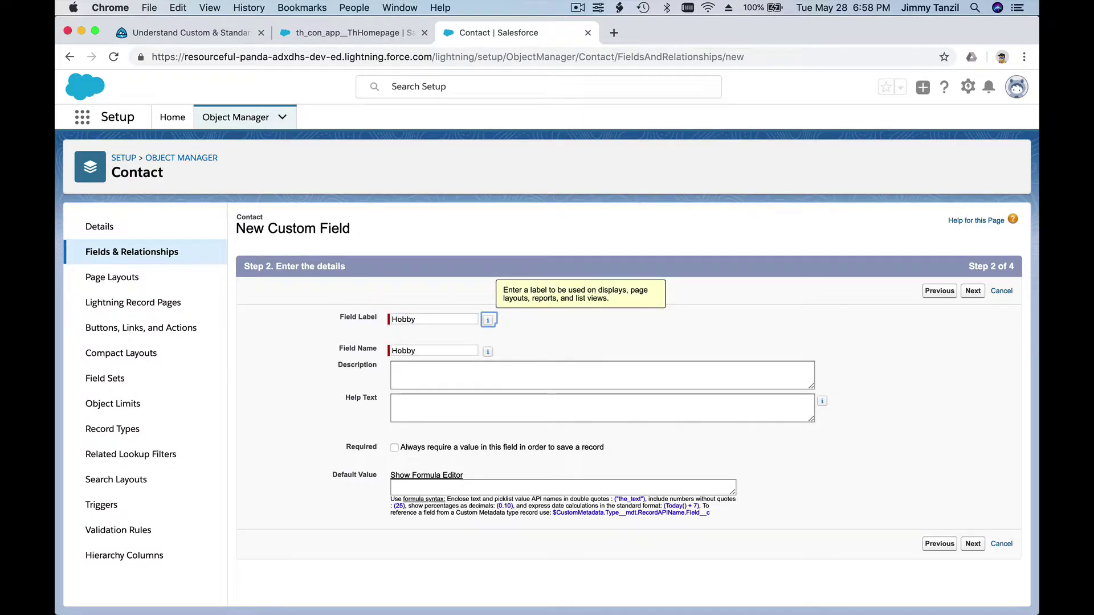
left_click(448, 380)
type("Wha")
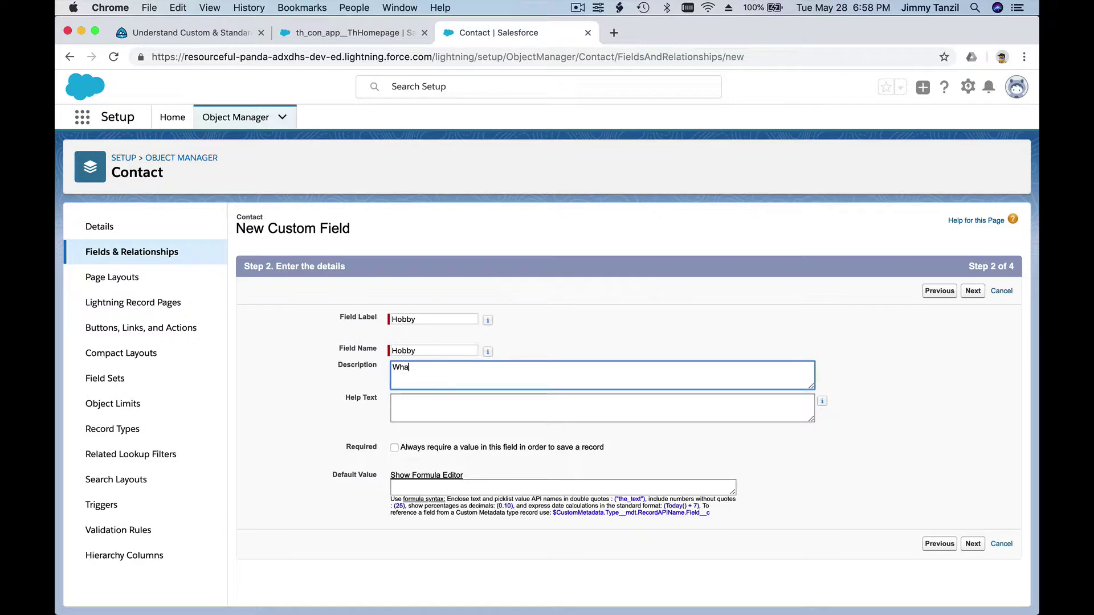
type("t  do you like to do every day")
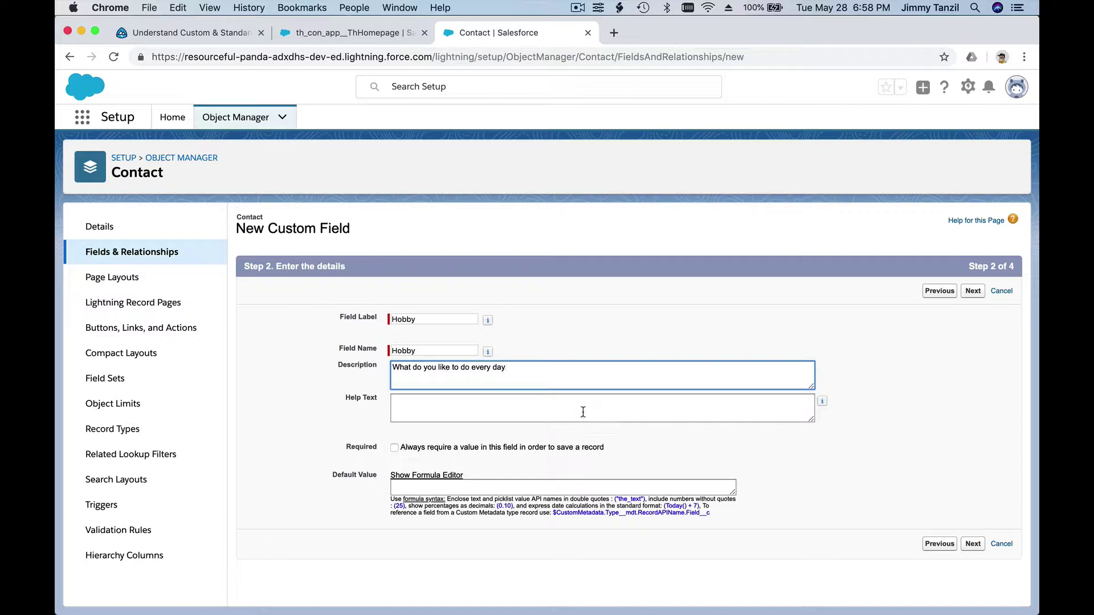
left_click(622, 343)
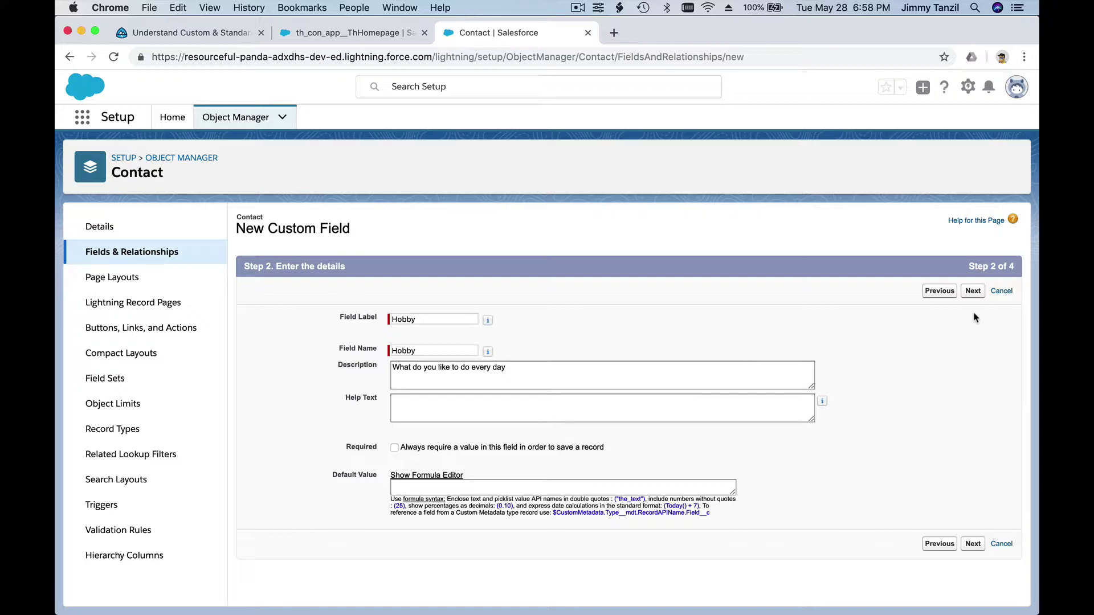
left_click(973, 291)
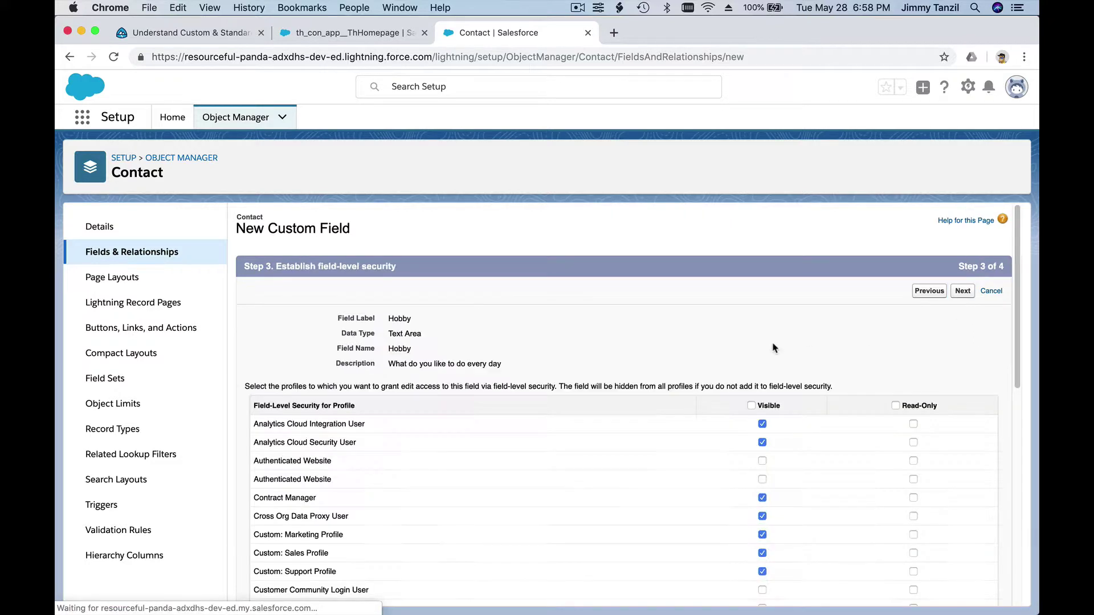
- Make the Hobby field visible to all profiles, save it with all four contact page layouts, and locate it in the Contact field list
scroll(760, 341, "down", 3)
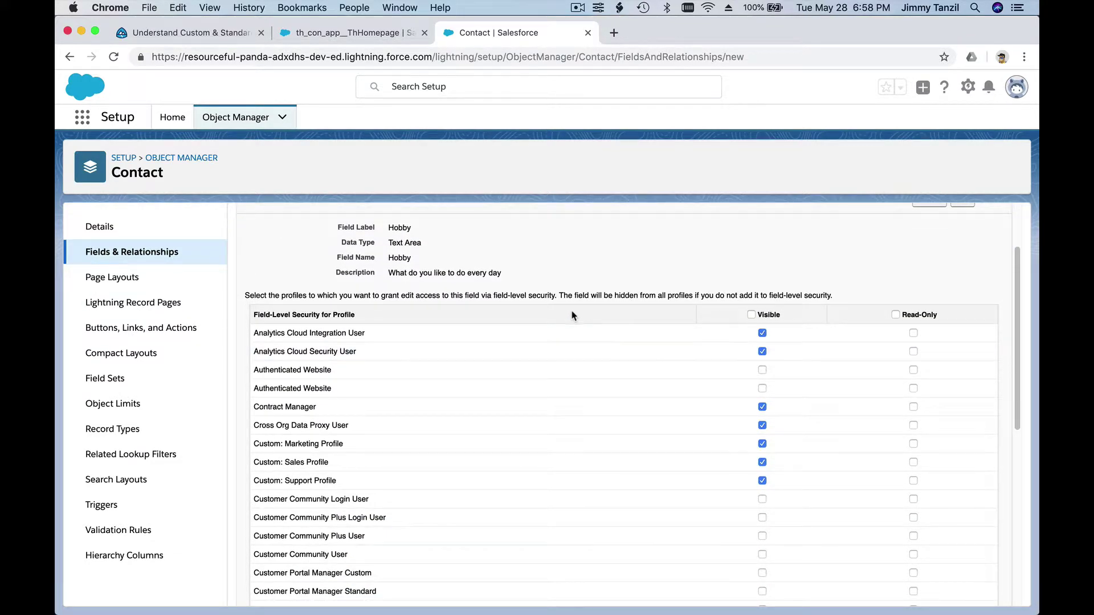
scroll(489, 364, "down", 4)
scroll(488, 364, "down", 9)
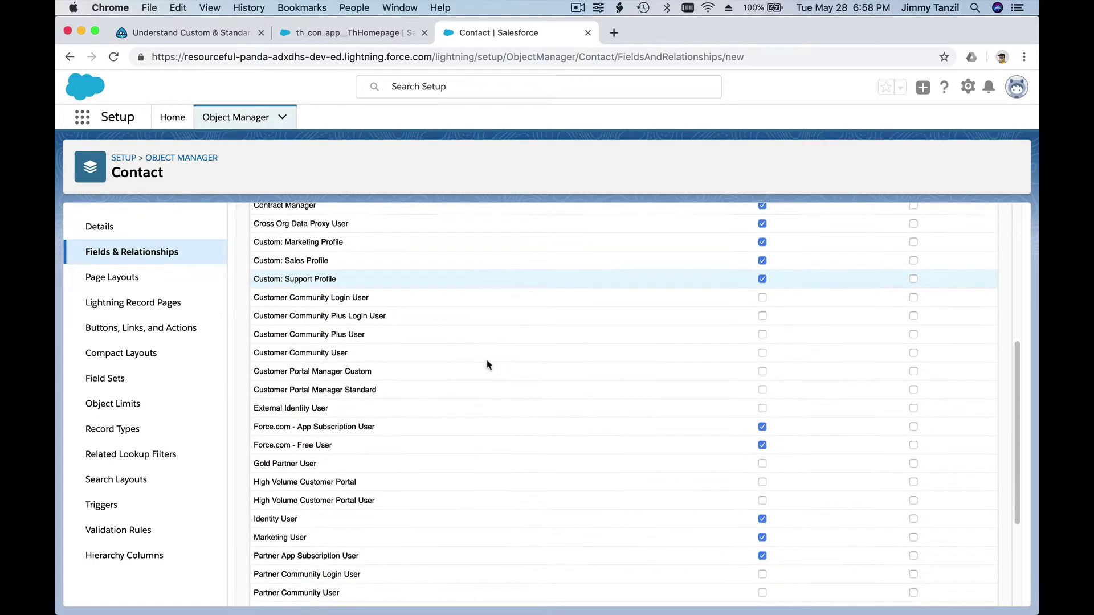
scroll(487, 364, "up", 16)
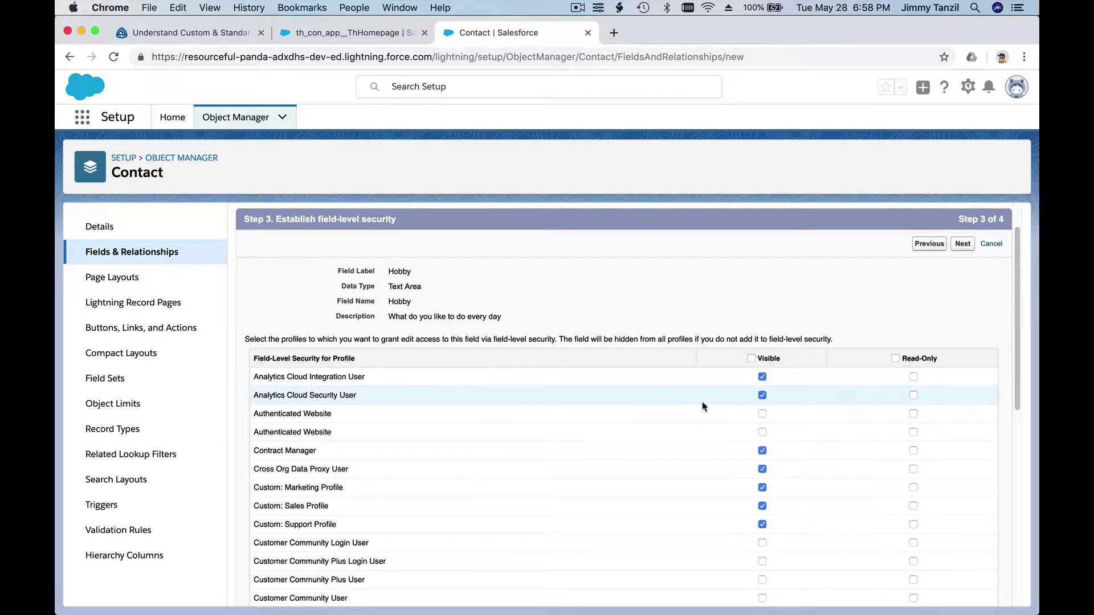
left_click(751, 359)
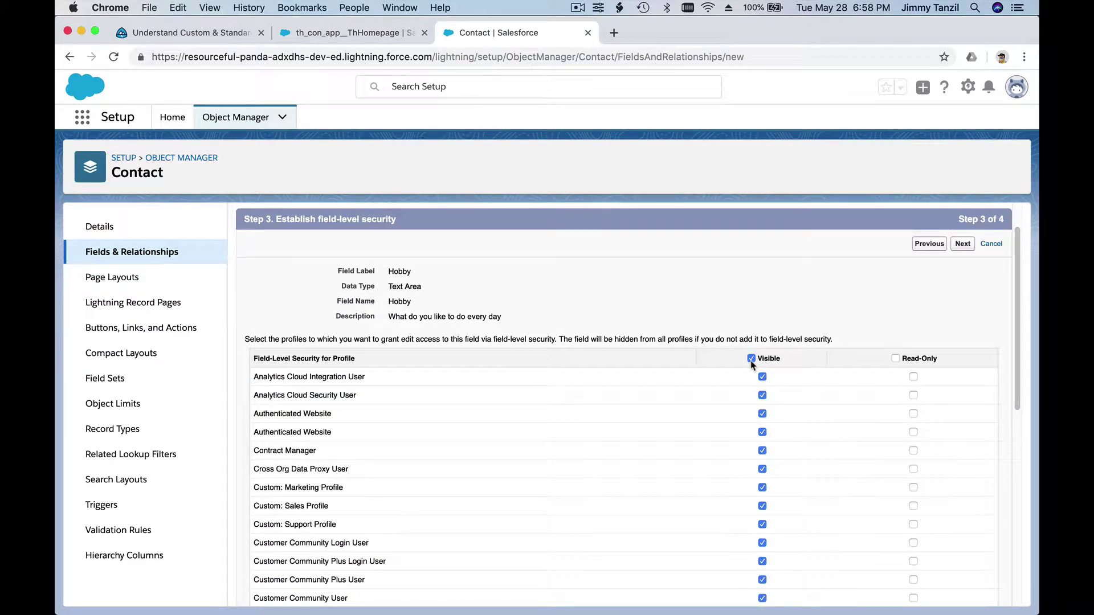
left_click(964, 248)
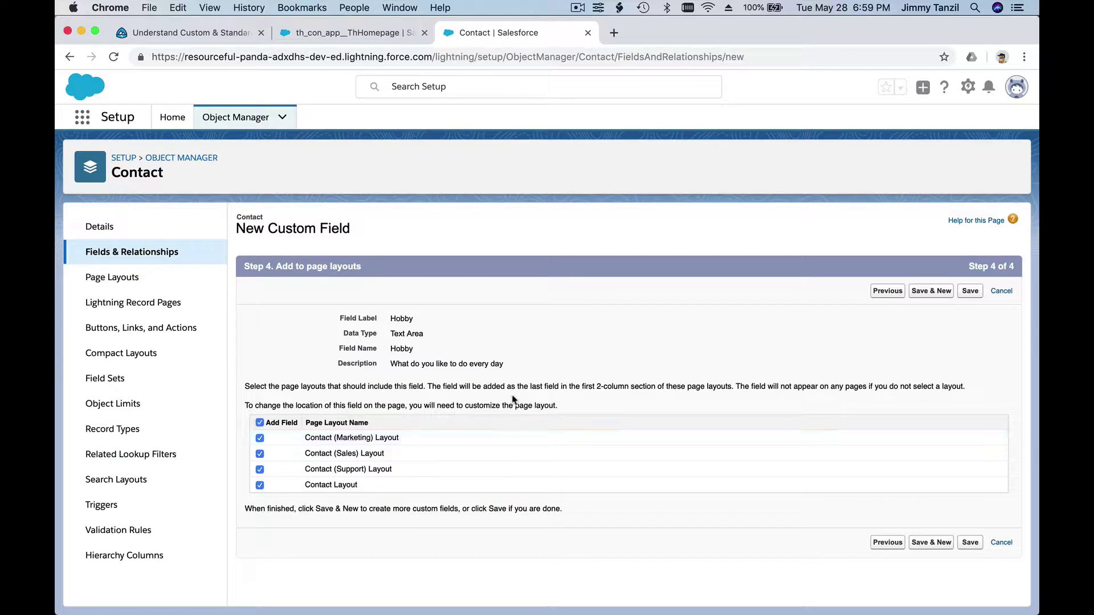
left_click(969, 292)
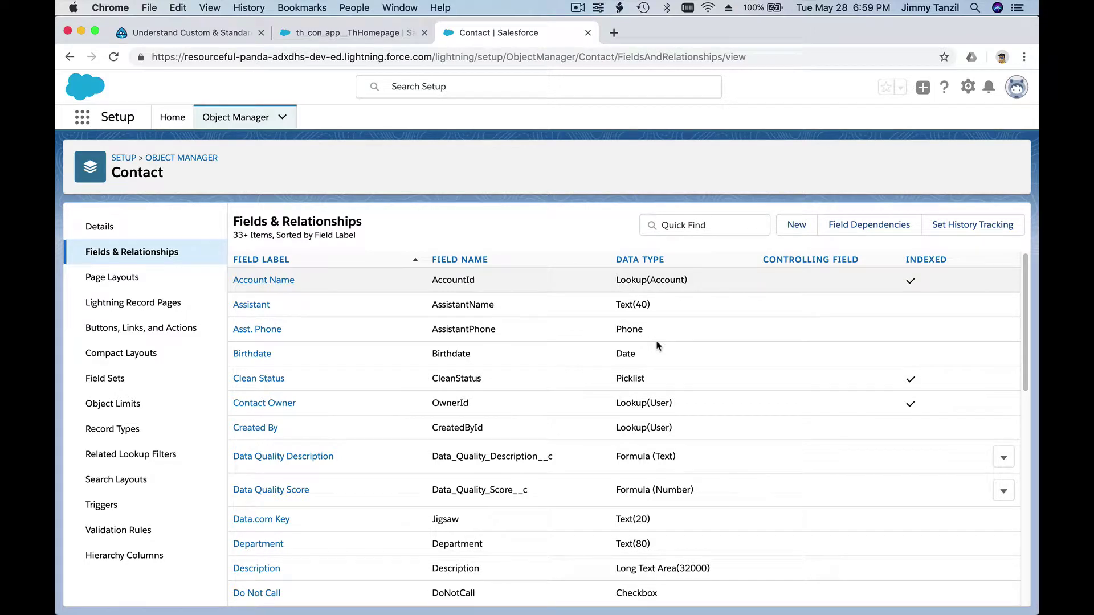
scroll(658, 346, "down", 6)
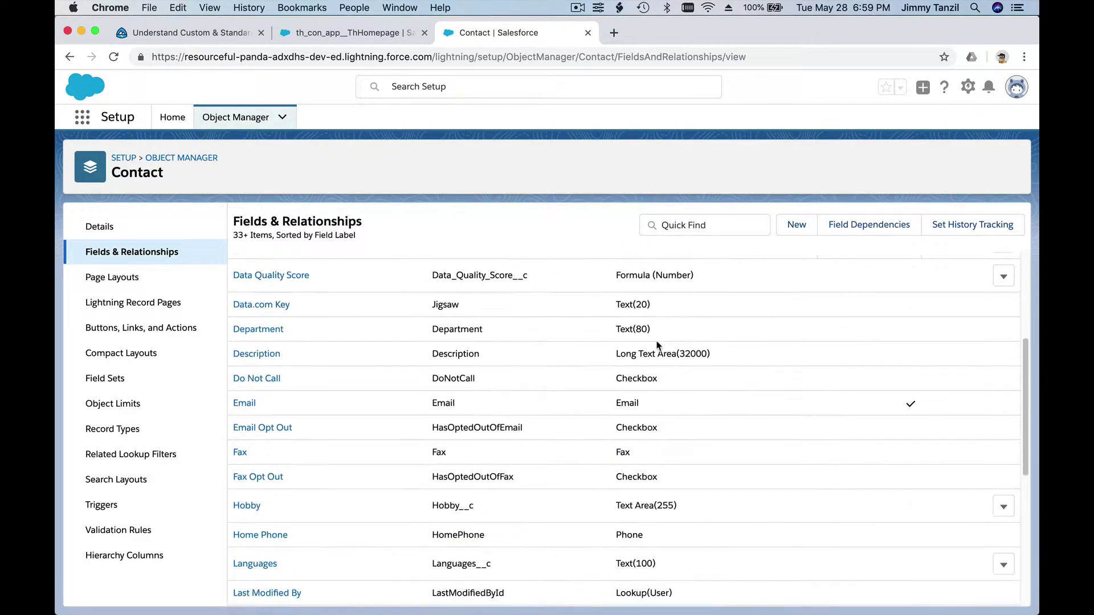
scroll(658, 346, "down", 1)
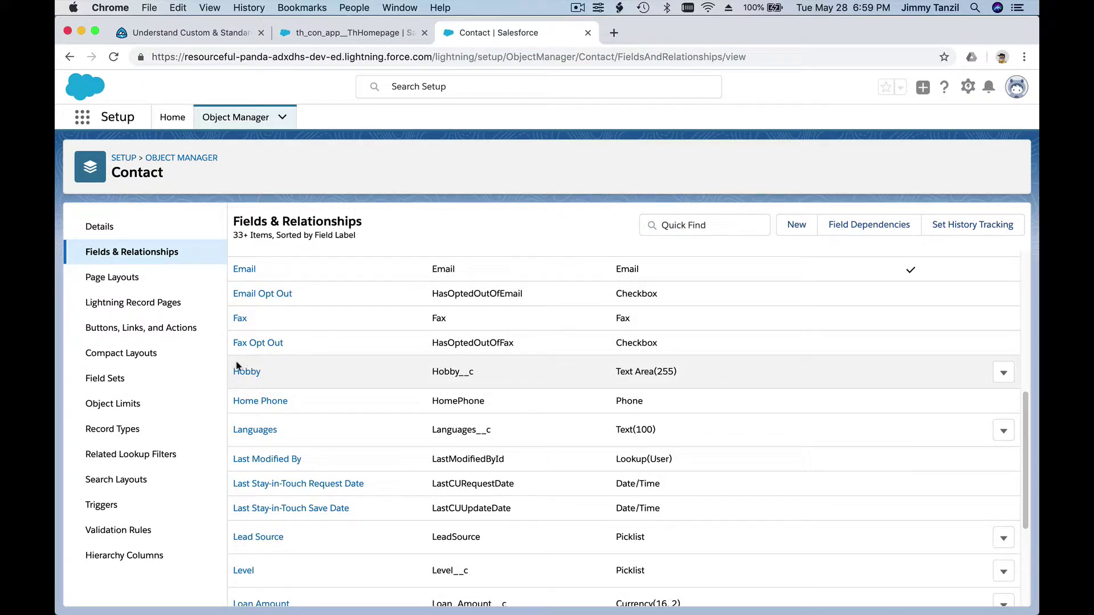
scroll(272, 389, "up", 6)
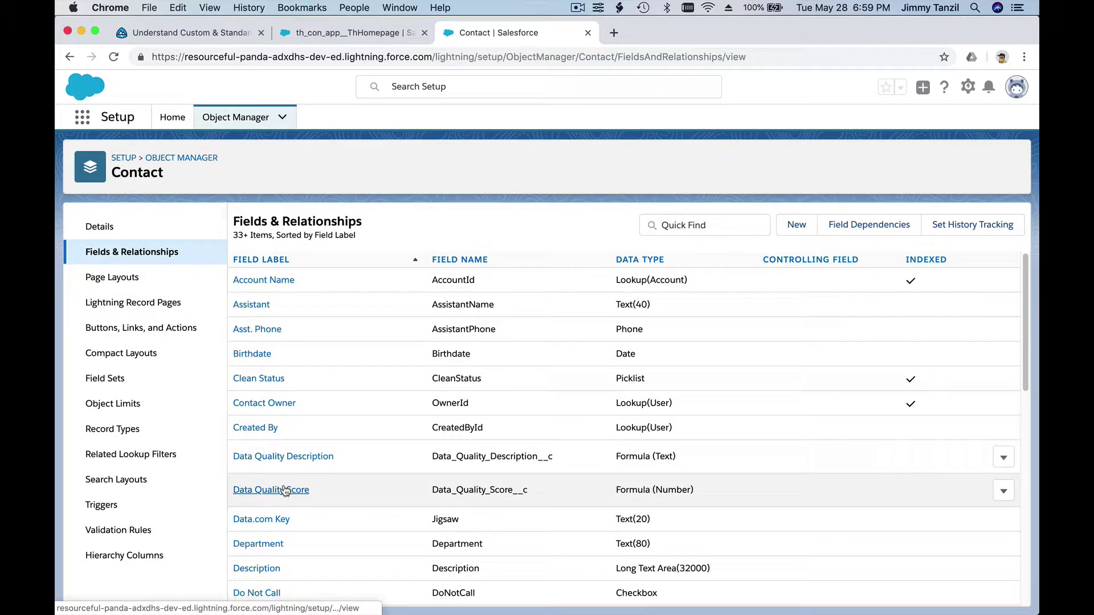
- Search the App Launcher for "Contact" and open the Contacts list
left_click(82, 118)
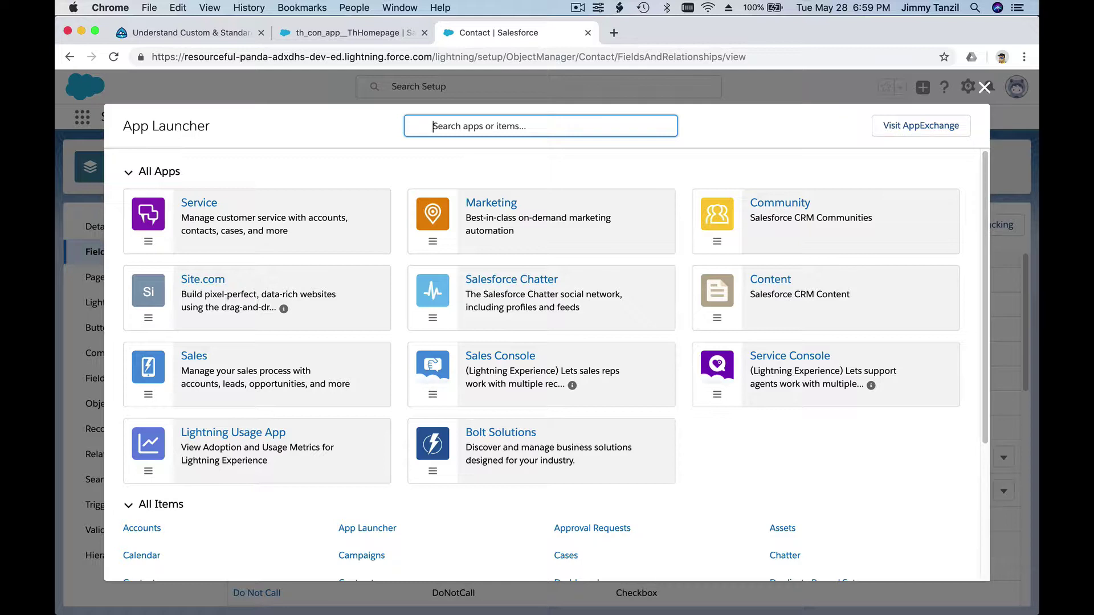
type("Contact")
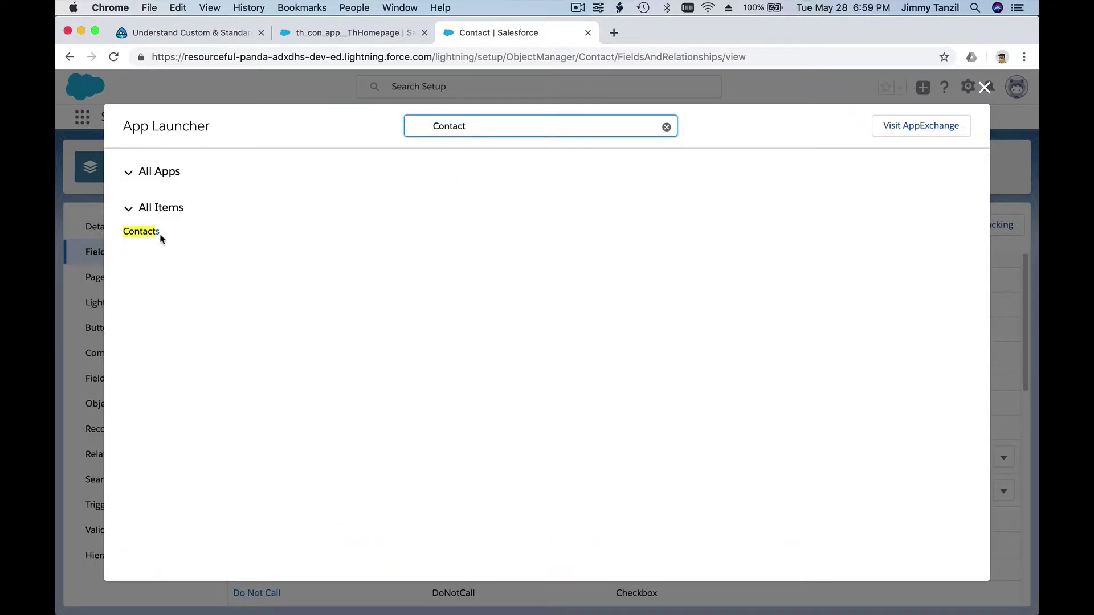
left_click(159, 238)
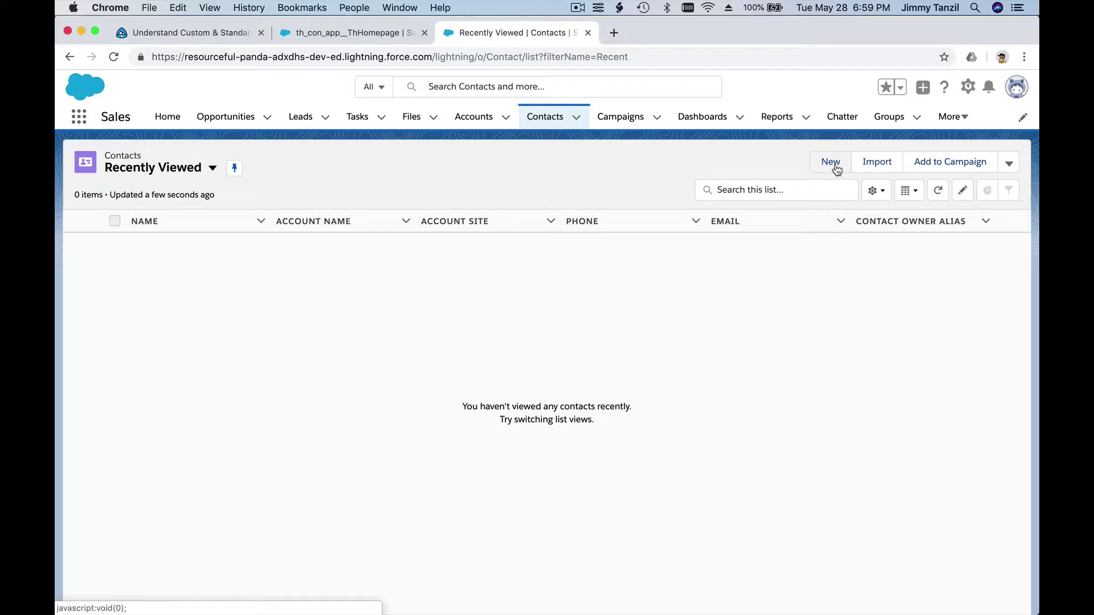
- Start a new contact and enter the contact's first and last name
left_click(836, 170)
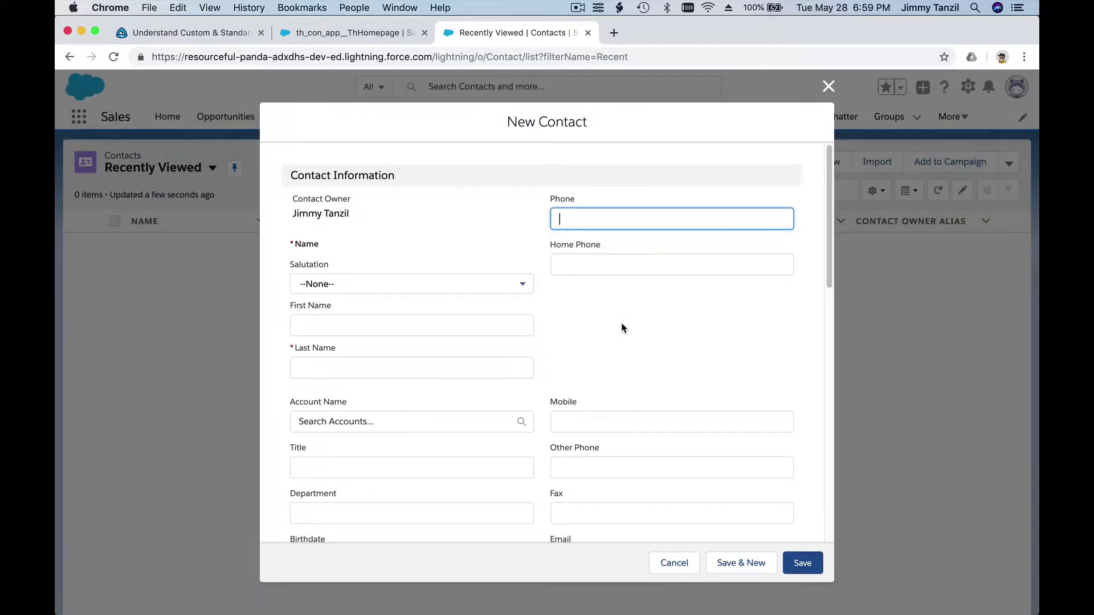
left_click(389, 325)
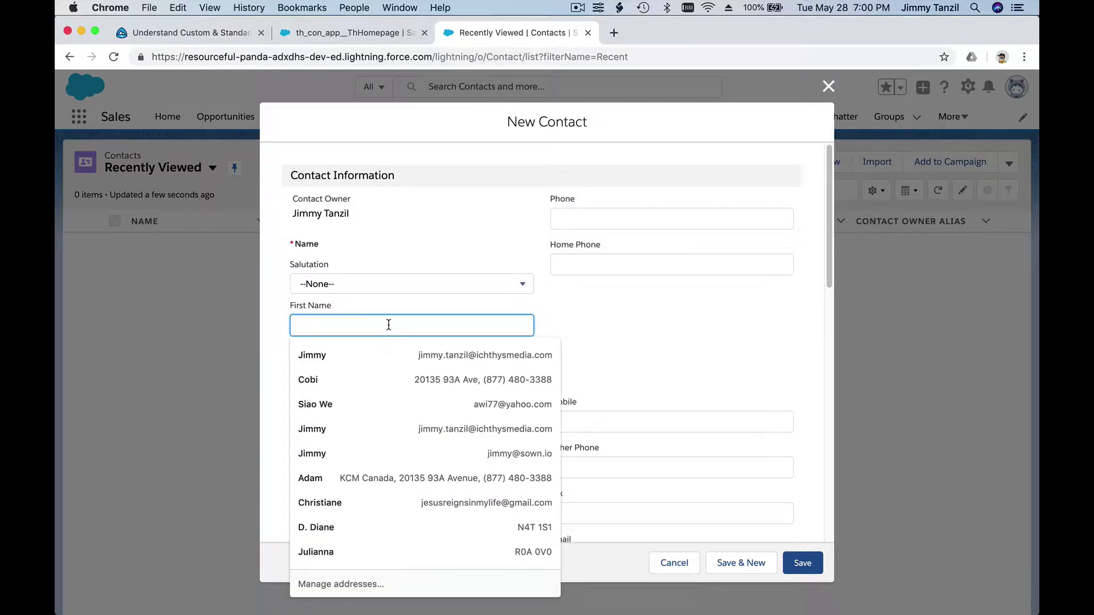
type("John")
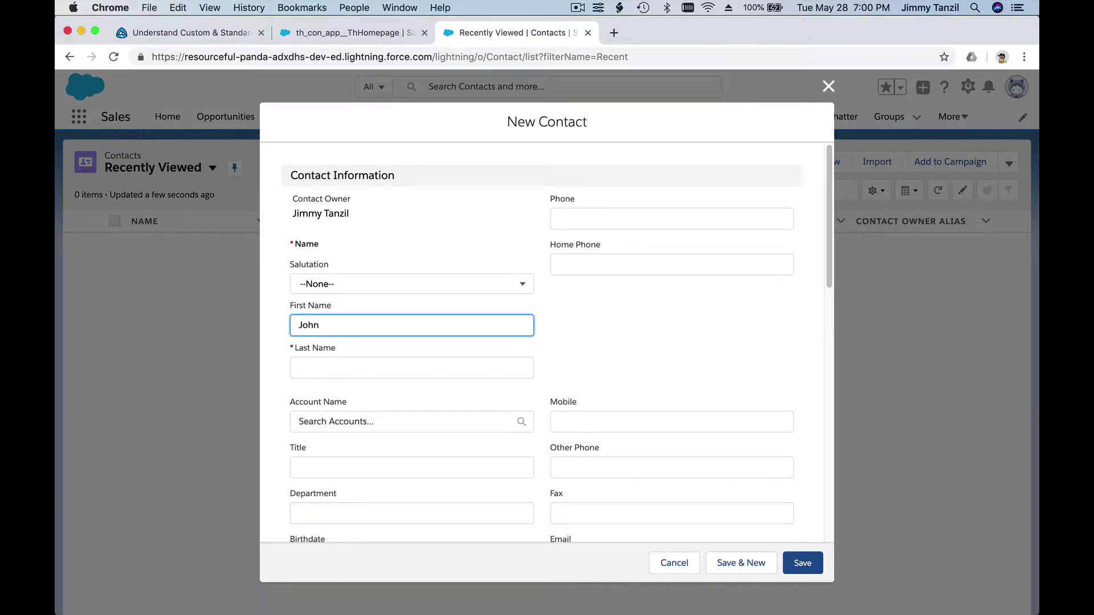
key("Tab")
type("Doe")
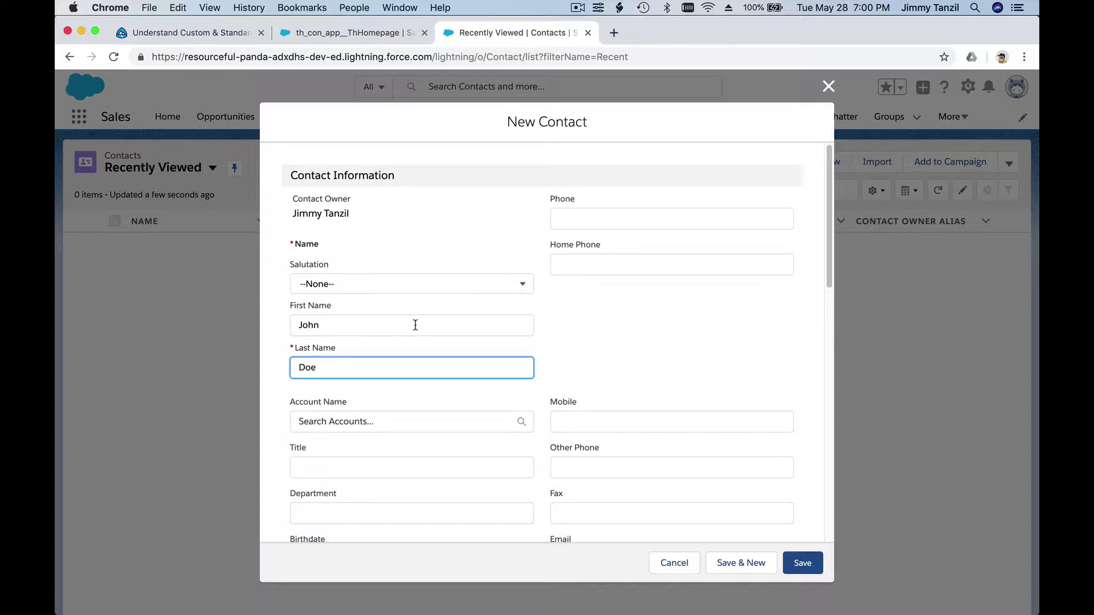
left_click(607, 337)
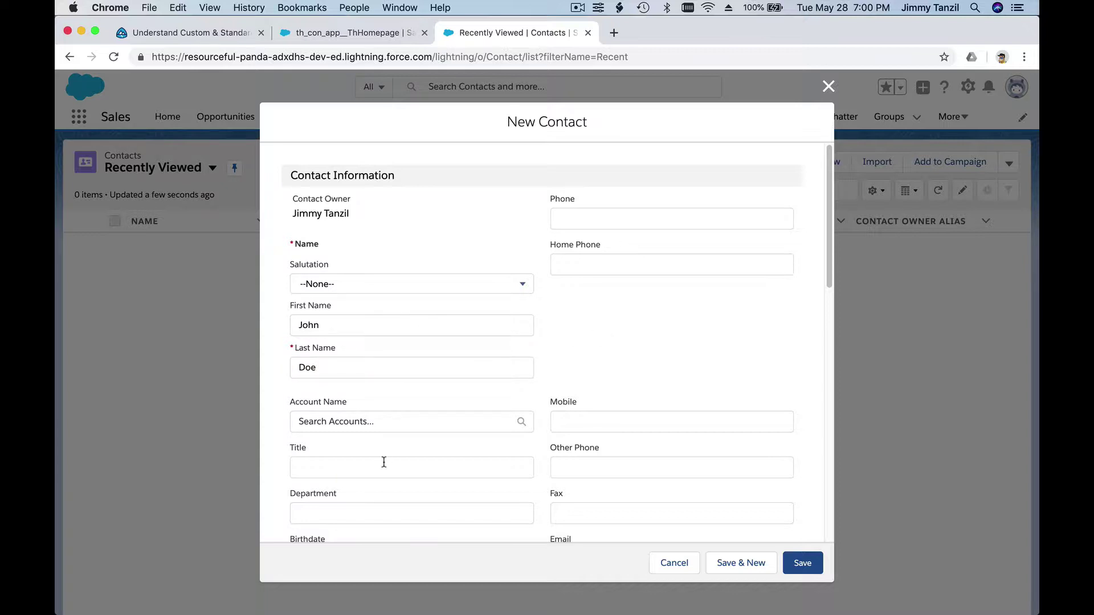
- Fill in Hobby with "Pets", "Lego" and "Games - Minecraft" on separate lines, and save the contact
scroll(373, 464, "down", 3)
scroll(375, 470, "down", 1)
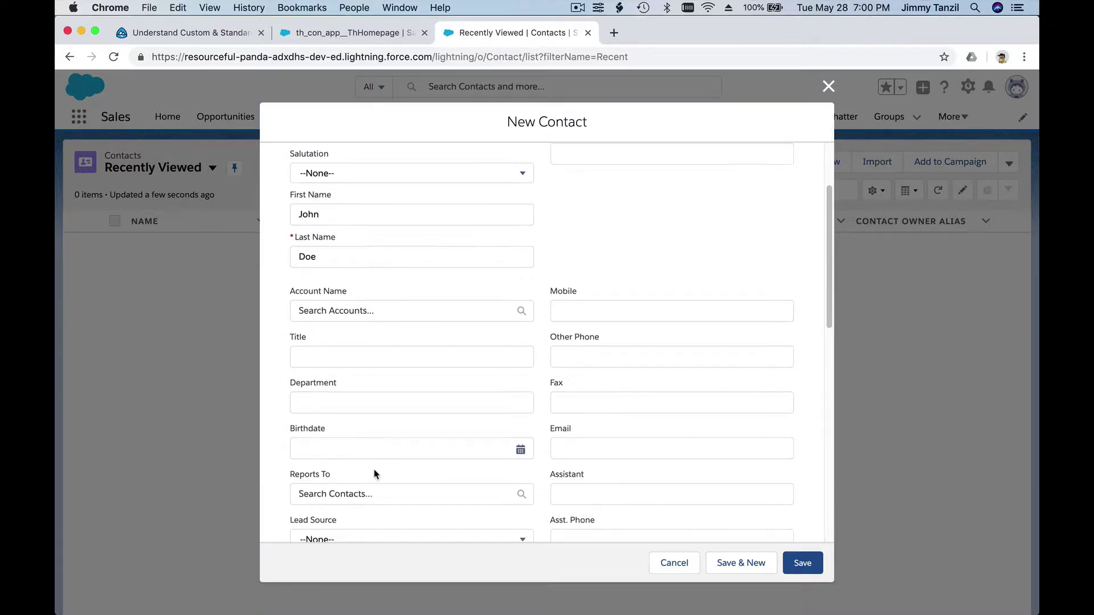
scroll(504, 396, "down", 4)
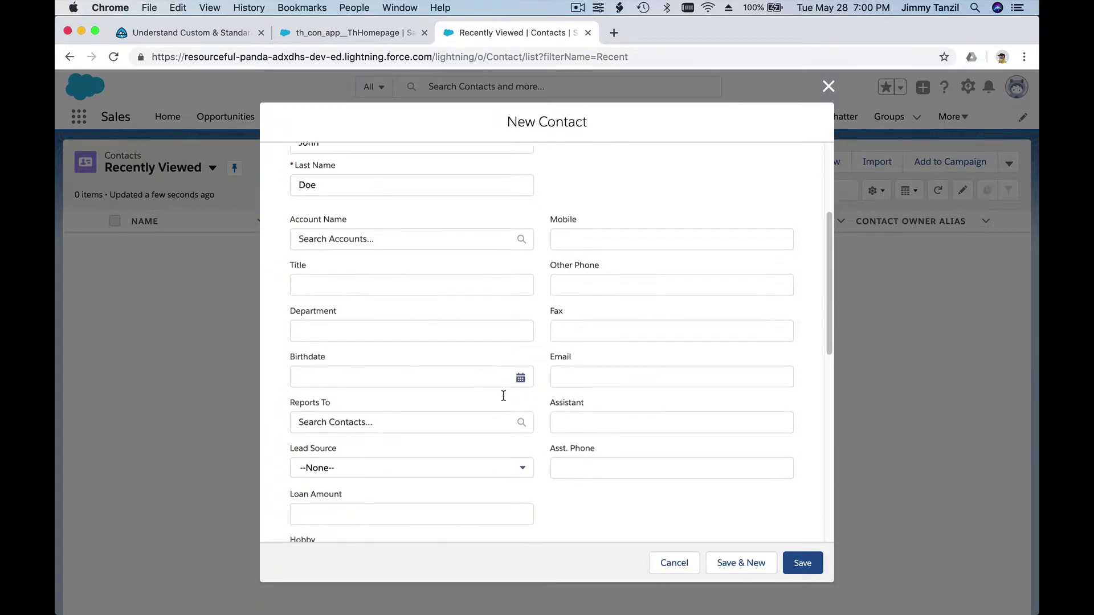
scroll(503, 396, "down", 6)
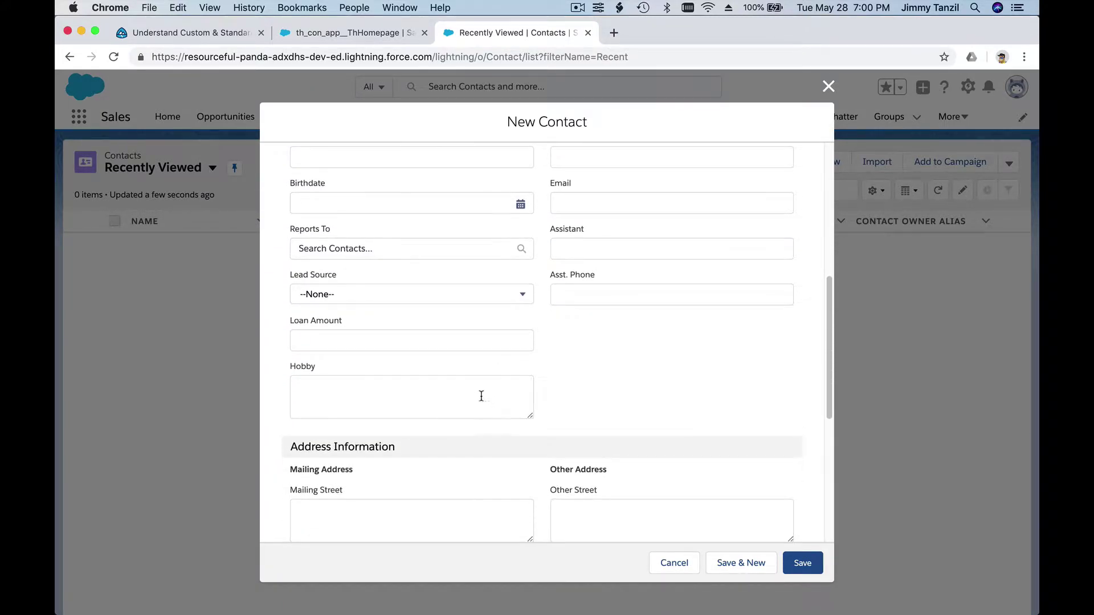
left_click(475, 398)
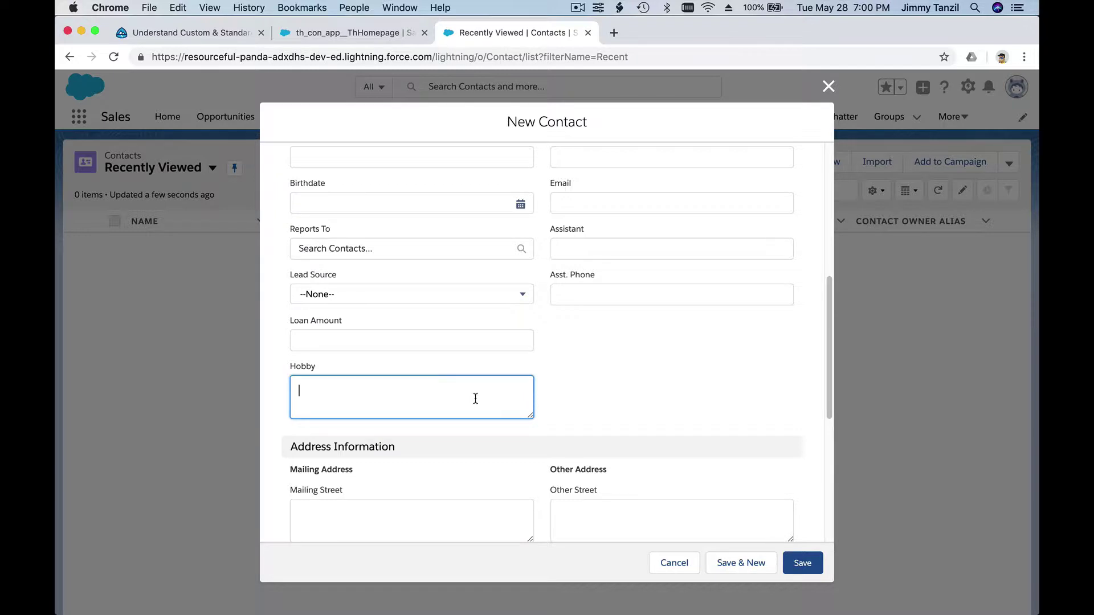
type("Pets")
key("Return")
type("Lego")
key("Return")
type("Game")
key("BackSpace")
type("mes - M")
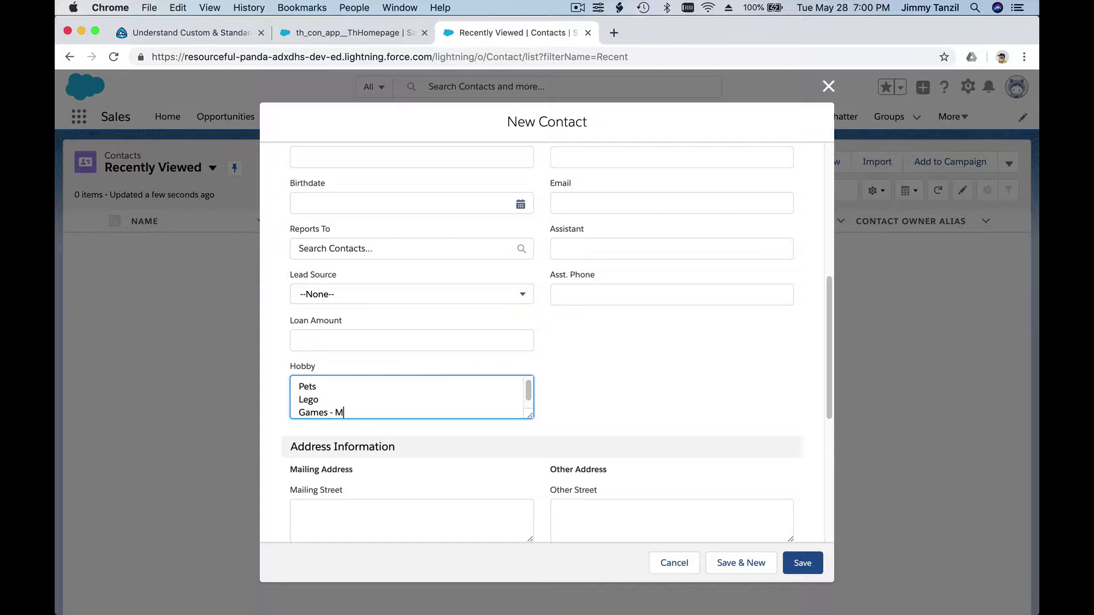
type("inecraft")
scroll(647, 405, "down", 3)
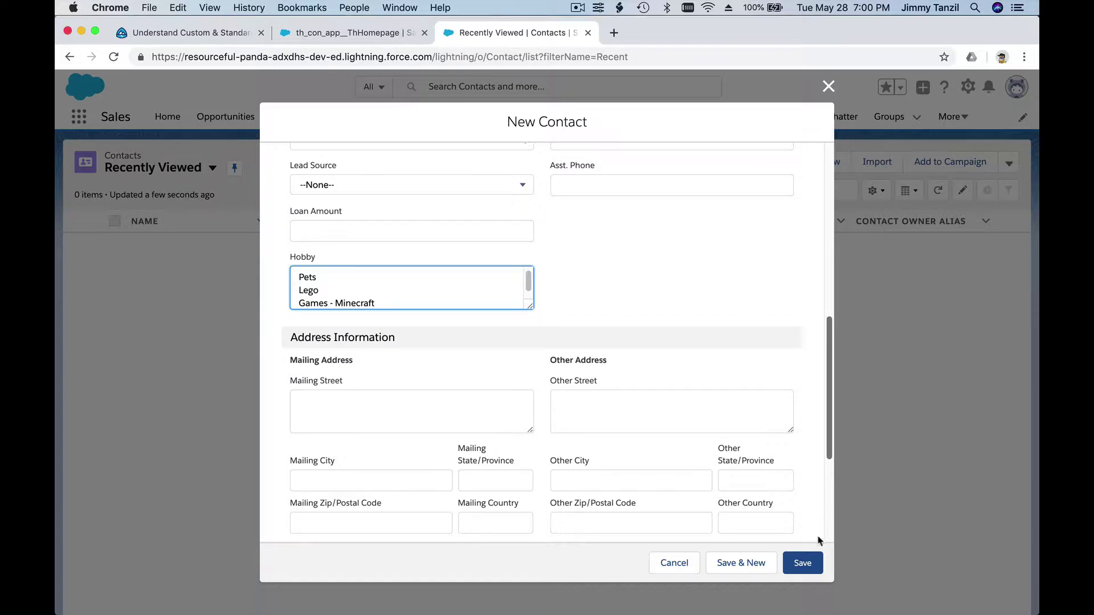
left_click(812, 562)
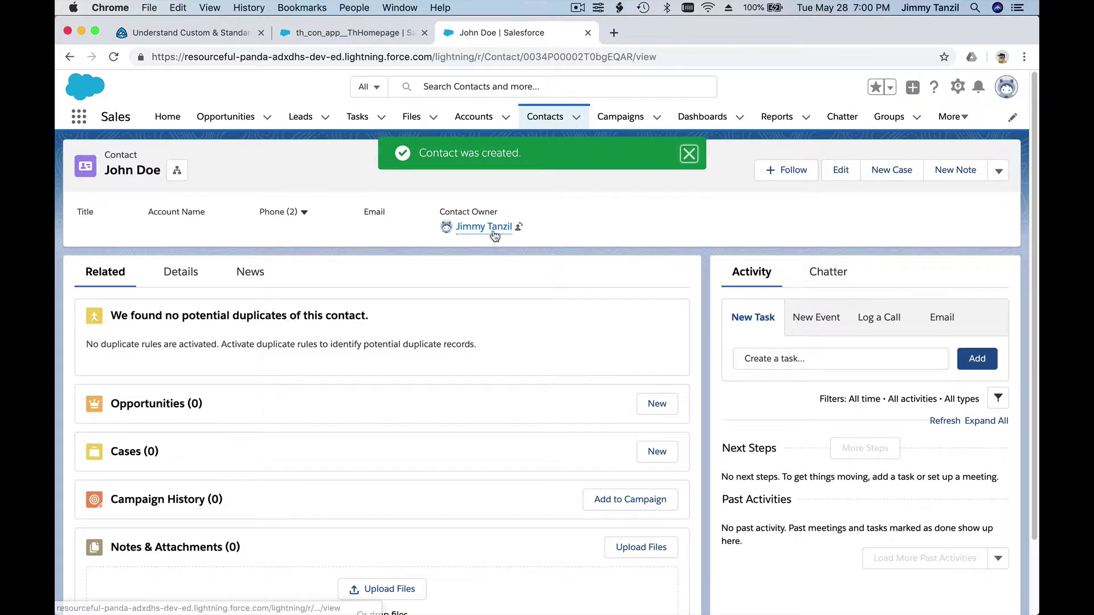
left_click(696, 153)
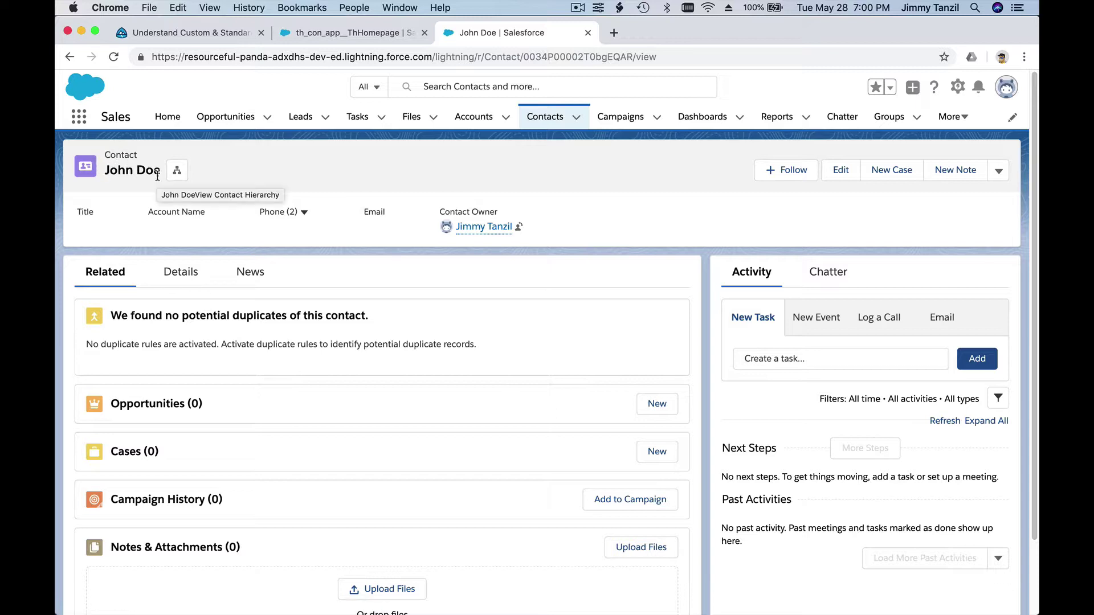
- Open the new contact's details and examine the standard fields and the custom Hobby field
left_click(188, 274)
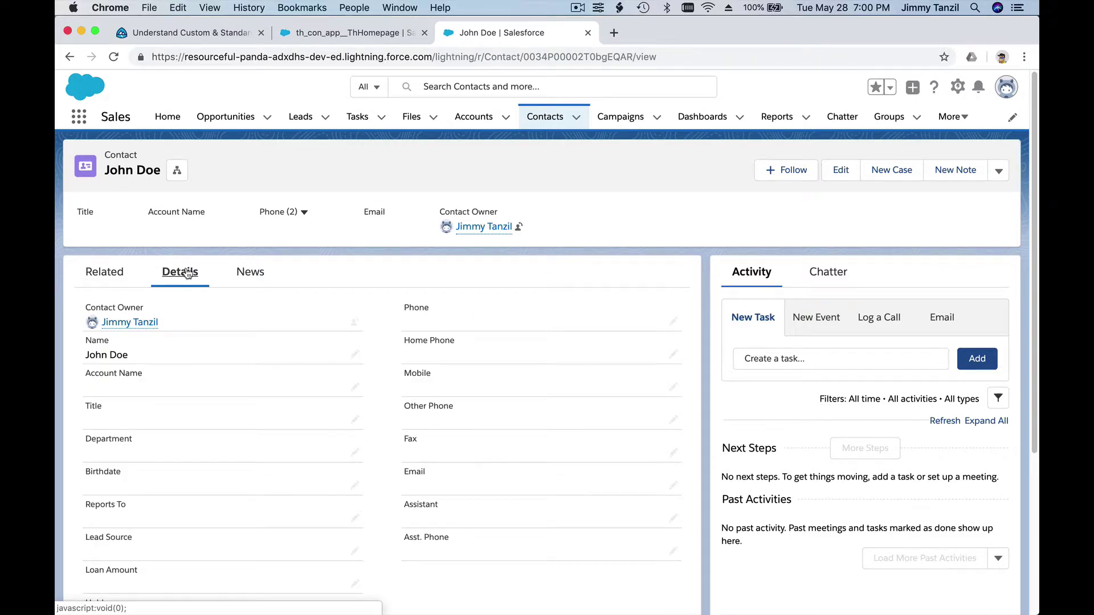
scroll(187, 274, "down", 5)
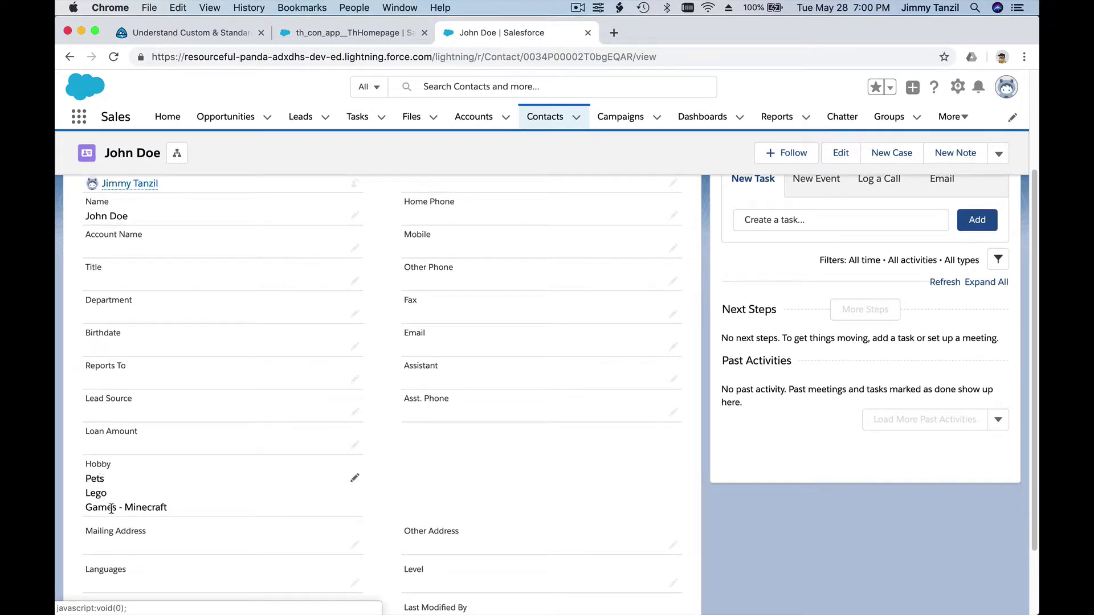
scroll(125, 493, "up", 3)
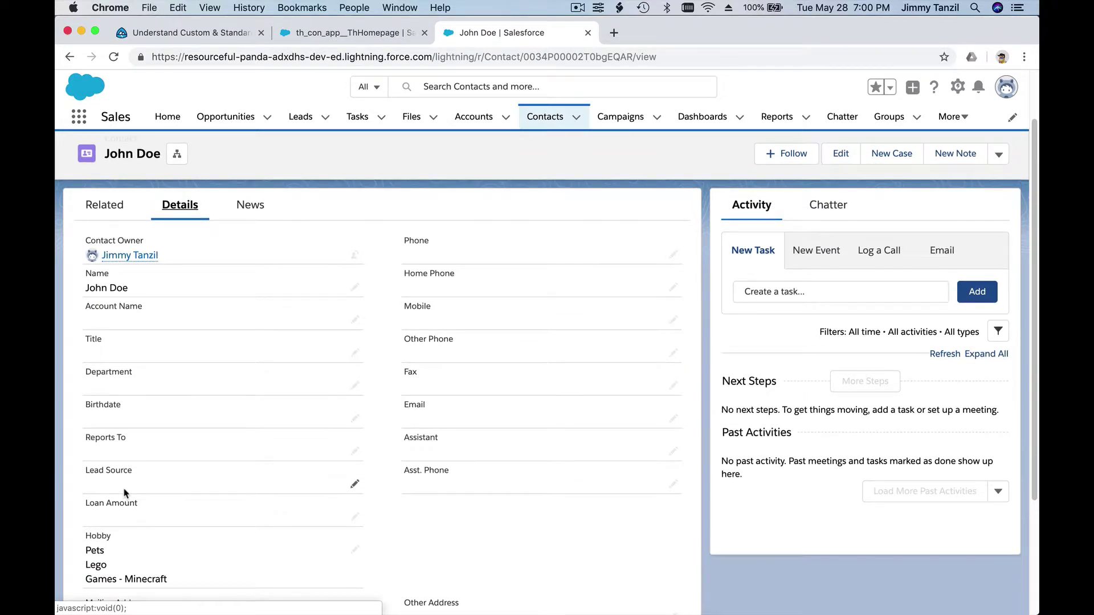
scroll(126, 493, "up", 2)
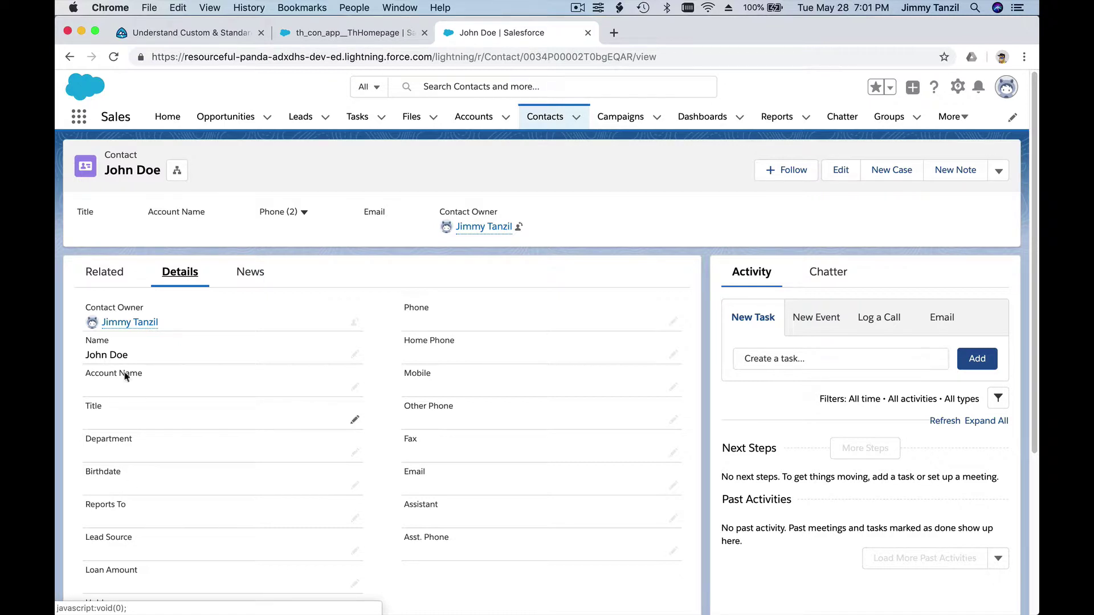
double_click(107, 154)
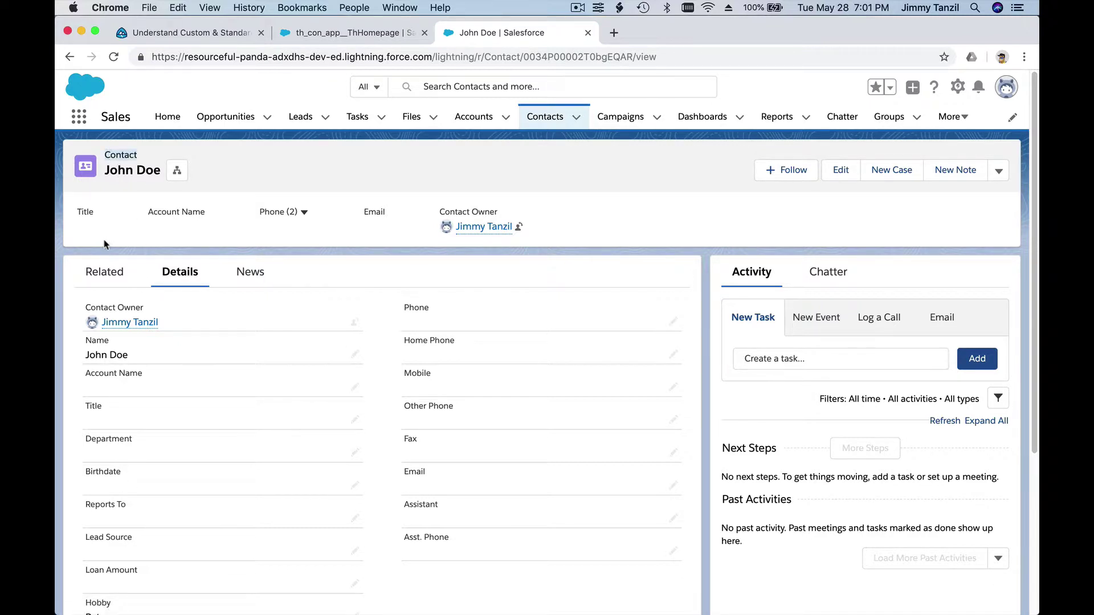
left_click(126, 194)
mouse_move(137, 329)
scroll(145, 272, "down", 1)
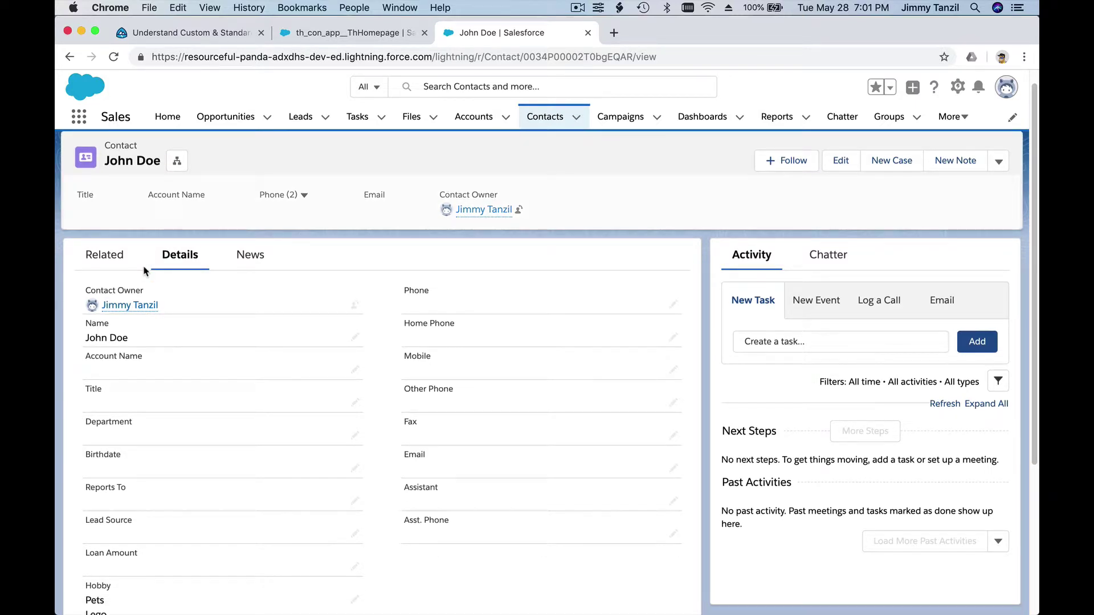
- Return to the Trailhead unit and review its instructions for creating the Property custom object
left_click(208, 36)
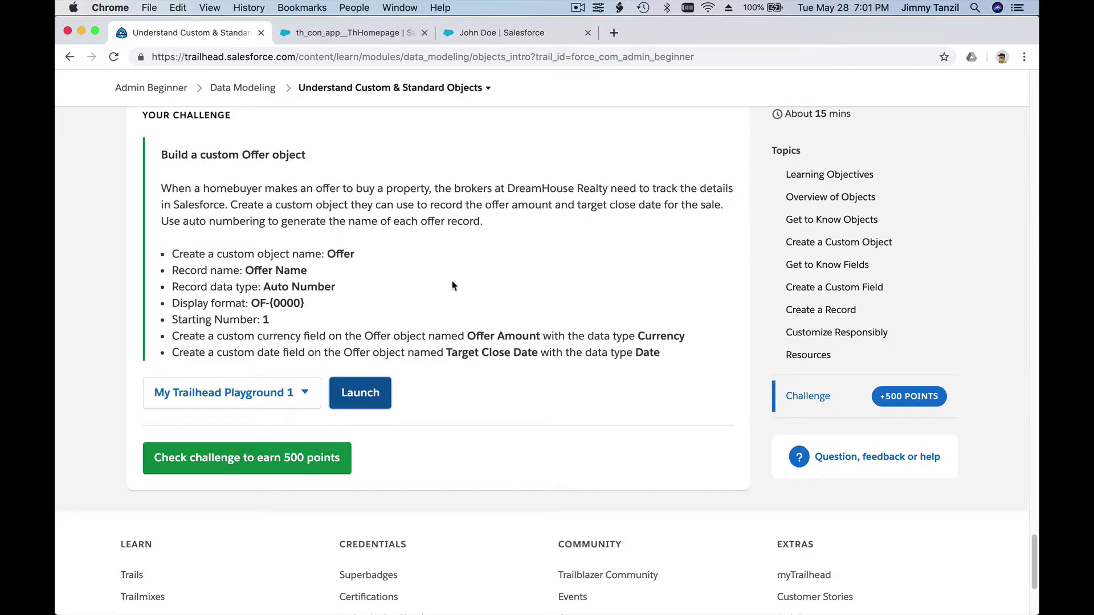
scroll(453, 285, "up", 7)
scroll(452, 284, "up", 15)
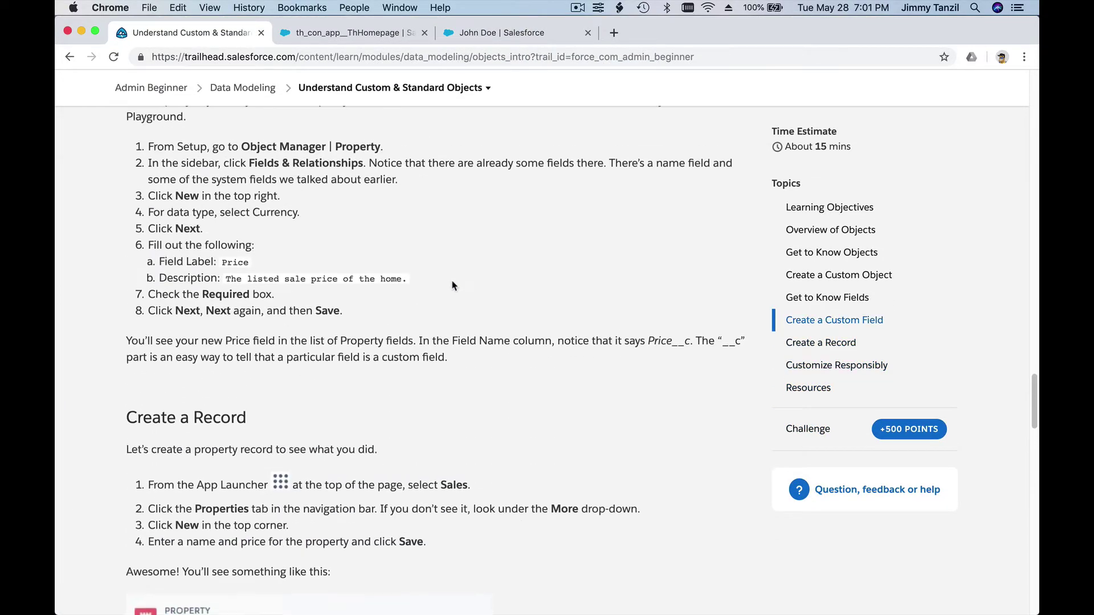
scroll(453, 283, "up", 10)
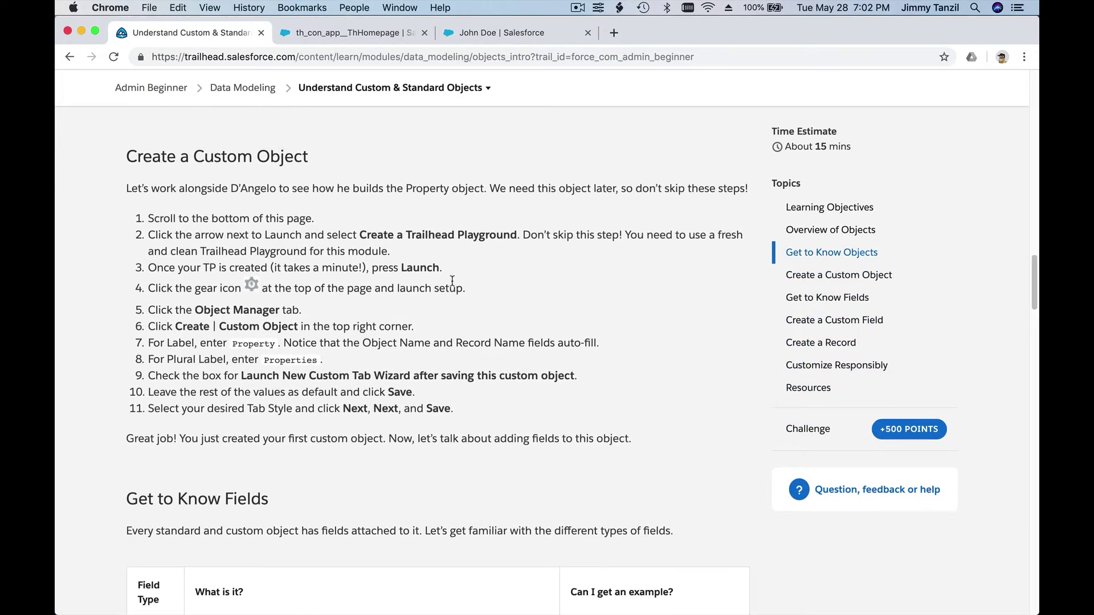
scroll(452, 281, "up", 1)
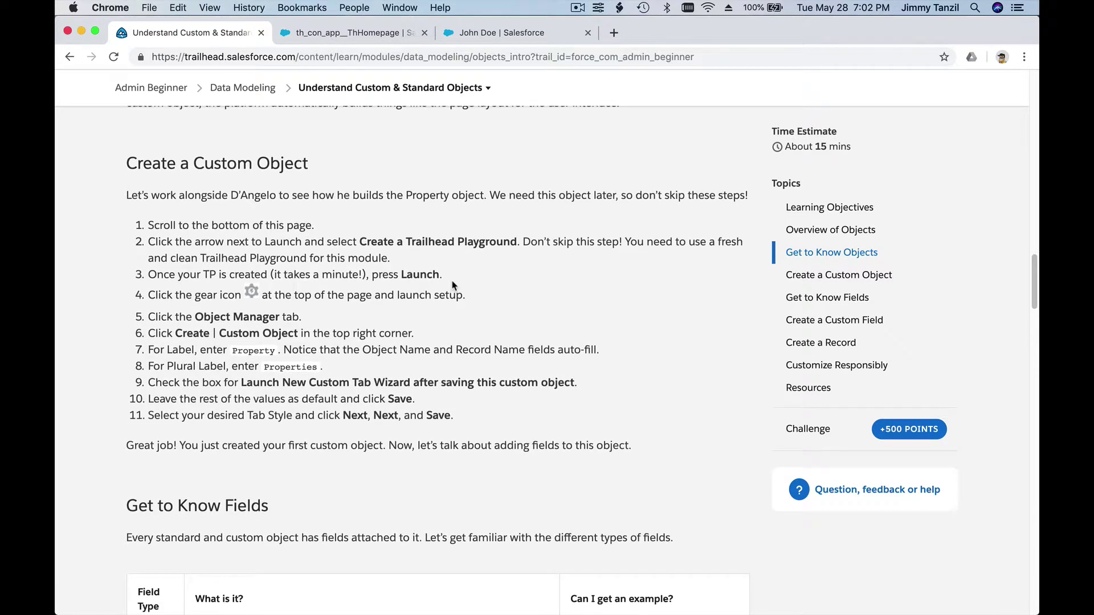
- Switch to the Playground, open the Object Manager in Setup and look through the list of objects
scroll(394, 192, "up", 2)
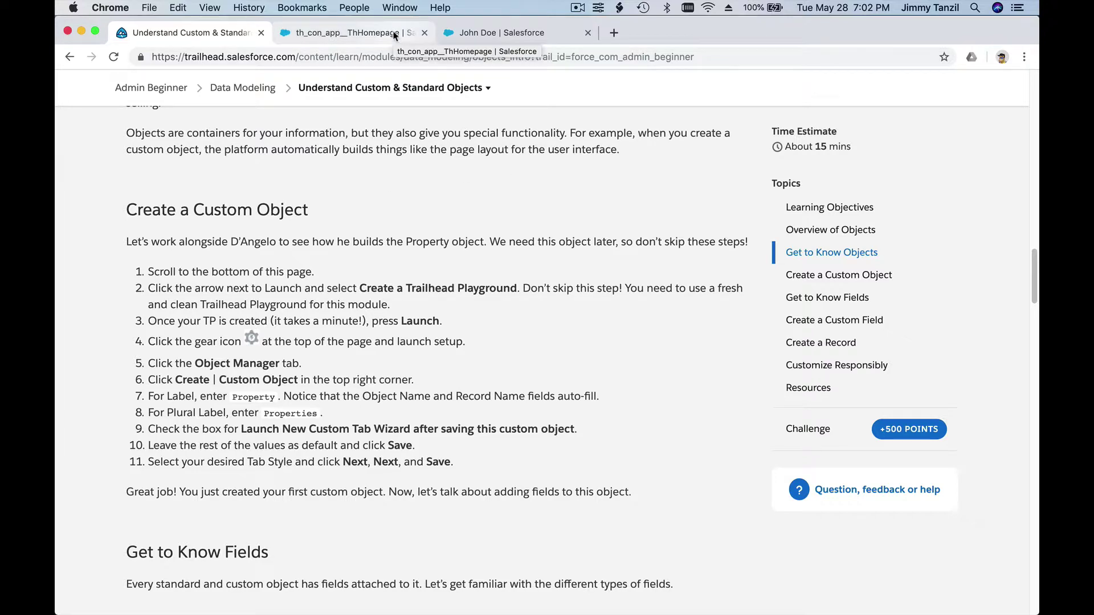
left_click(466, 34)
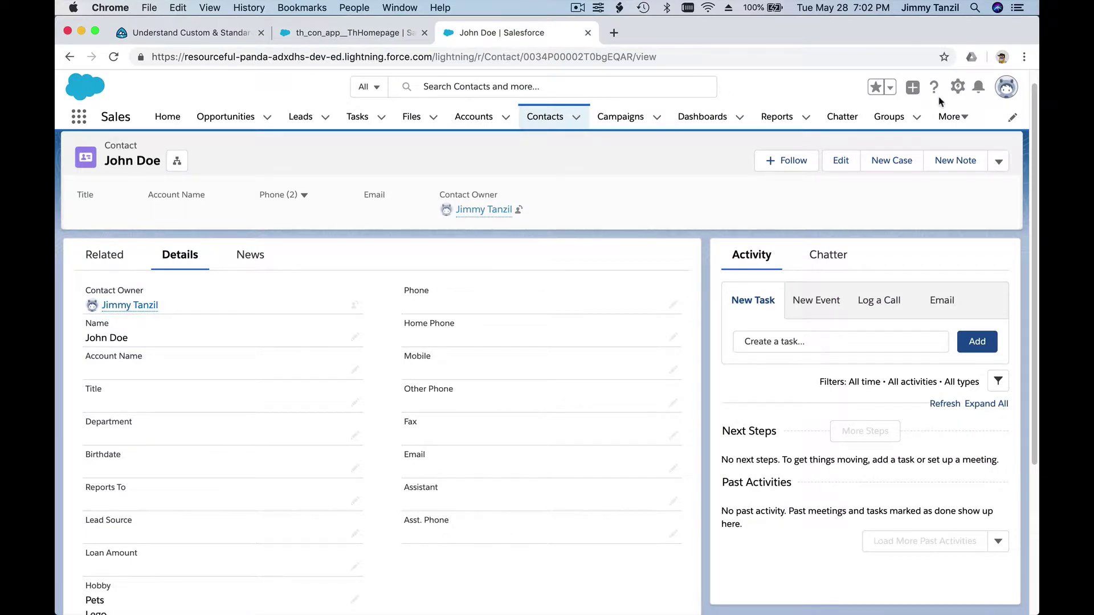
left_click(960, 89)
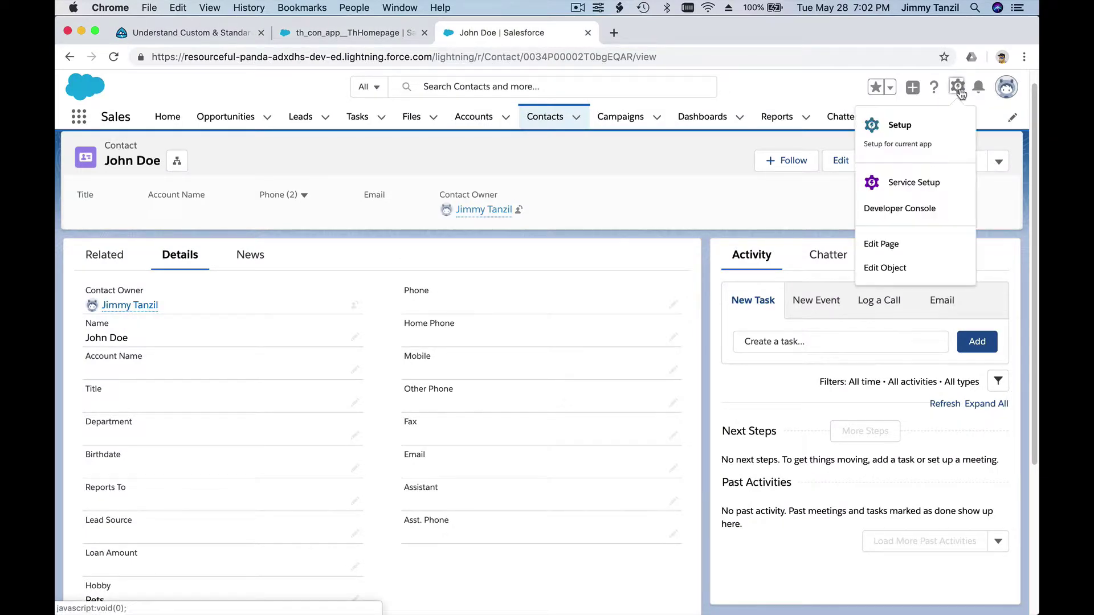
left_click(908, 139)
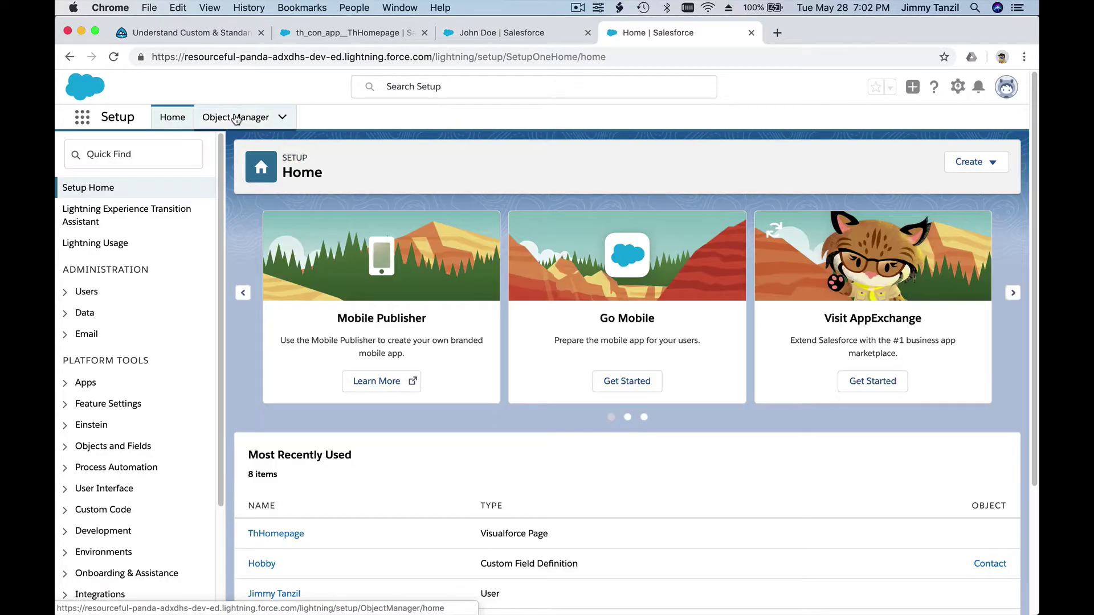
left_click(234, 117)
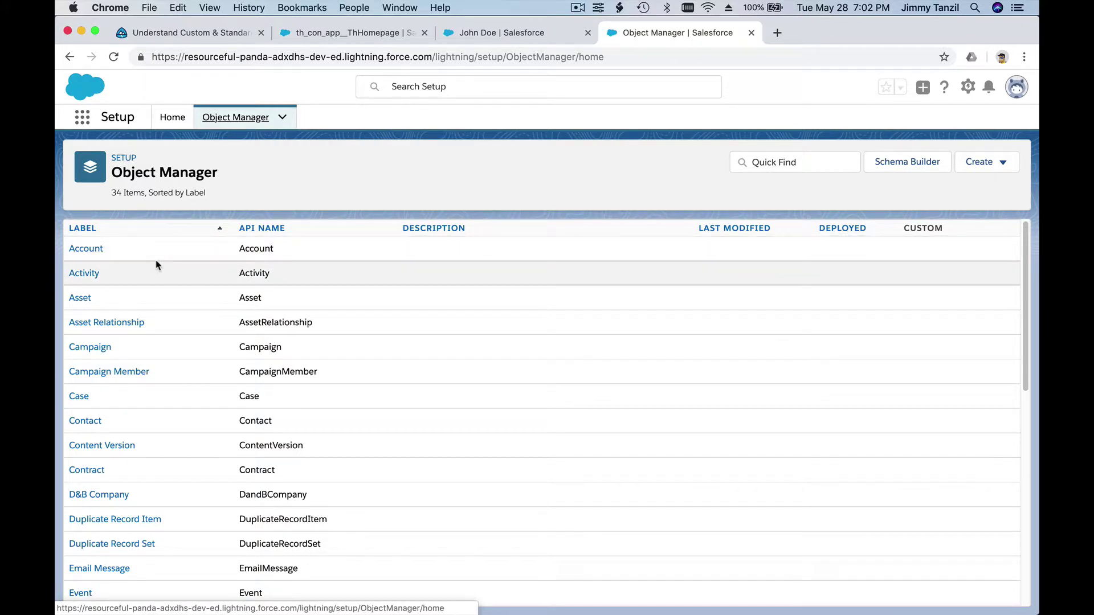
scroll(158, 265, "down", 1)
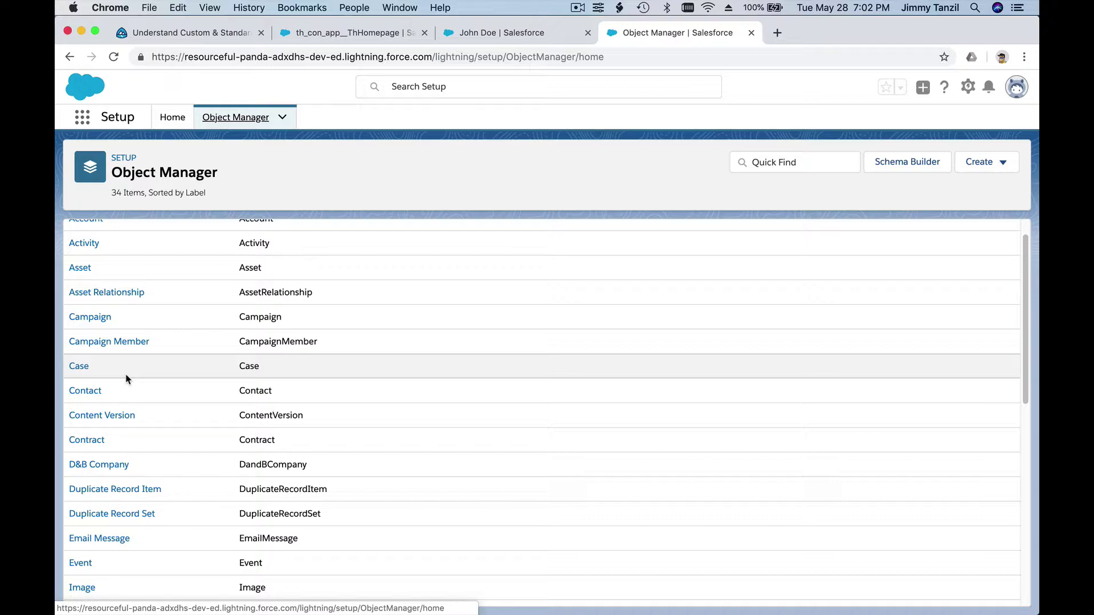
scroll(126, 380, "up", 1)
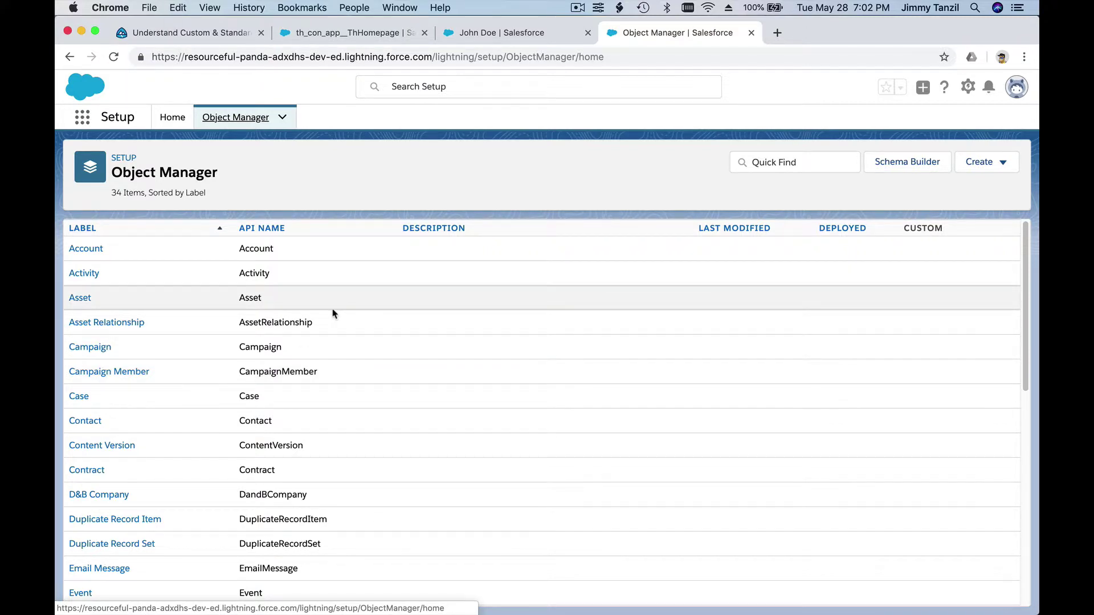
- Return to the Create a Custom Object instructions in the Trailhead unit
left_click(220, 37)
scroll(287, 237, "up", 2)
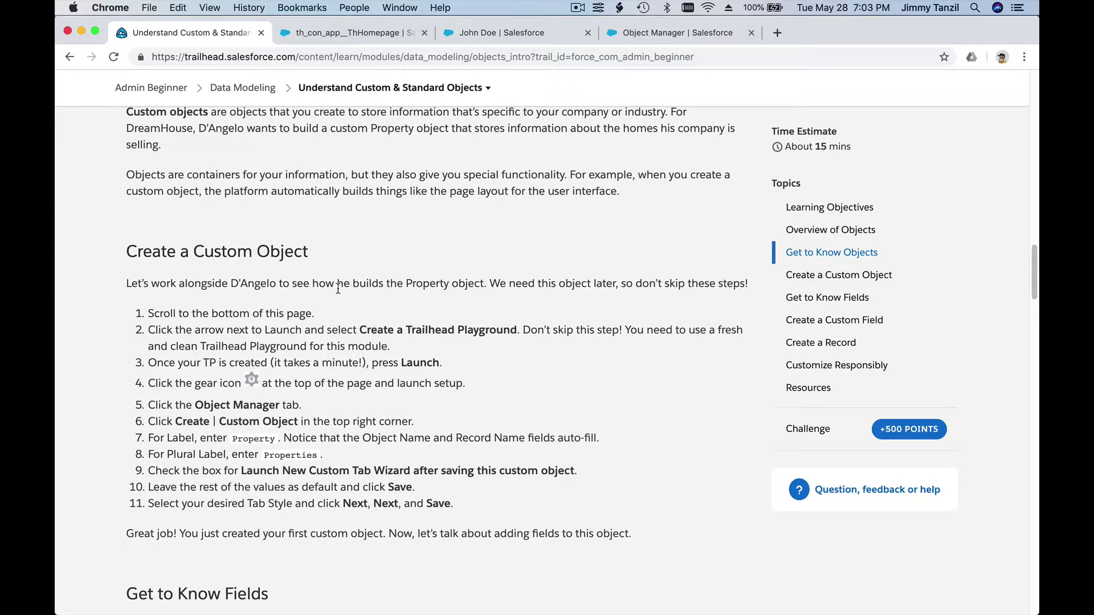
mouse_move(58, 268)
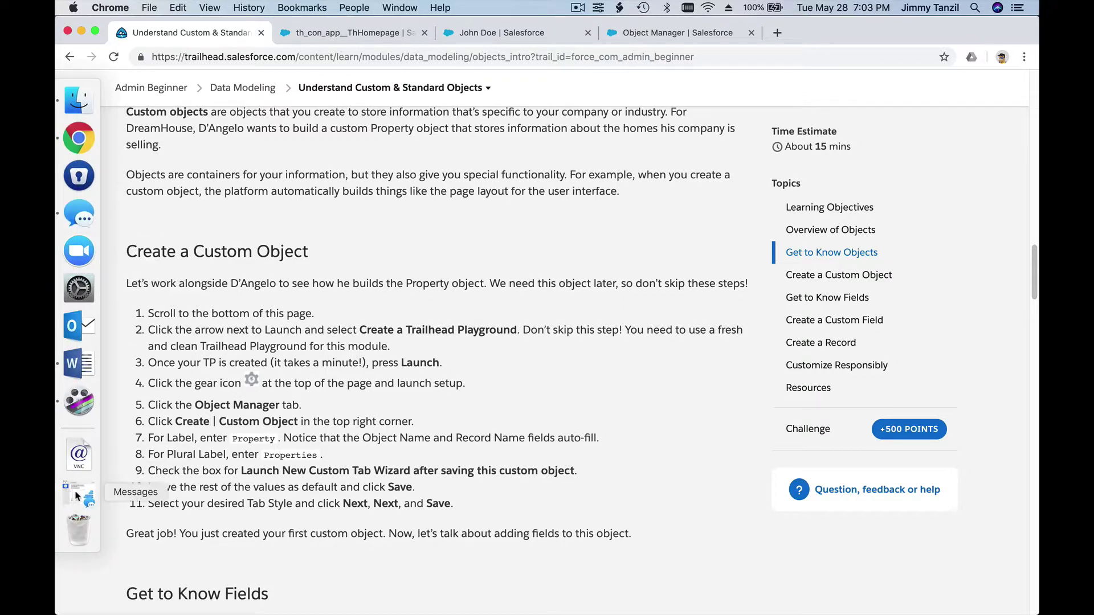
left_click(78, 363)
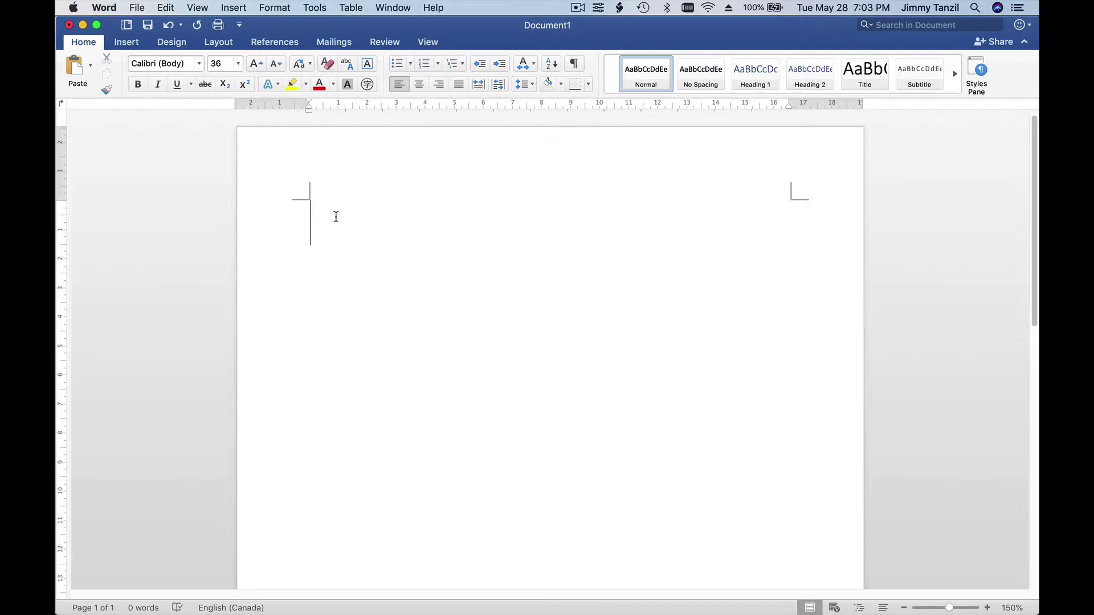
mouse_move(57, 184)
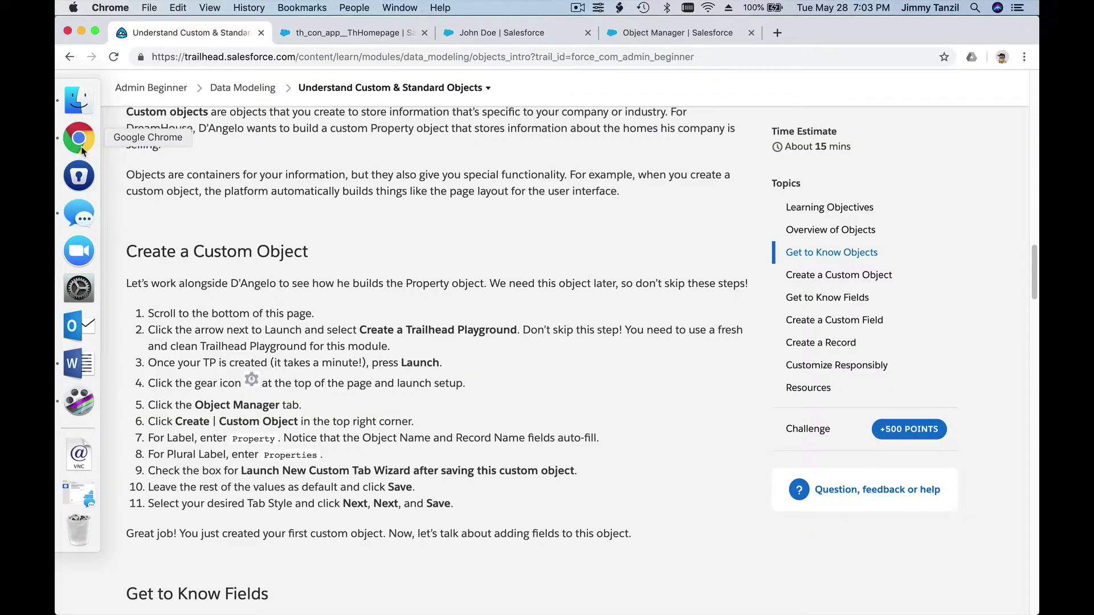
left_click(79, 138)
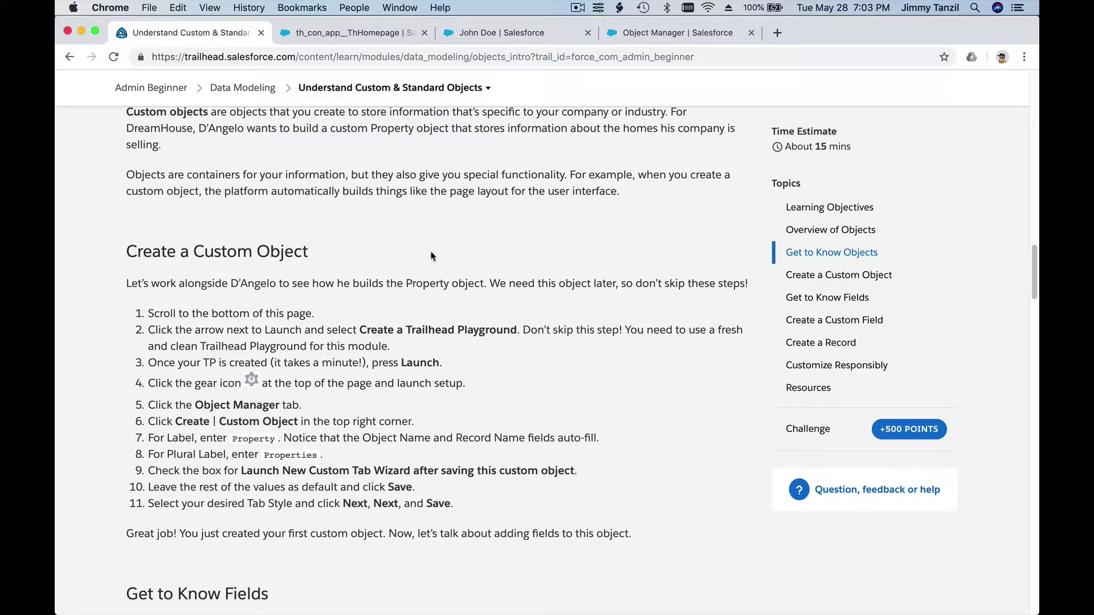
- Review the definitions of standard and custom objects and the Create a Custom Object instructions in the Trailhead unit
scroll(431, 256, "up", 5)
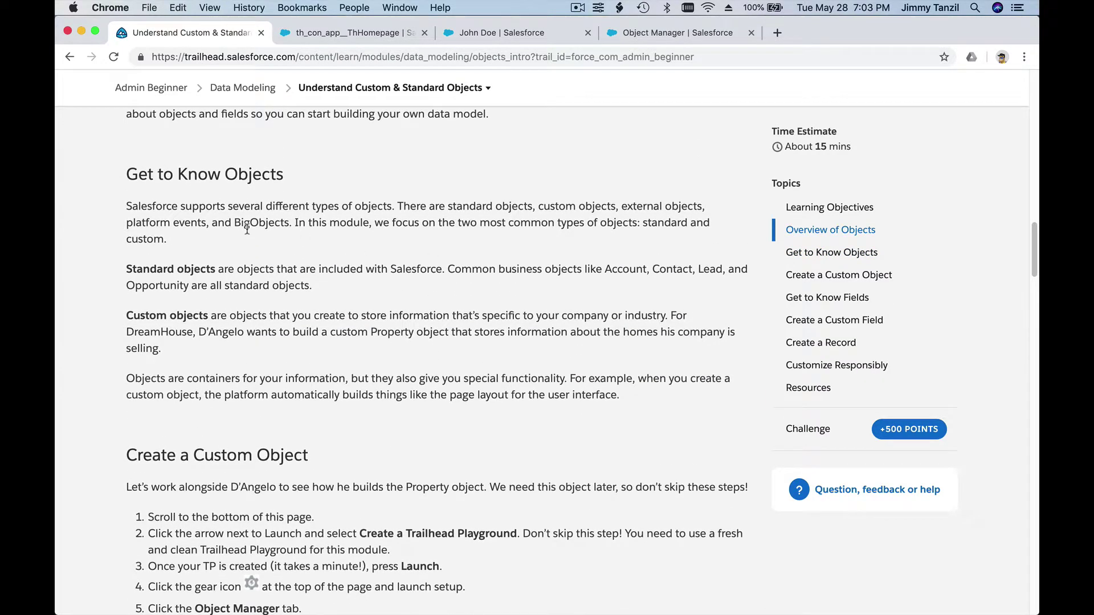
left_click_drag(127, 269, 217, 269)
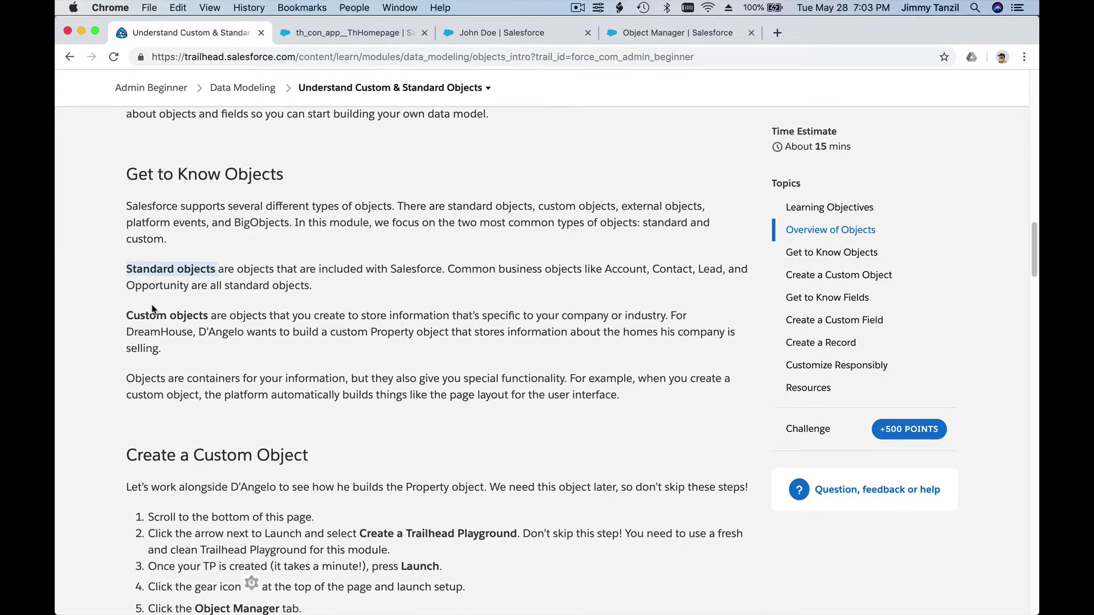
left_click_drag(126, 315, 209, 317)
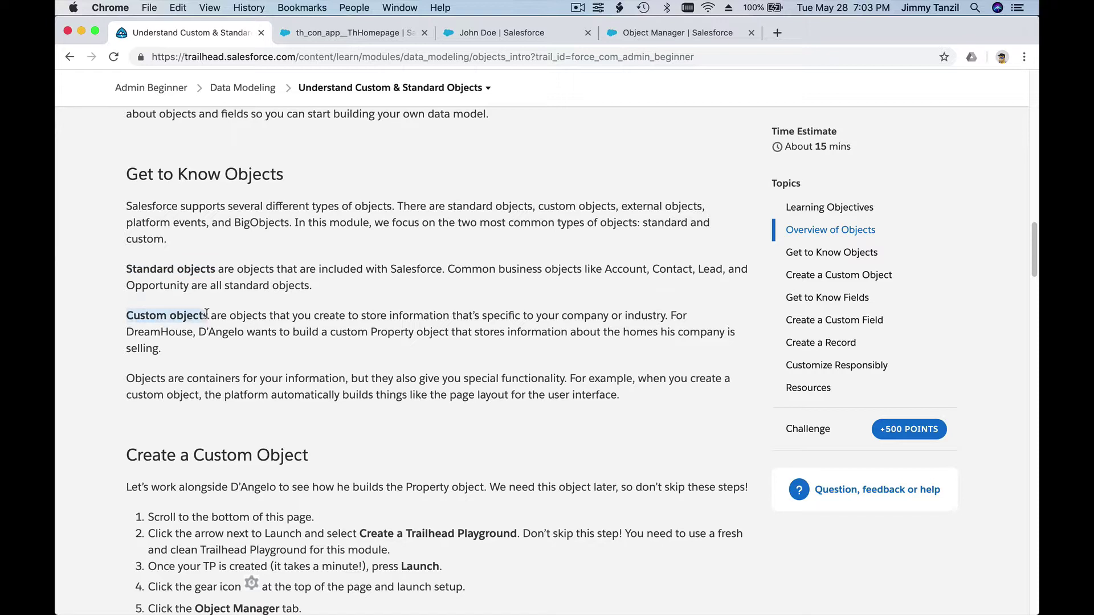
left_click(280, 301)
scroll(280, 300, "down", 1)
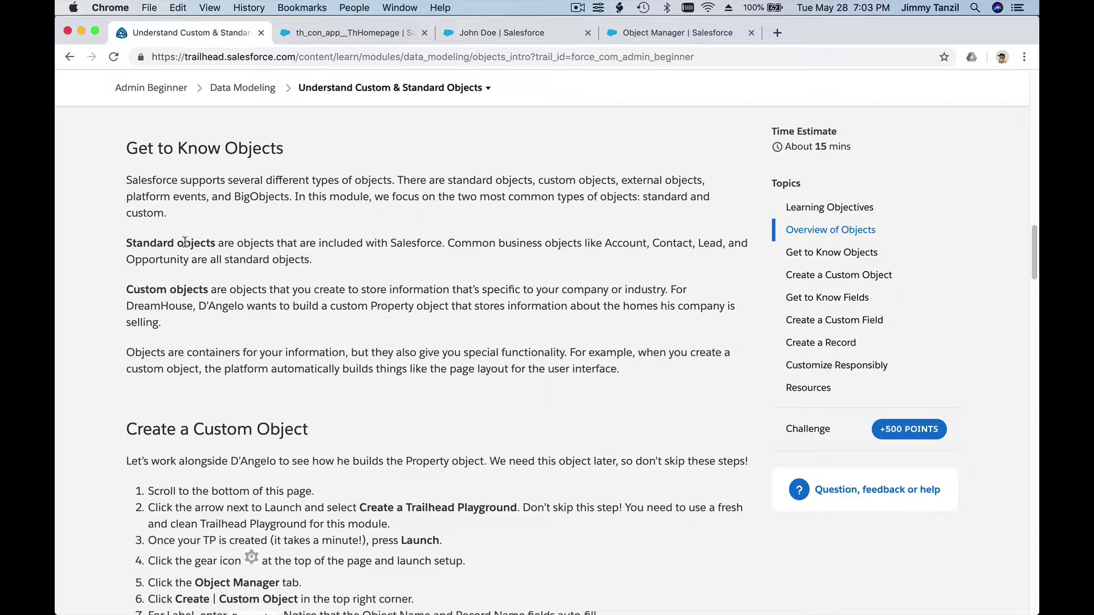
scroll(185, 242, "down", 1)
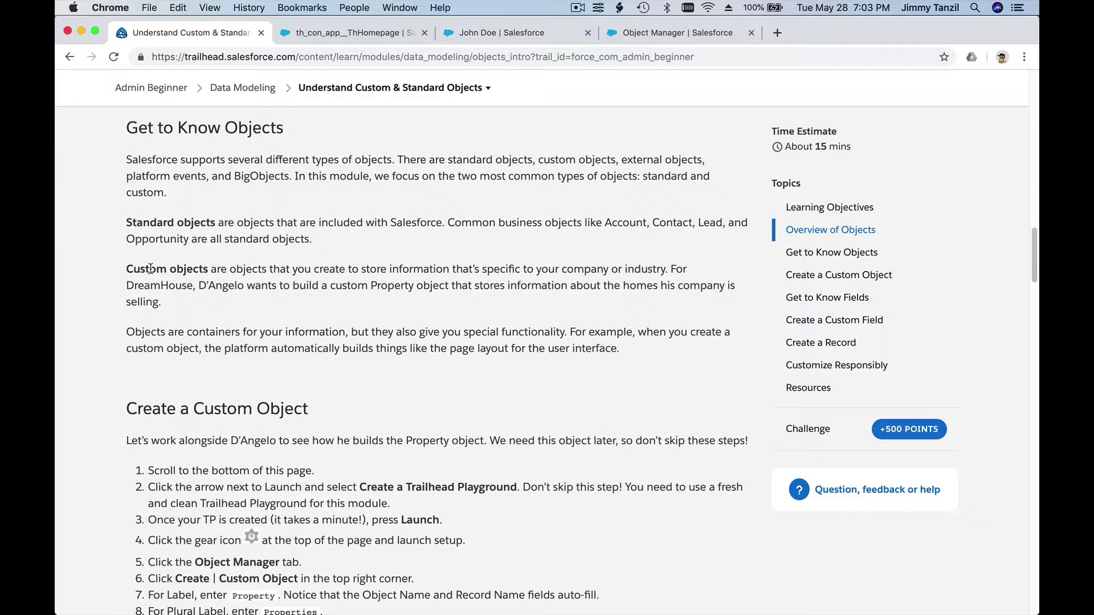
scroll(150, 269, "down", 5)
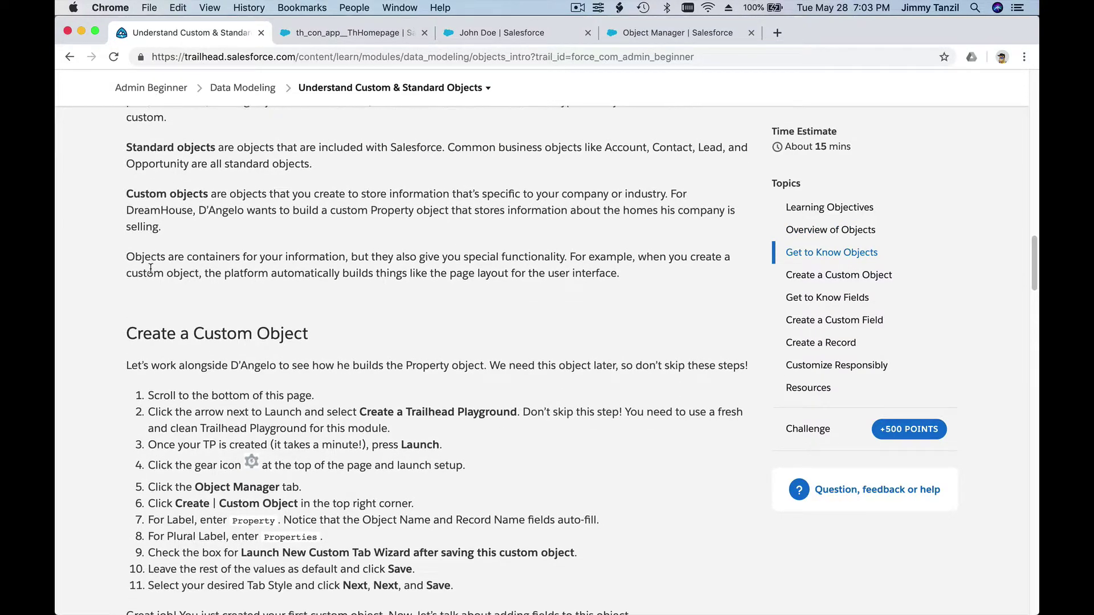
scroll(150, 269, "down", 2)
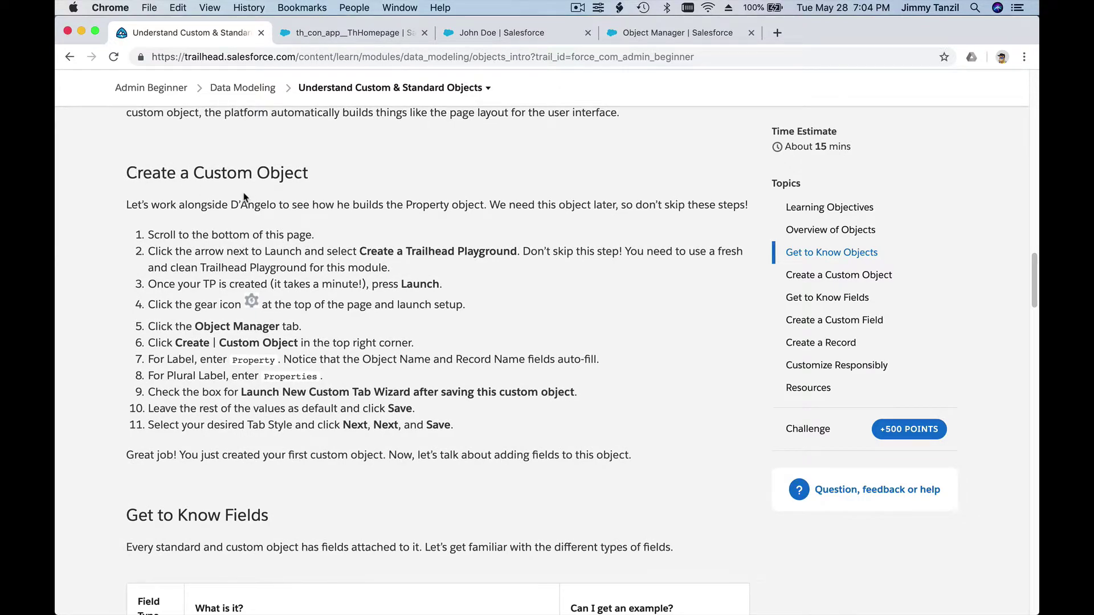
scroll(243, 194, "down", 1)
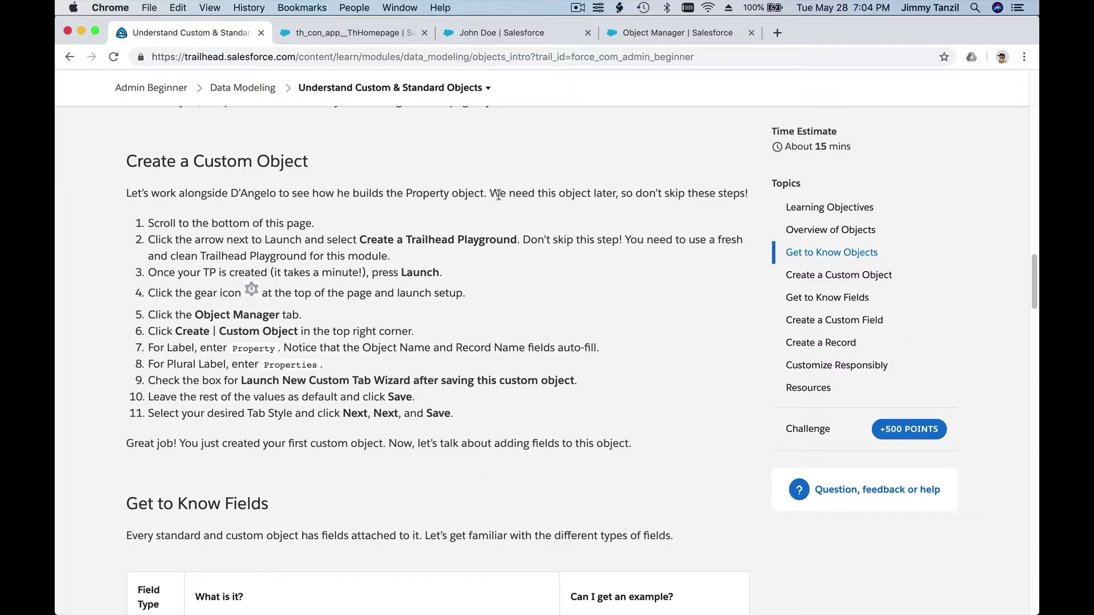
- Start a new custom object in the Playground's Object Manager with the label "Property" and the plural label "Properties"
left_click(657, 40)
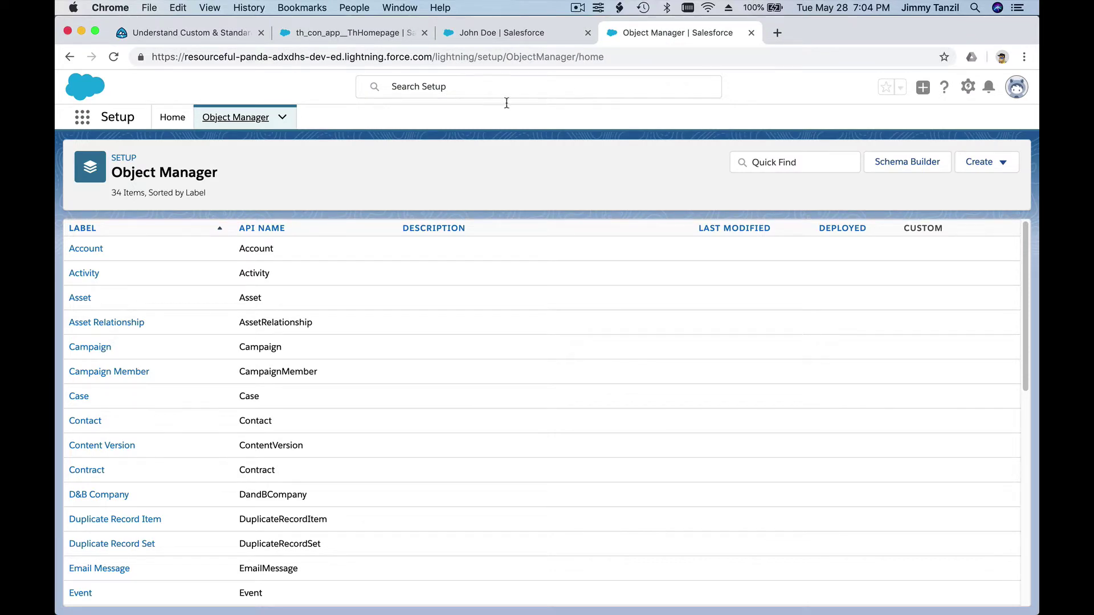
left_click(967, 89)
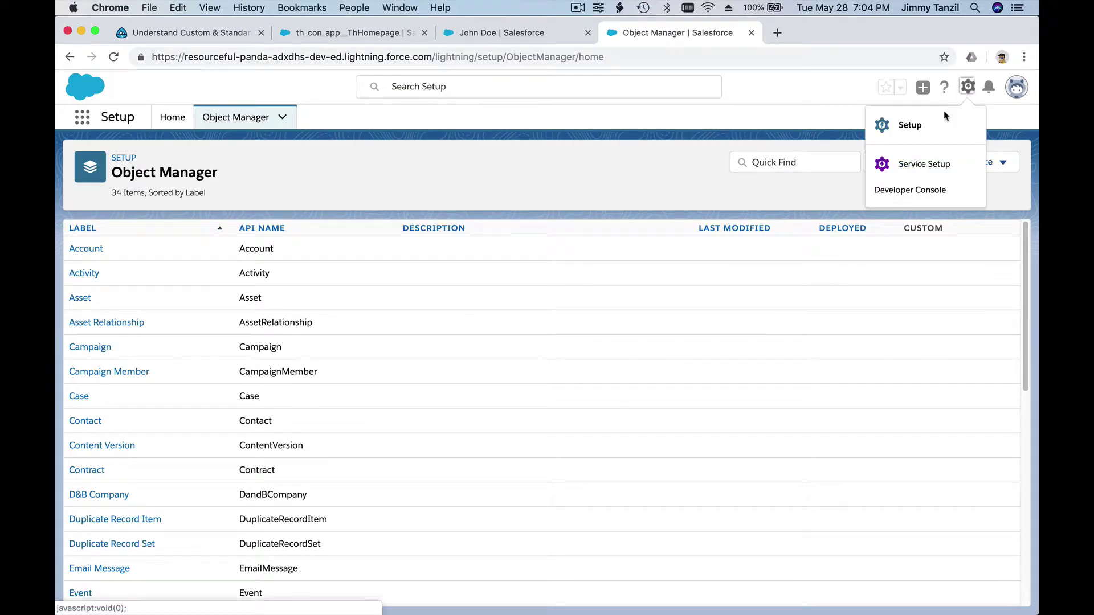
left_click(576, 168)
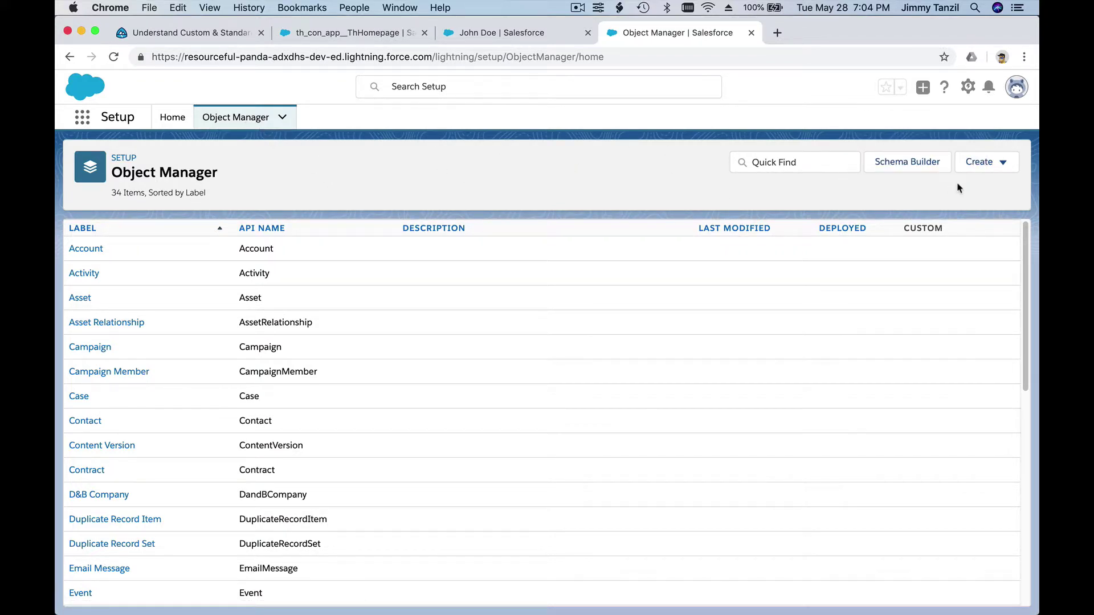
left_click(996, 171)
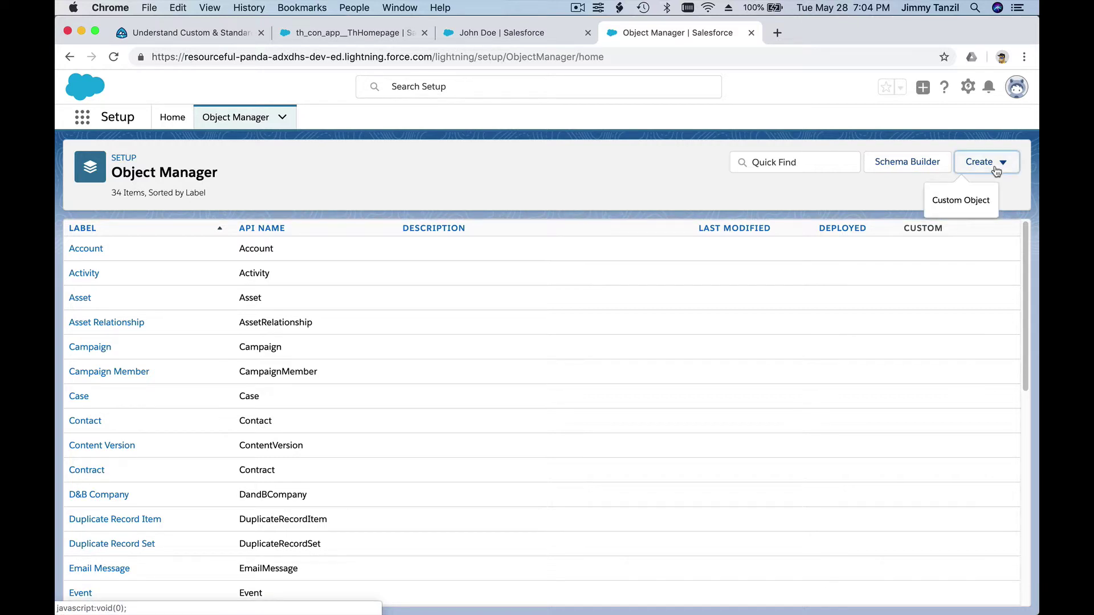
left_click(978, 201)
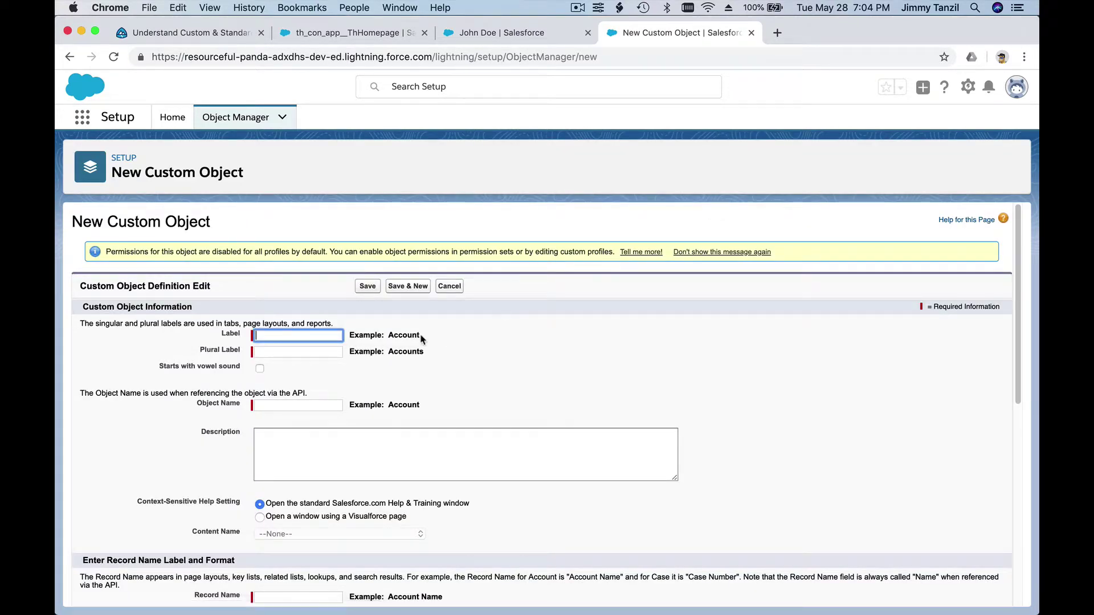
type("Property")
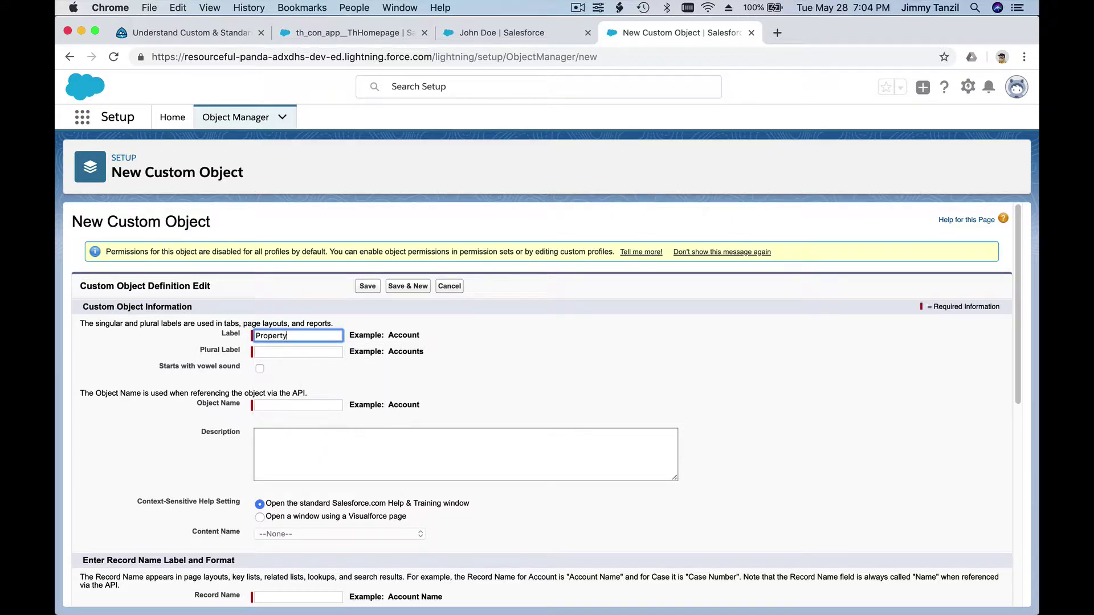
key("Tab")
type("Prope")
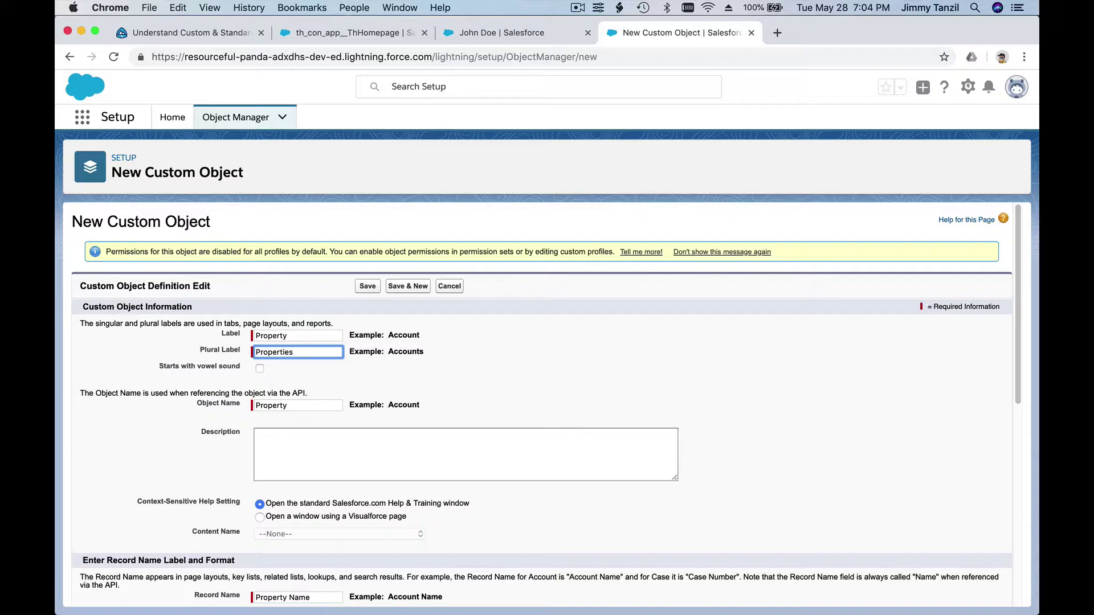
- Check the Trailhead instructions, save the Property custom object and open its fields and relationships
left_click(267, 35)
scroll(344, 225, "down", 3)
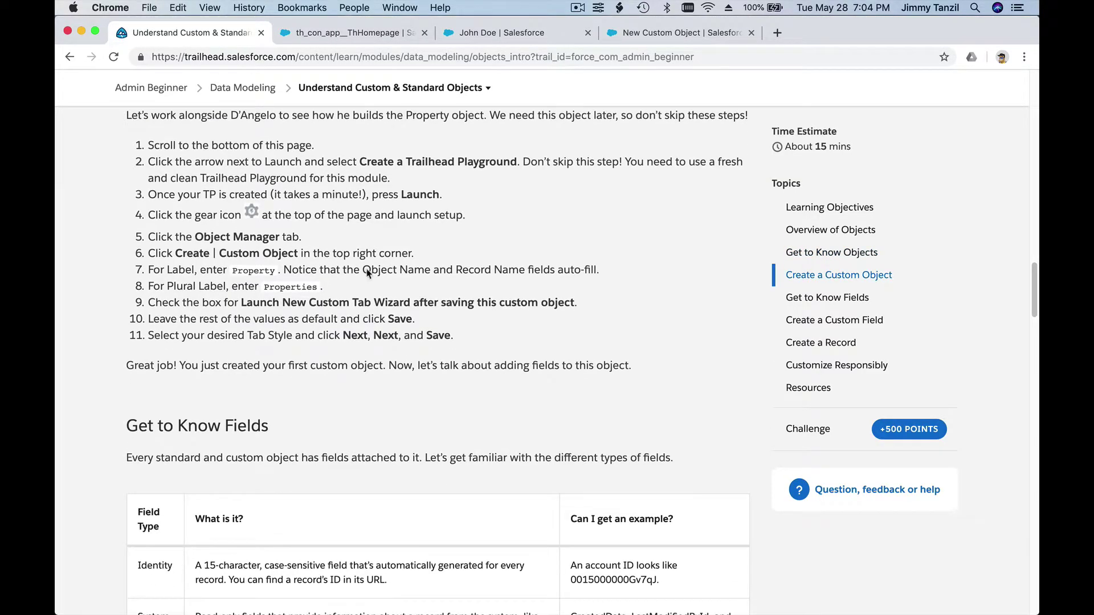
left_click(667, 34)
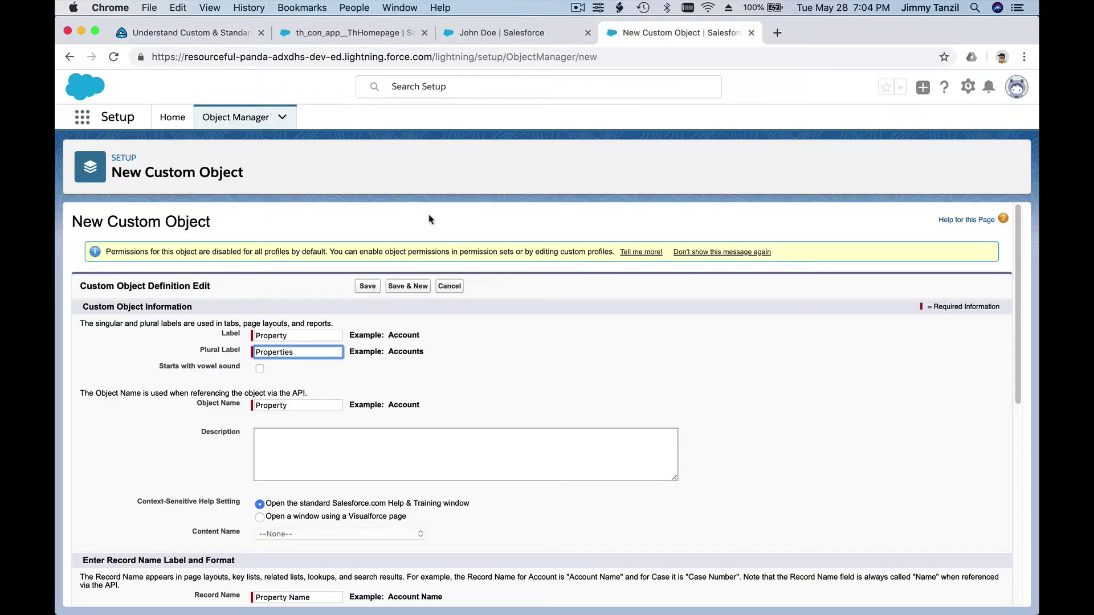
left_click(364, 287)
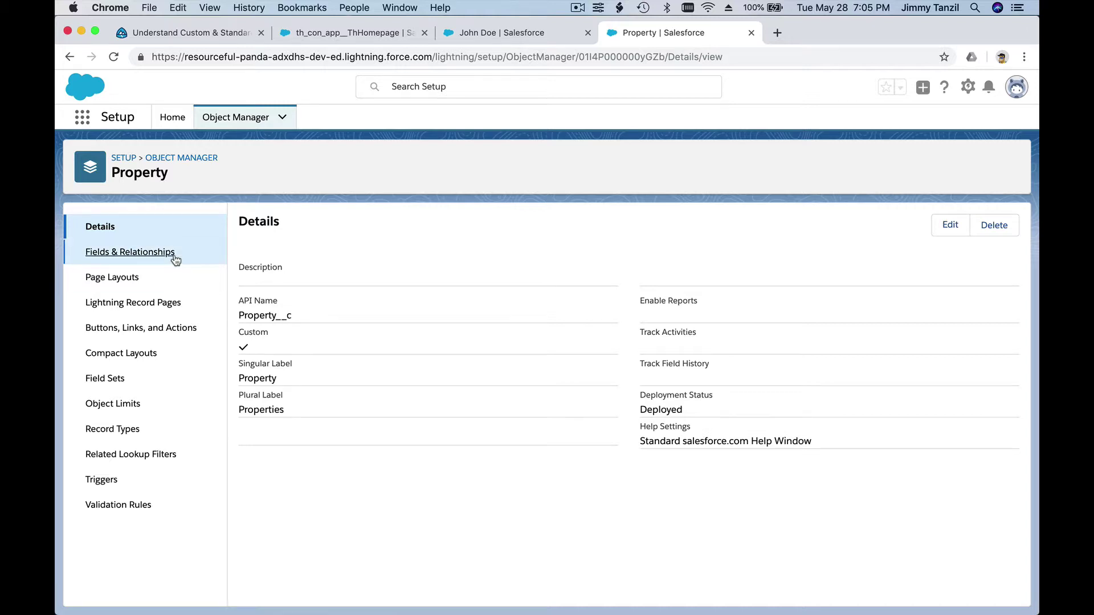
left_click(138, 255)
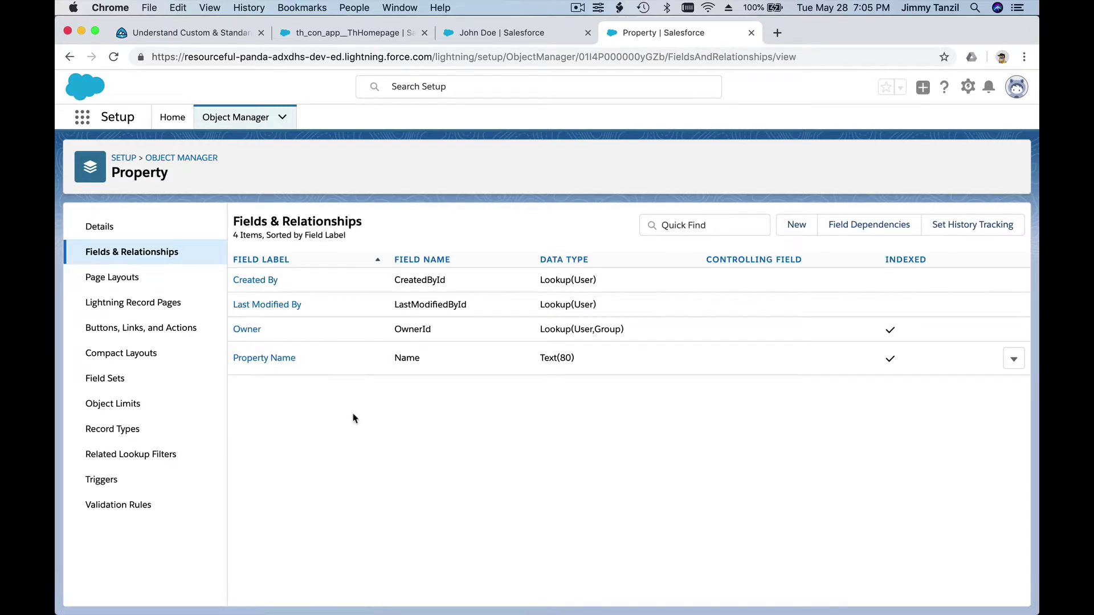
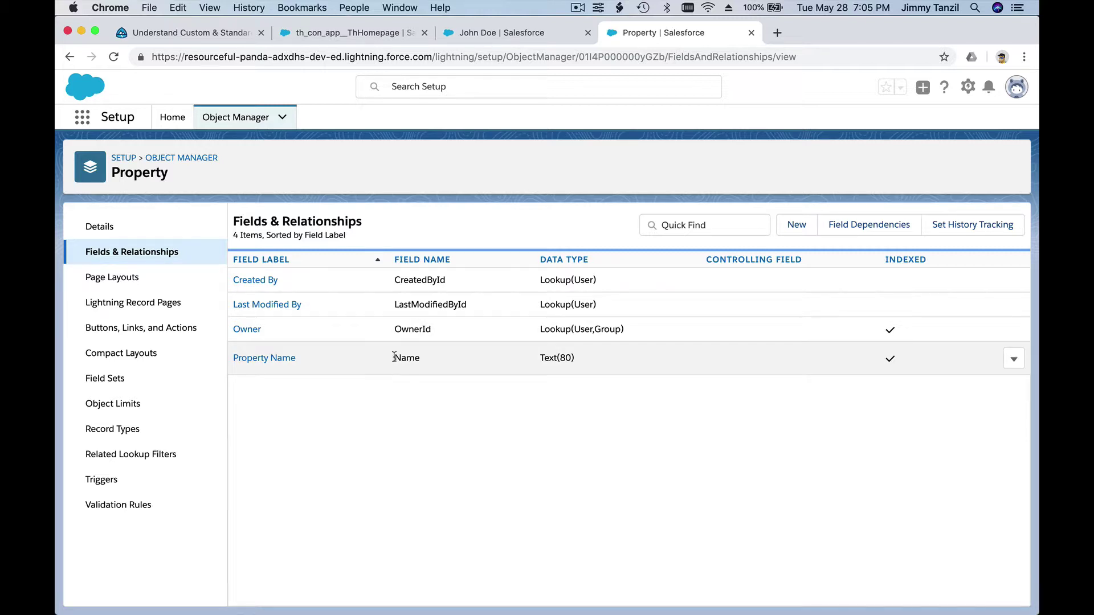
- Return to the Trailhead unit and go to the Get to Know Fields section to review the field types
left_click(230, 35)
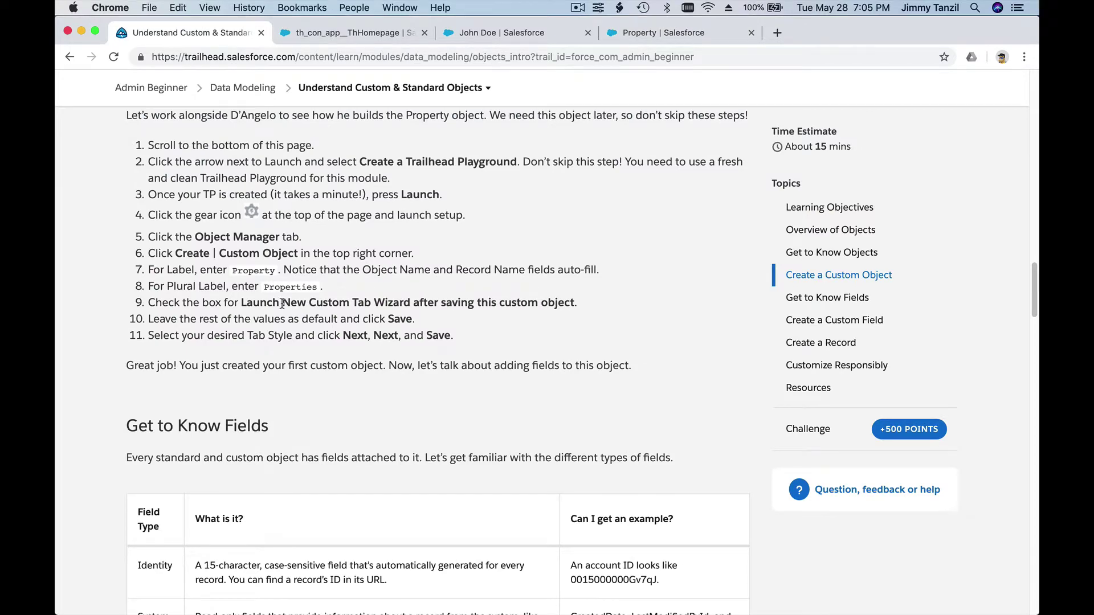
scroll(282, 302, "down", 1)
scroll(298, 353, "down", 1)
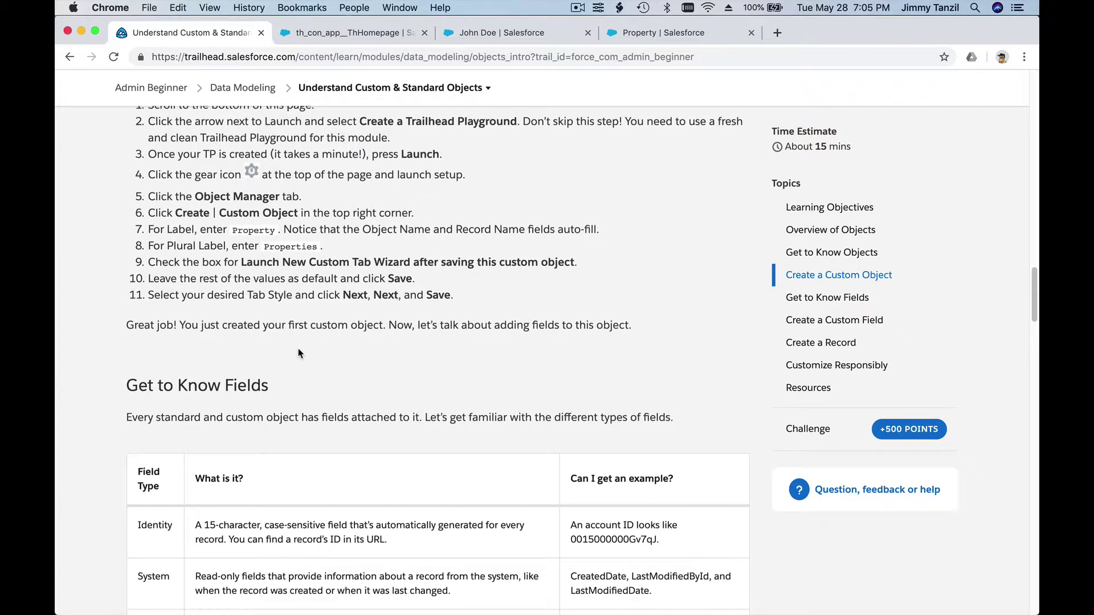
scroll(275, 349, "down", 5)
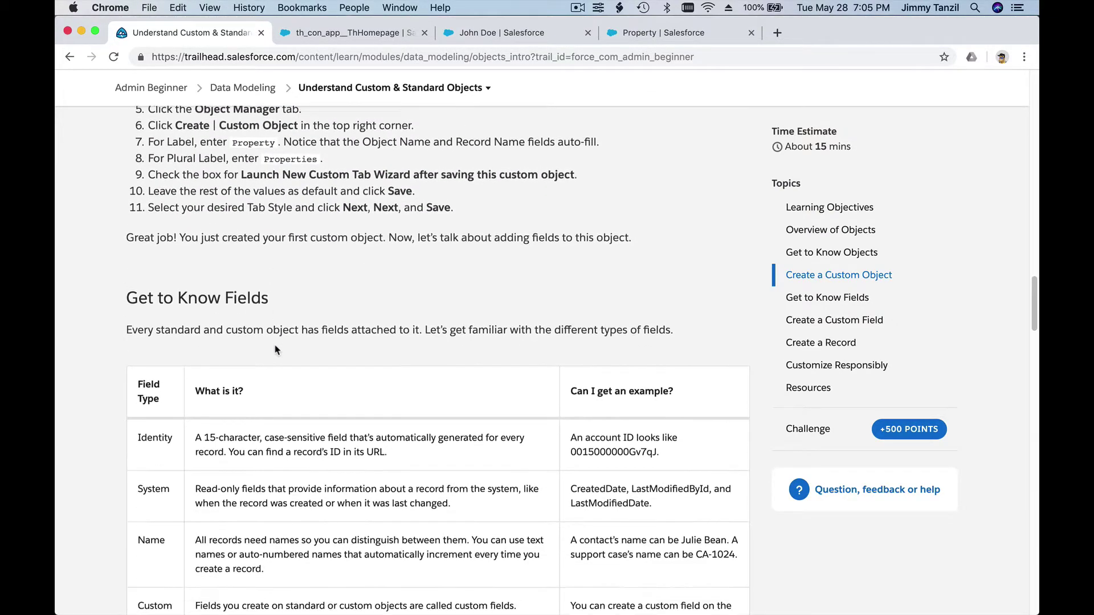
- Read the Identity row of the Trailhead field types table and highlight its example account ID
scroll(275, 346, "down", 1)
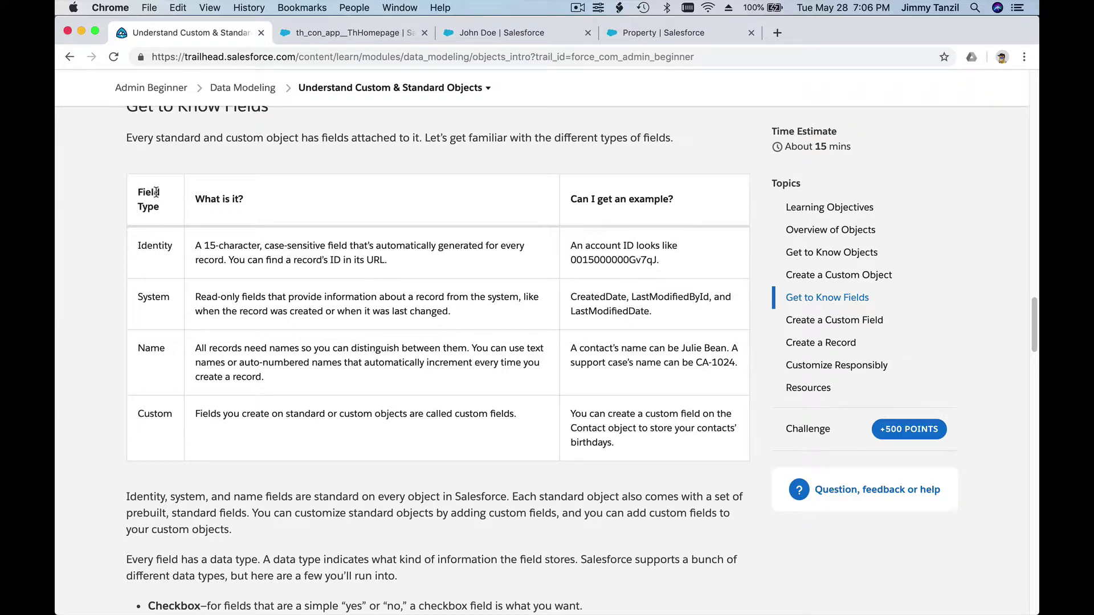
double_click(154, 244)
left_click(211, 254)
double_click(597, 259)
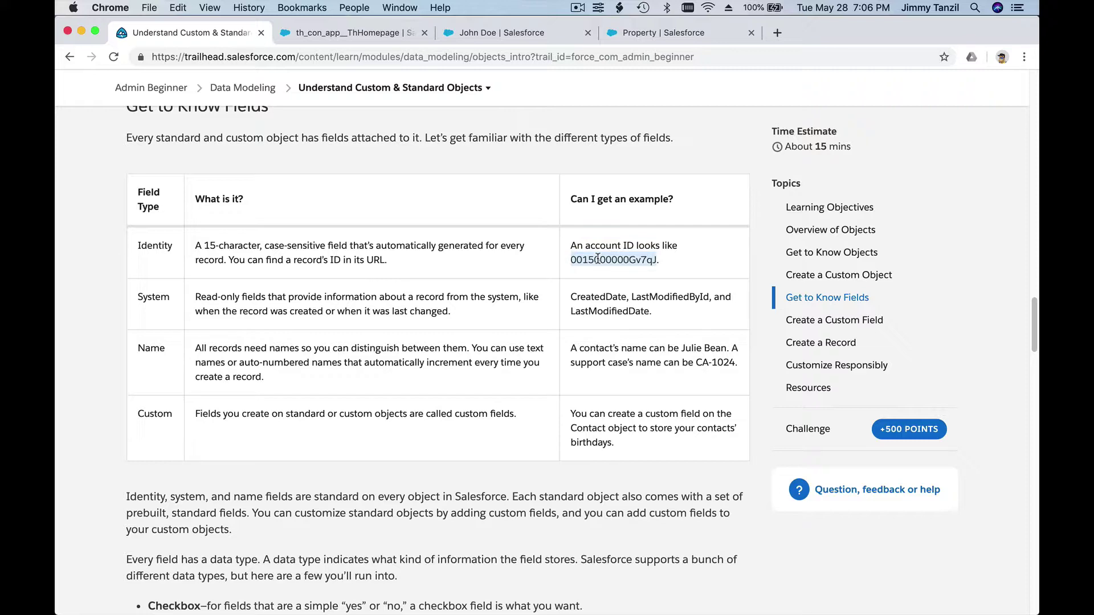
- Examine the record ID in the existing contact's URL and compare it with the Identity field description in Trailhead
left_click(494, 45)
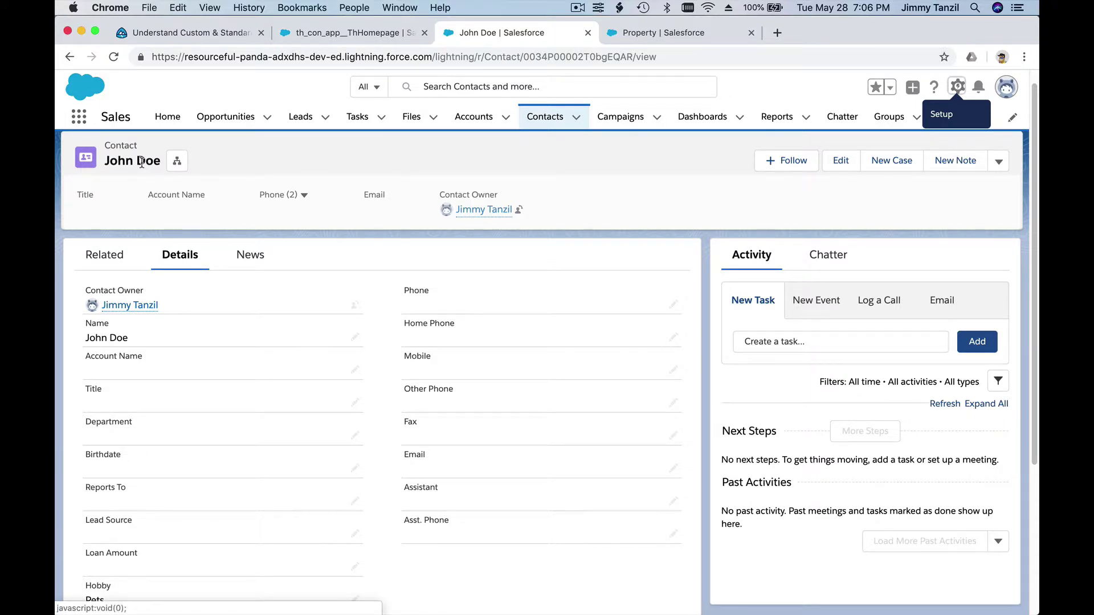
left_click(309, 57)
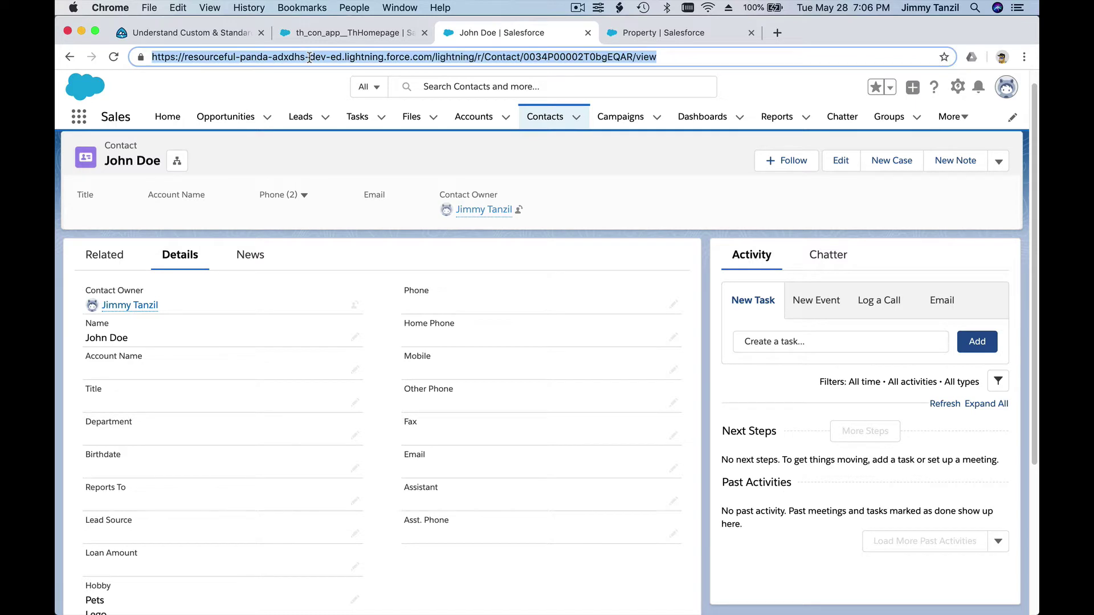
double_click(551, 57)
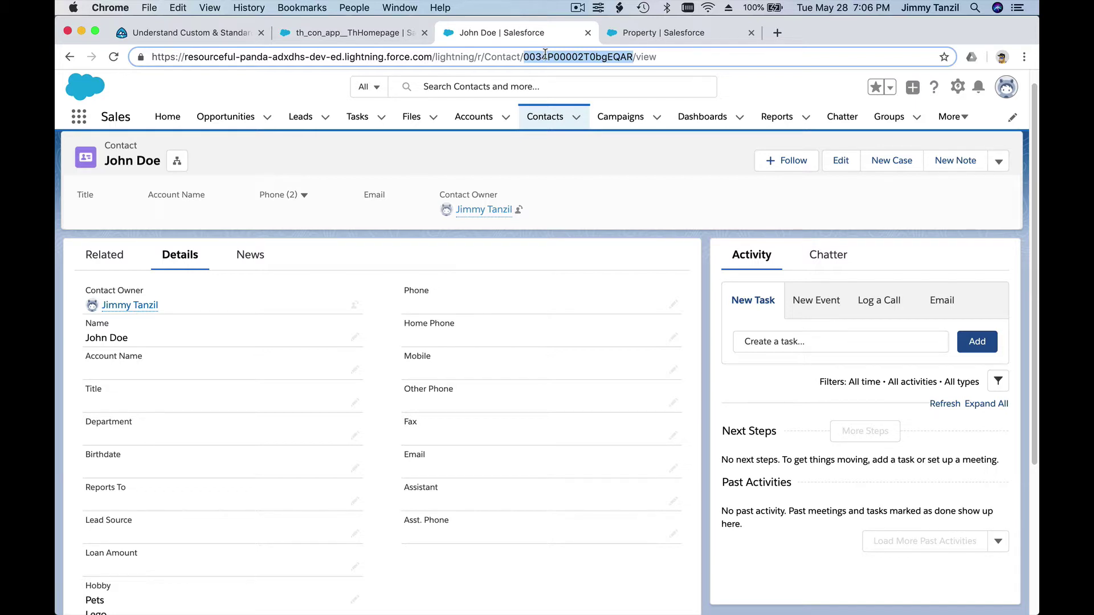
left_click(234, 38)
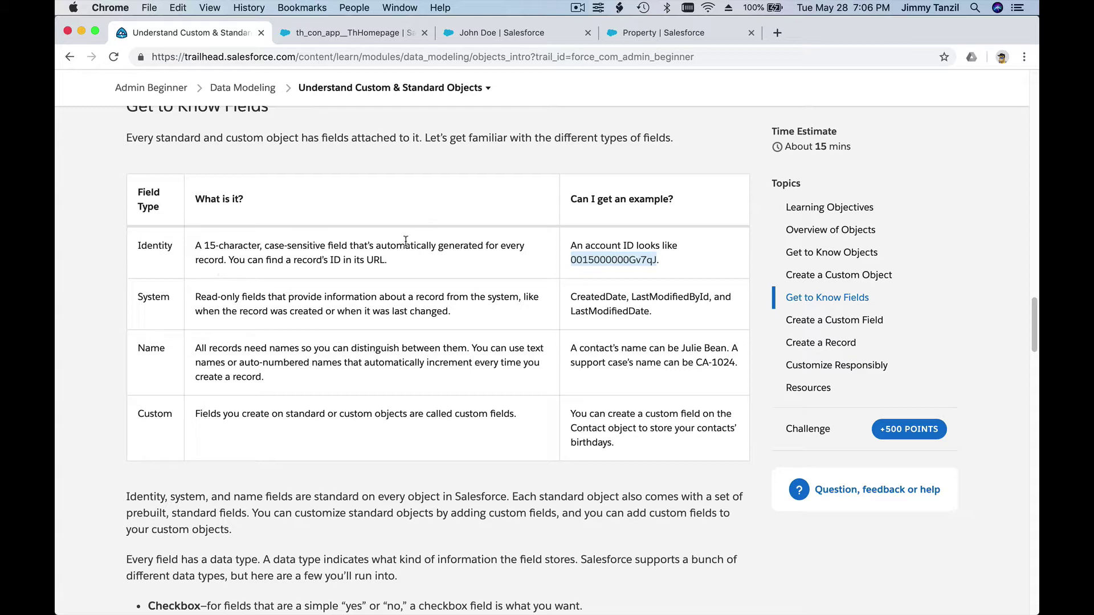
left_click(487, 35)
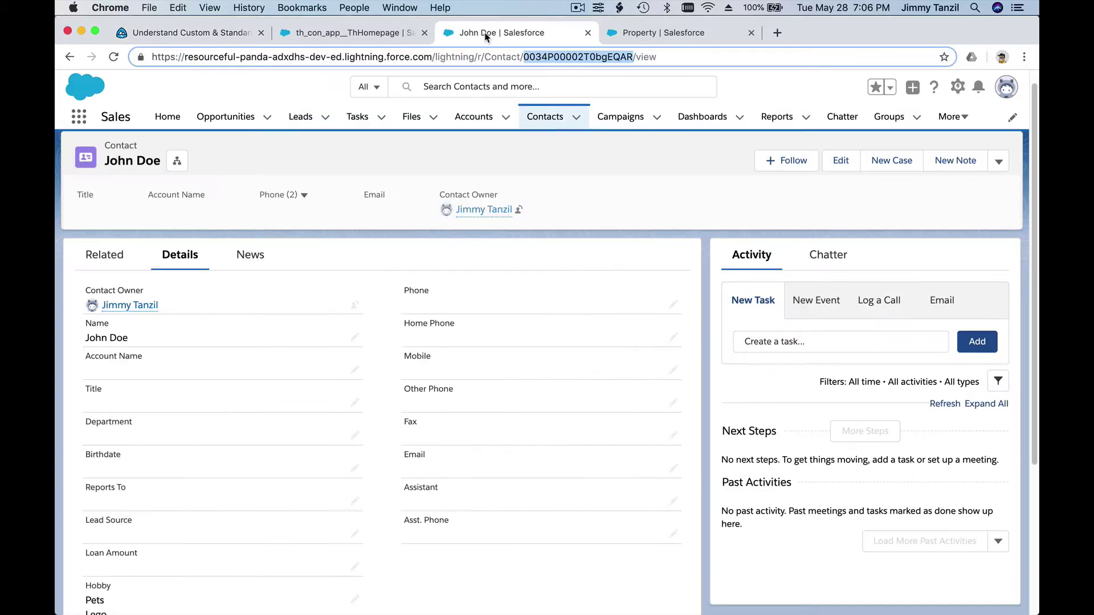
left_click(536, 154)
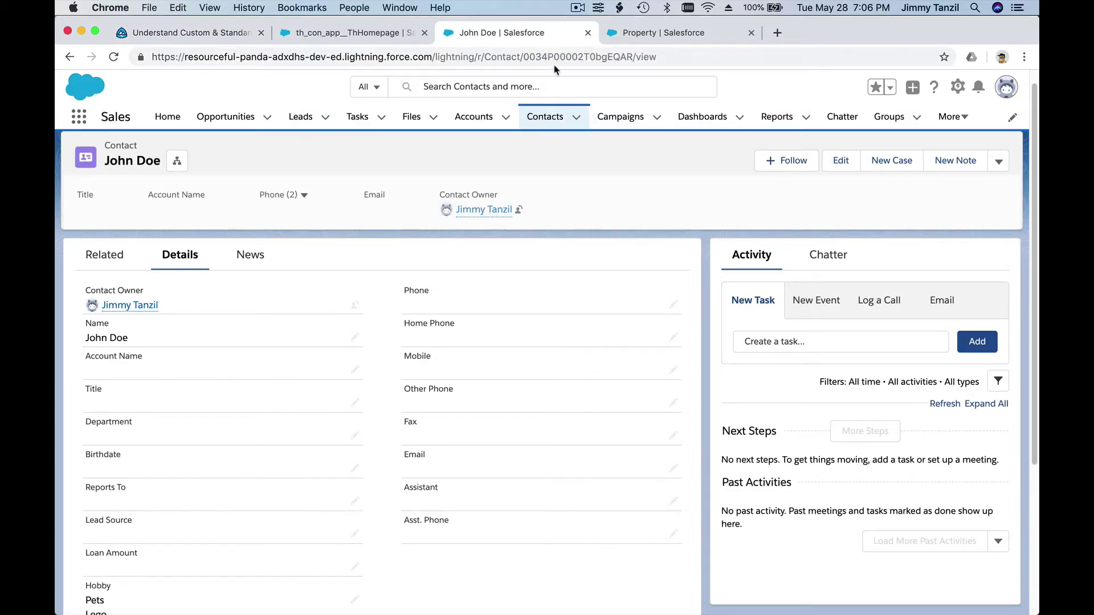
double_click(554, 57)
left_click(554, 189)
- Start a new contact and enter the contact's first and last name
left_click(577, 118)
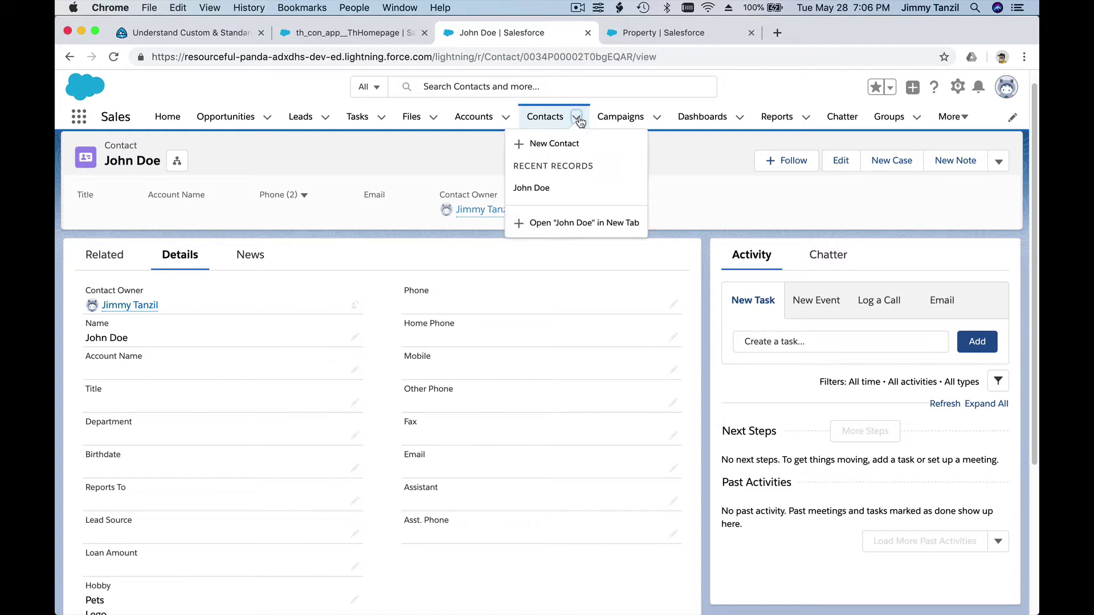
left_click(553, 147)
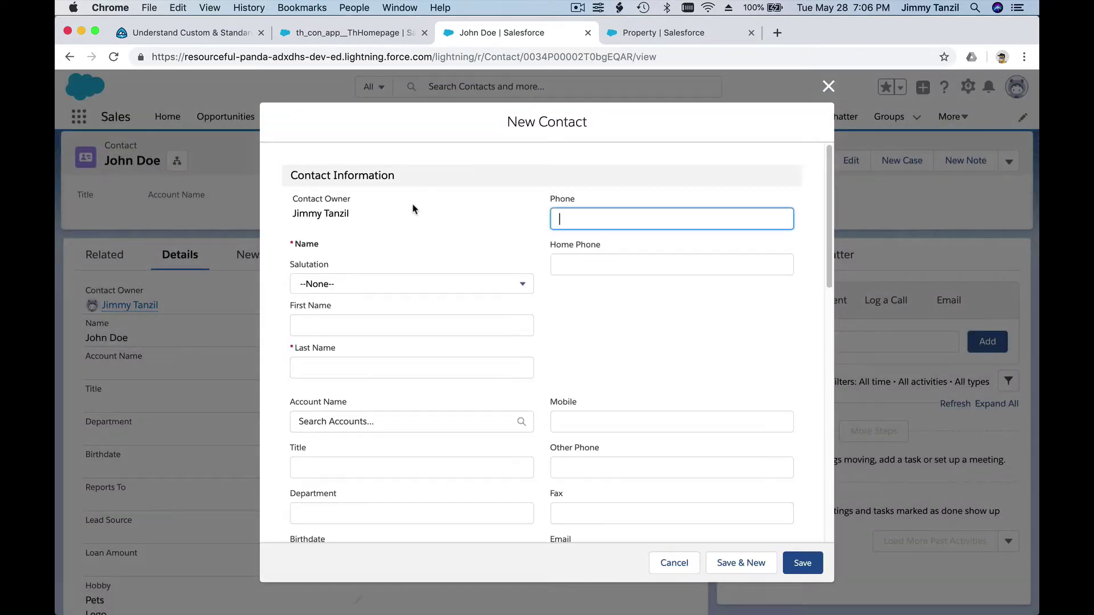
left_click(406, 323)
type("jane")
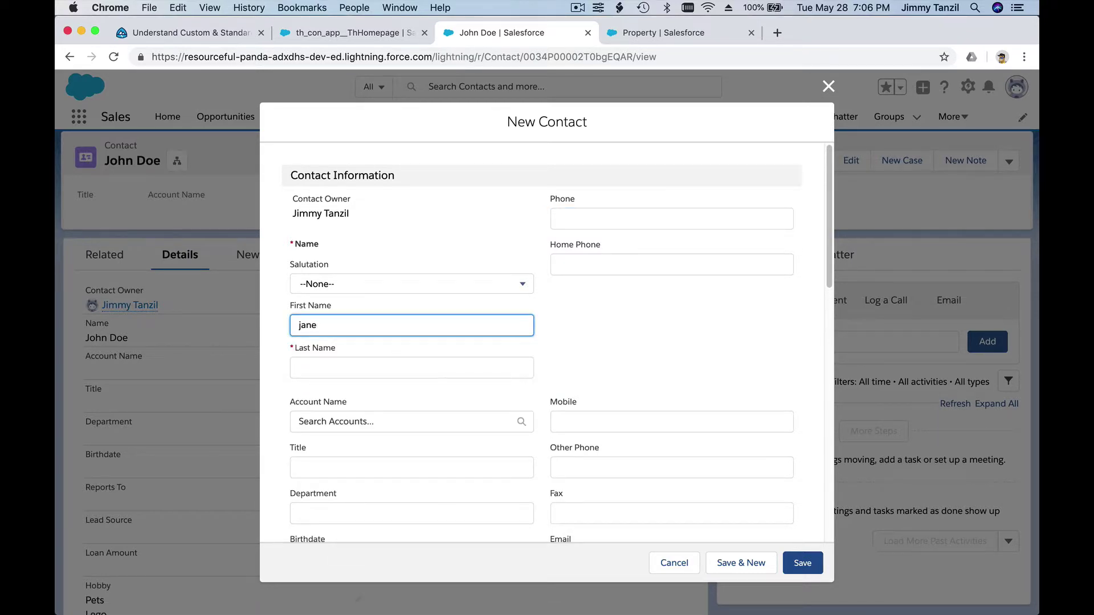
key("BackSpace")
key("BackSpace")
key("BackSpace")
key("BackSpace")
type("Jane")
key("Tab")
type("Doe")
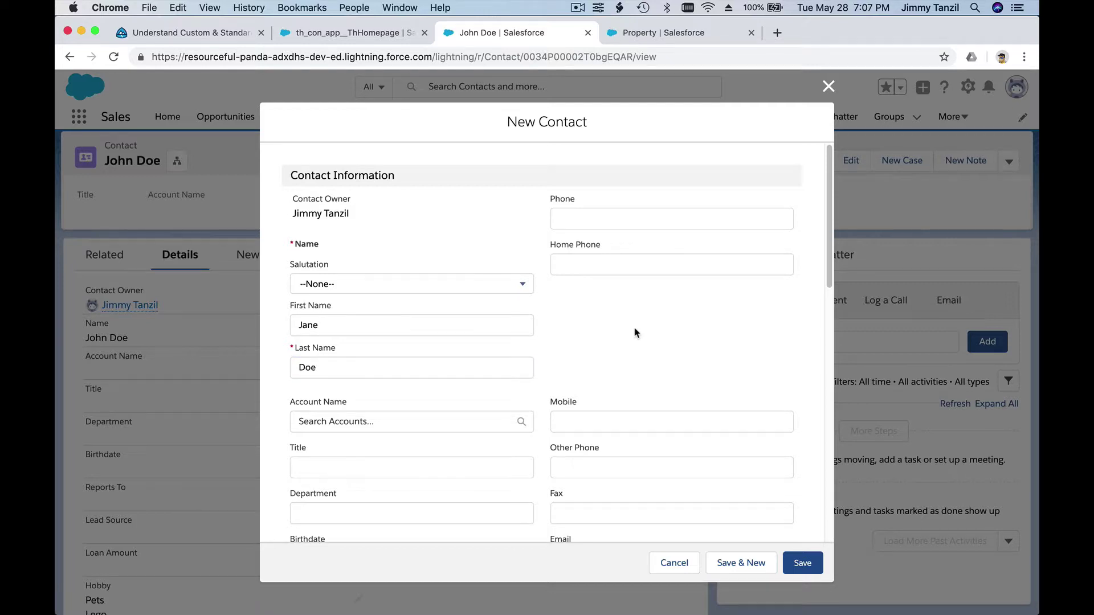
- Set the new contact's Hobby to "Painting" and save the record
scroll(635, 331, "down", 10)
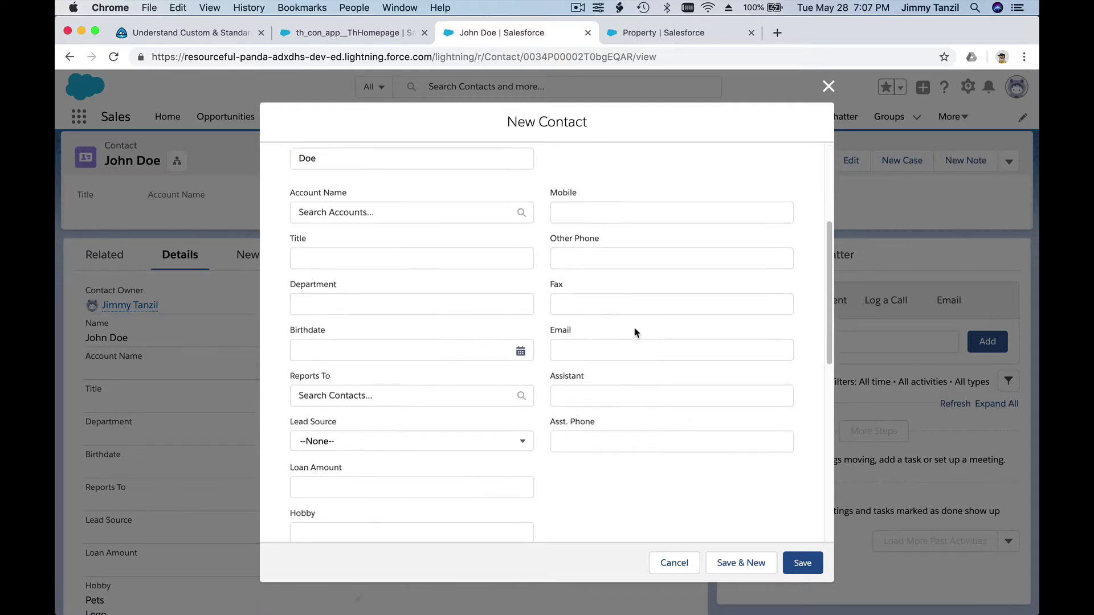
left_click(488, 339)
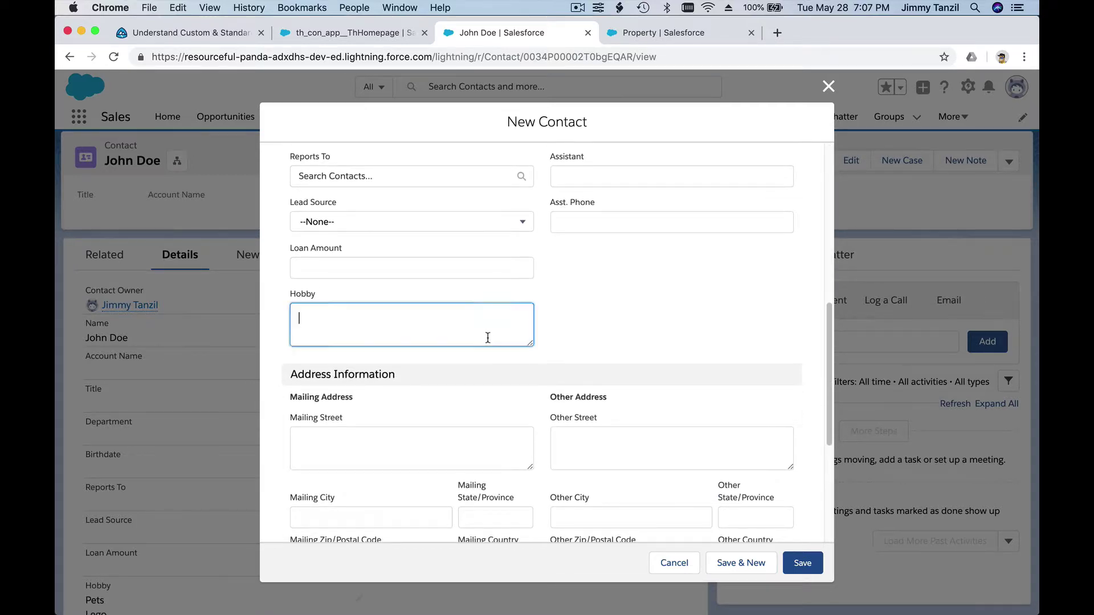
type("Painting")
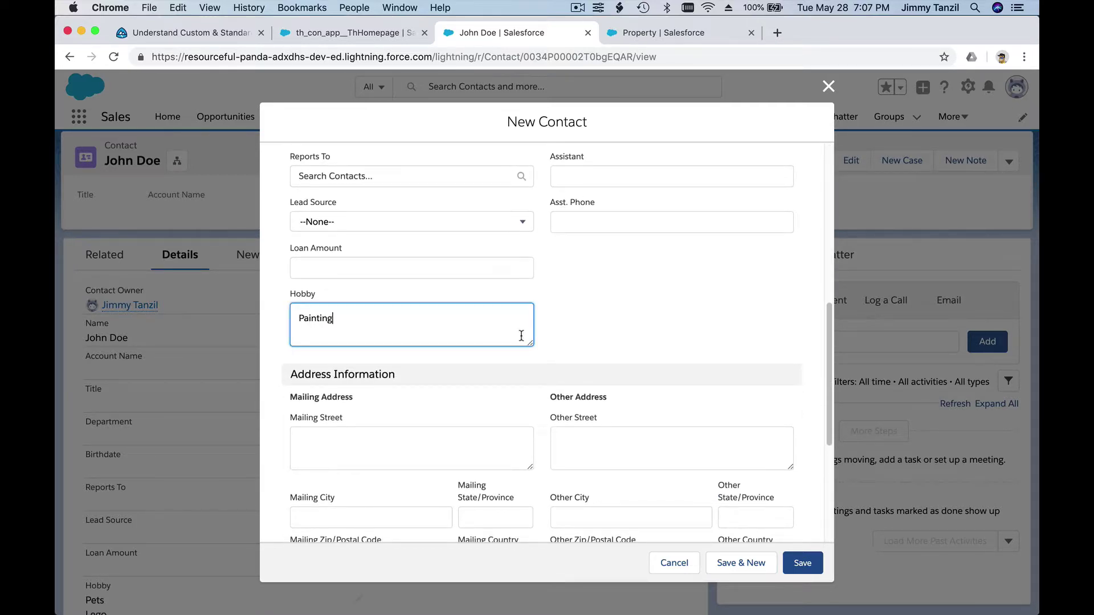
left_click(793, 572)
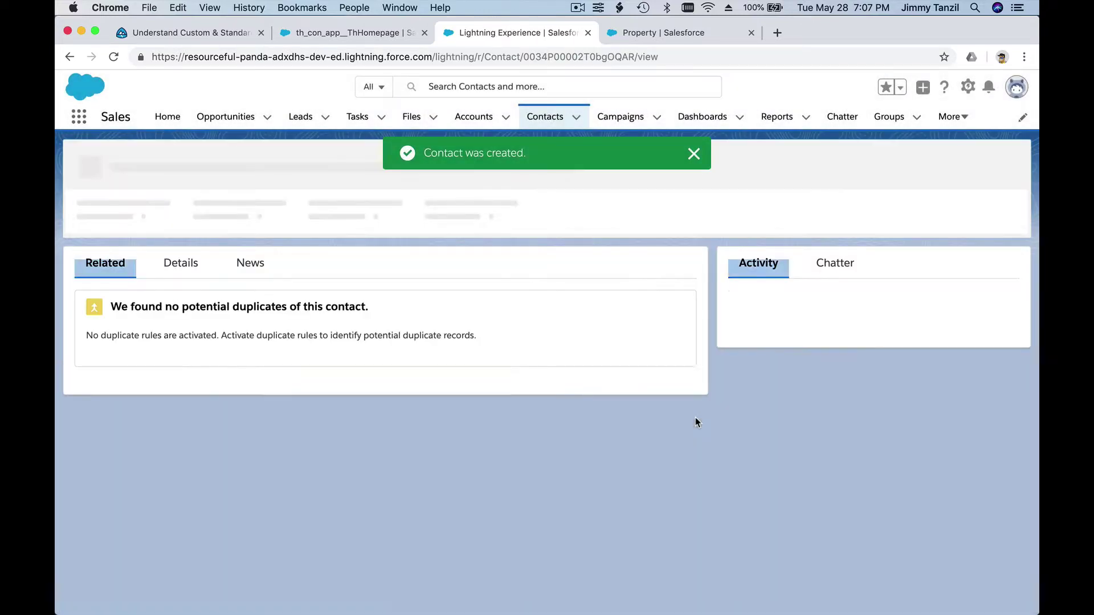
left_click(693, 156)
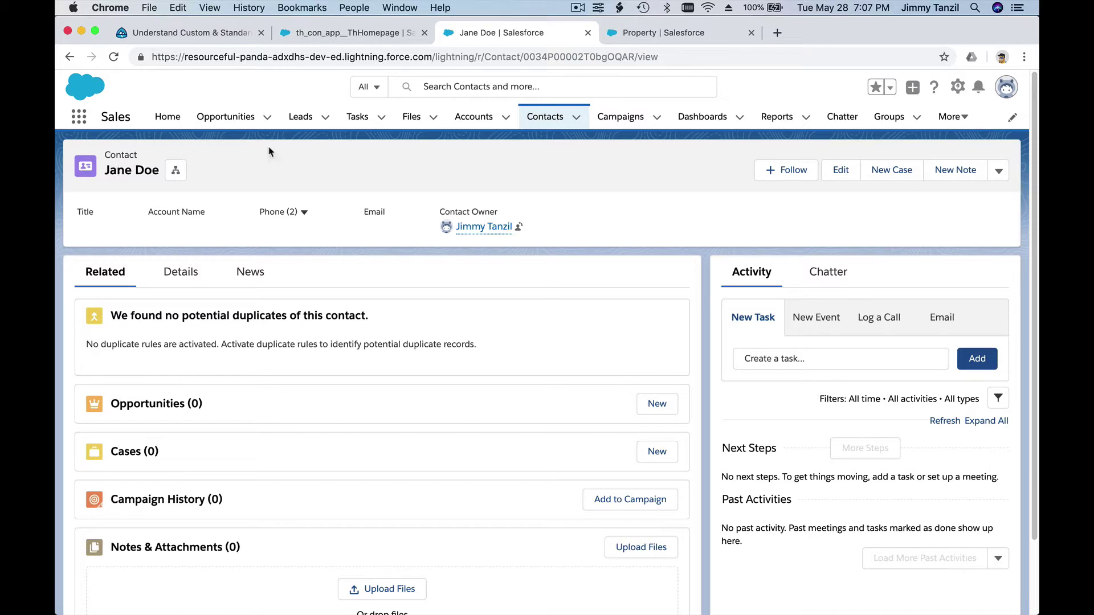
- Examine the new contact's record ID in its URL and relate it to Trailhead's Identity field type
double_click(562, 56)
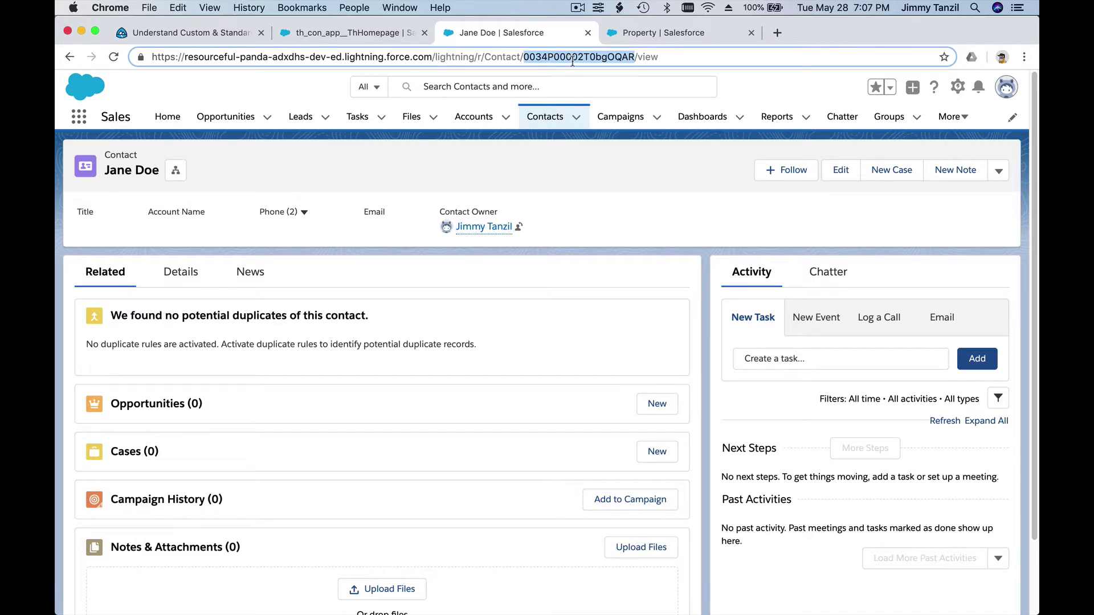
left_click(206, 35)
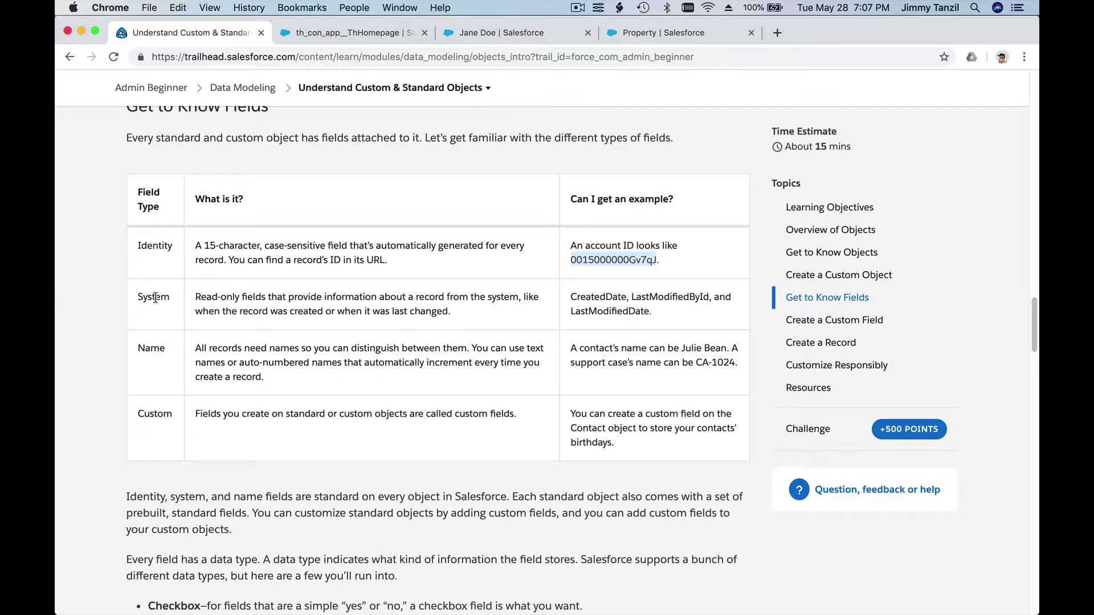
double_click(149, 245)
scroll(150, 245, "down", 1)
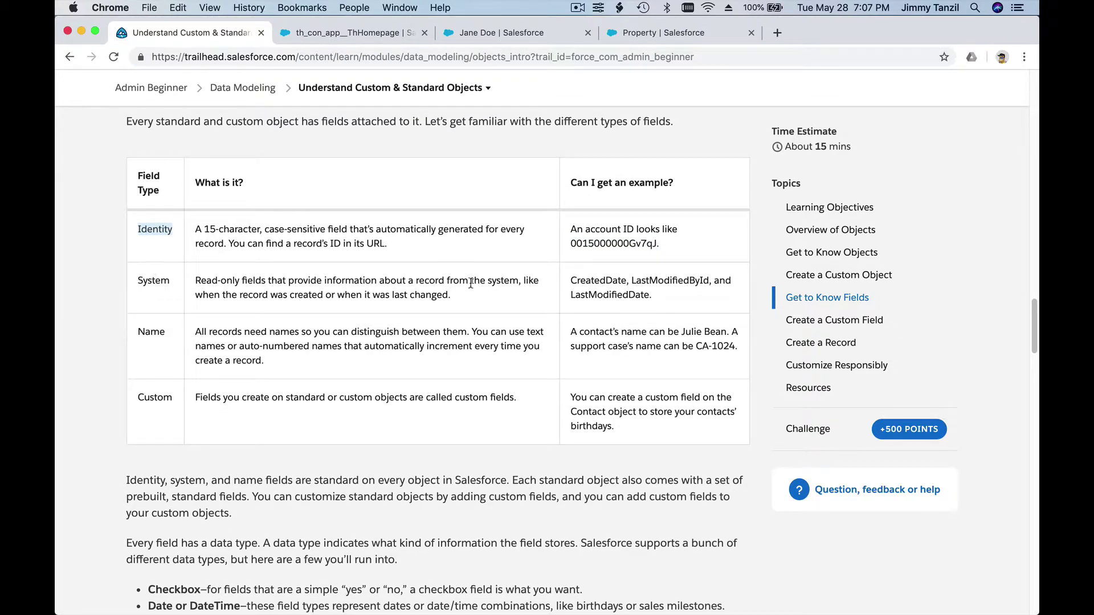
- Review the System field type, then examine the Created By and Last Modified By fields in the new contact's details
double_click(157, 282)
left_click(472, 35)
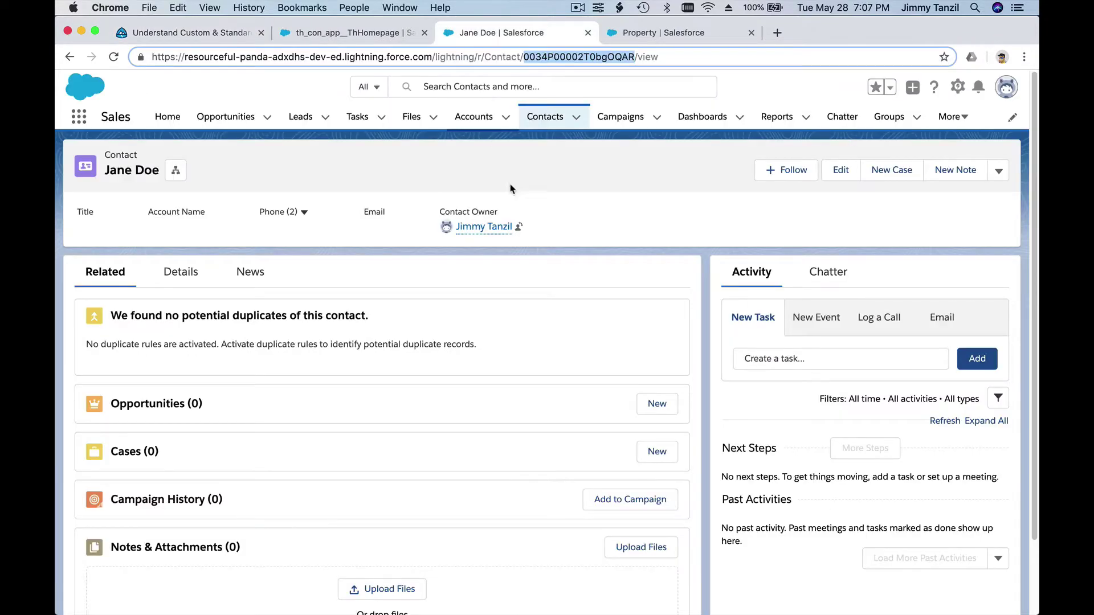
scroll(349, 250, "down", 1)
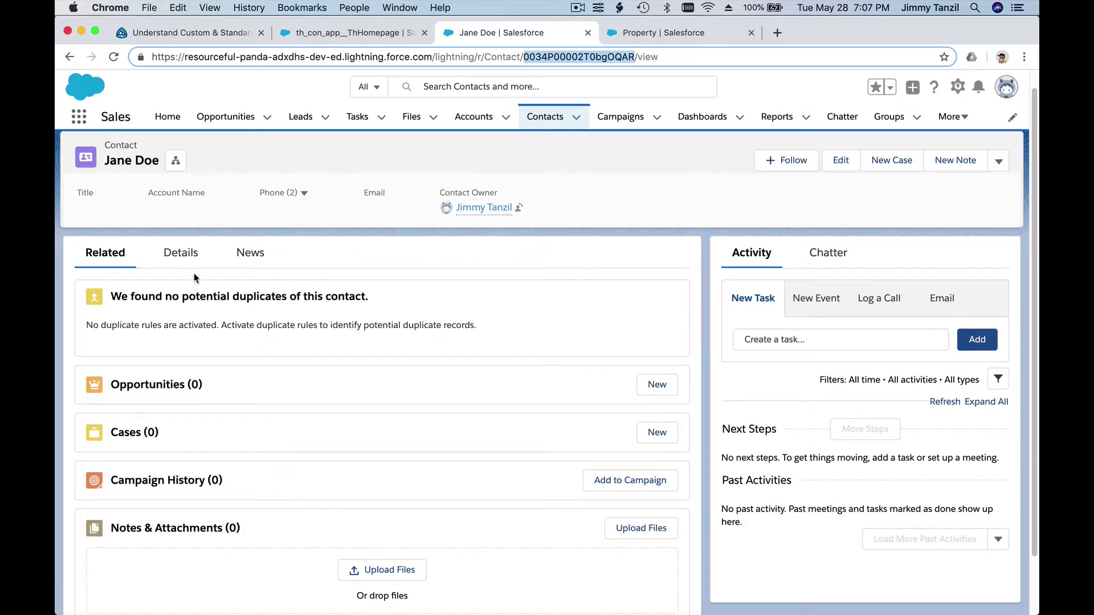
left_click(185, 259)
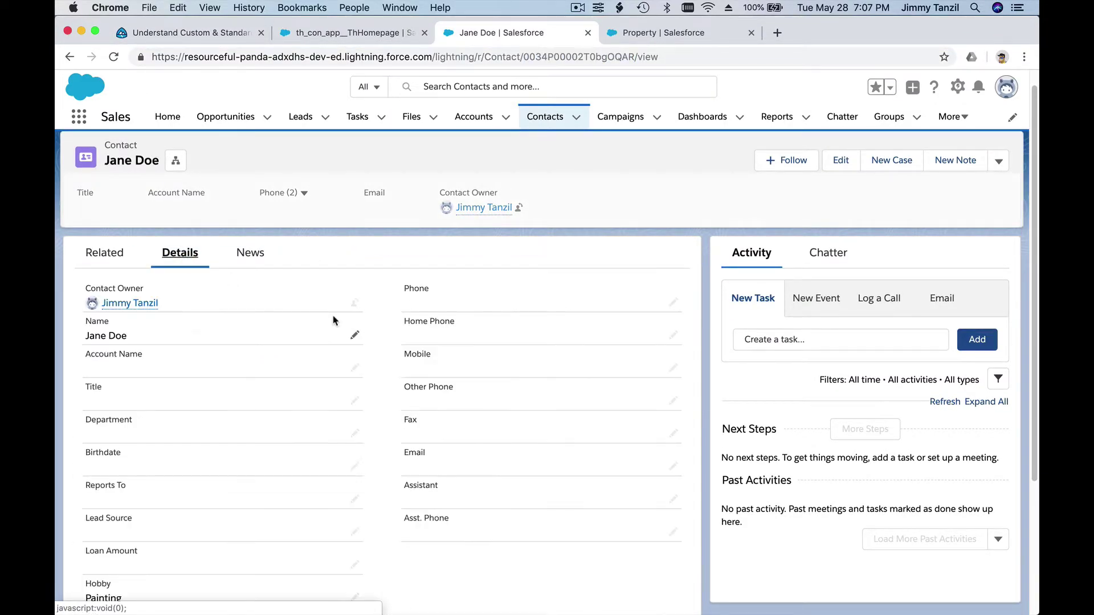
scroll(335, 321, "down", 5)
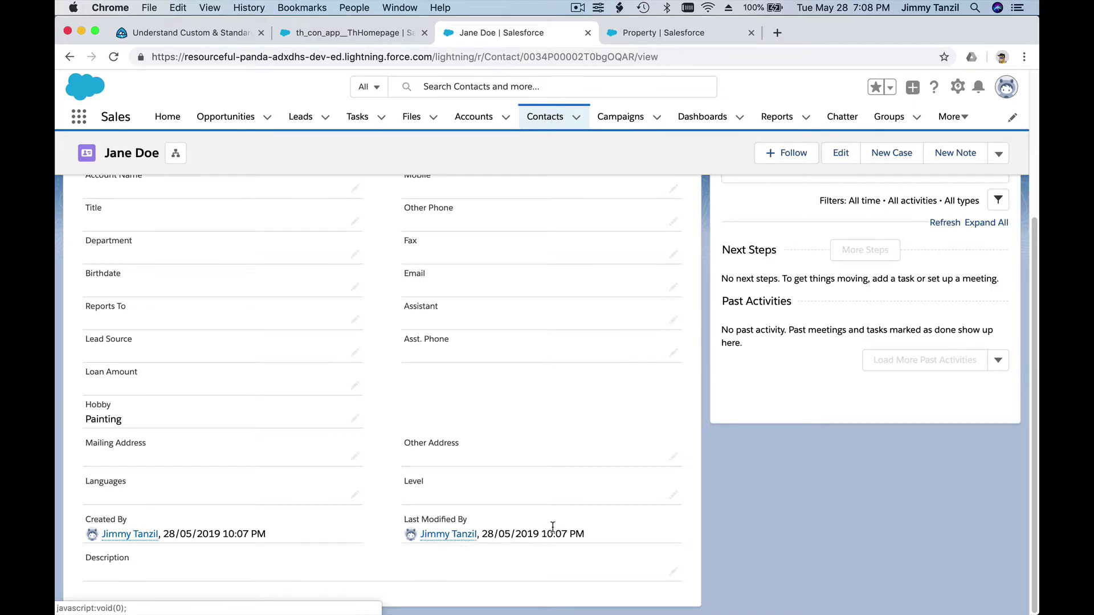
- Review the Name field type in Trailhead and examine the Name field in the new contact's details
left_click(217, 35)
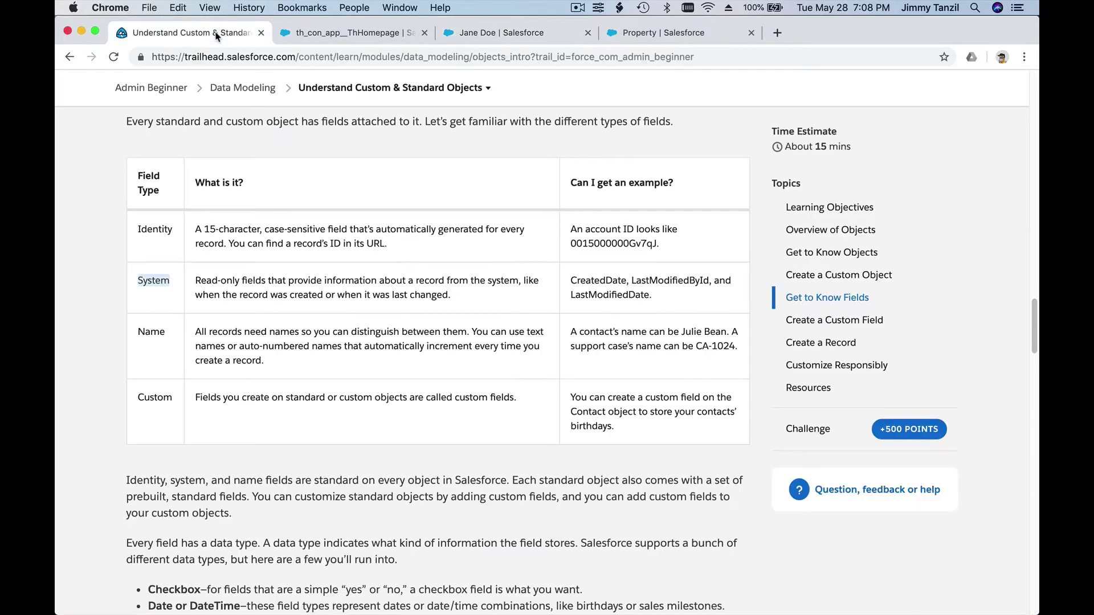
left_click(145, 333)
left_click(491, 30)
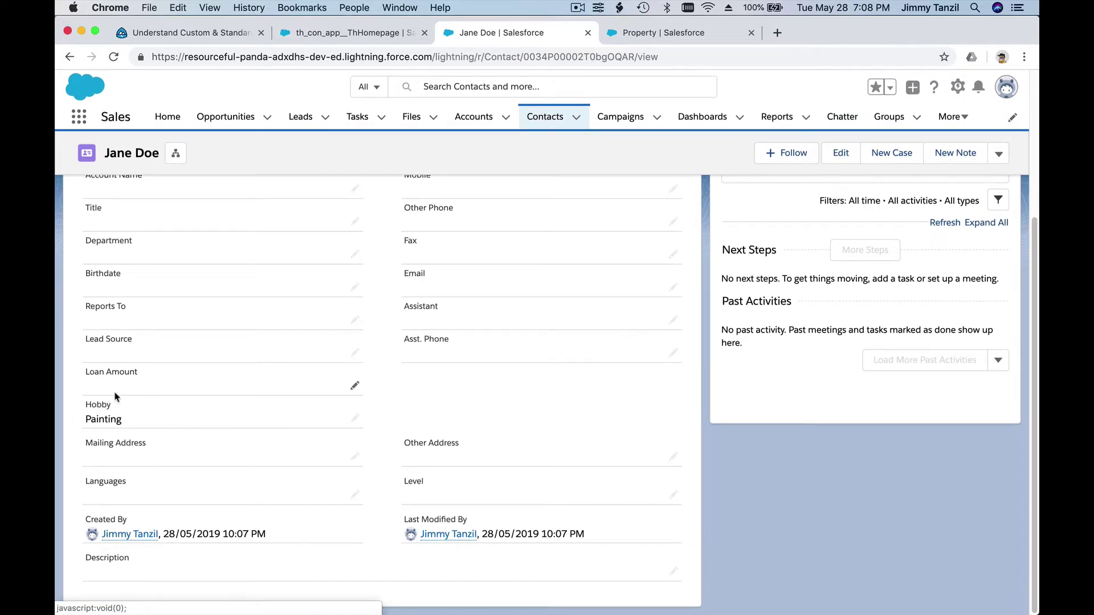
scroll(251, 431, "up", 3)
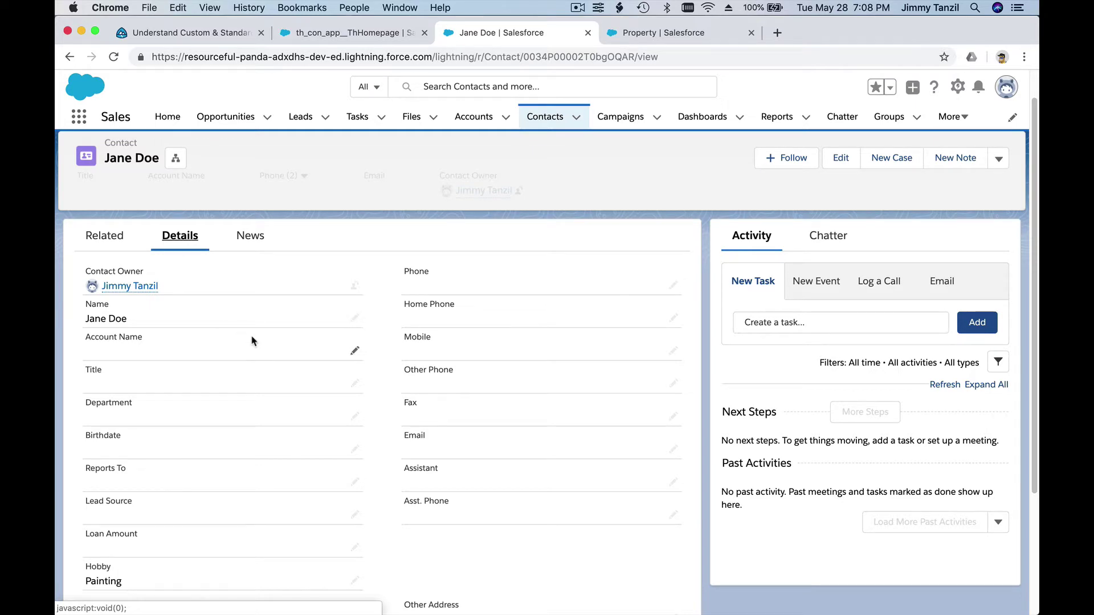
scroll(253, 341, "up", 1)
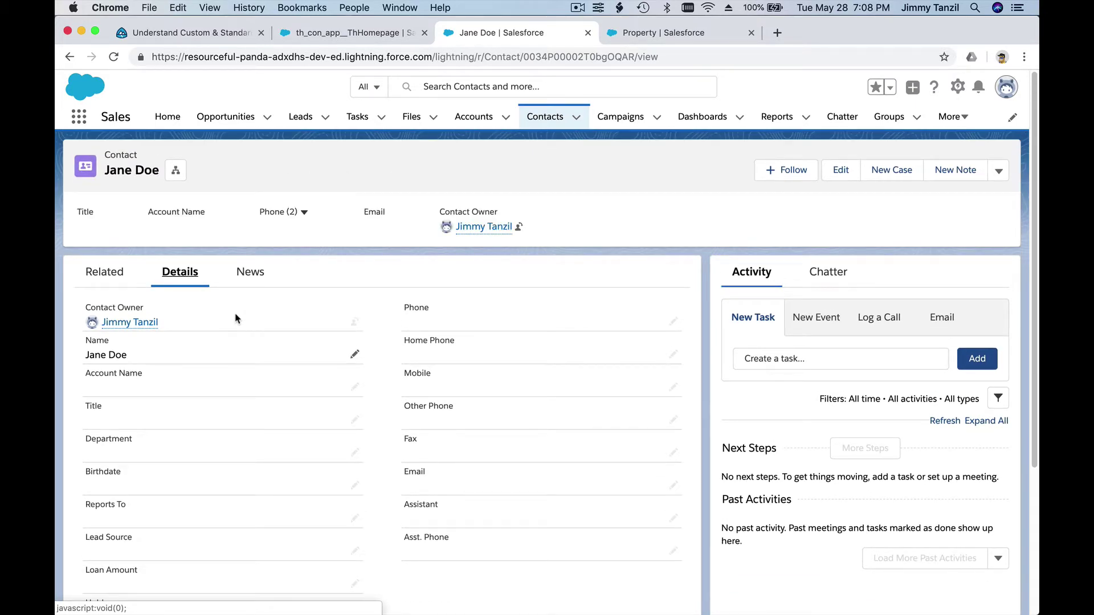
- Read Trailhead's Custom field type and data type descriptions through to the Create a Custom Field instructions
left_click(198, 38)
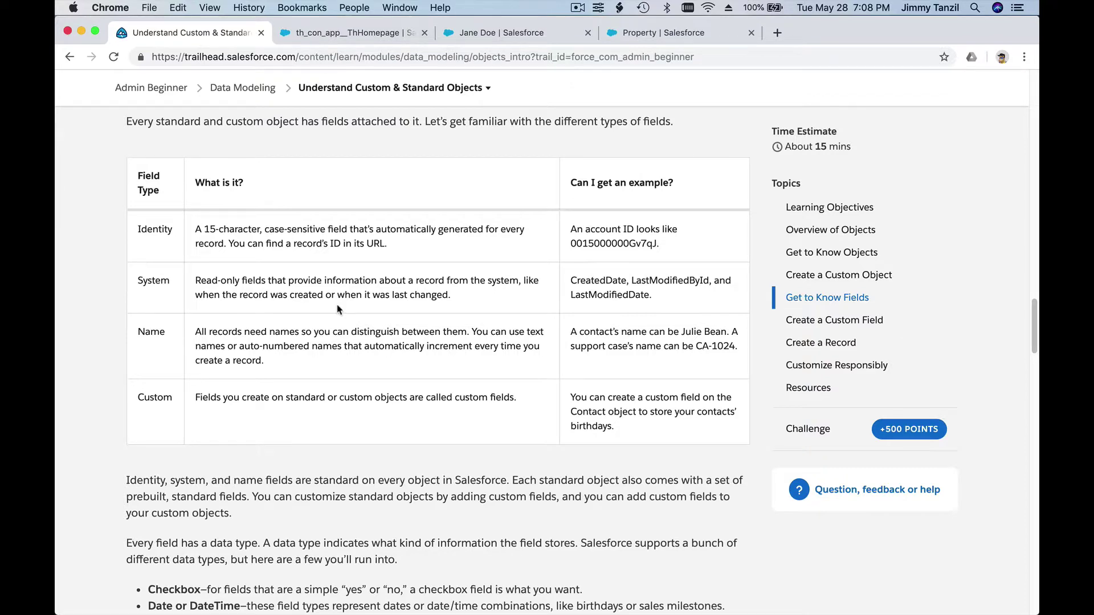
scroll(364, 308, "down", 5)
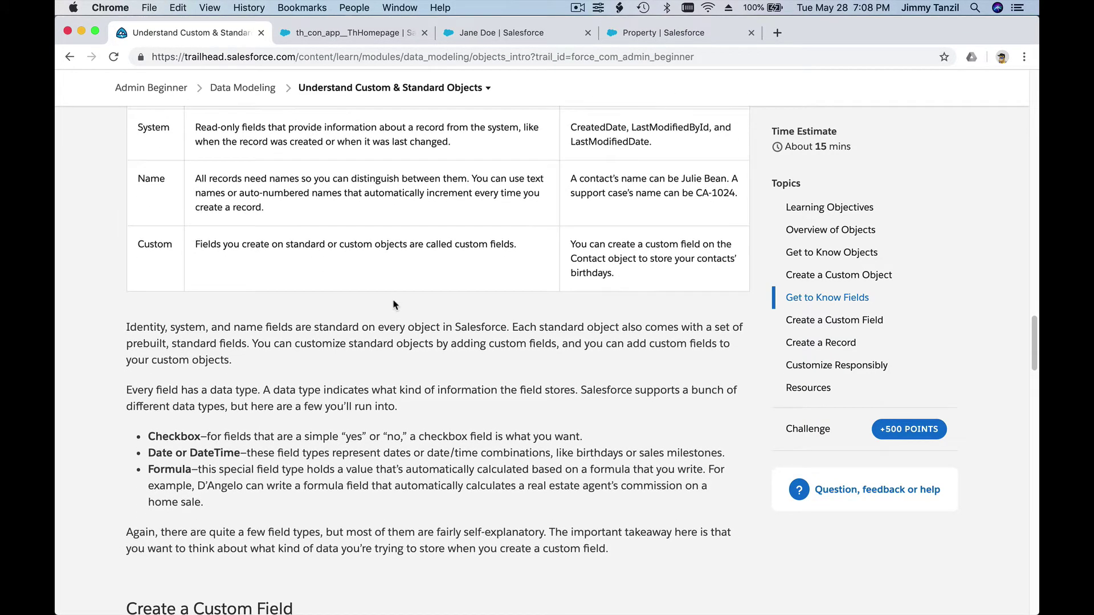
scroll(393, 304, "down", 3)
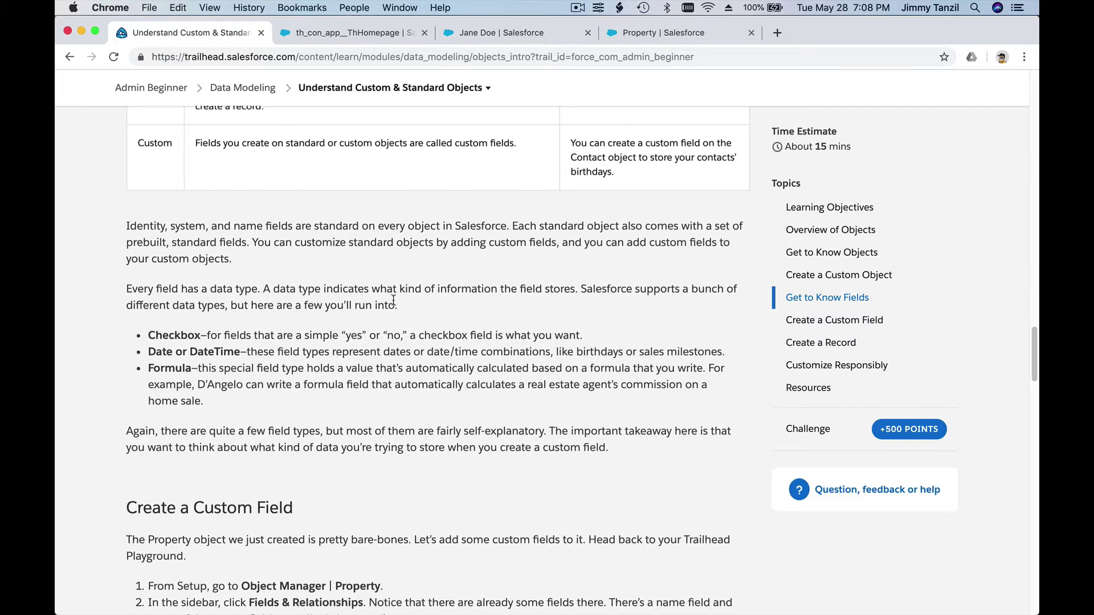
scroll(393, 299, "down", 2)
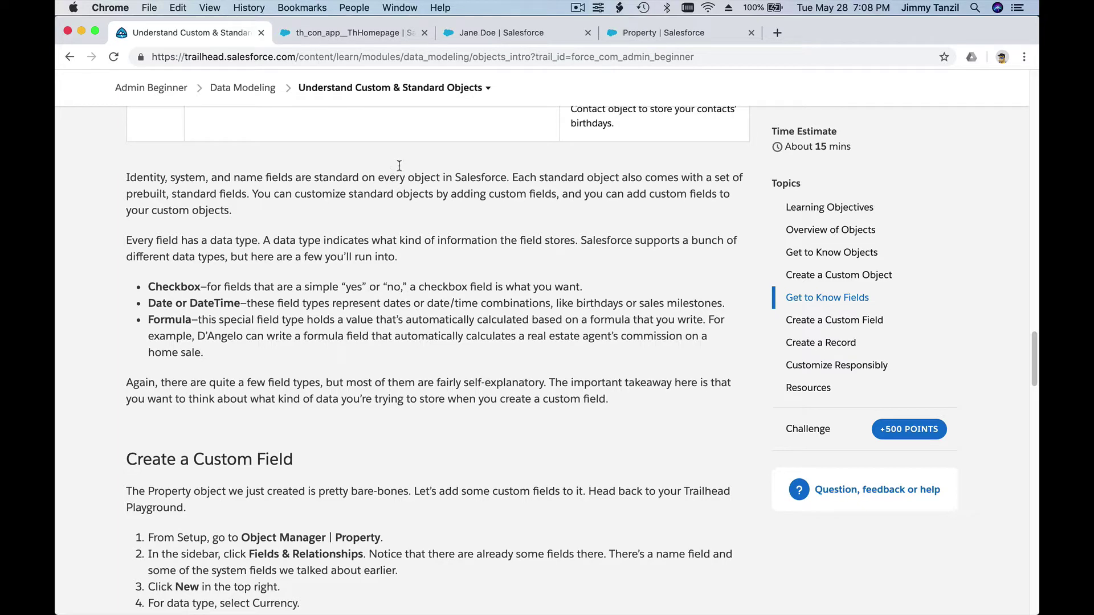
- Return from the Property object's fields to the full object list in Object Manager
left_click(543, 37)
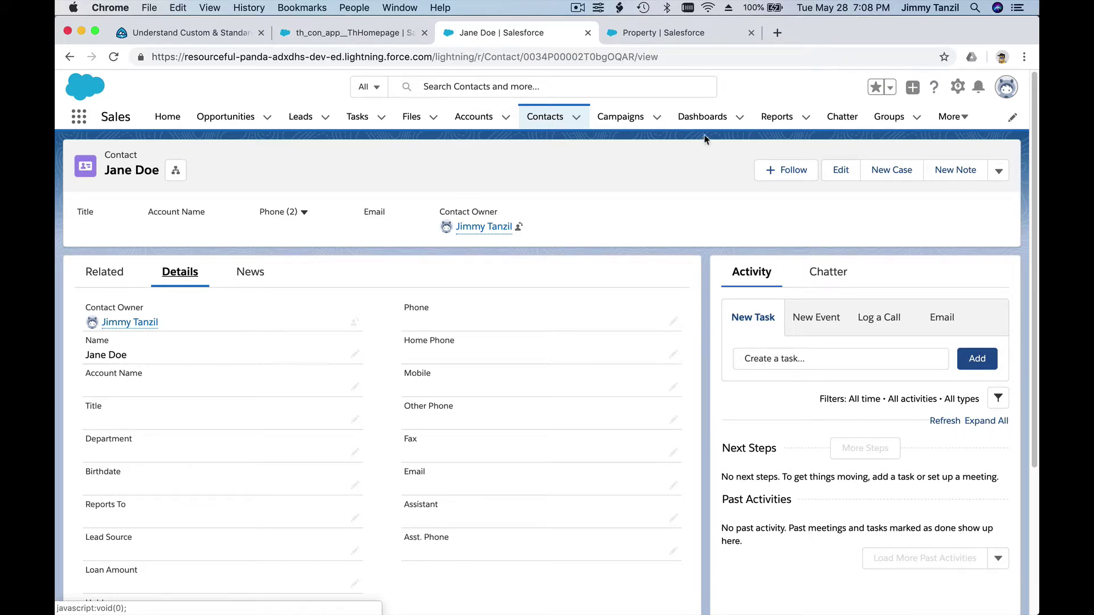
left_click(658, 33)
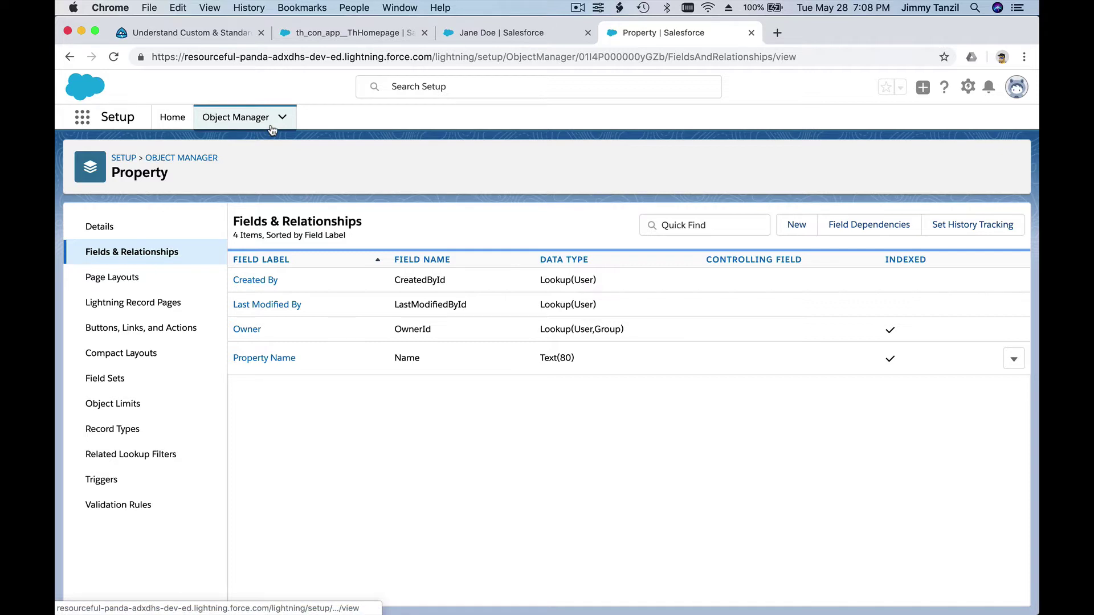
left_click(239, 126)
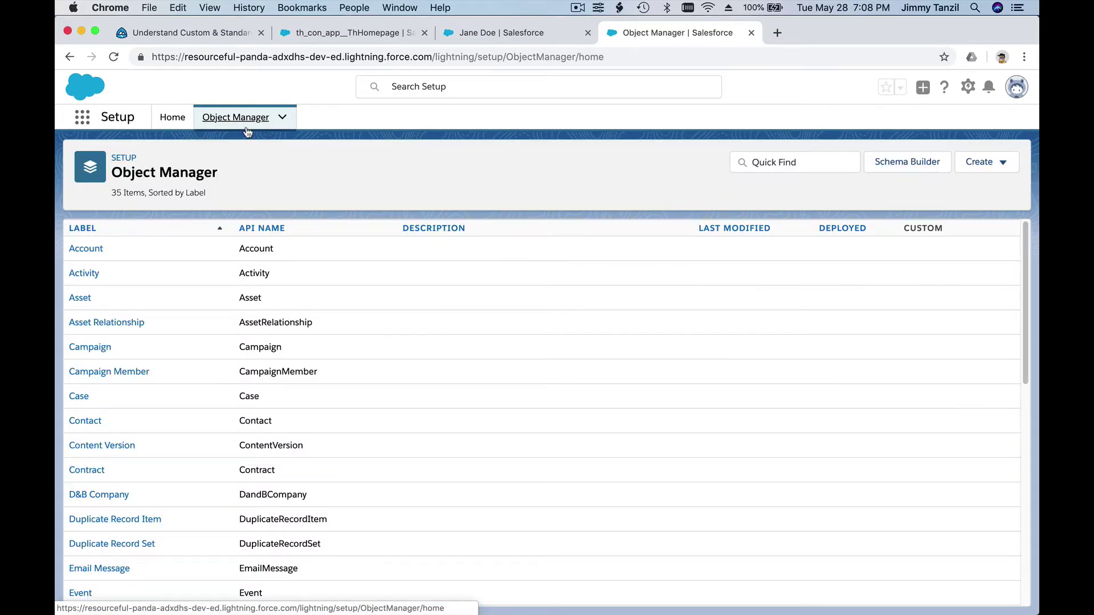
- Start a new custom field on the Contact object and choose Picklist as its data type
left_click(95, 421)
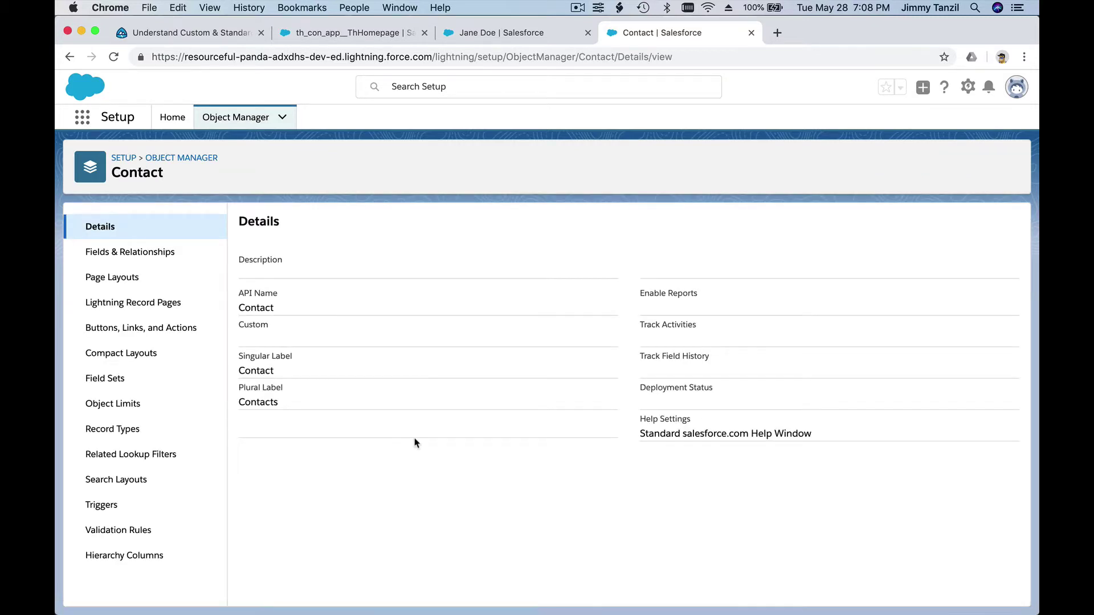
left_click(143, 260)
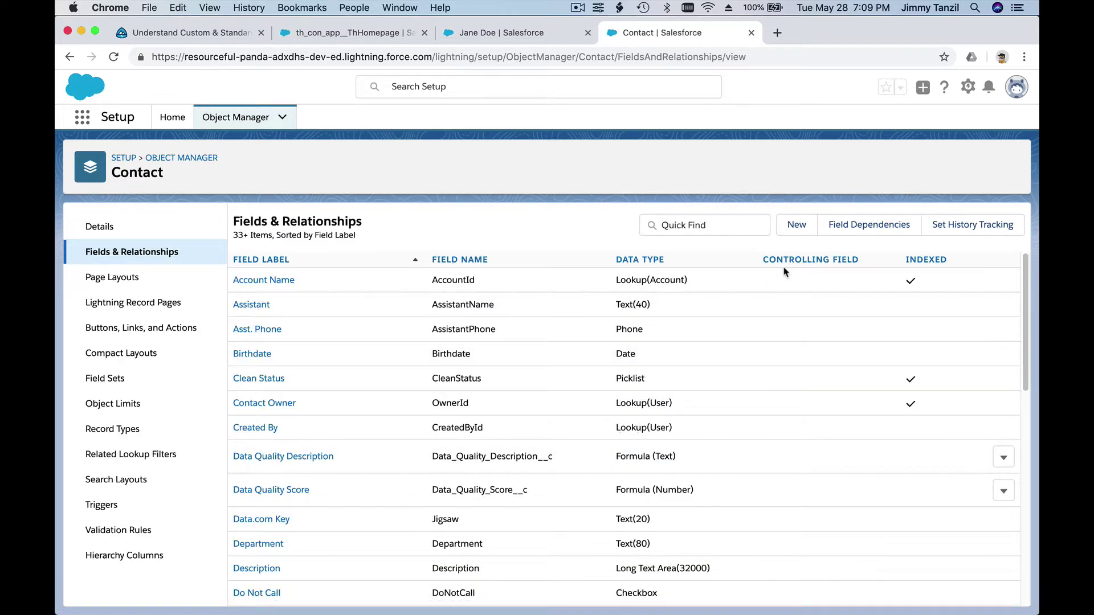
left_click(797, 230)
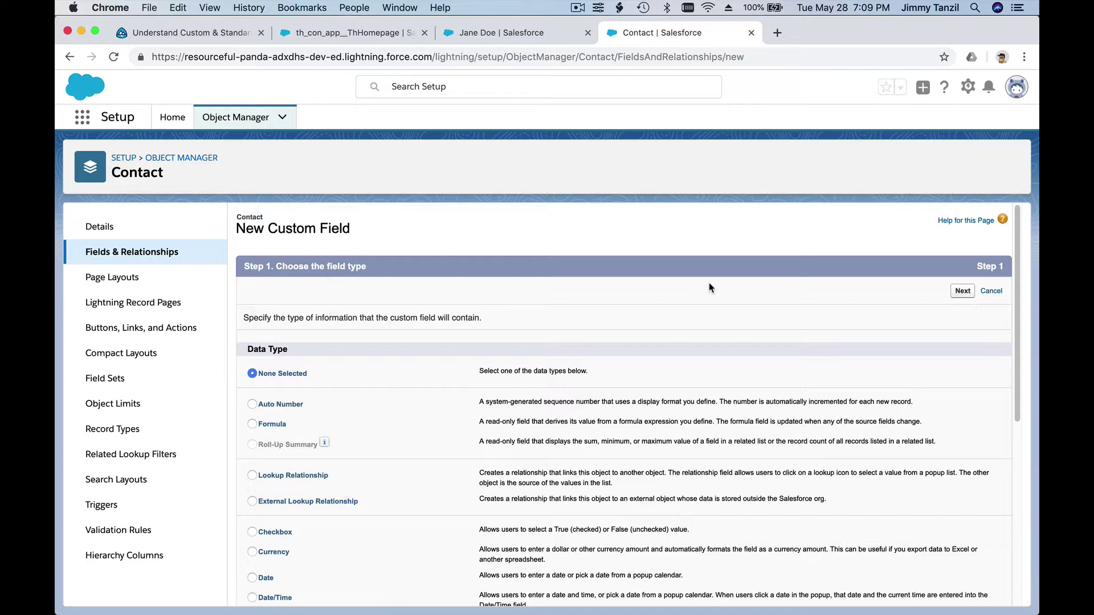
scroll(710, 287, "down", 3)
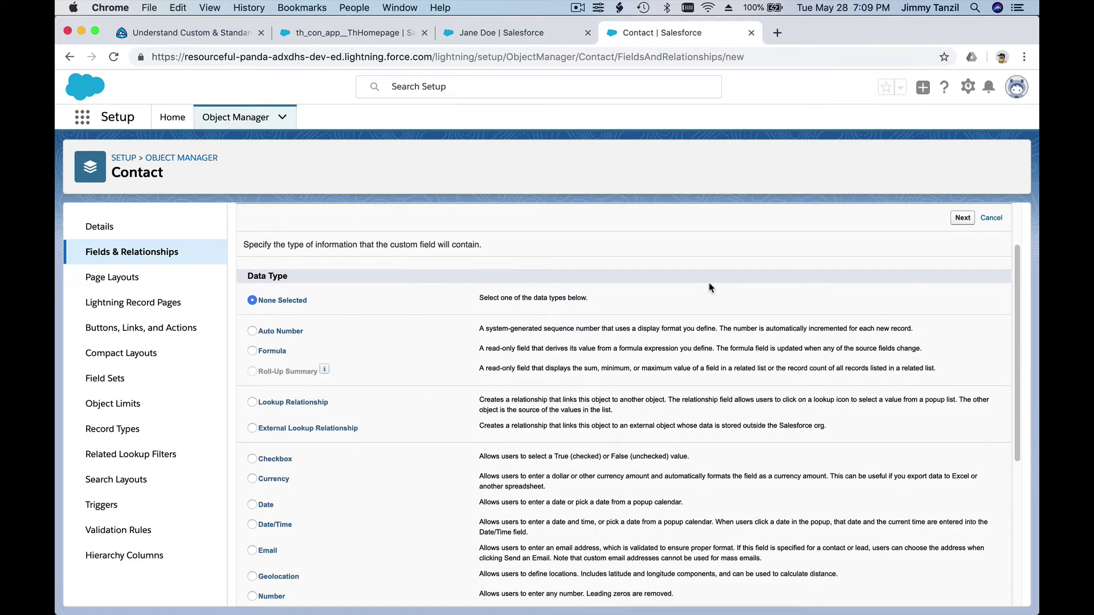
scroll(710, 288, "down", 5)
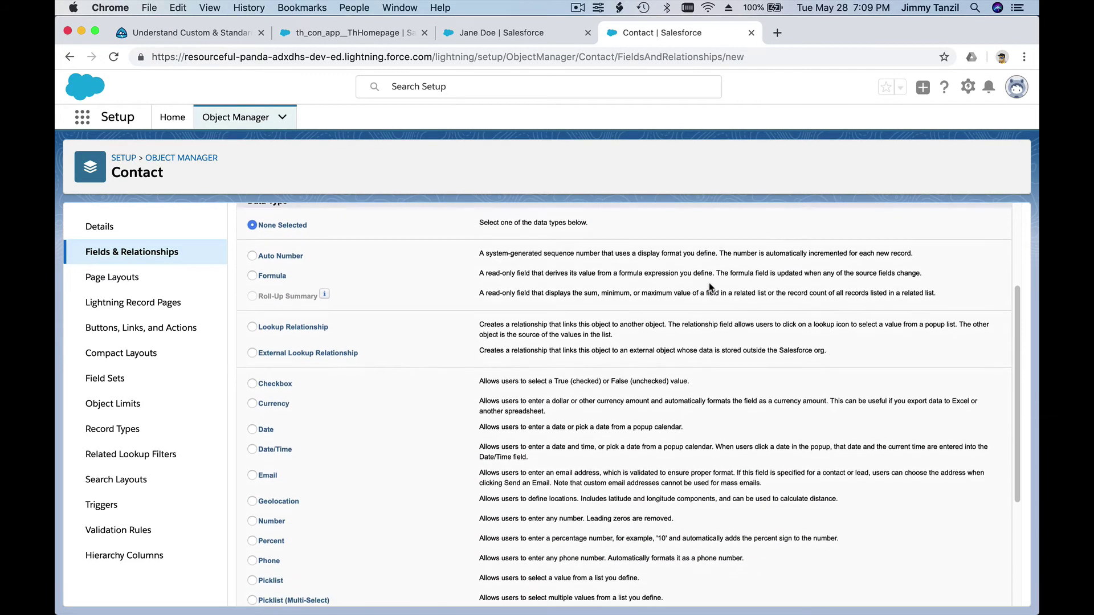
scroll(711, 288, "down", 1)
scroll(711, 288, "down", 4)
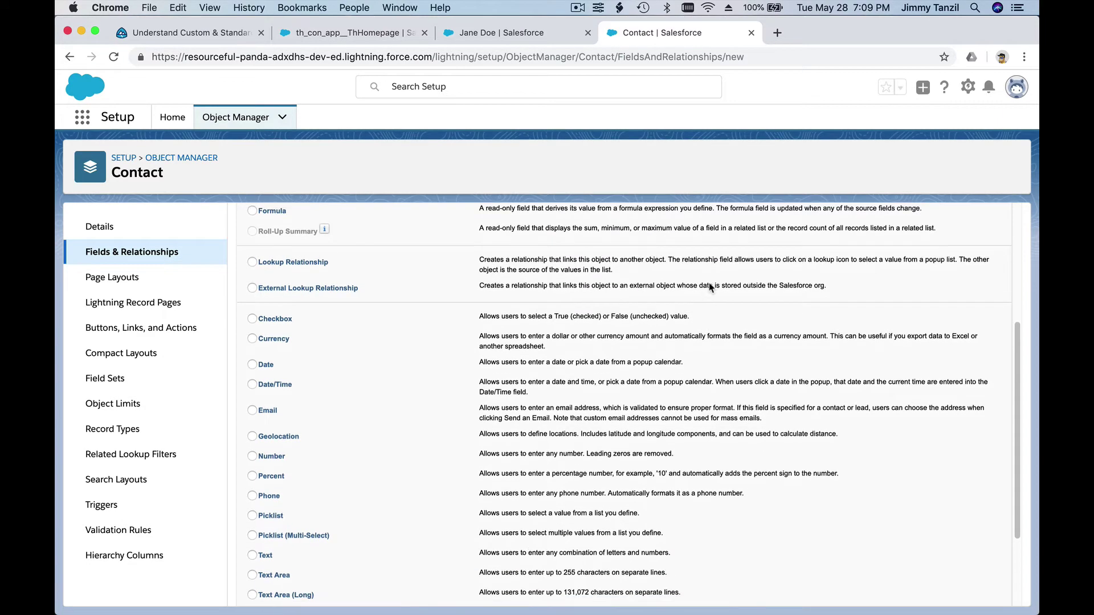
scroll(710, 287, "down", 2)
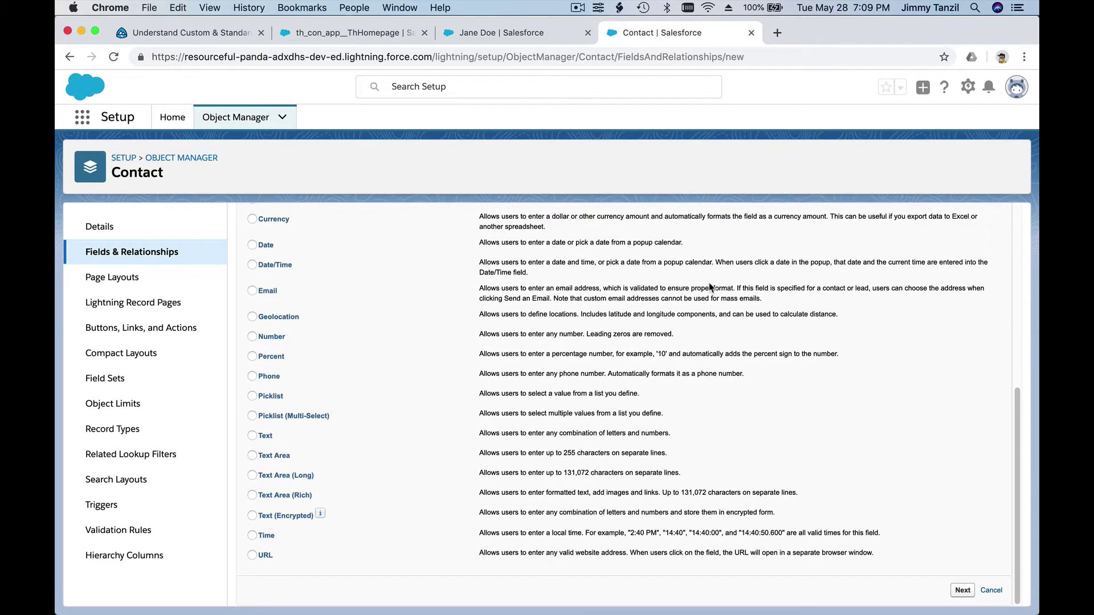
left_click(280, 399)
- Enlarge the page to 150% and review the descriptions of the available field data types, from Auto Number through URL
scroll(342, 401, "up", 5)
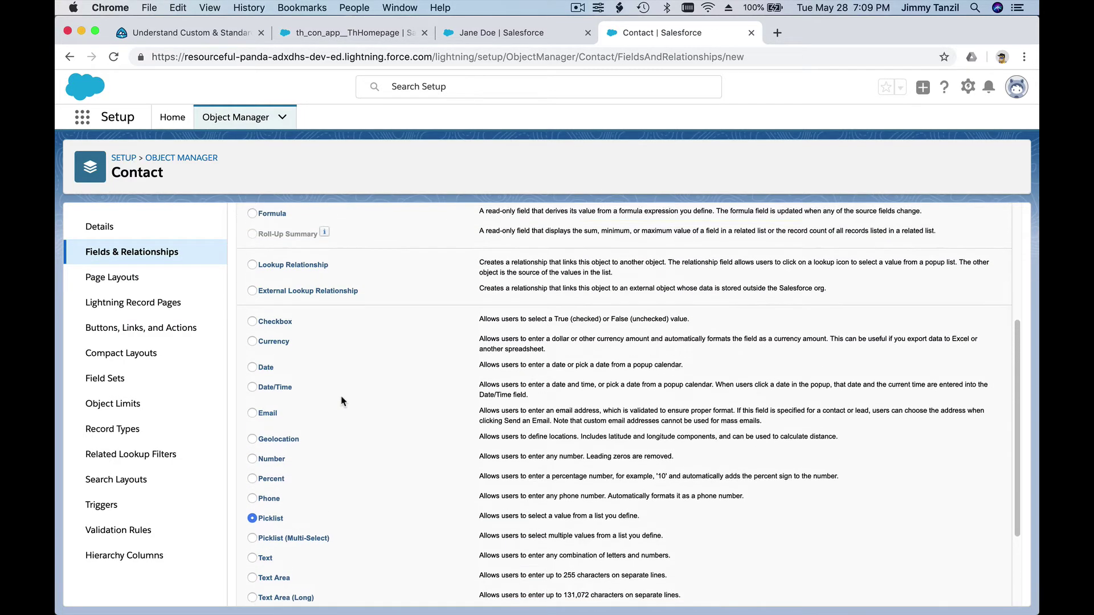
scroll(342, 401, "up", 1)
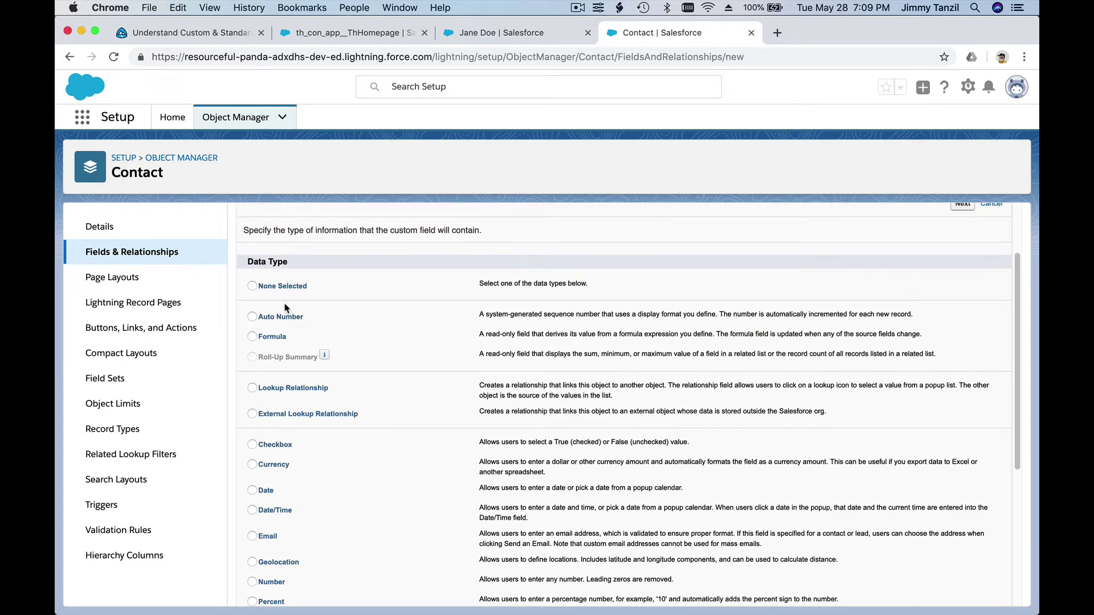
scroll(283, 289, "down", 3)
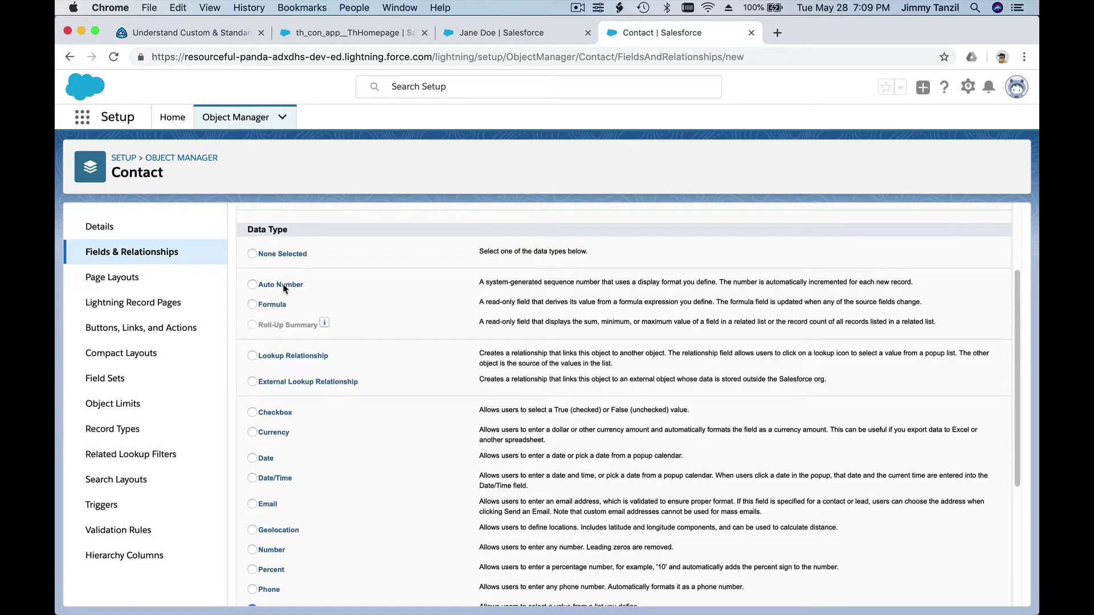
scroll(283, 289, "down", 2)
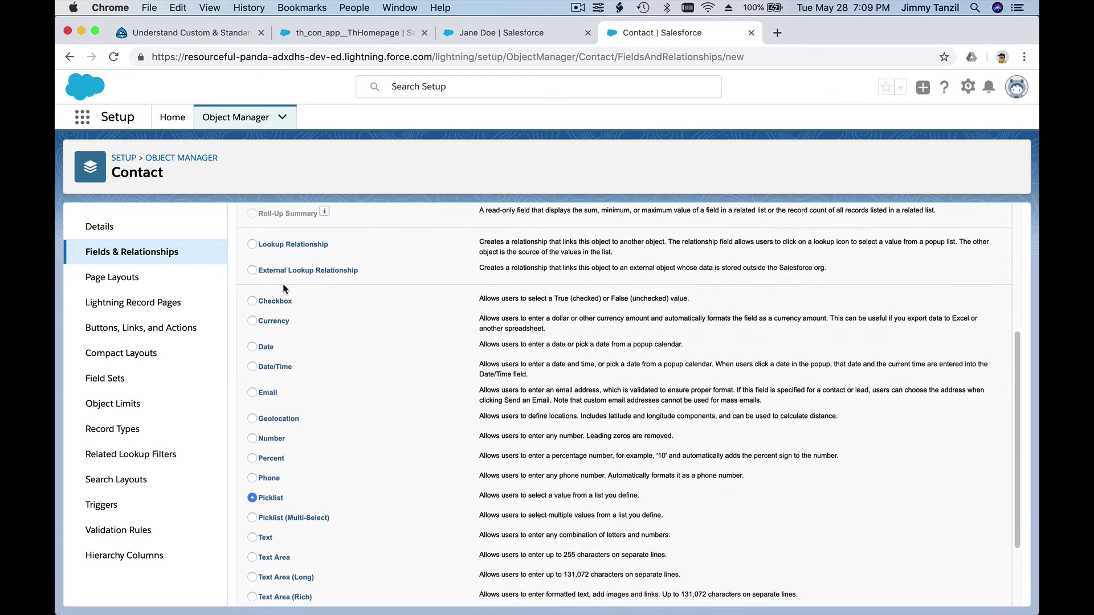
scroll(283, 289, "up", 2)
scroll(283, 288, "up", 2)
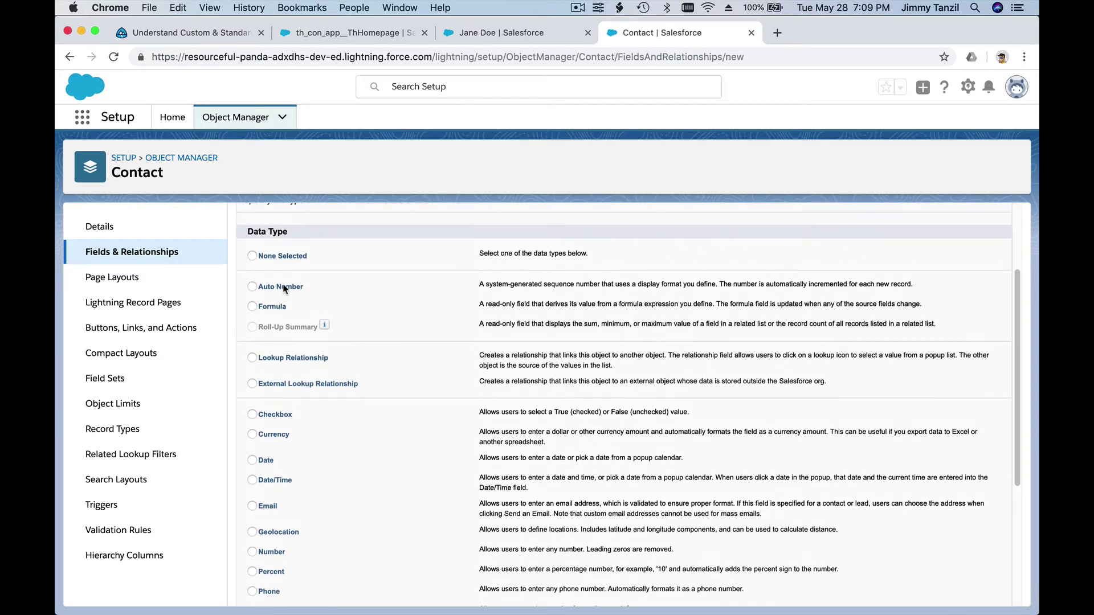
scroll(518, 365, "down", 2)
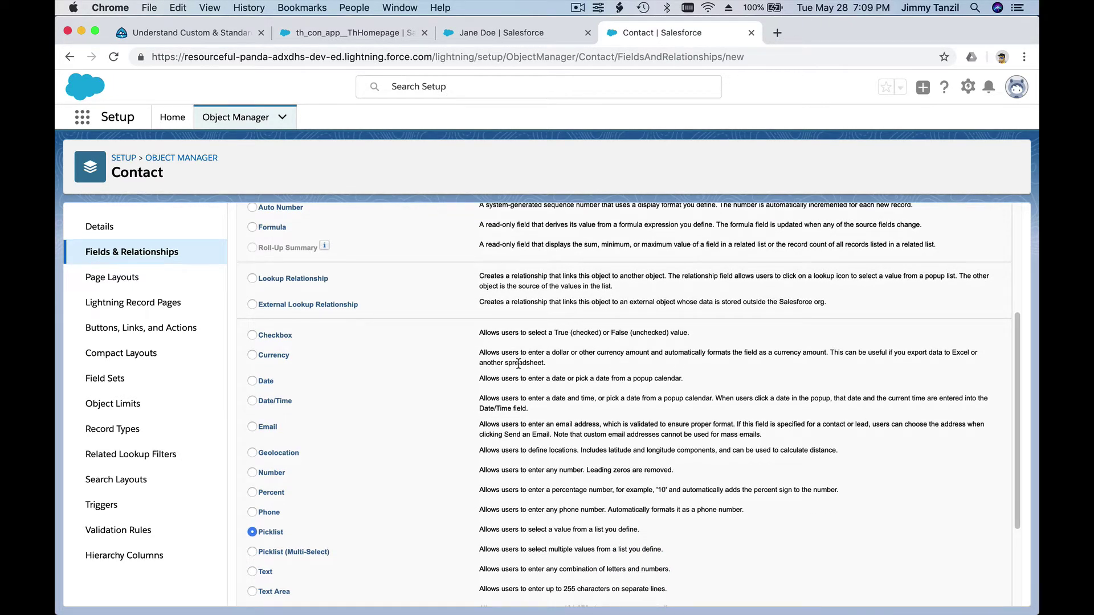
key("super+equal")
key("super+equal")
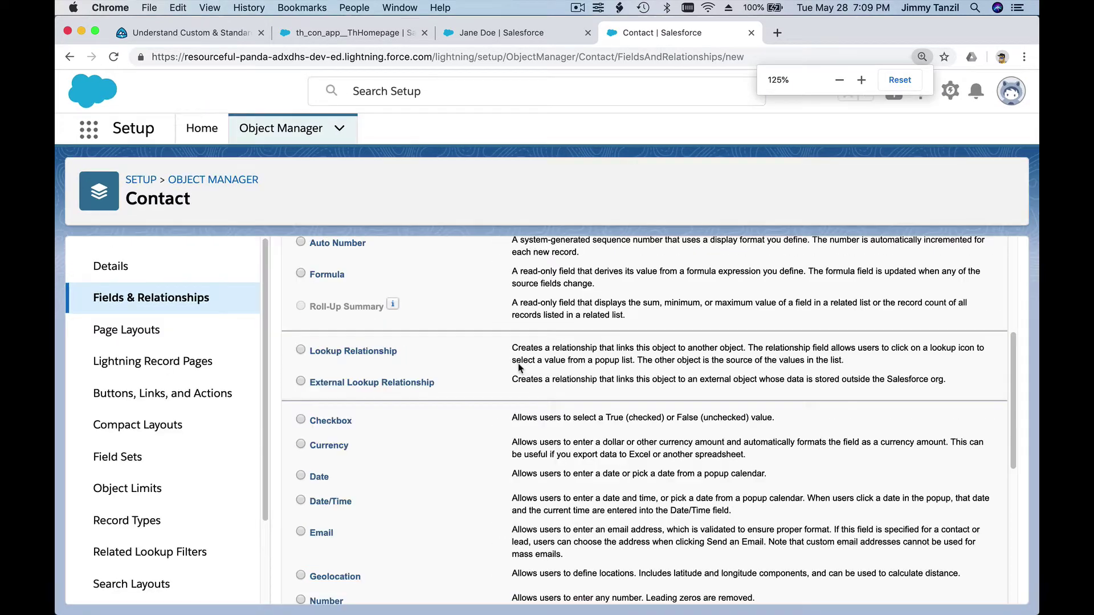
key("super+equal")
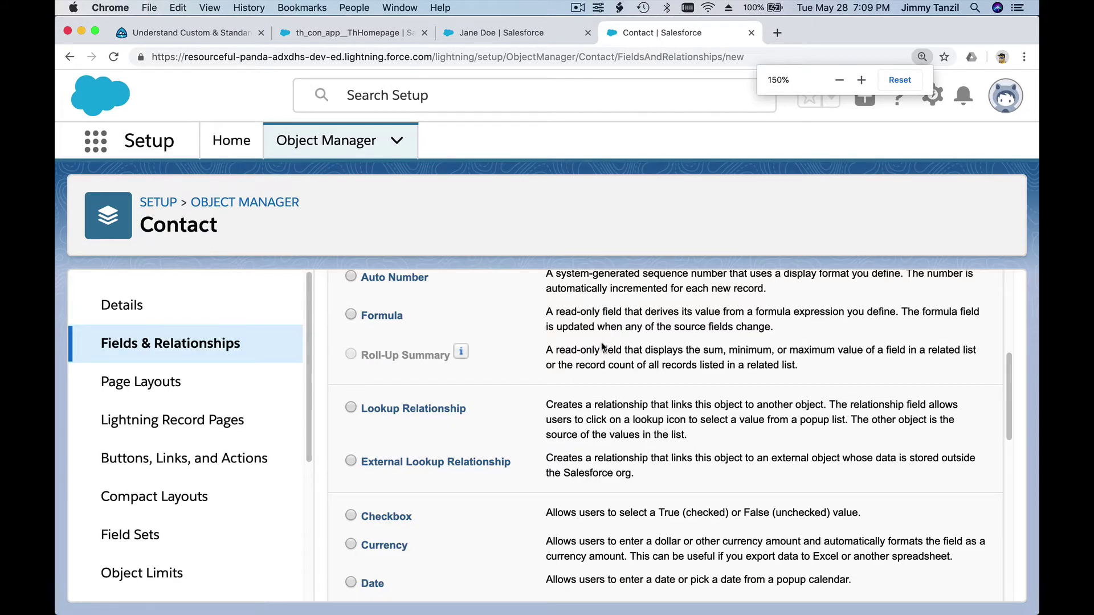
scroll(604, 347, "down", 3)
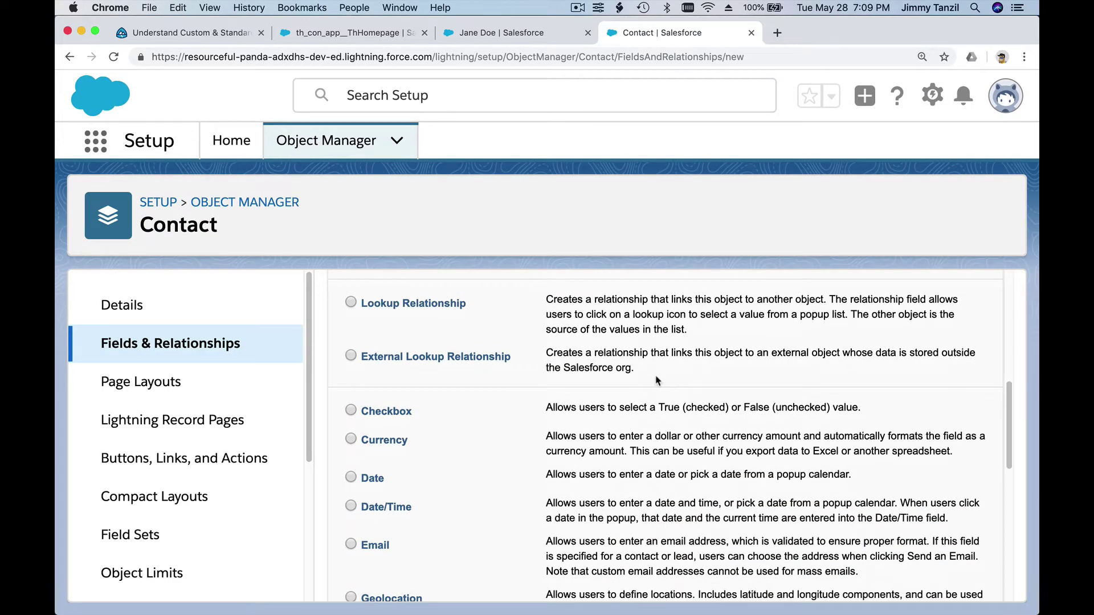
scroll(653, 377, "up", 3)
scroll(657, 376, "down", 4)
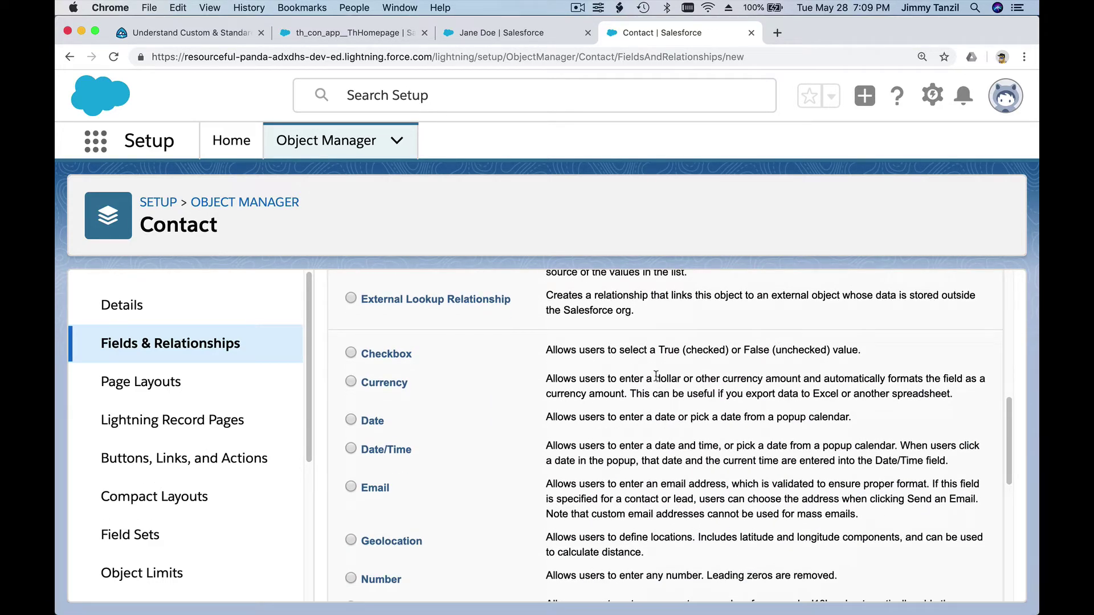
scroll(656, 376, "down", 4)
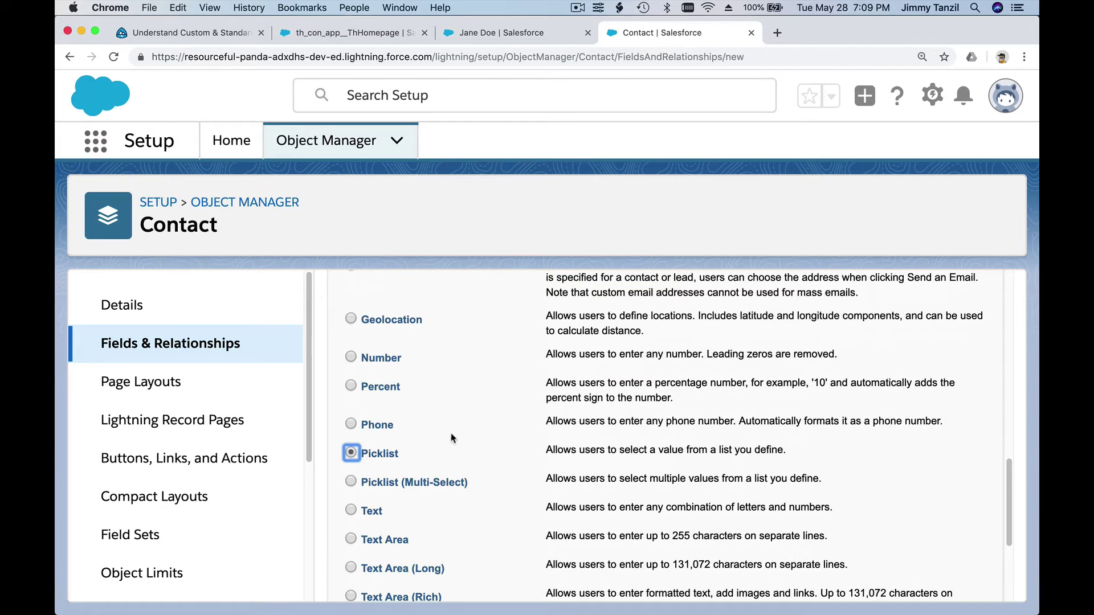
left_click(457, 435)
scroll(442, 449, "down", 4)
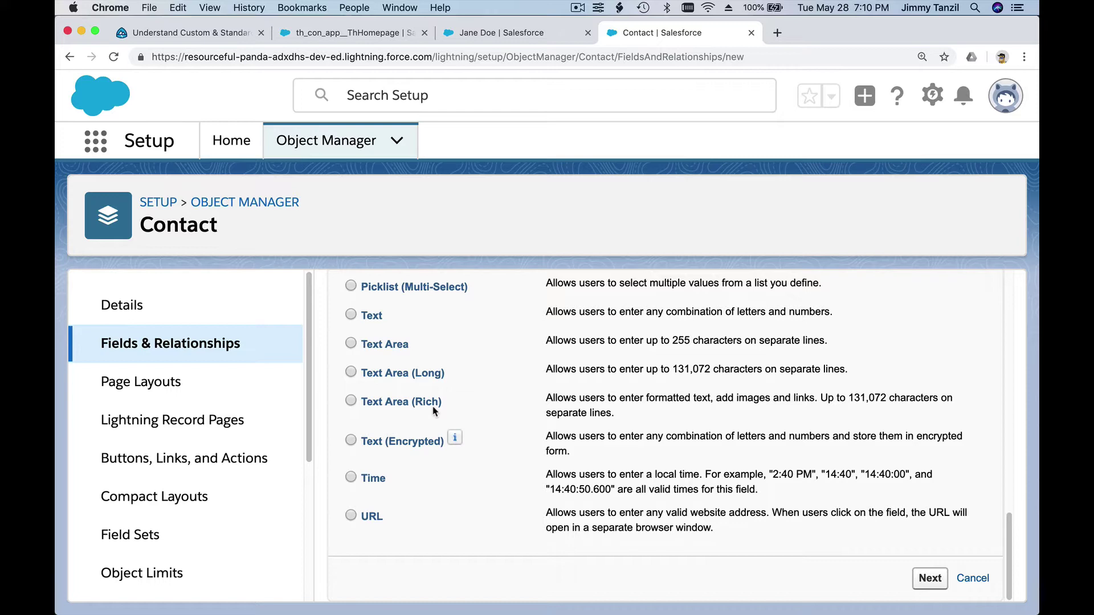
scroll(435, 411, "up", 2)
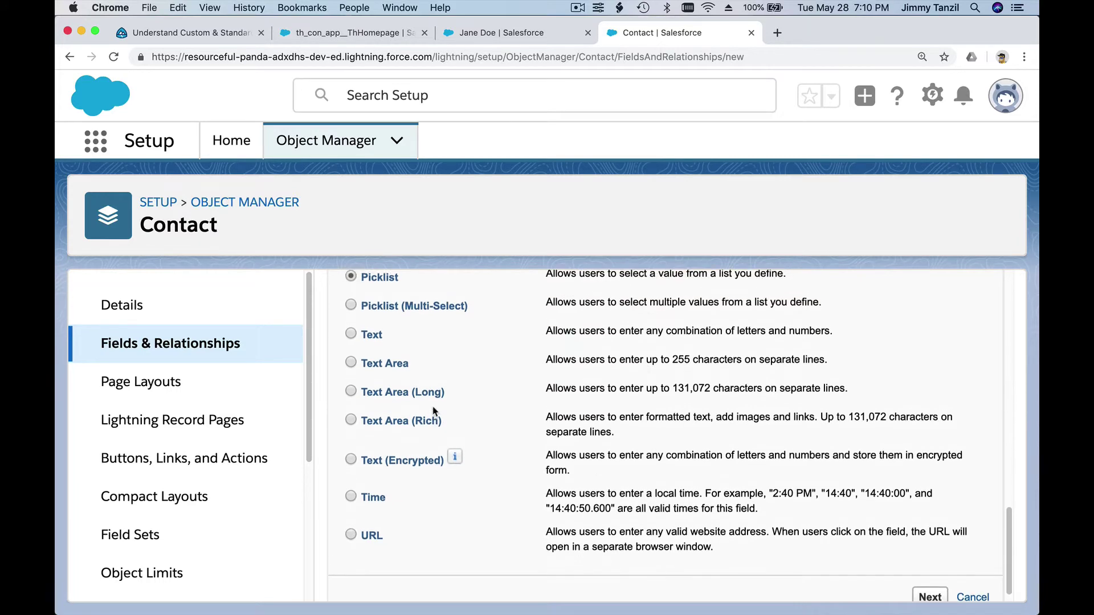
scroll(433, 405, "up", 1)
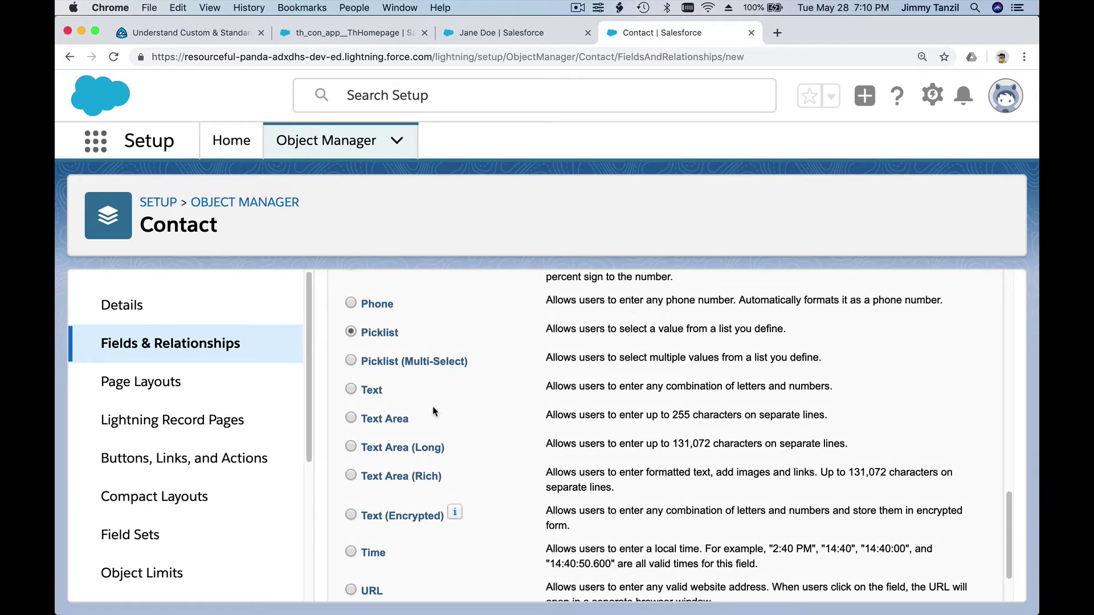
scroll(384, 355, "up", 4)
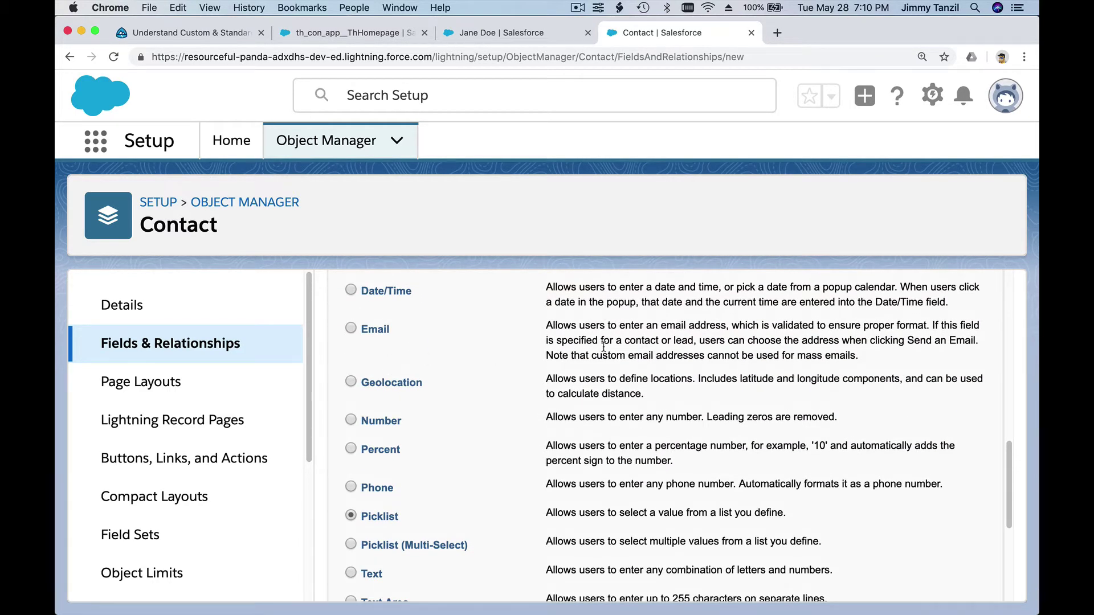
scroll(602, 341, "up", 3)
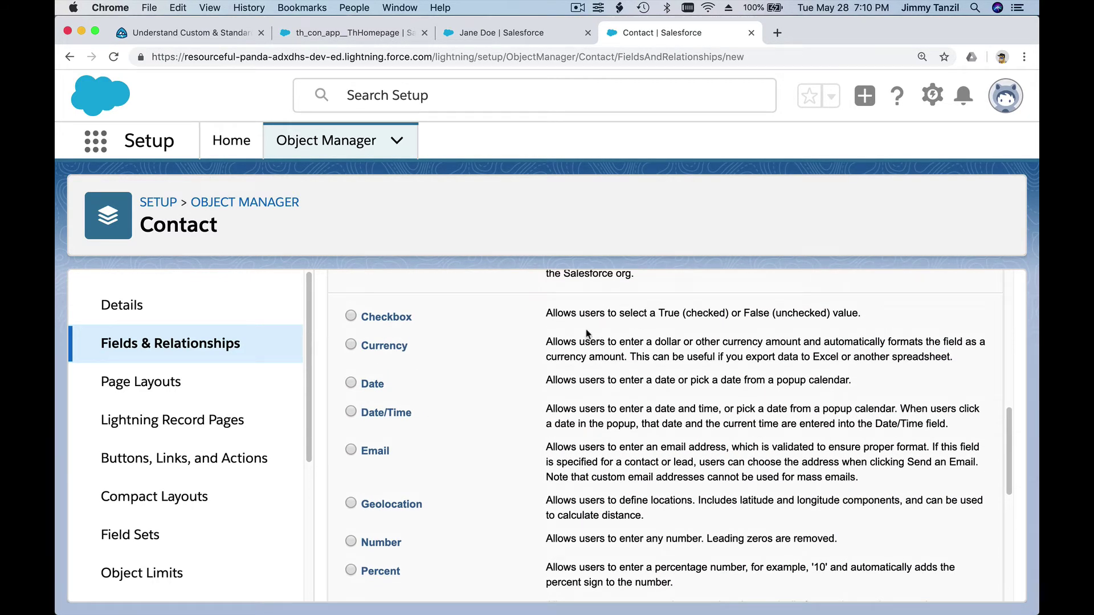
scroll(620, 340, "down", 7)
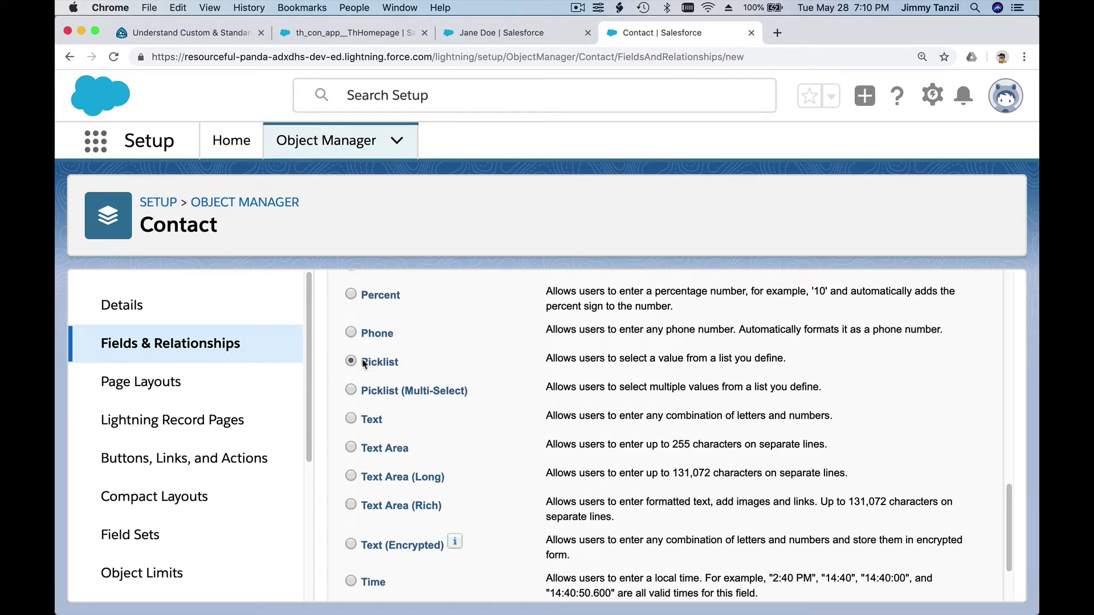
- Continue to the picklist field's details and set its label to Favorite Sport
scroll(409, 362, "down", 3)
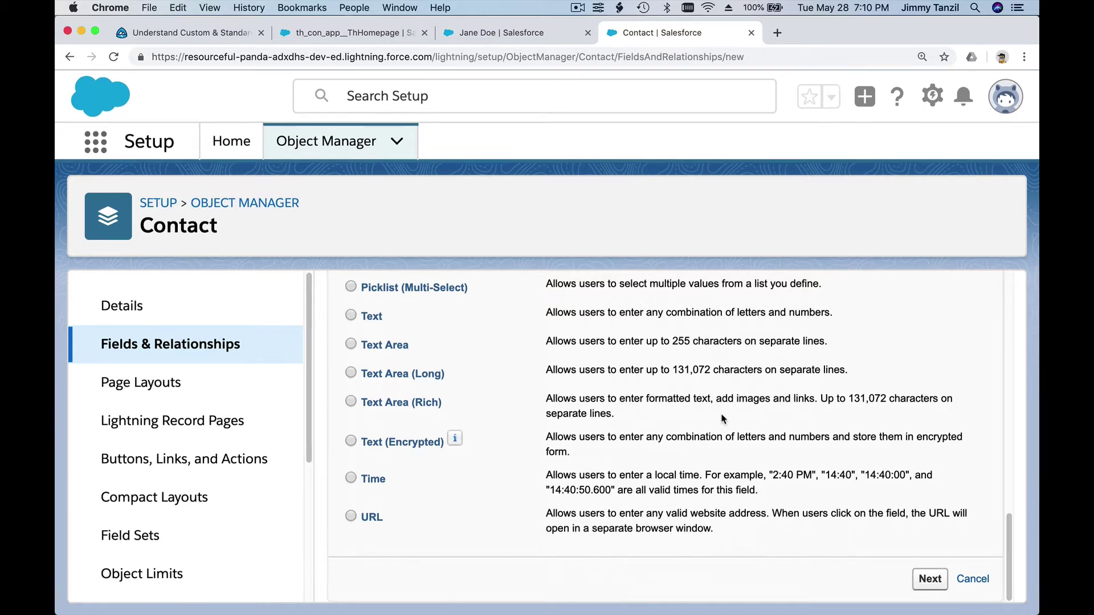
left_click(929, 579)
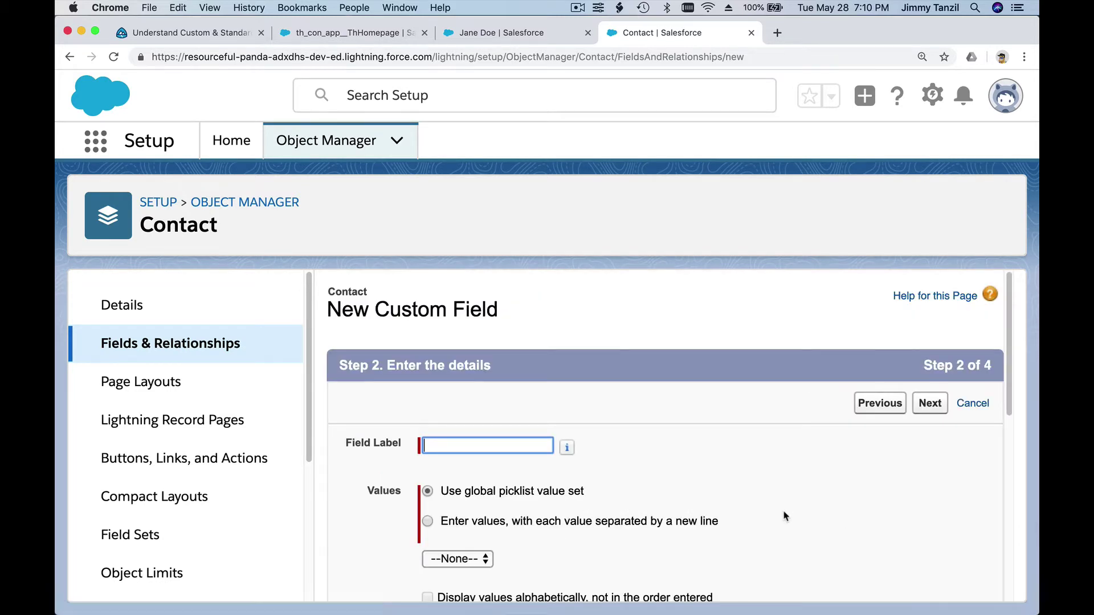
scroll(643, 426, "down", 3)
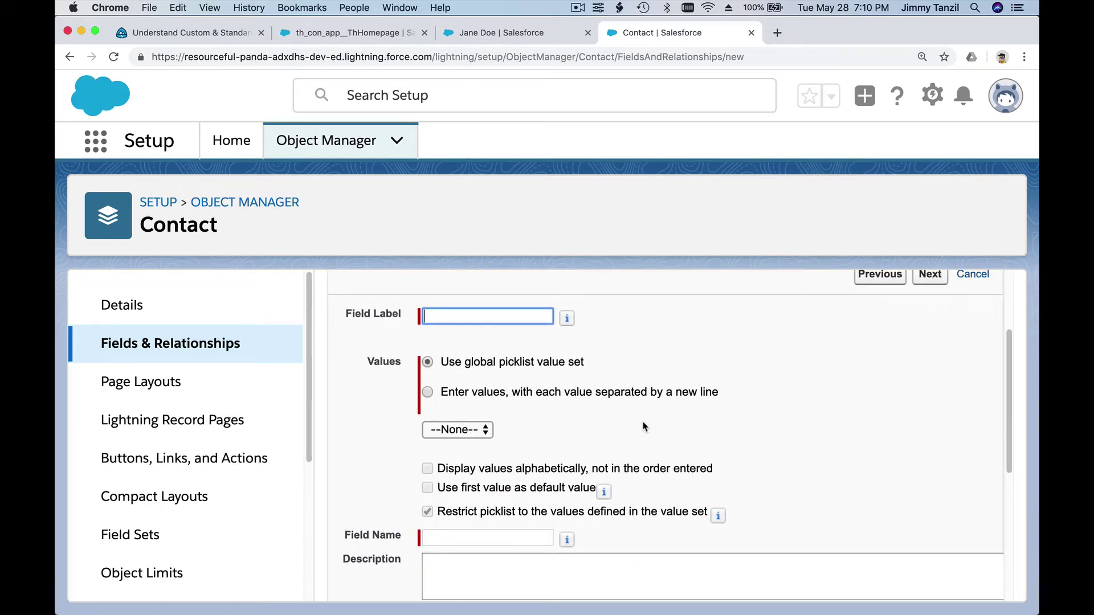
left_click(488, 319)
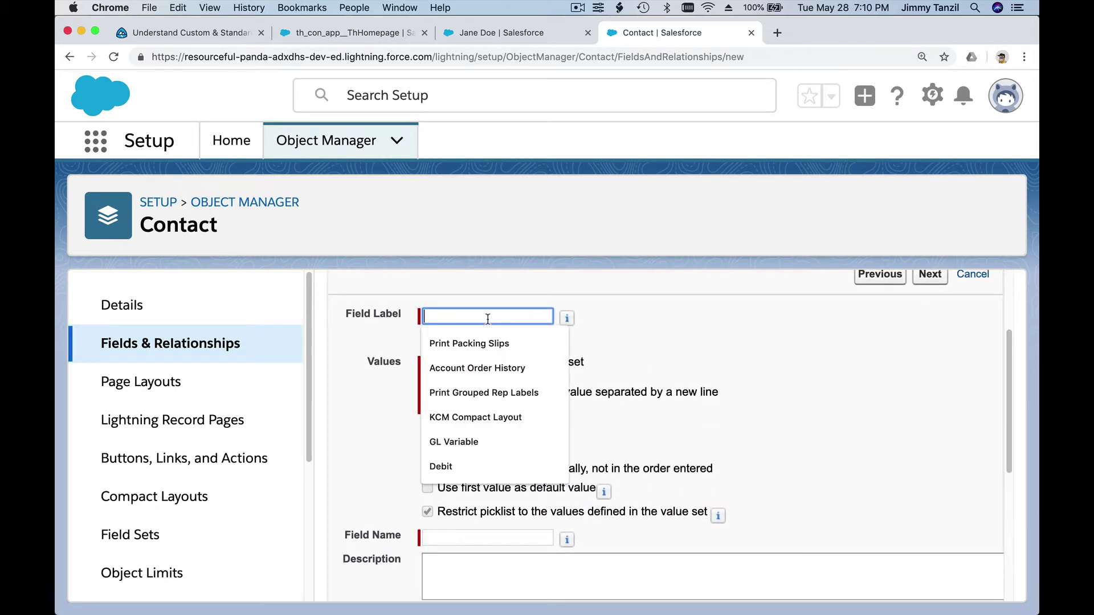
type("Favorite")
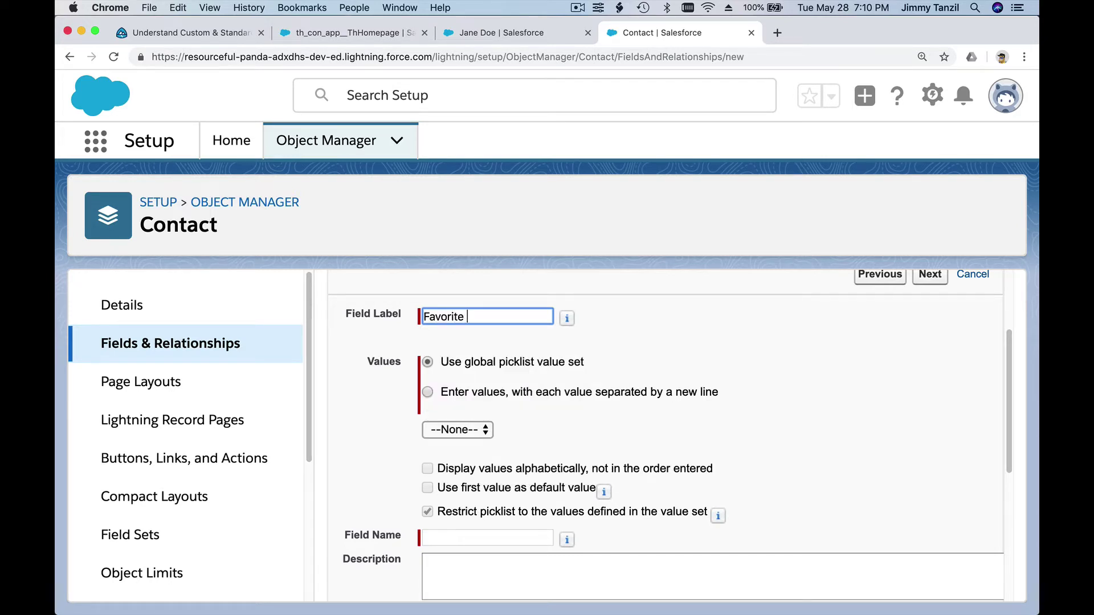
type(" Sport")
- Choose to enter the picklist's own values, one per line, and list Biking, Swimming and Hiking
left_click(448, 394)
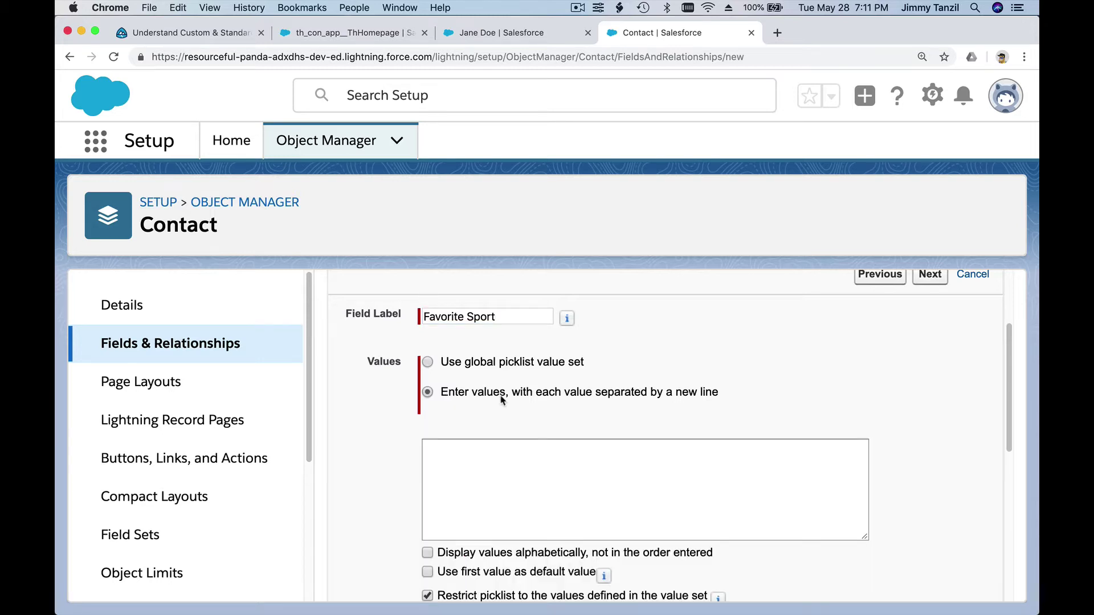
scroll(509, 401, "down", 1)
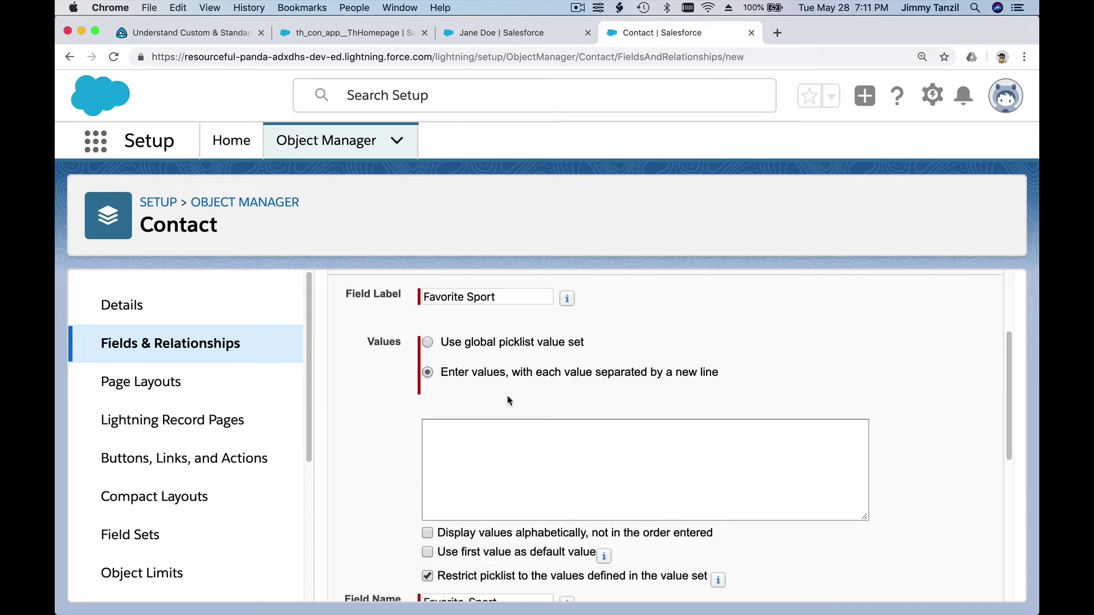
left_click(499, 451)
type("Biking")
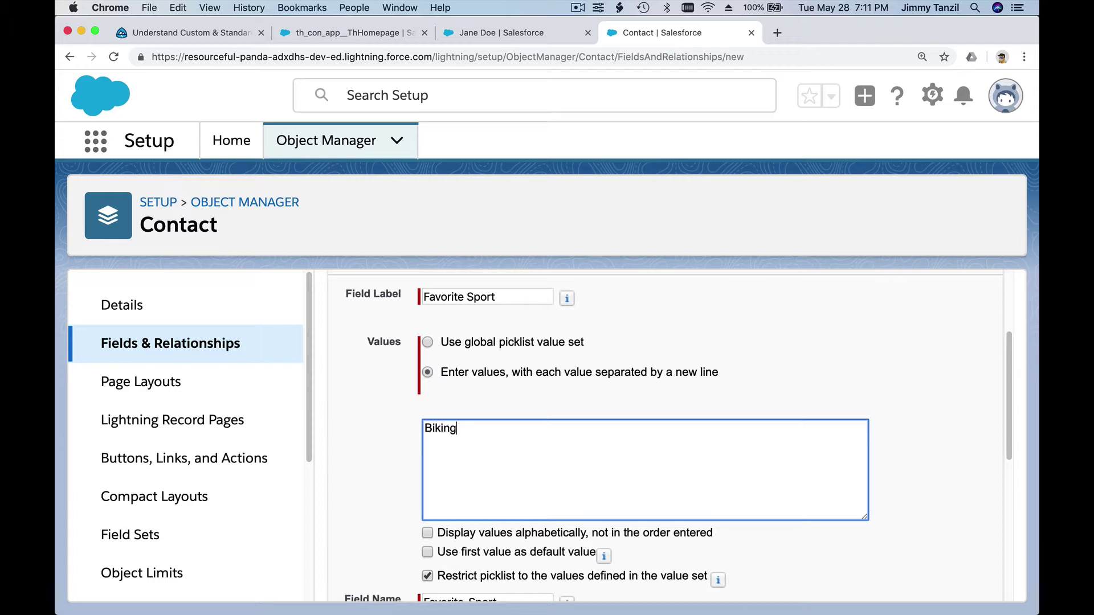
key("Return")
type("Swiming")
key("Return")
left_click(452, 443)
type("m")
left_click(525, 443)
key("Return")
type("Hiking ")
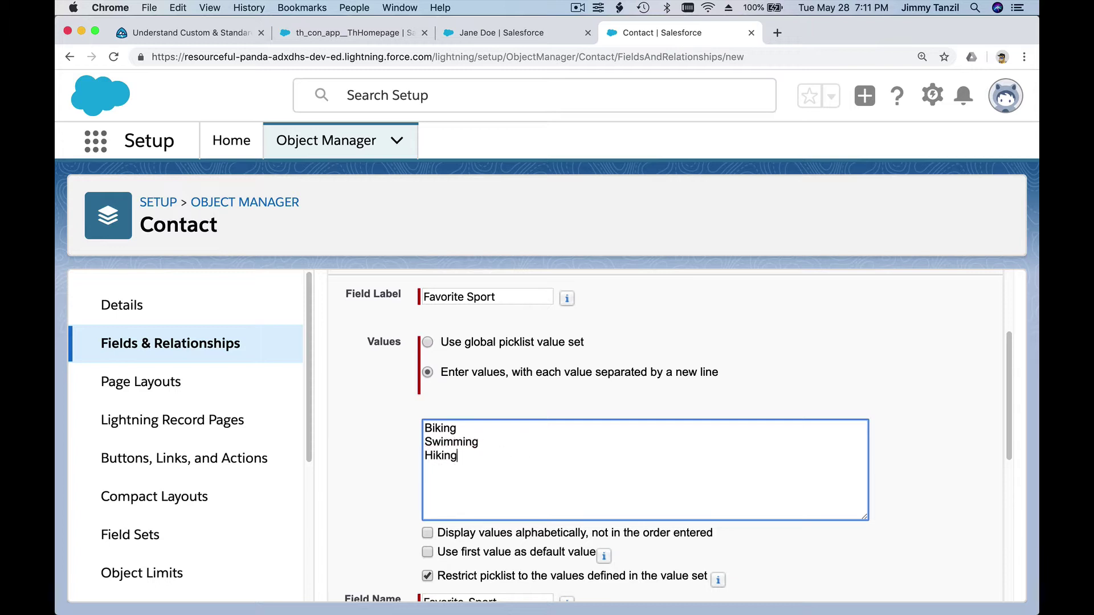
- Add Running, Martial Arts, Soccer and Badminton to the picklist values, each on its own line
type("Running")
key("Return")
type("Martial Arts")
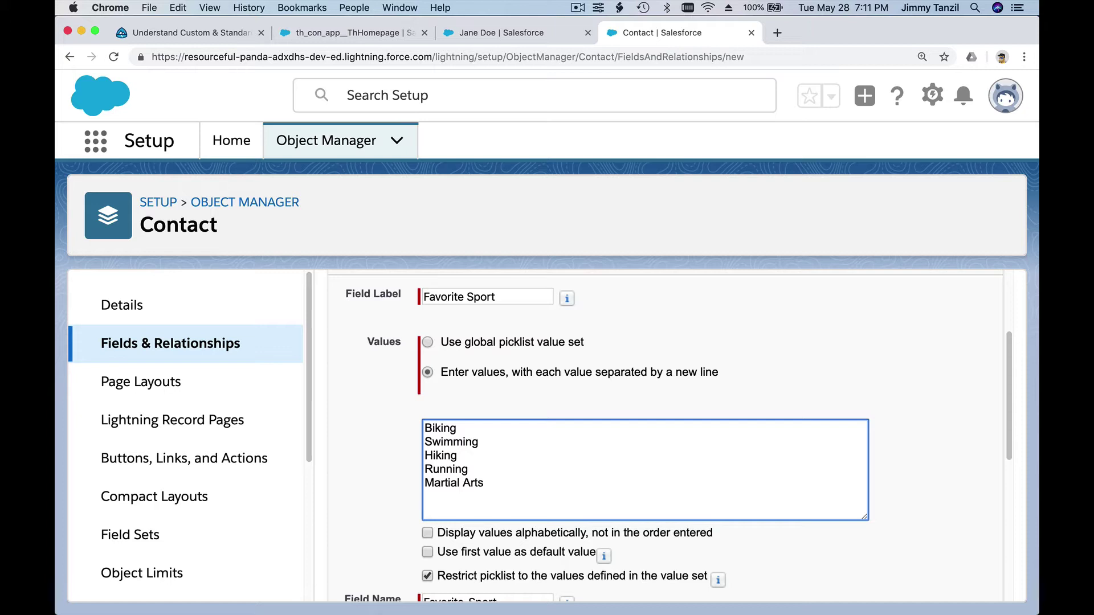
key("Return")
type("Soccer")
key("Return")
type("Badminton")
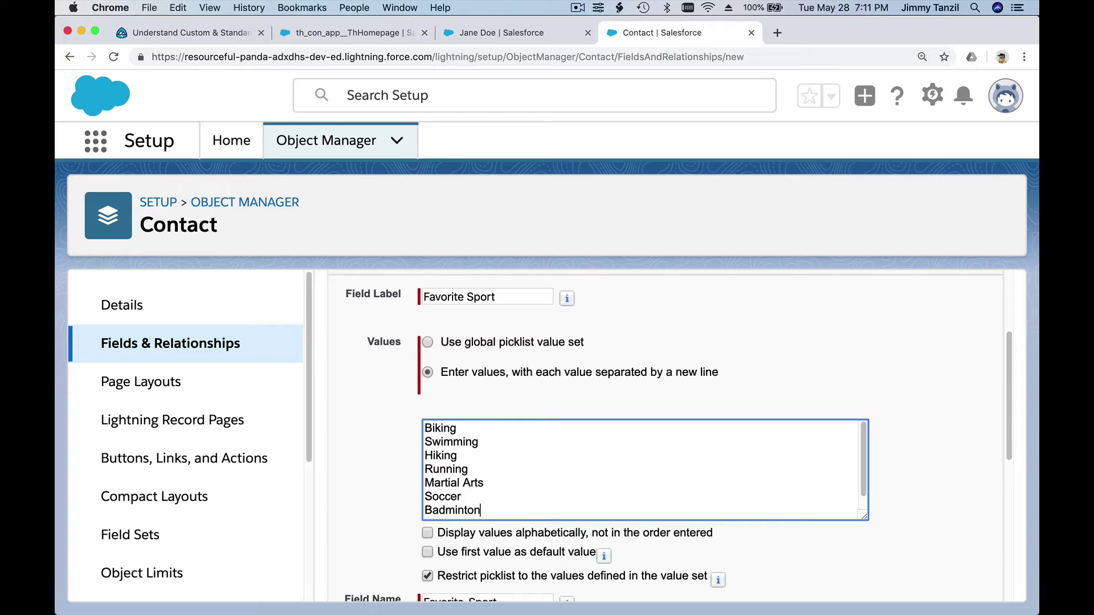
- Add Cricket, Football, Baseball and Basketball to the picklist values, each on its own line
key("Return")
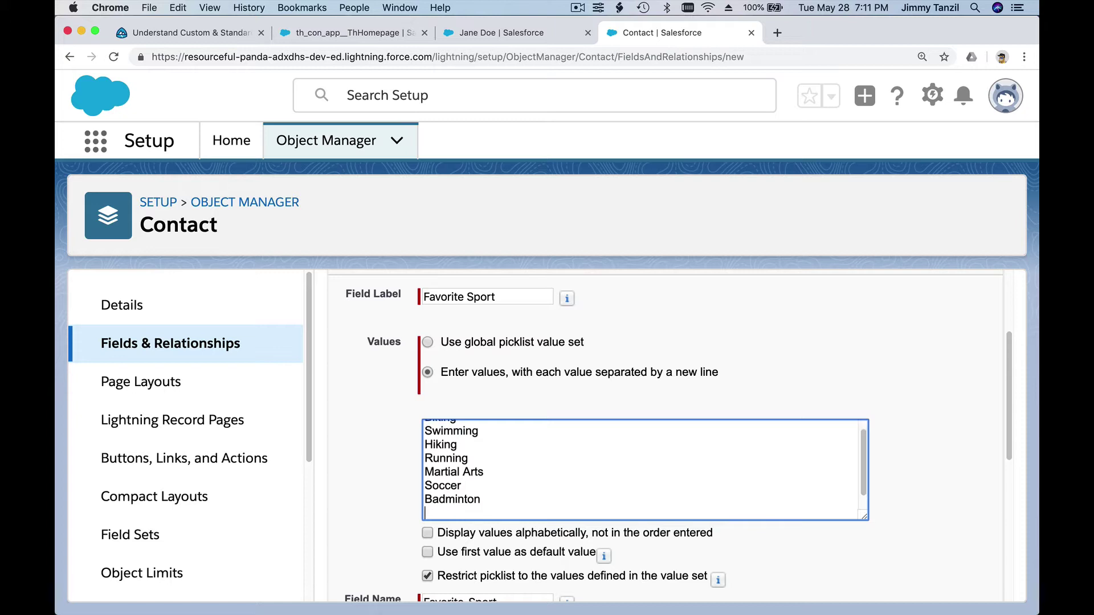
type("Cricket")
key("Return")
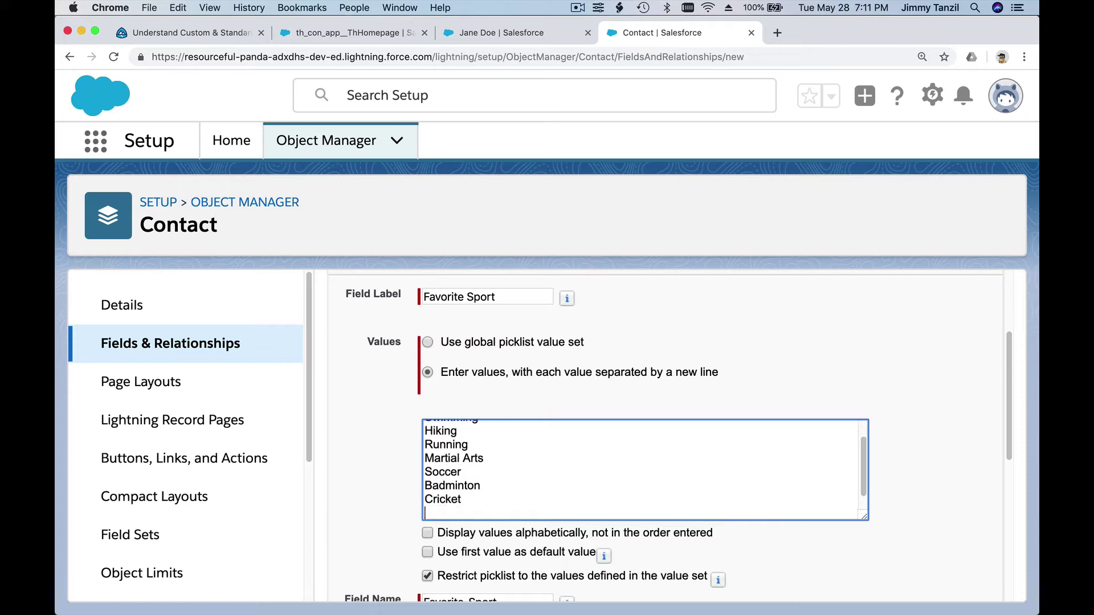
type("Football")
key("Return")
type("Baseball")
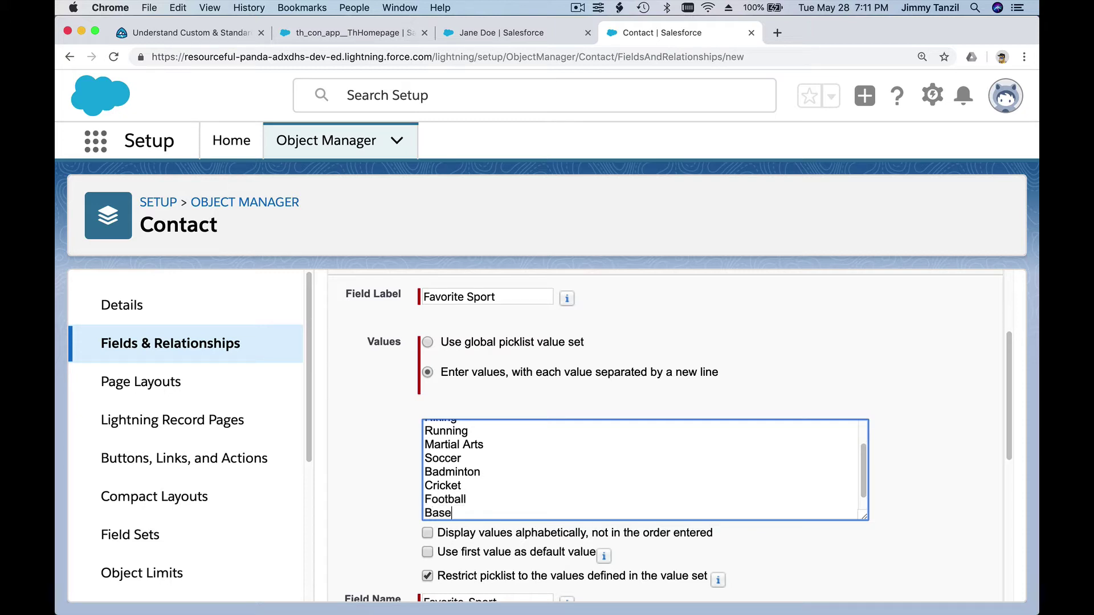
key("Return")
type("Basketa")
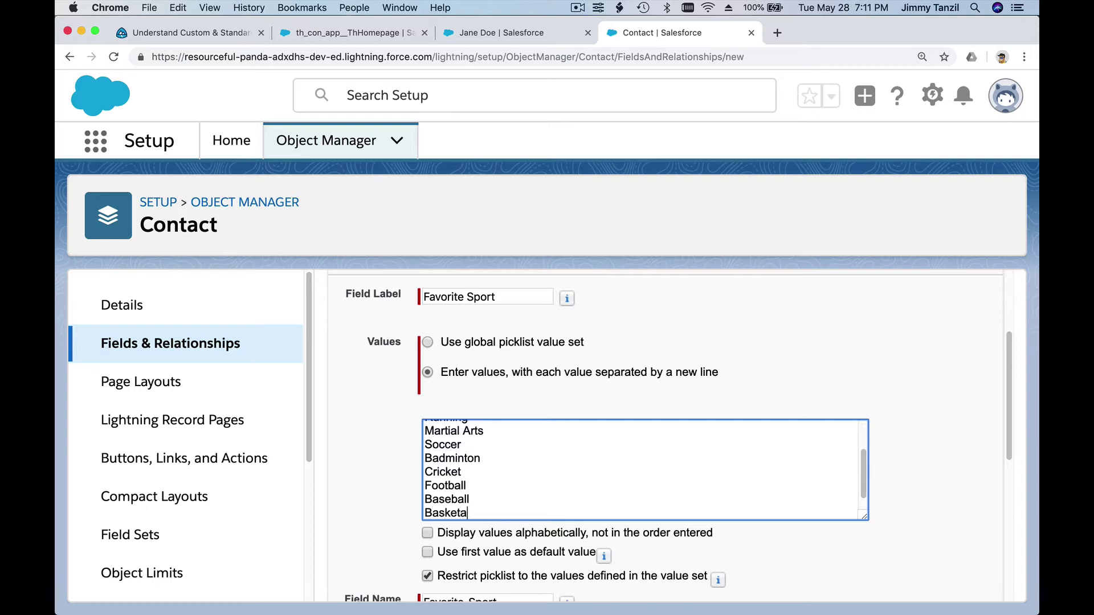
key("BackSpace")
type("balls")
key("BackSpace")
scroll(565, 443, "down", 1)
left_click(792, 387)
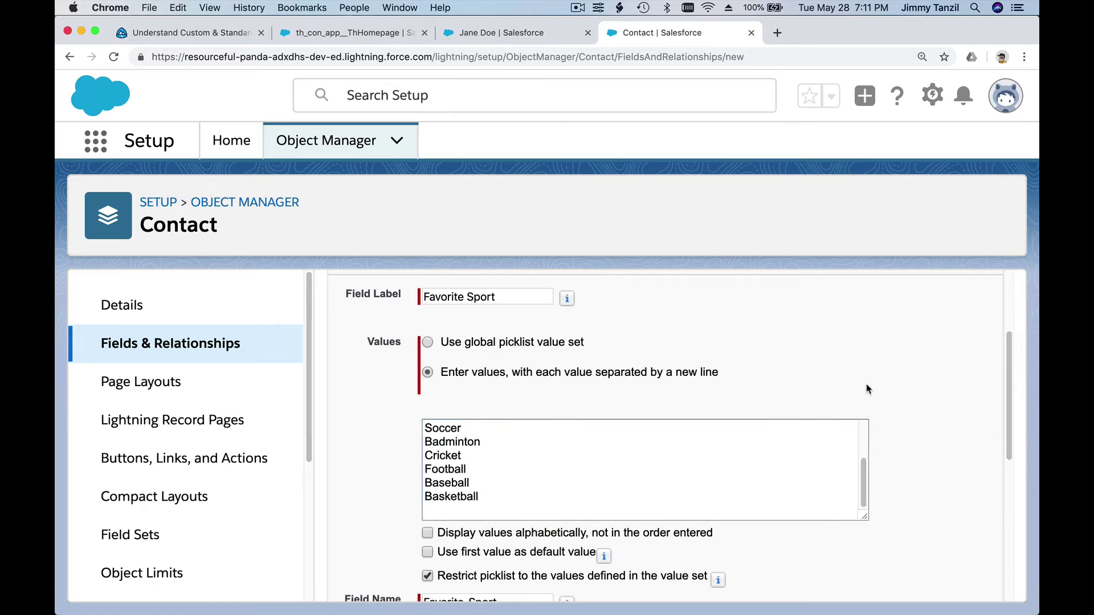
- Continue to field-level security, make the Favorite Sport field visible to all profiles, and save it
scroll(865, 383, "down", 3)
scroll(867, 388, "down", 8)
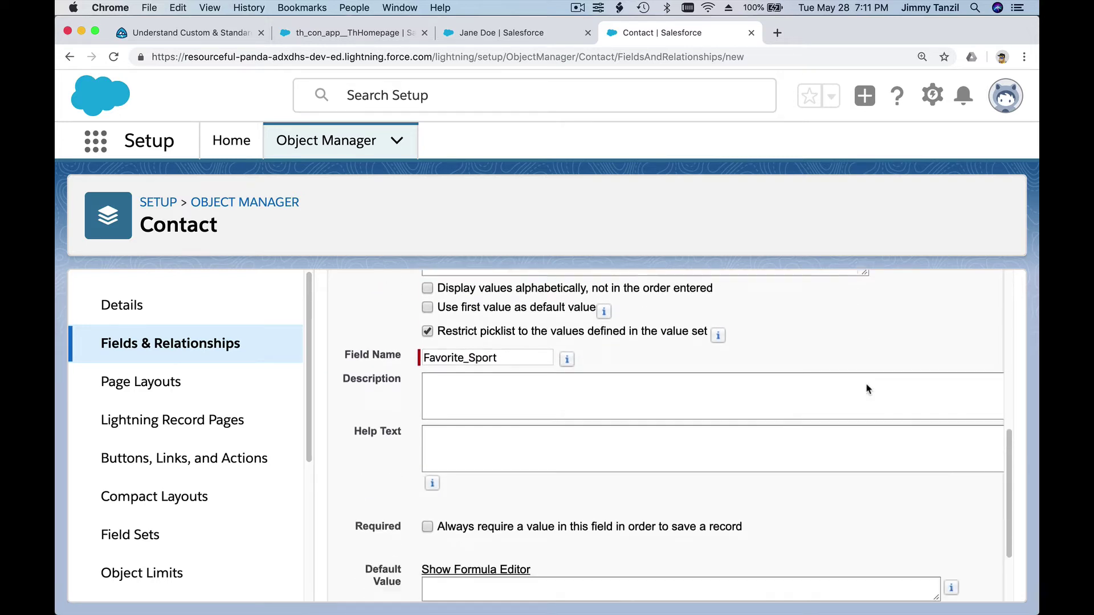
left_click(930, 568)
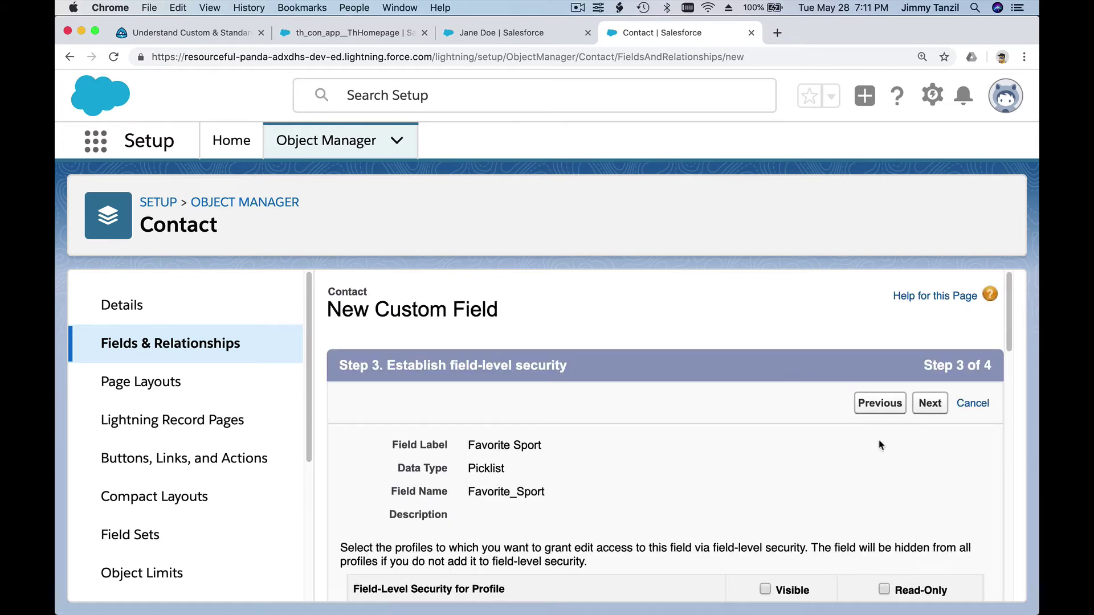
scroll(814, 497, "down", 3)
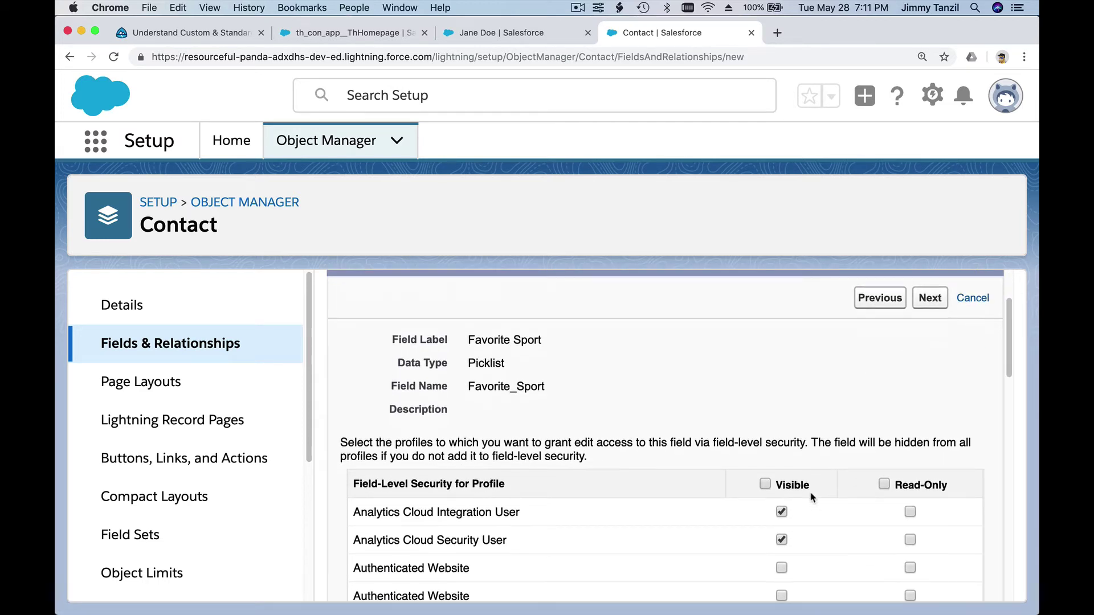
left_click(764, 483)
scroll(860, 442, "up", 2)
left_click(928, 373)
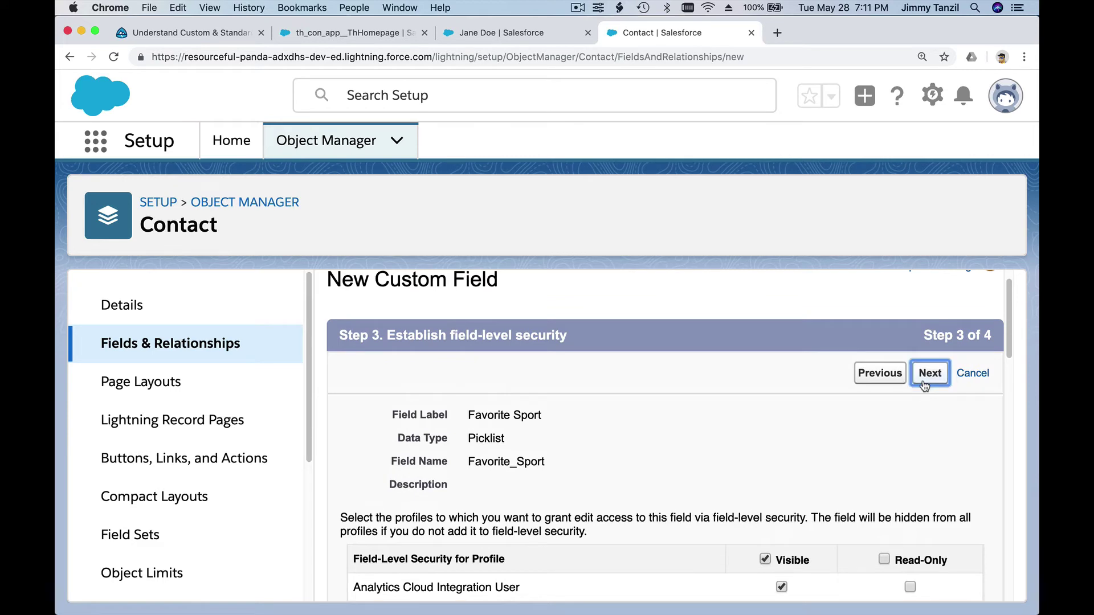
left_click(925, 404)
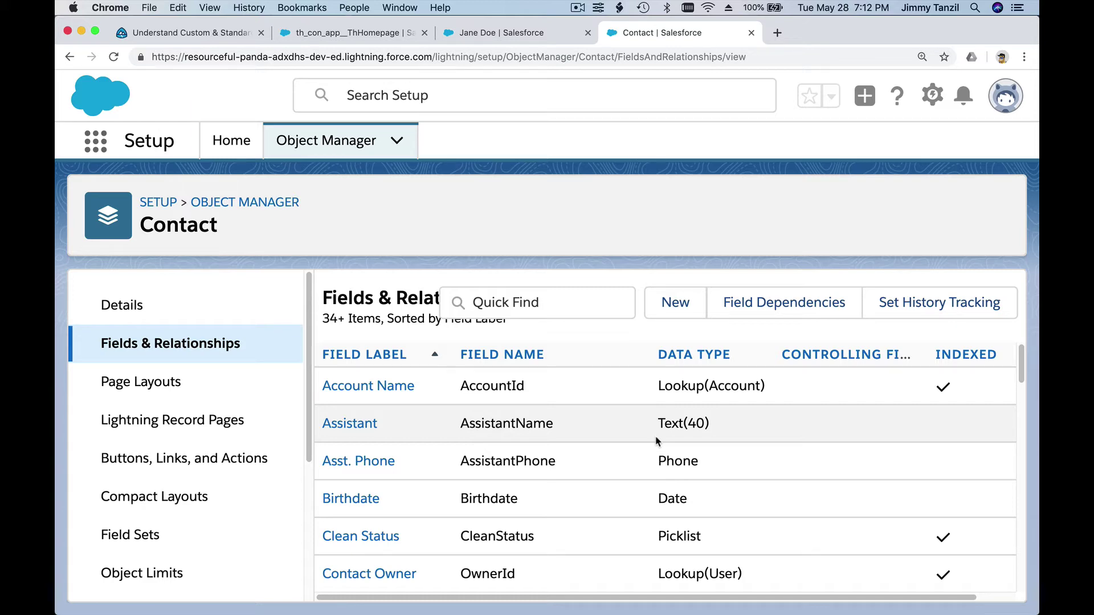
- Return the page zoom to 100% and open the existing sample contact's record for editing
key("super+minus")
key("super+minus")
key("super+minus")
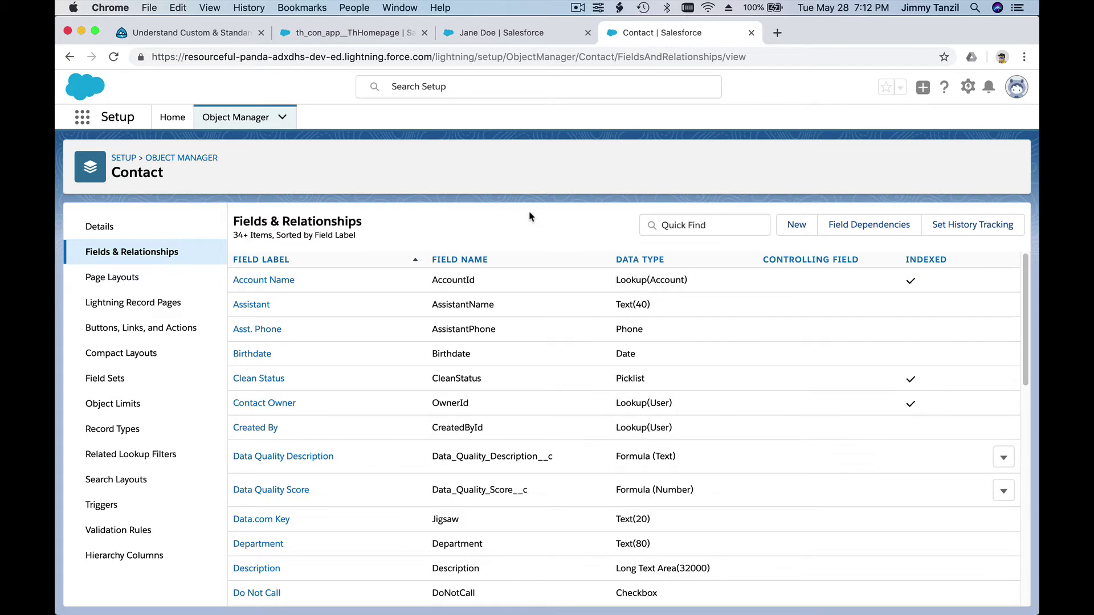
left_click(505, 34)
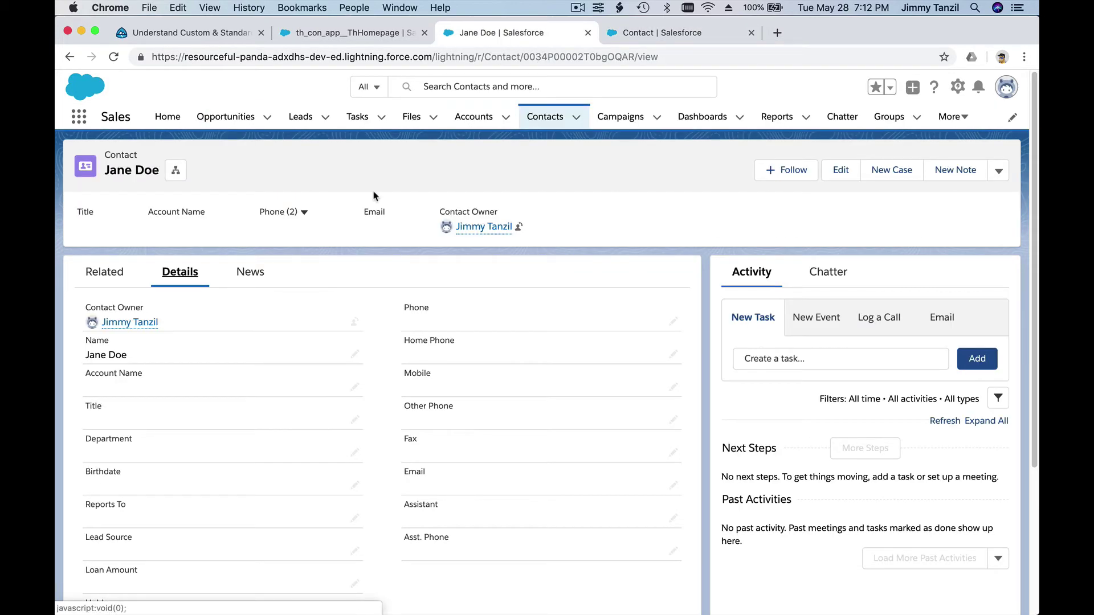
left_click(841, 170)
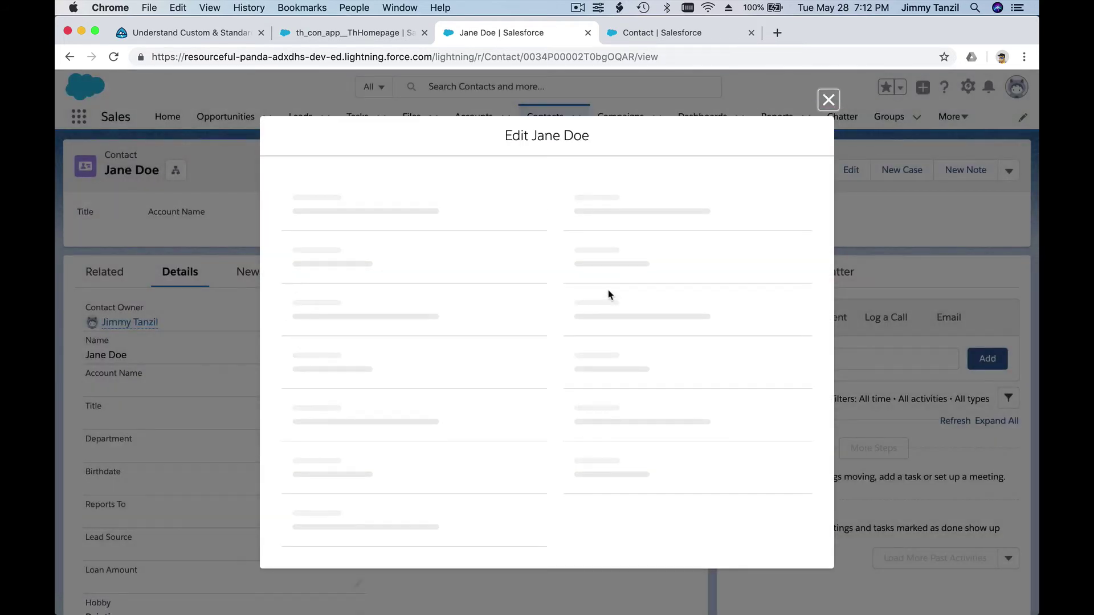
- Set the contact's Favorite Sport to Soccer and save the record
scroll(583, 287, "down", 1)
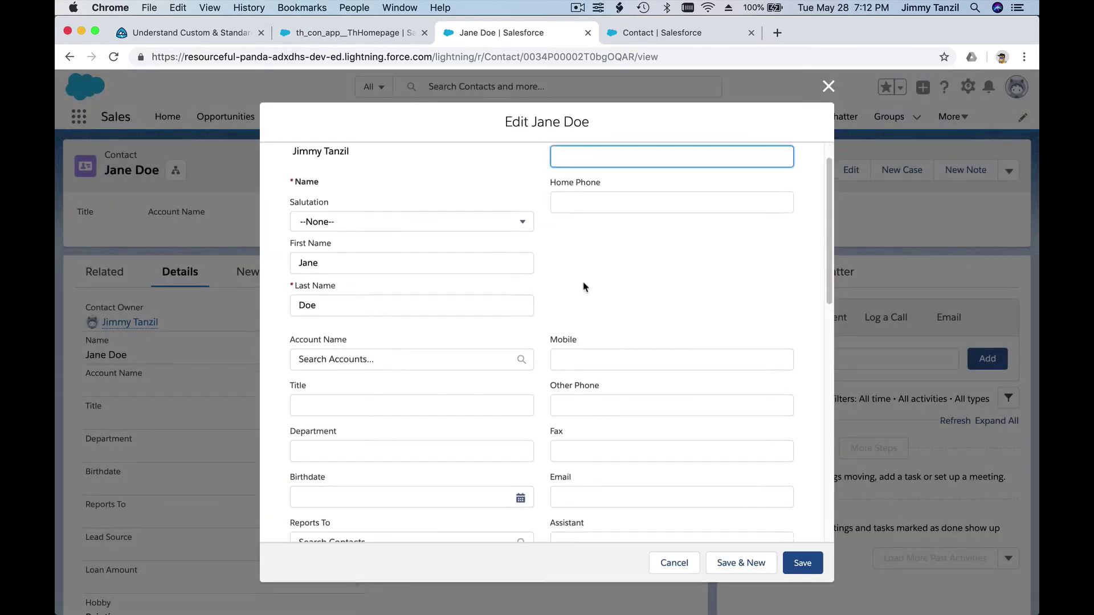
scroll(583, 286, "down", 5)
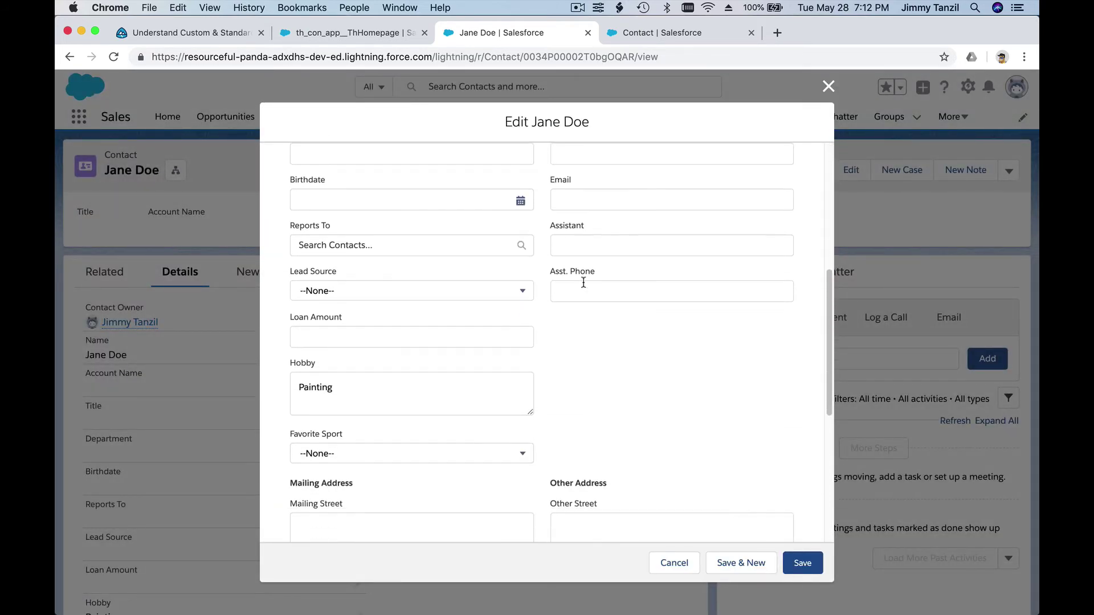
scroll(583, 282, "down", 5)
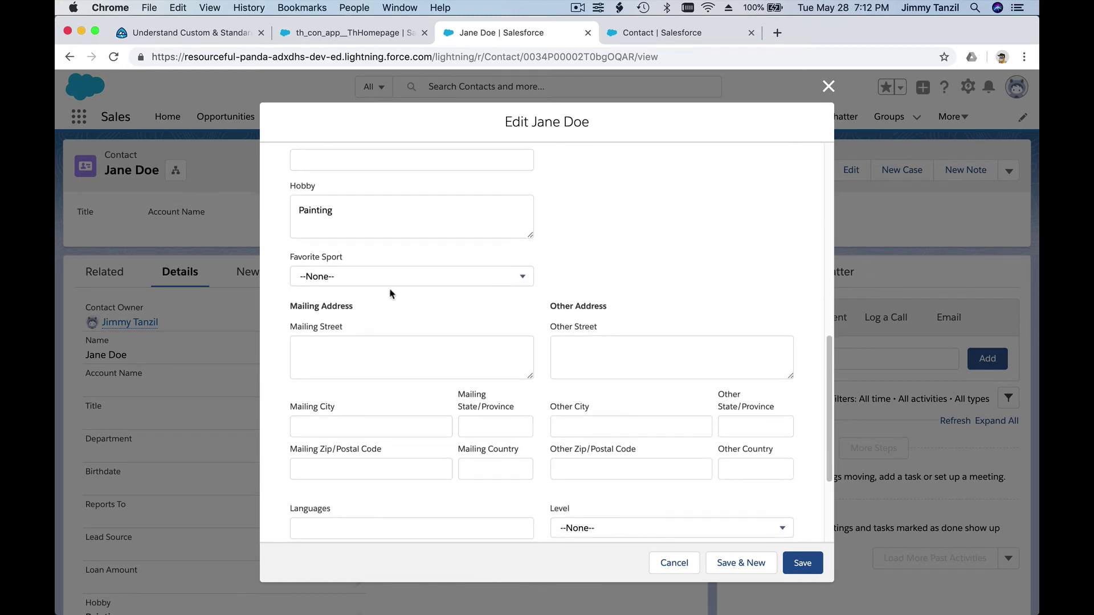
left_click(390, 280)
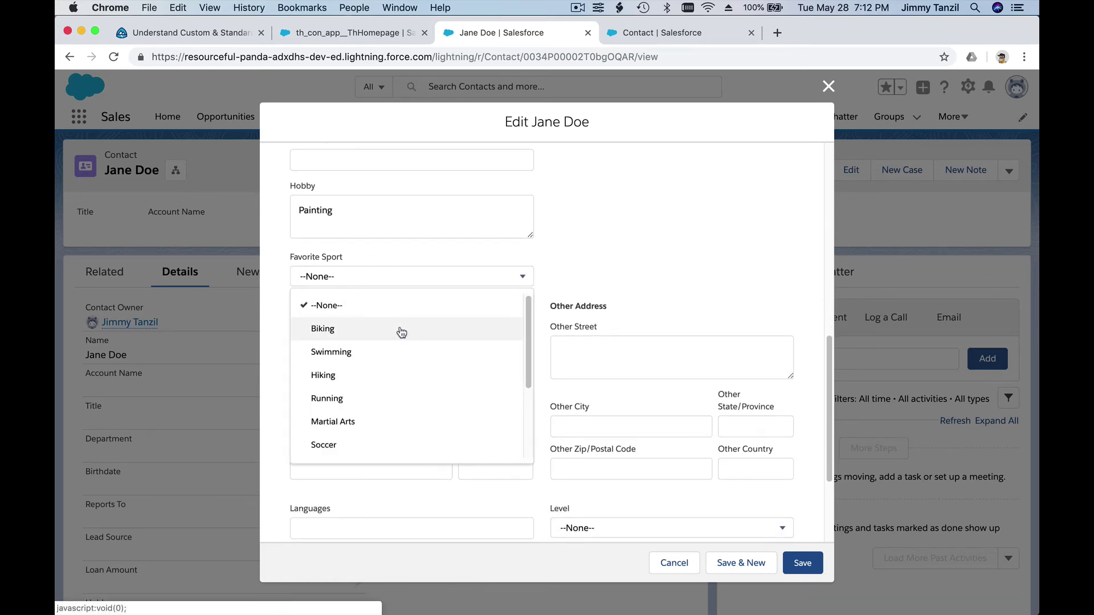
scroll(392, 381, "down", 2)
scroll(393, 382, "down", 2)
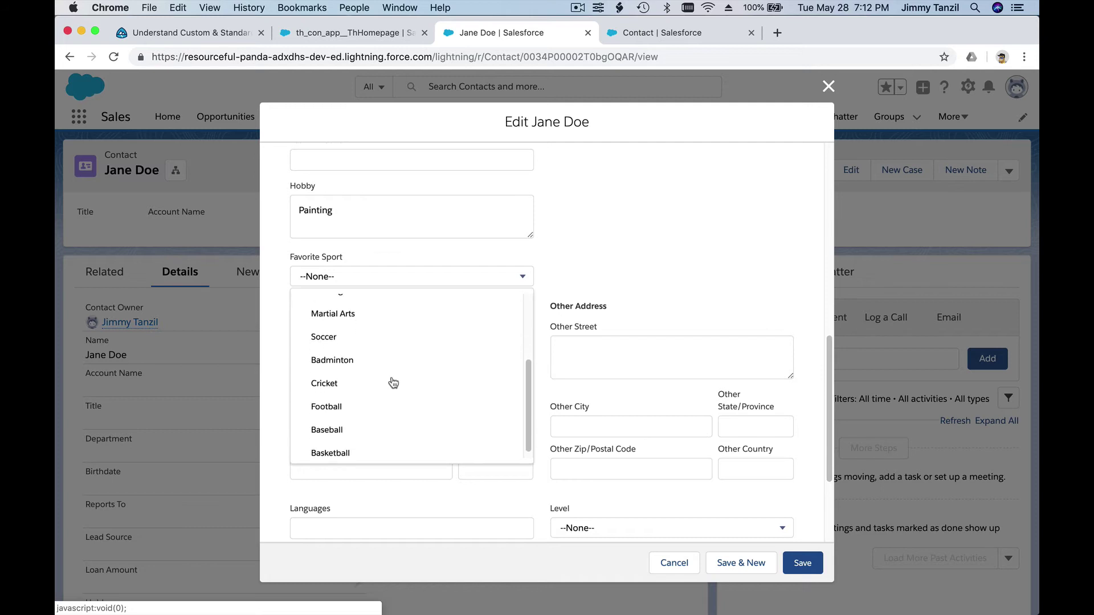
left_click(389, 340)
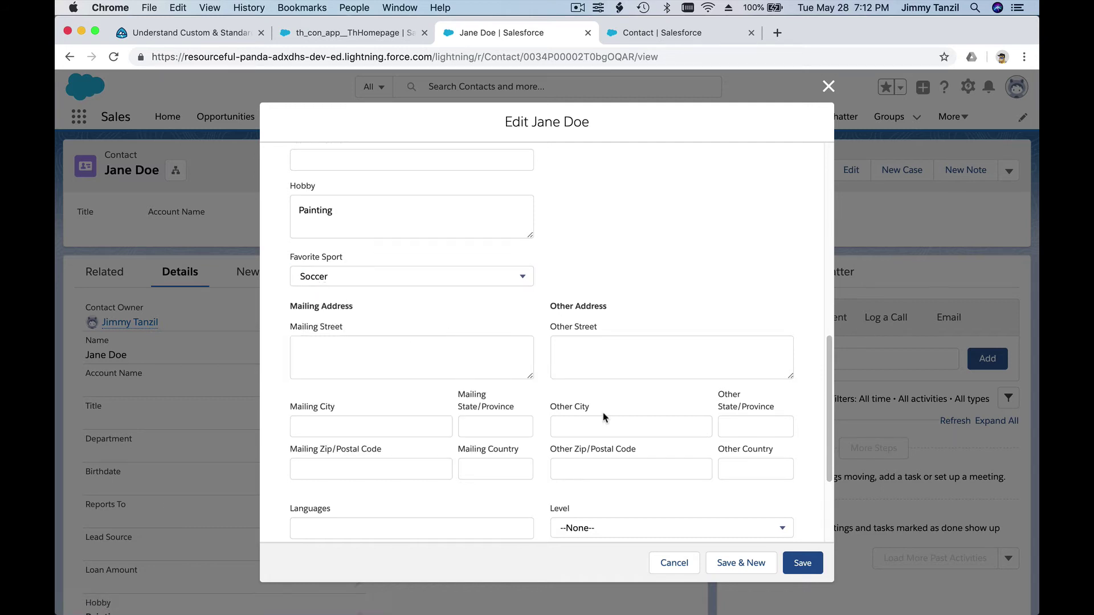
left_click(806, 561)
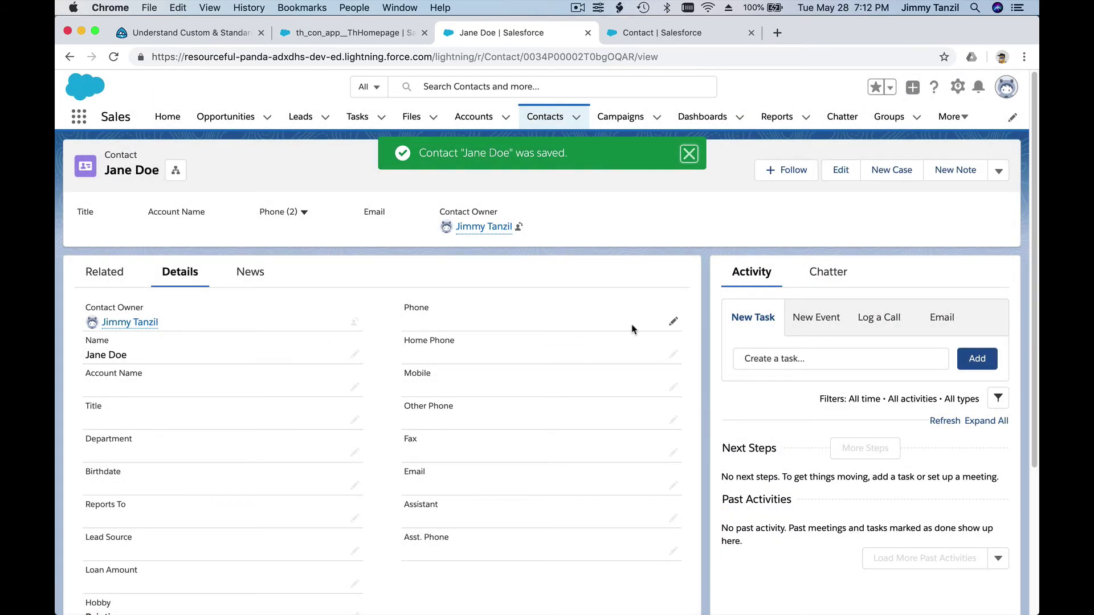
left_click(691, 159)
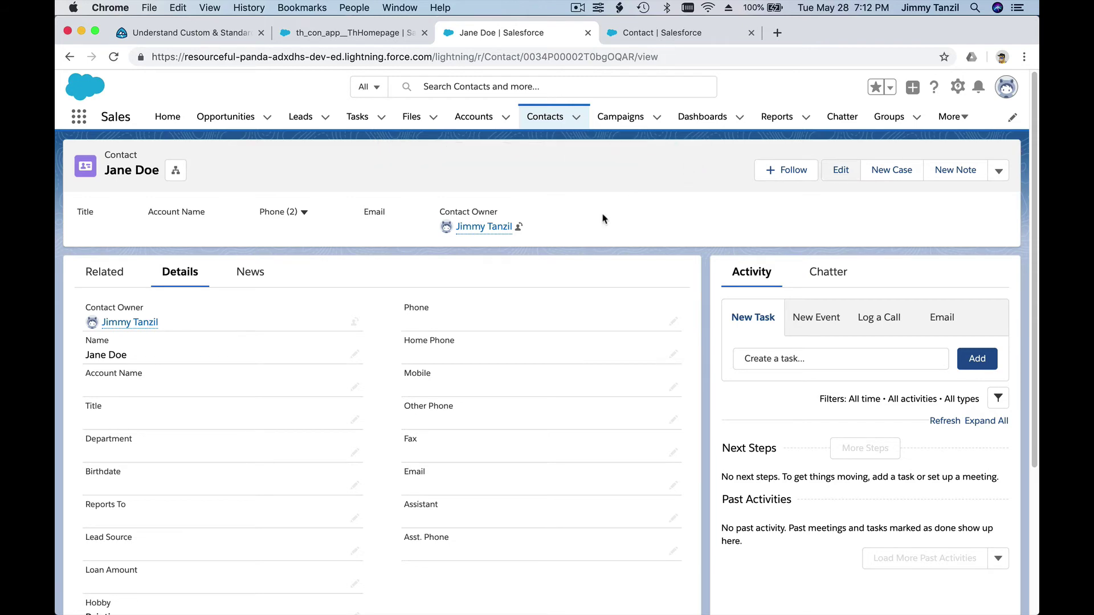
- Go back to the Trailhead unit and review the Create a Custom Field, Create a Record and Customize Responsibly sections
left_click(217, 36)
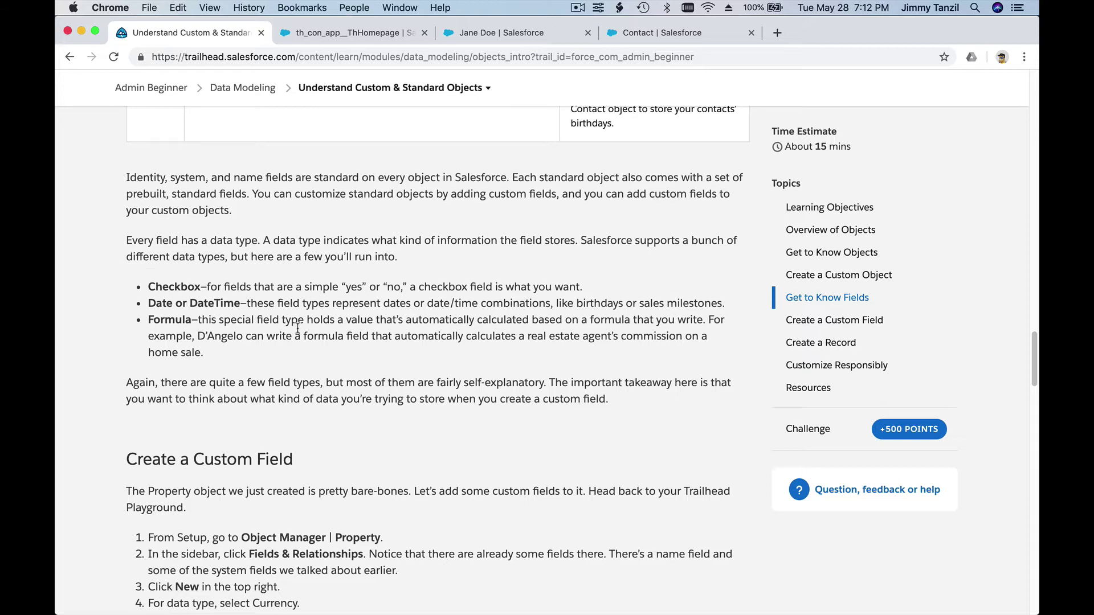
scroll(298, 329, "down", 5)
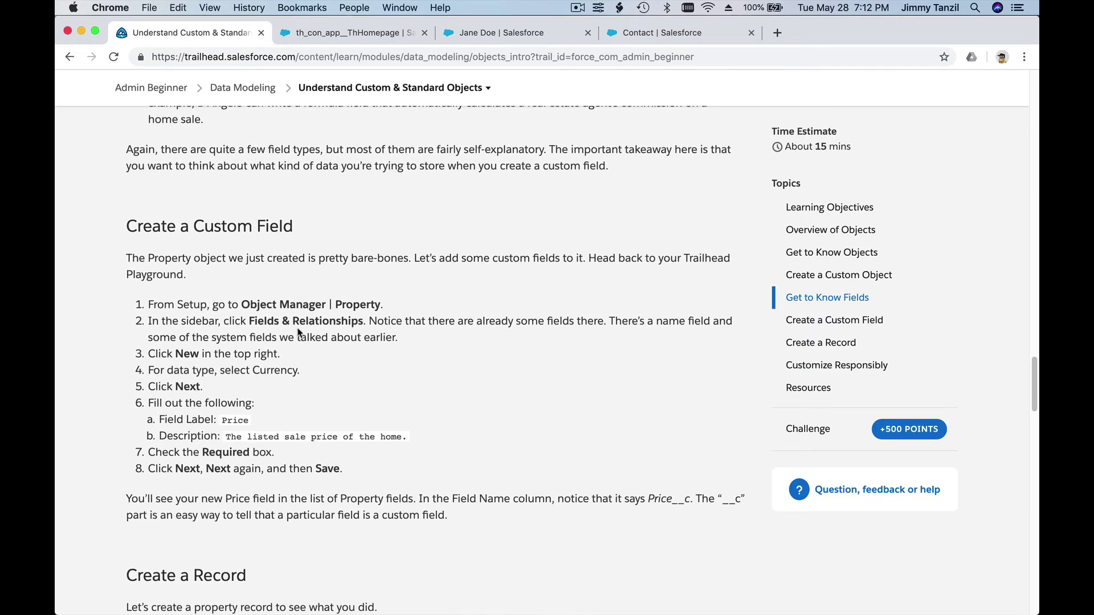
scroll(297, 331, "down", 1)
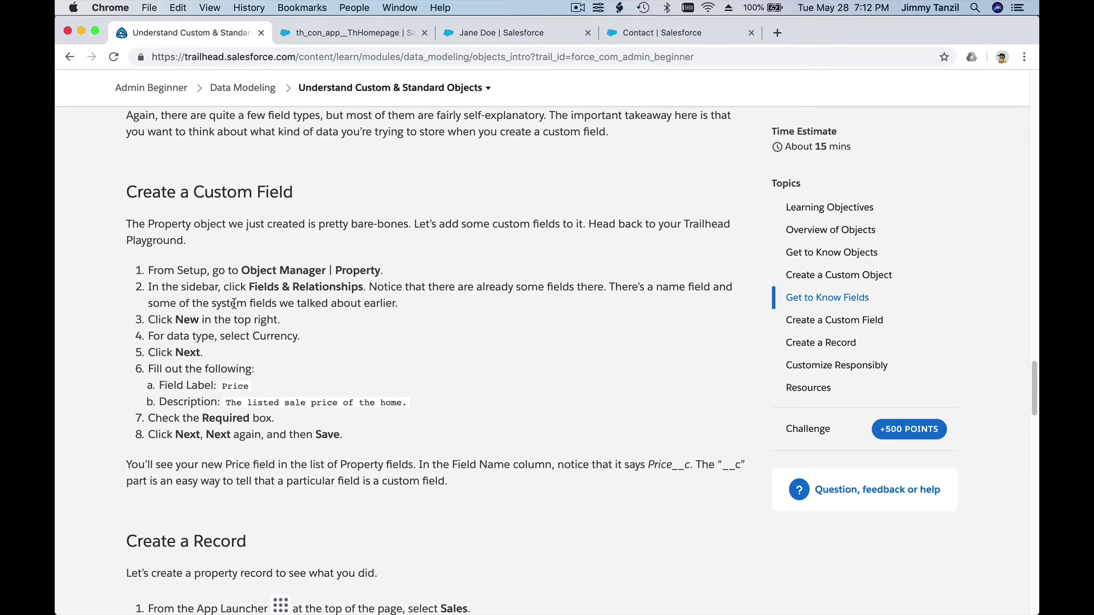
scroll(233, 305, "down", 1)
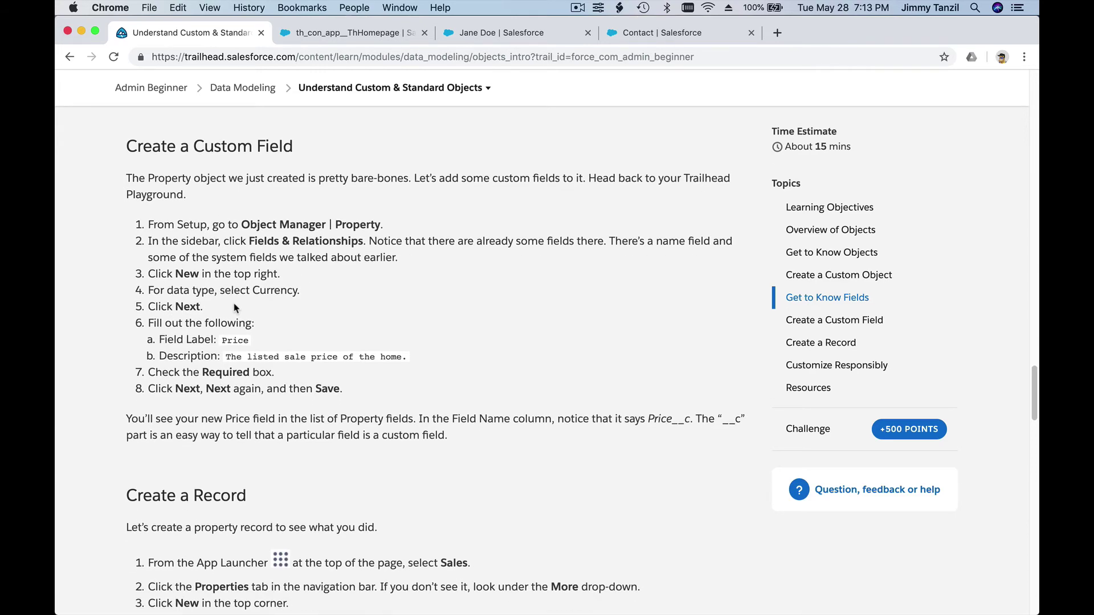
scroll(236, 308, "down", 3)
scroll(194, 389, "down", 2)
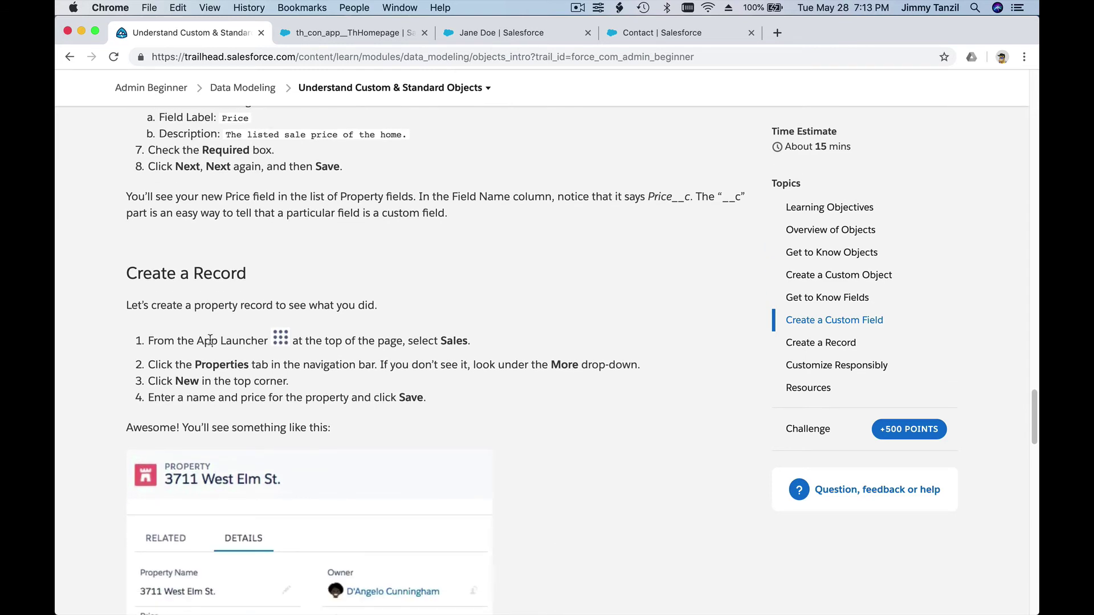
scroll(211, 341, "down", 7)
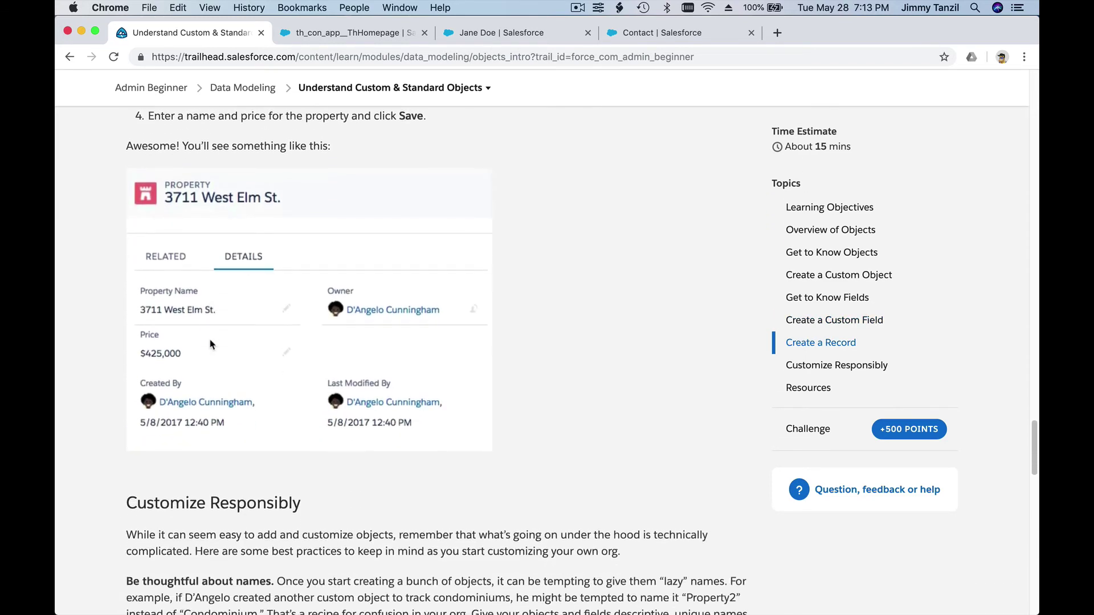
scroll(210, 344, "down", 3)
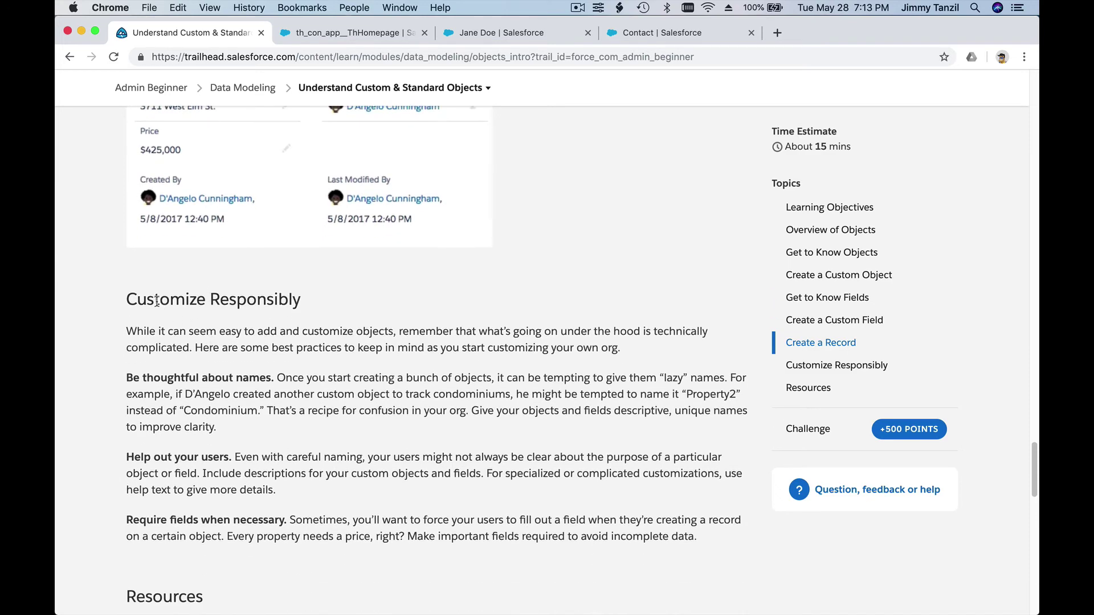
scroll(209, 323, "down", 2)
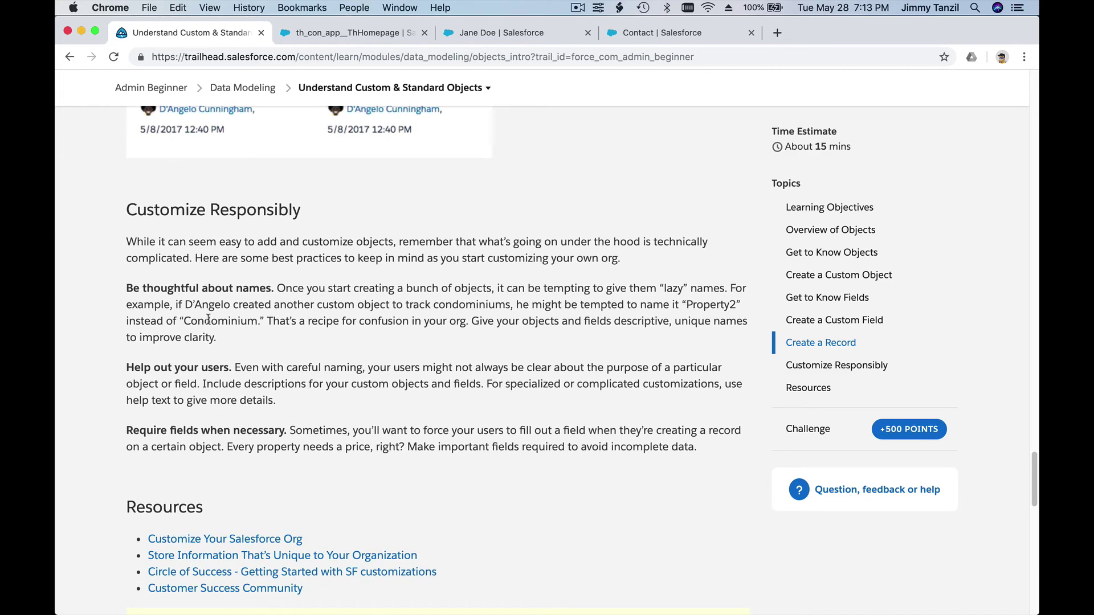
left_click(625, 33)
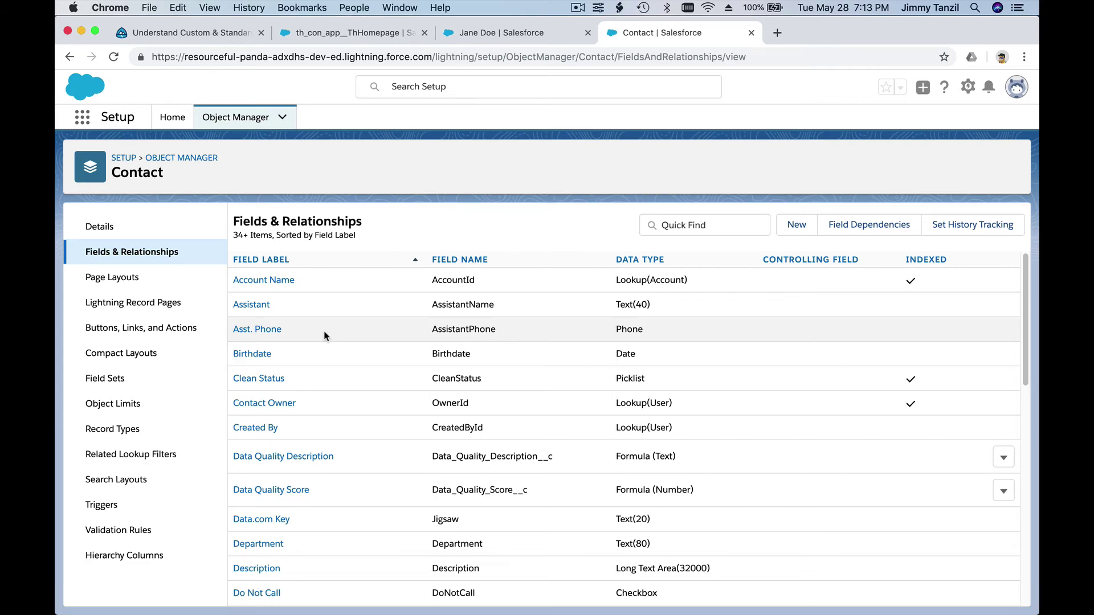
left_click(491, 35)
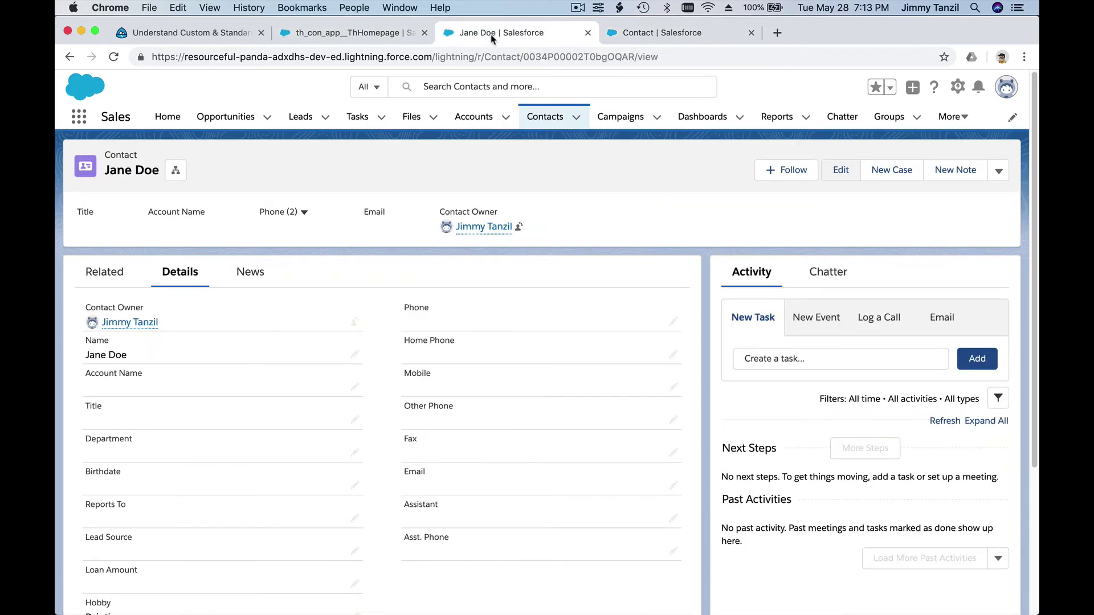
left_click(160, 34)
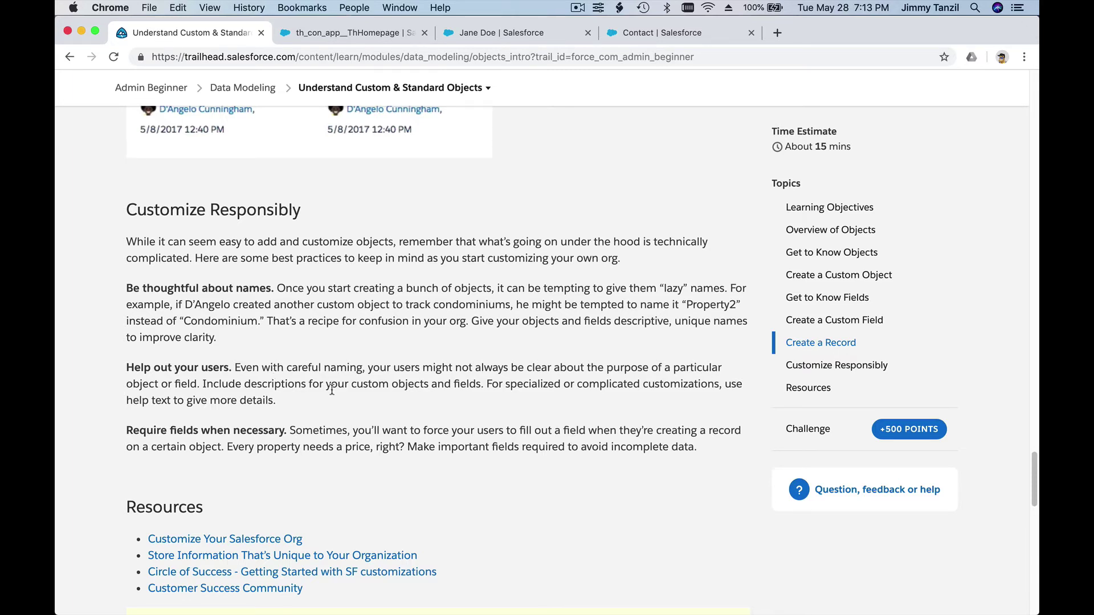
- Read the Customize Responsibly best practices and the hands-on challenge's requirements for building a custom Offer object
scroll(332, 389, "down", 2)
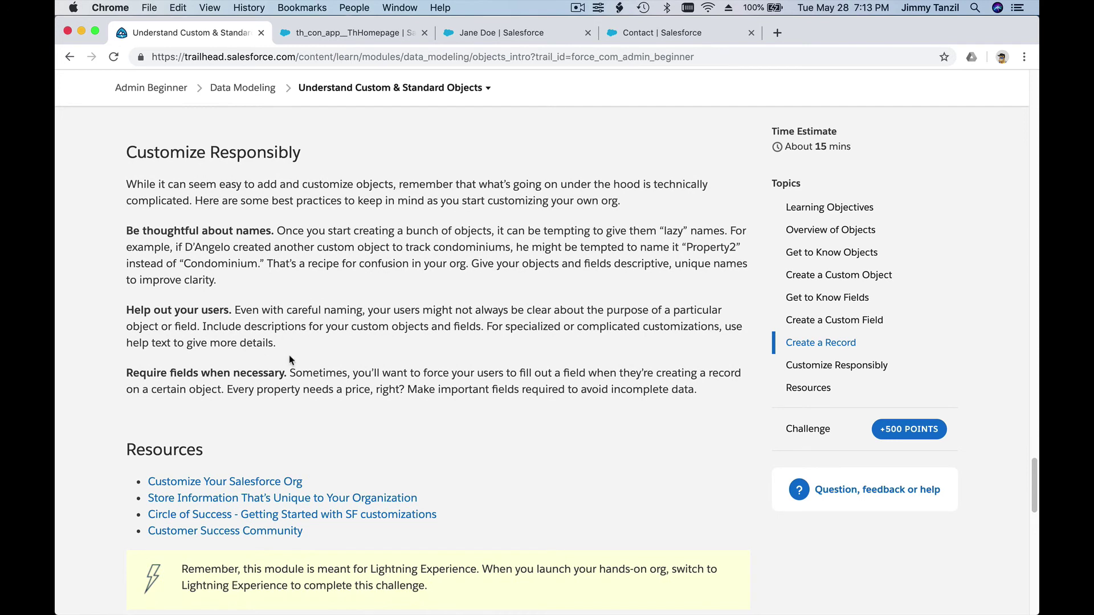
scroll(290, 359, "down", 1)
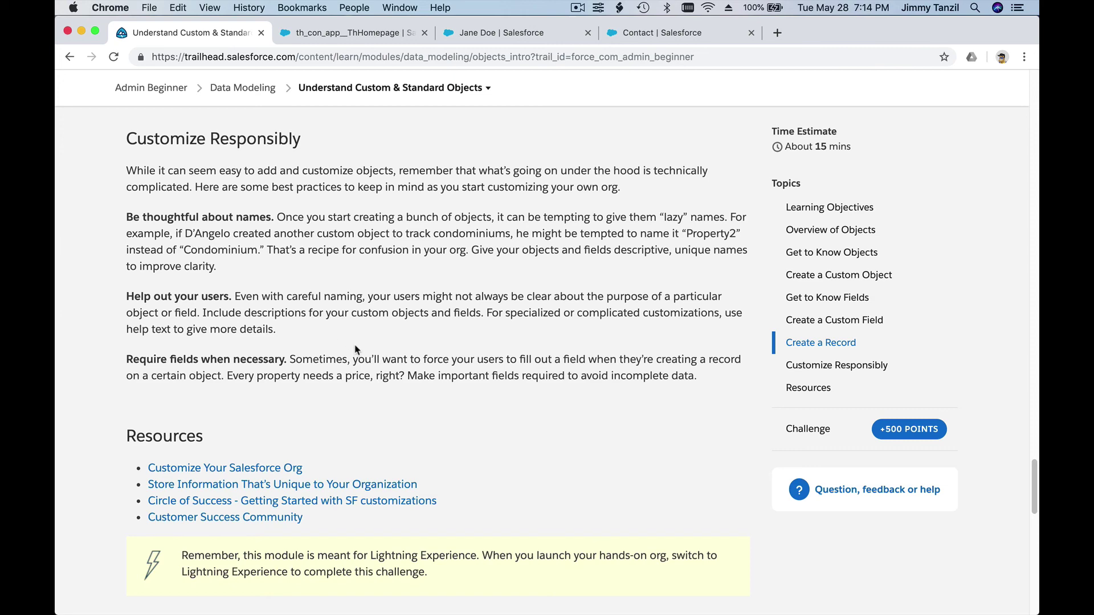
scroll(355, 348, "down", 2)
scroll(355, 350, "down", 5)
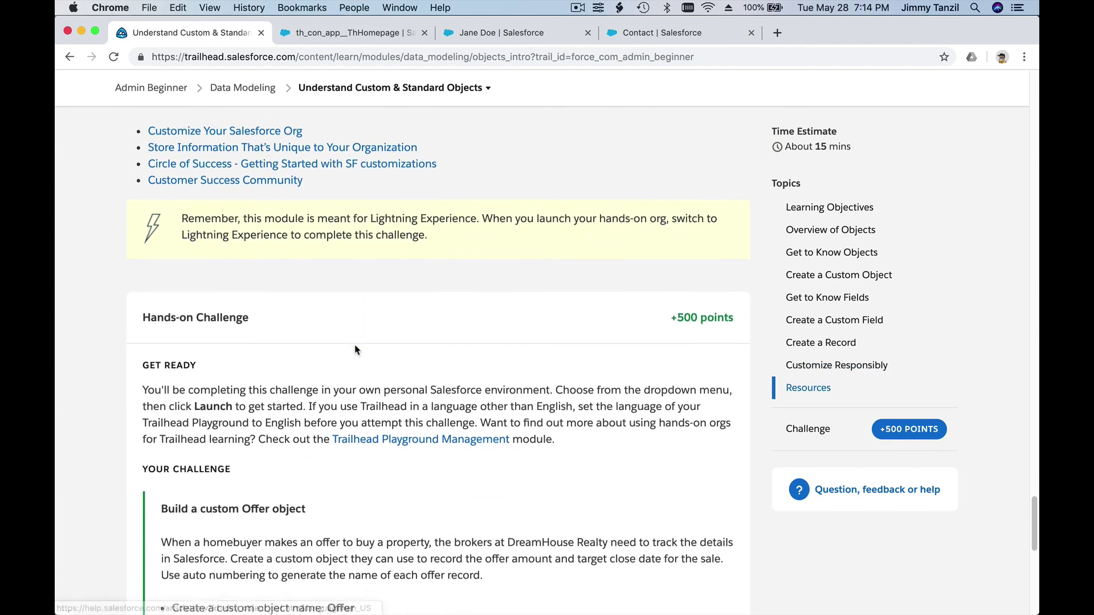
scroll(355, 349, "down", 5)
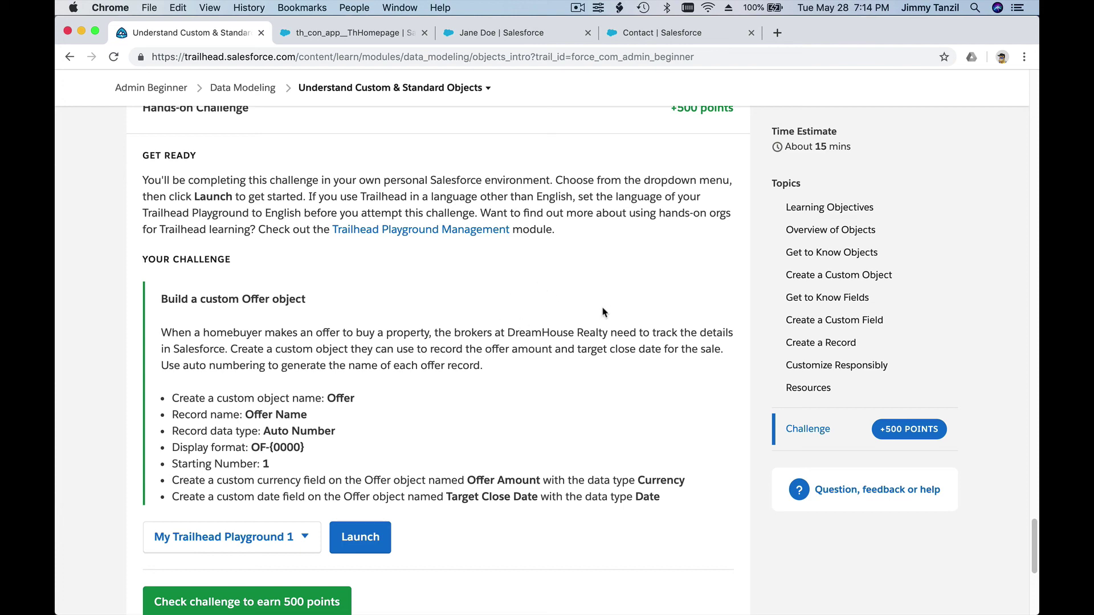
left_click(580, 9)
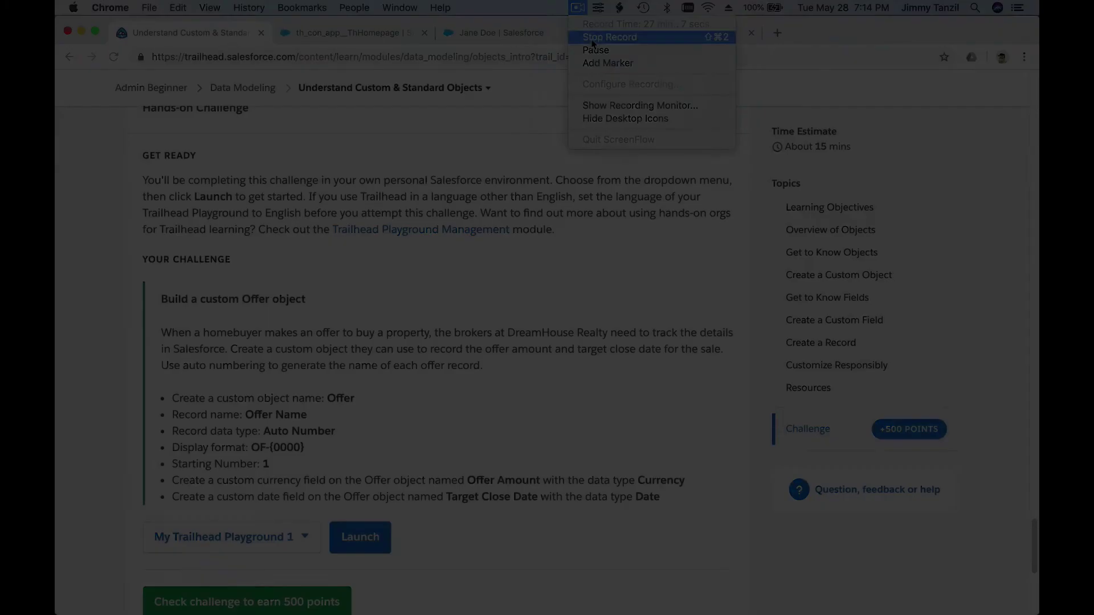